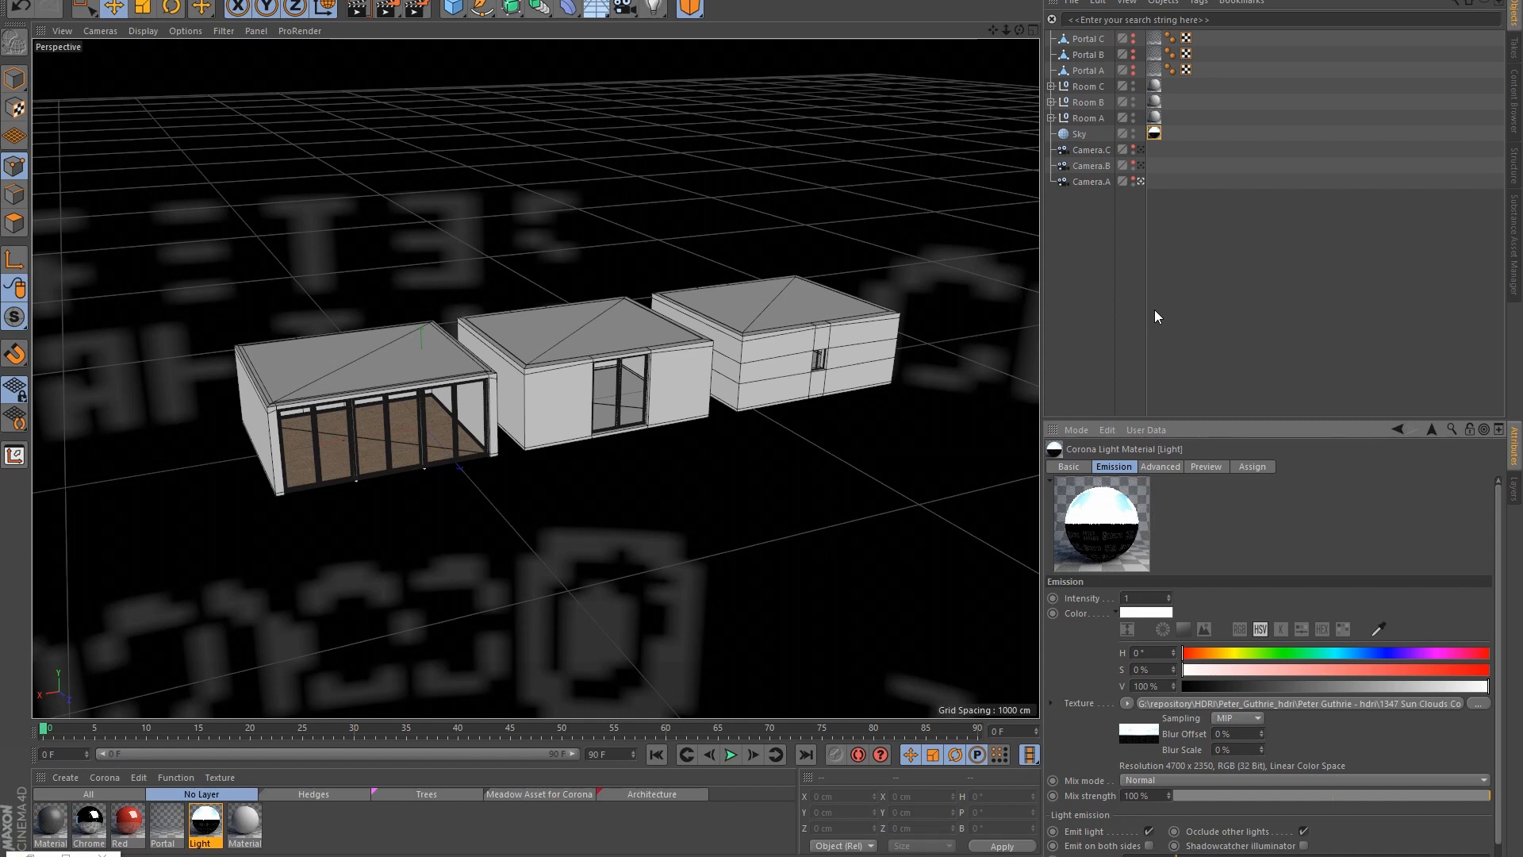
Step: Look through Camera.A, Camera.B and finally Camera.C, leaving Camera.C as the active viewport camera
left_click(1140, 182)
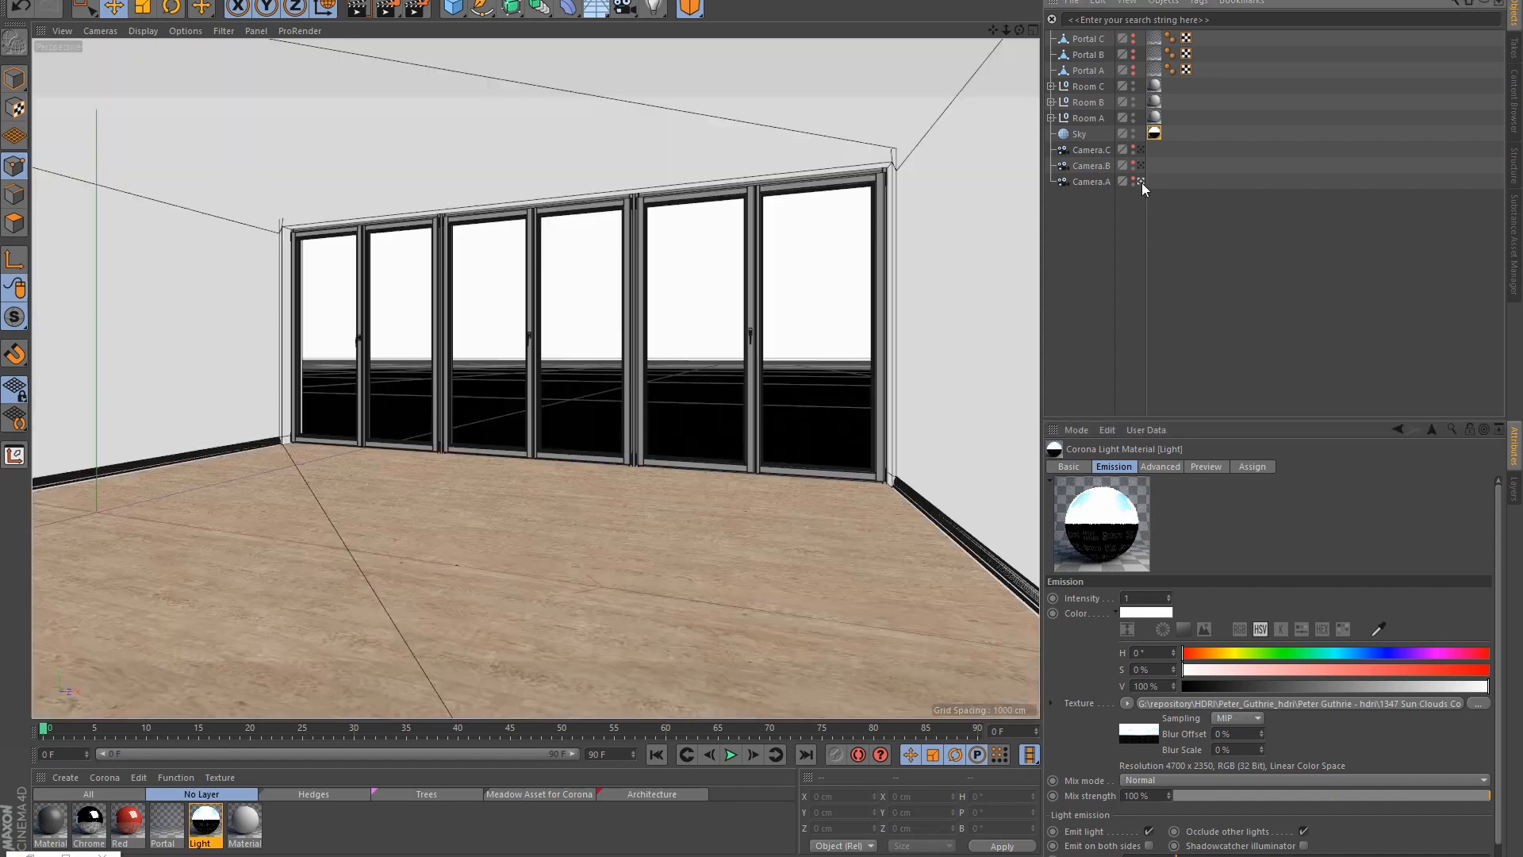
left_click(1141, 165)
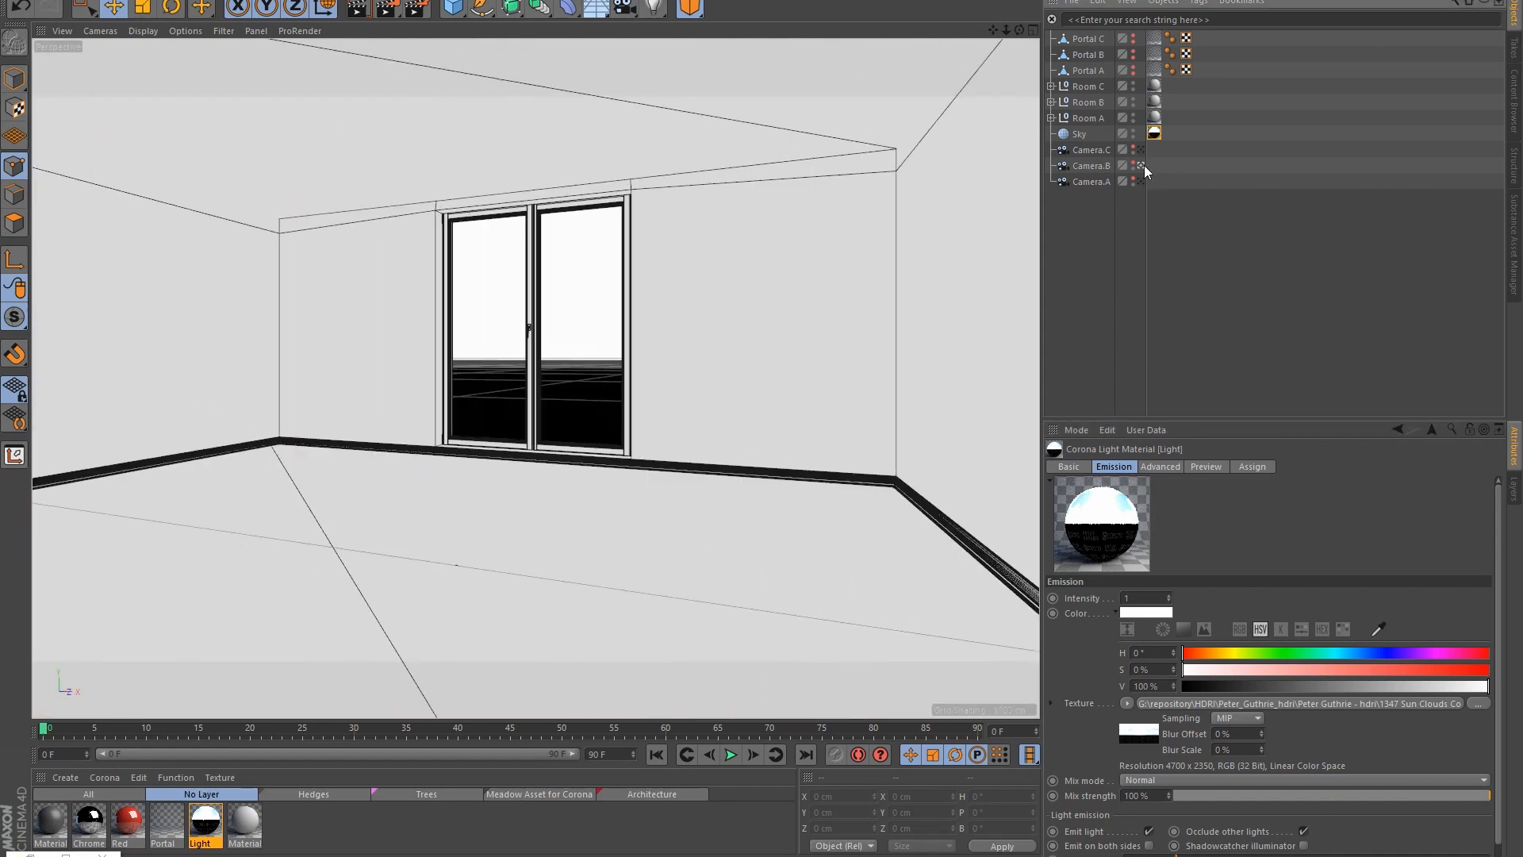
left_click(1141, 150)
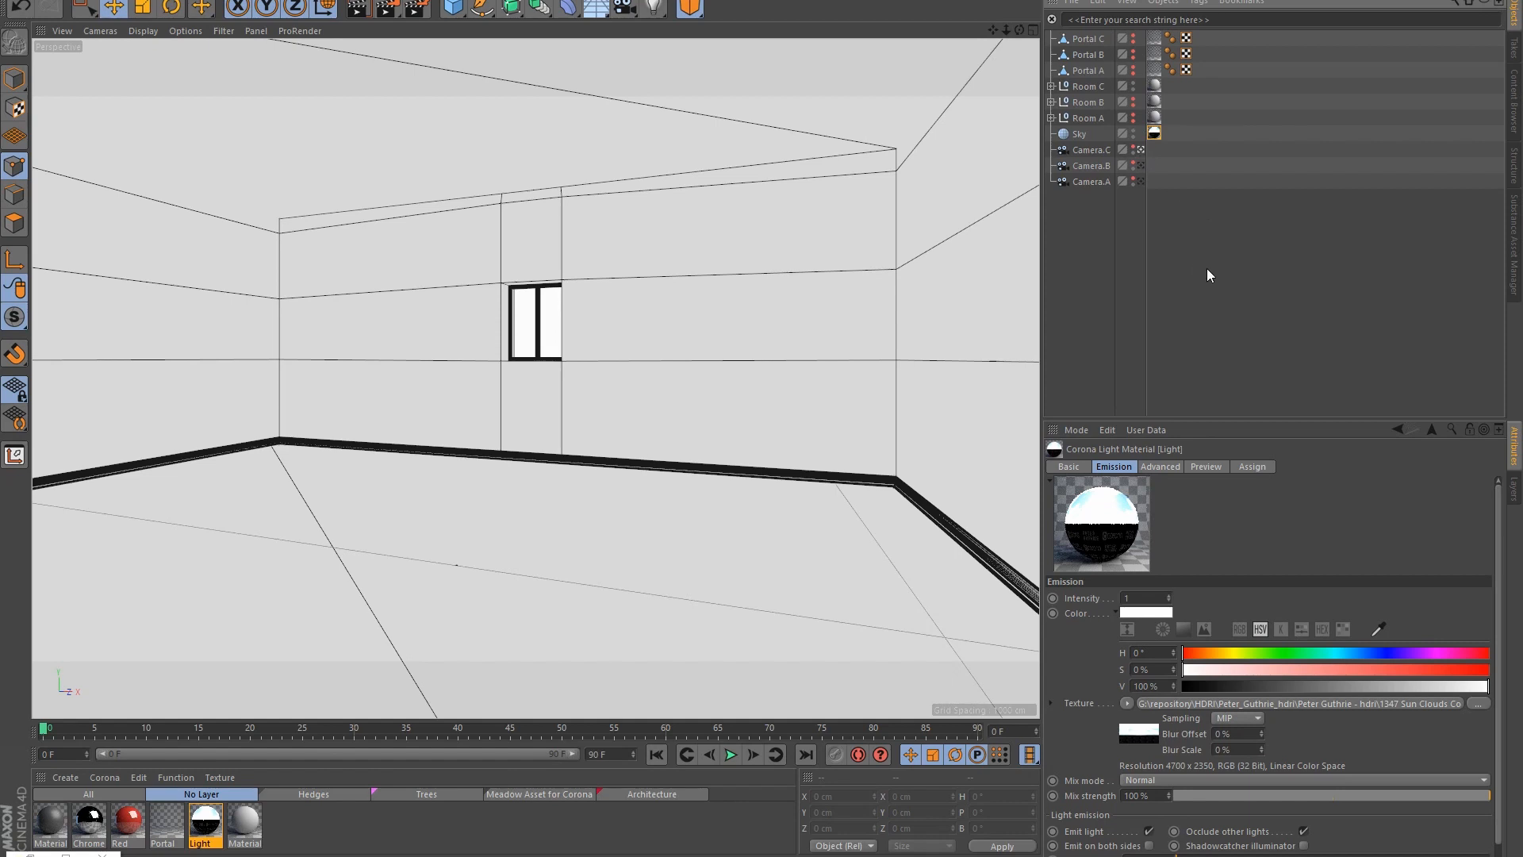
Step: Check the Corona general render settings, including the time limit, and render the Camera.C view
left_click(414, 8)
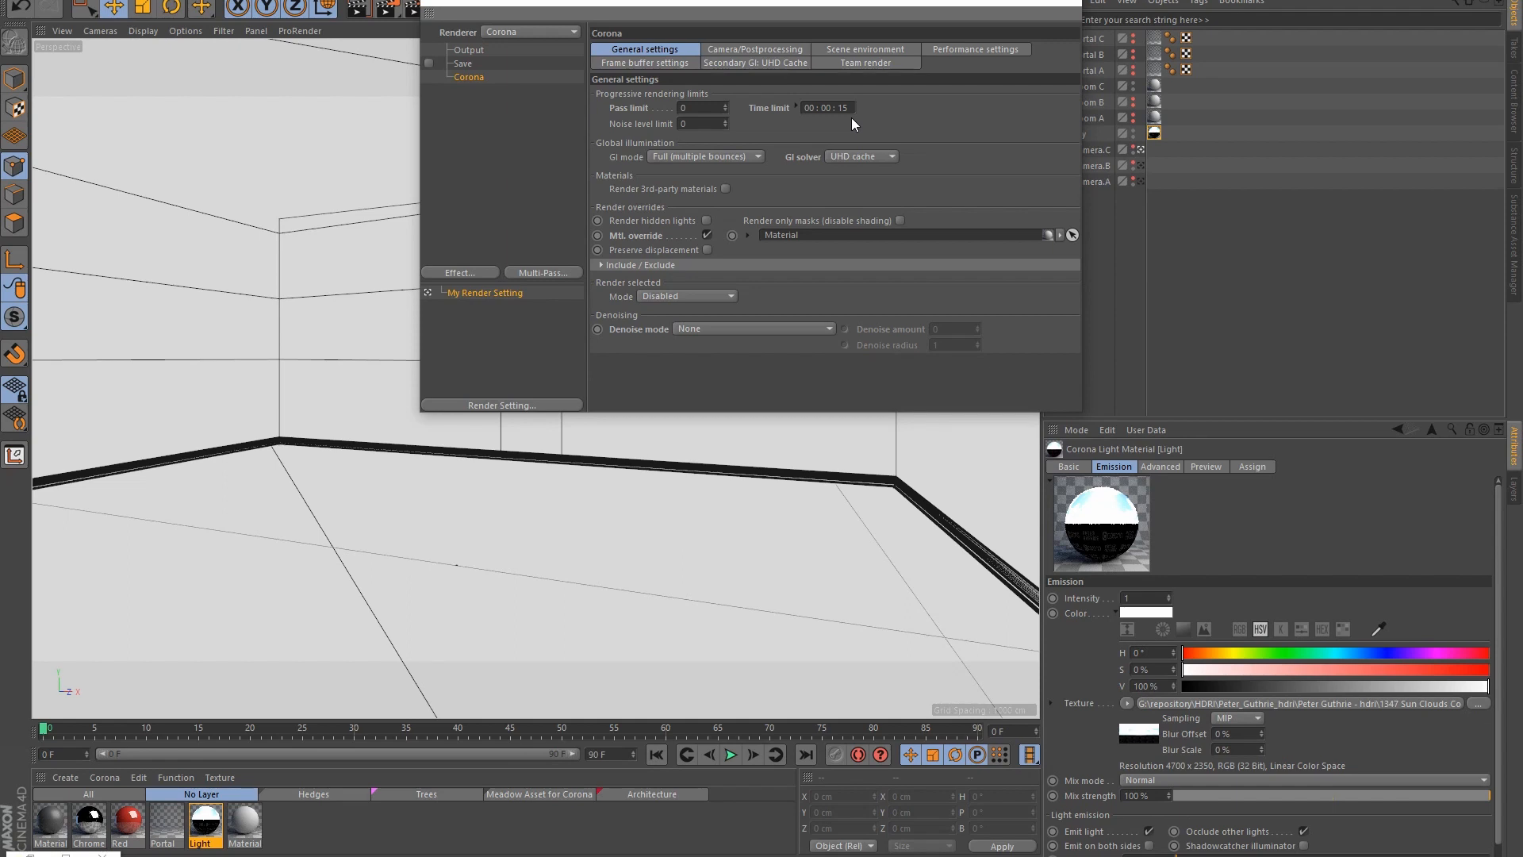
left_click(1066, 5)
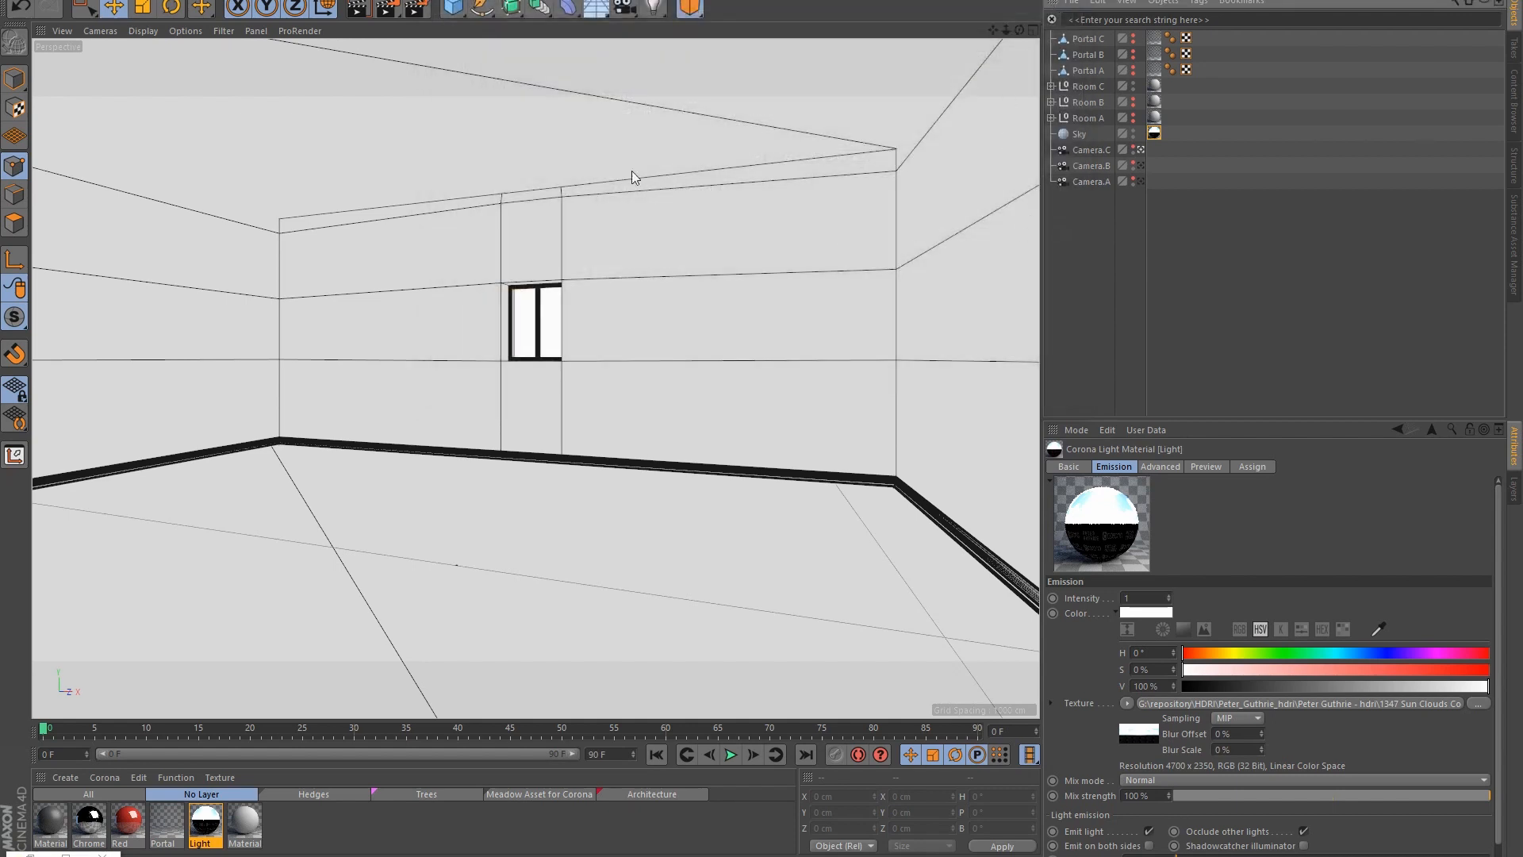
left_click(386, 8)
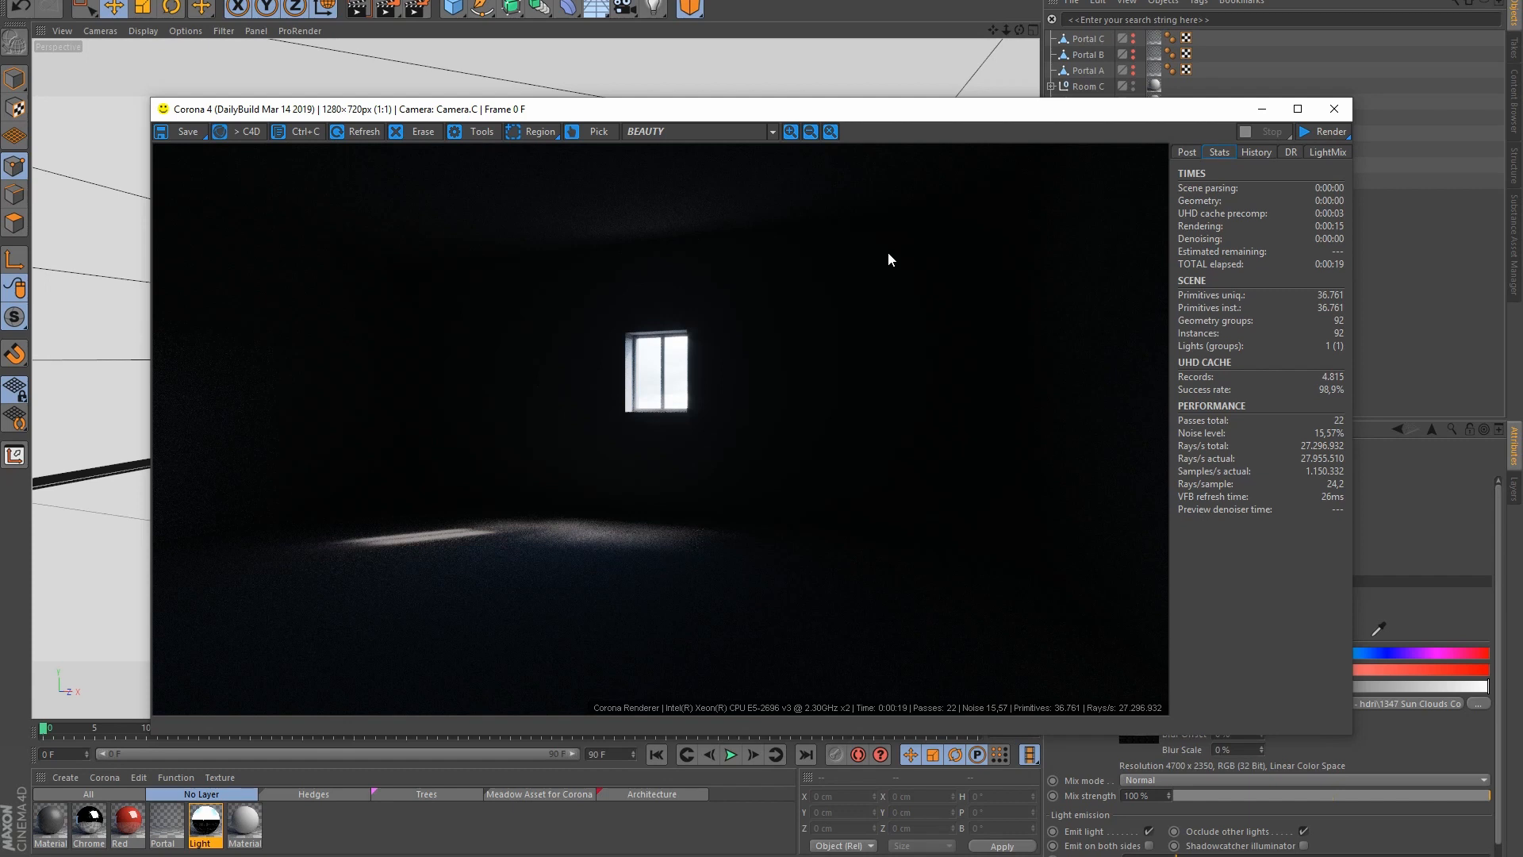
Step: Delete the two old renders from the frame buffer history and store the current Camera.C render
left_click(1258, 154)
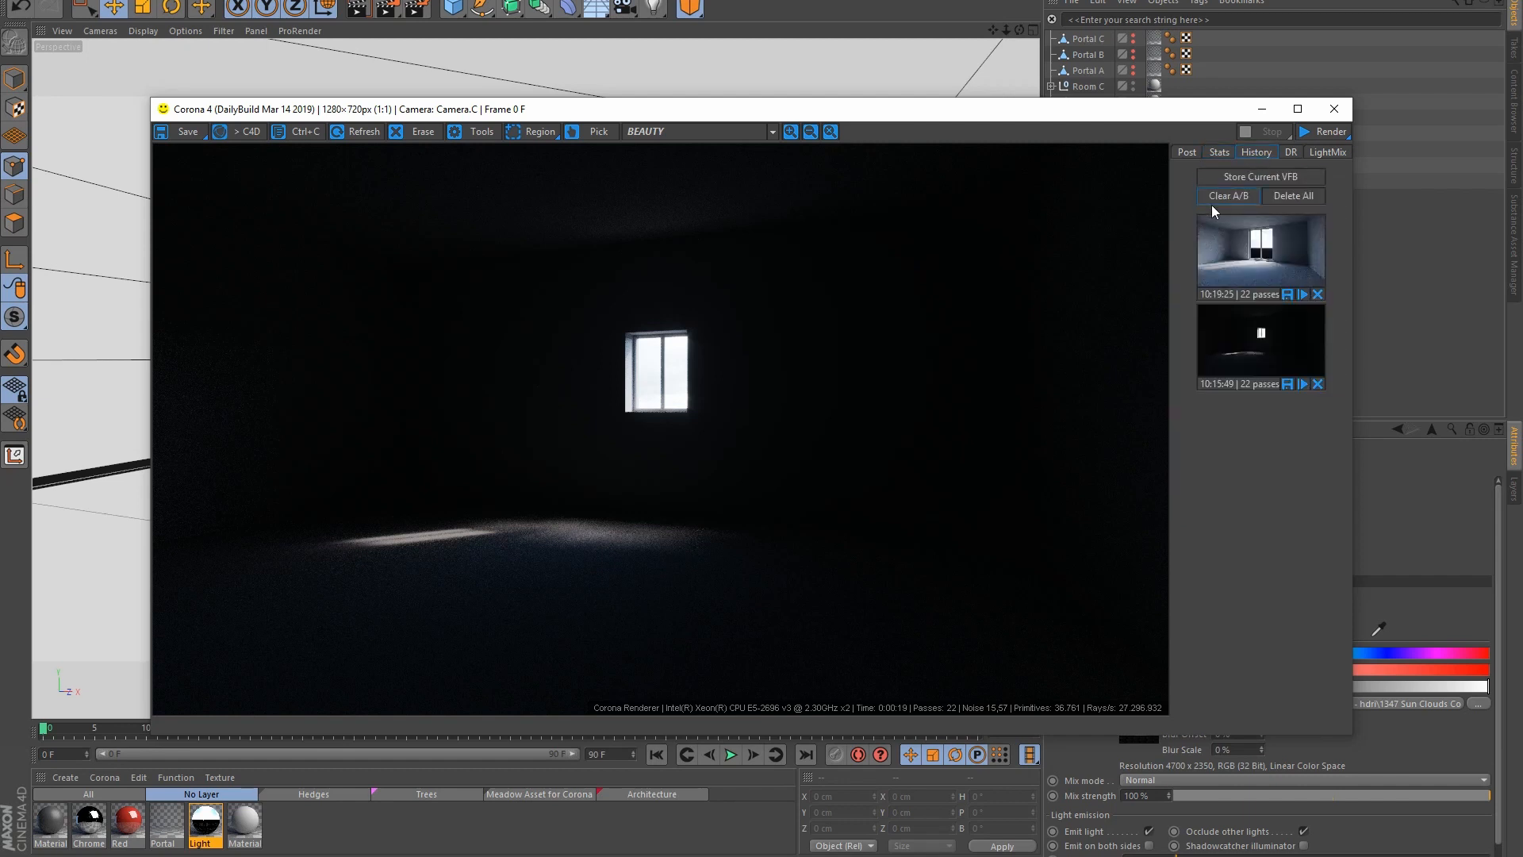
left_click(1318, 295)
left_click(1318, 294)
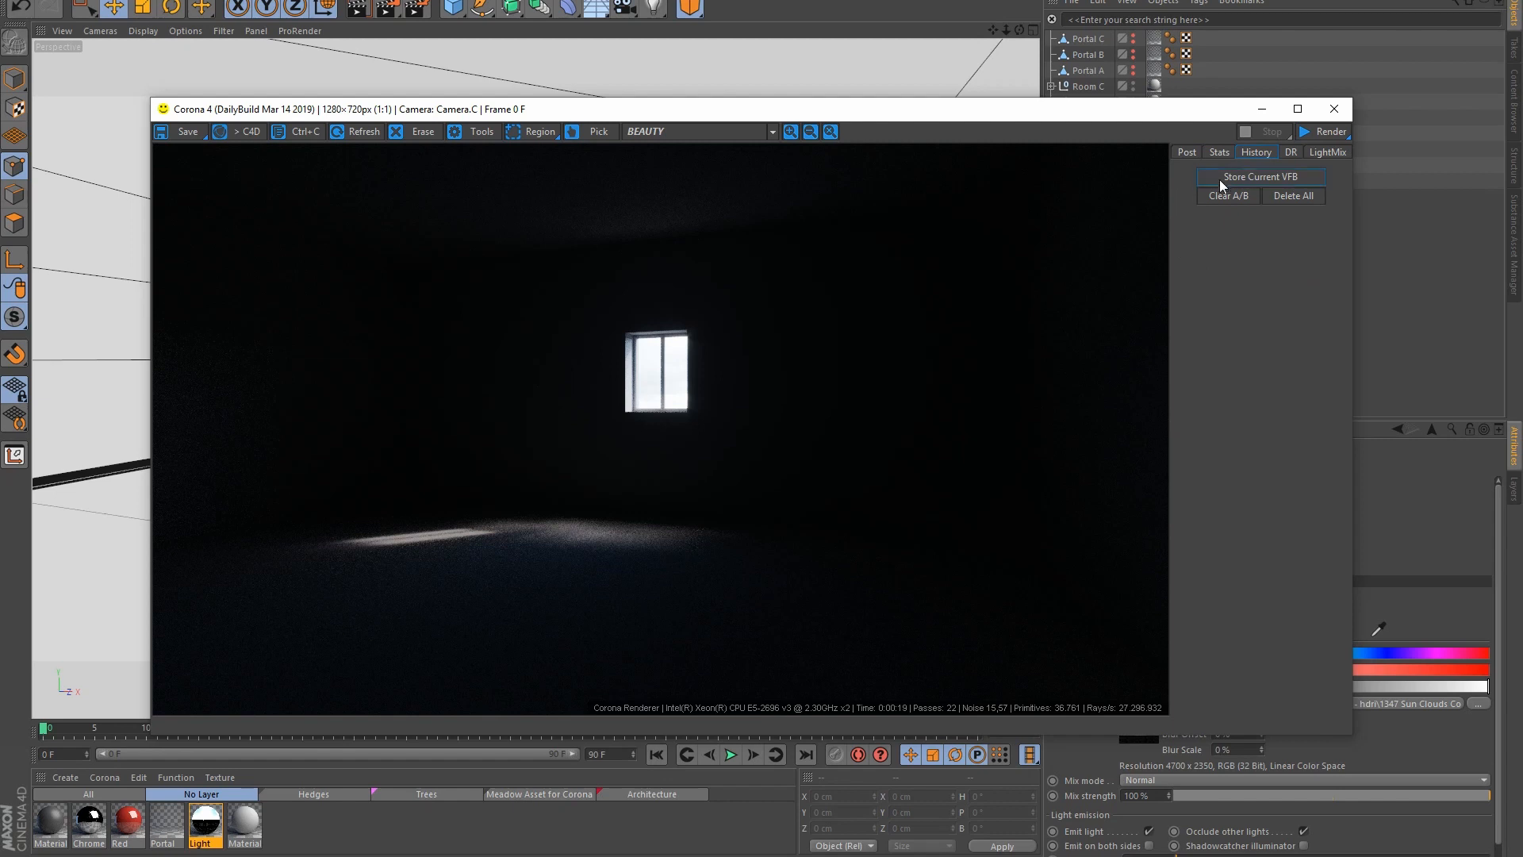
left_click(1255, 177)
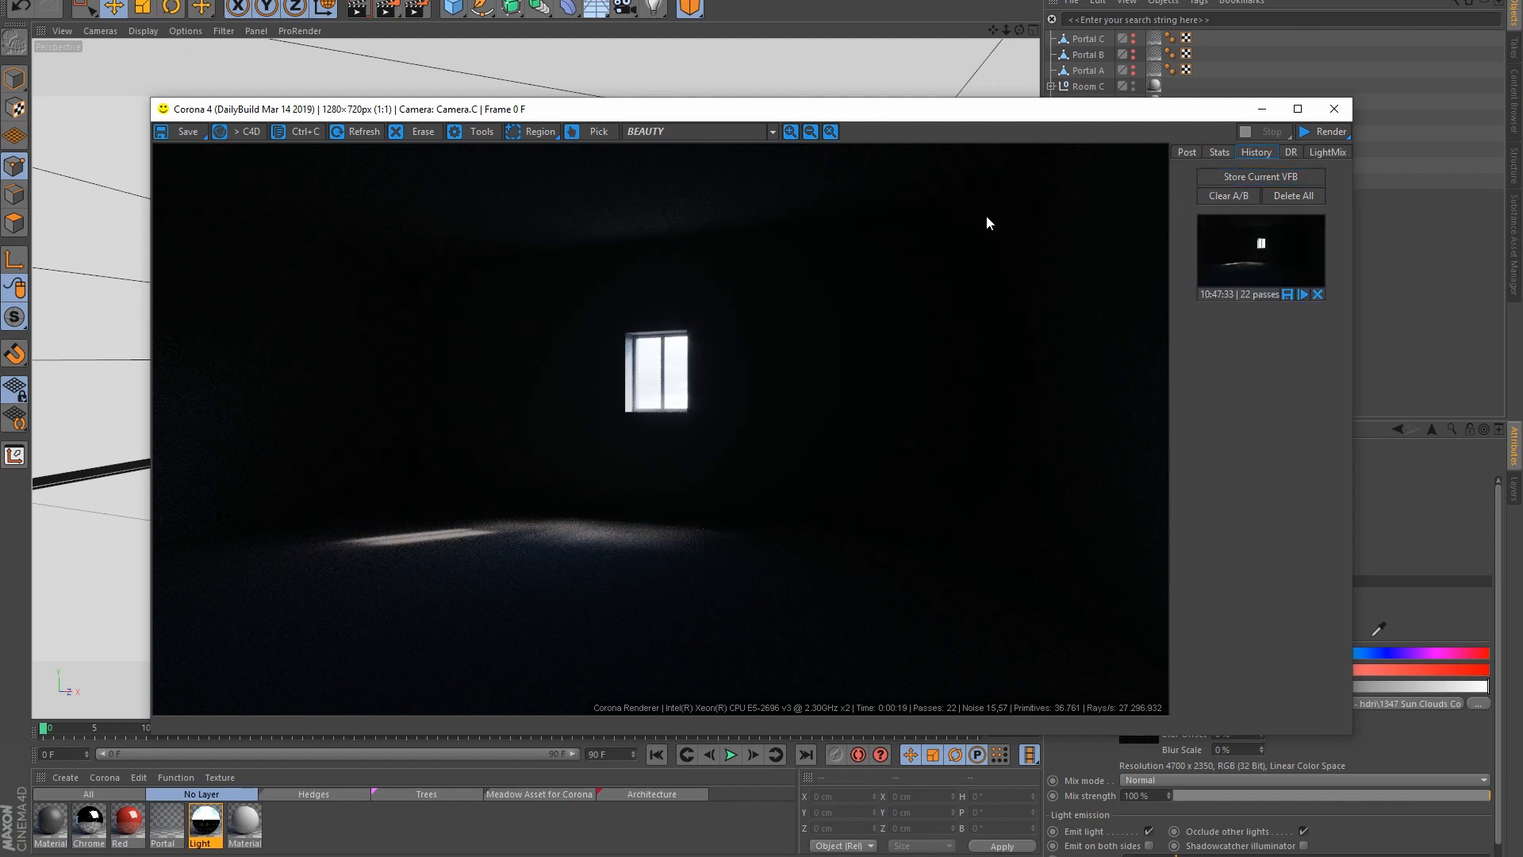
Step: Render the Camera.C view again with Portal C enabled and compare the noise with the stored render
left_click(1132, 40)
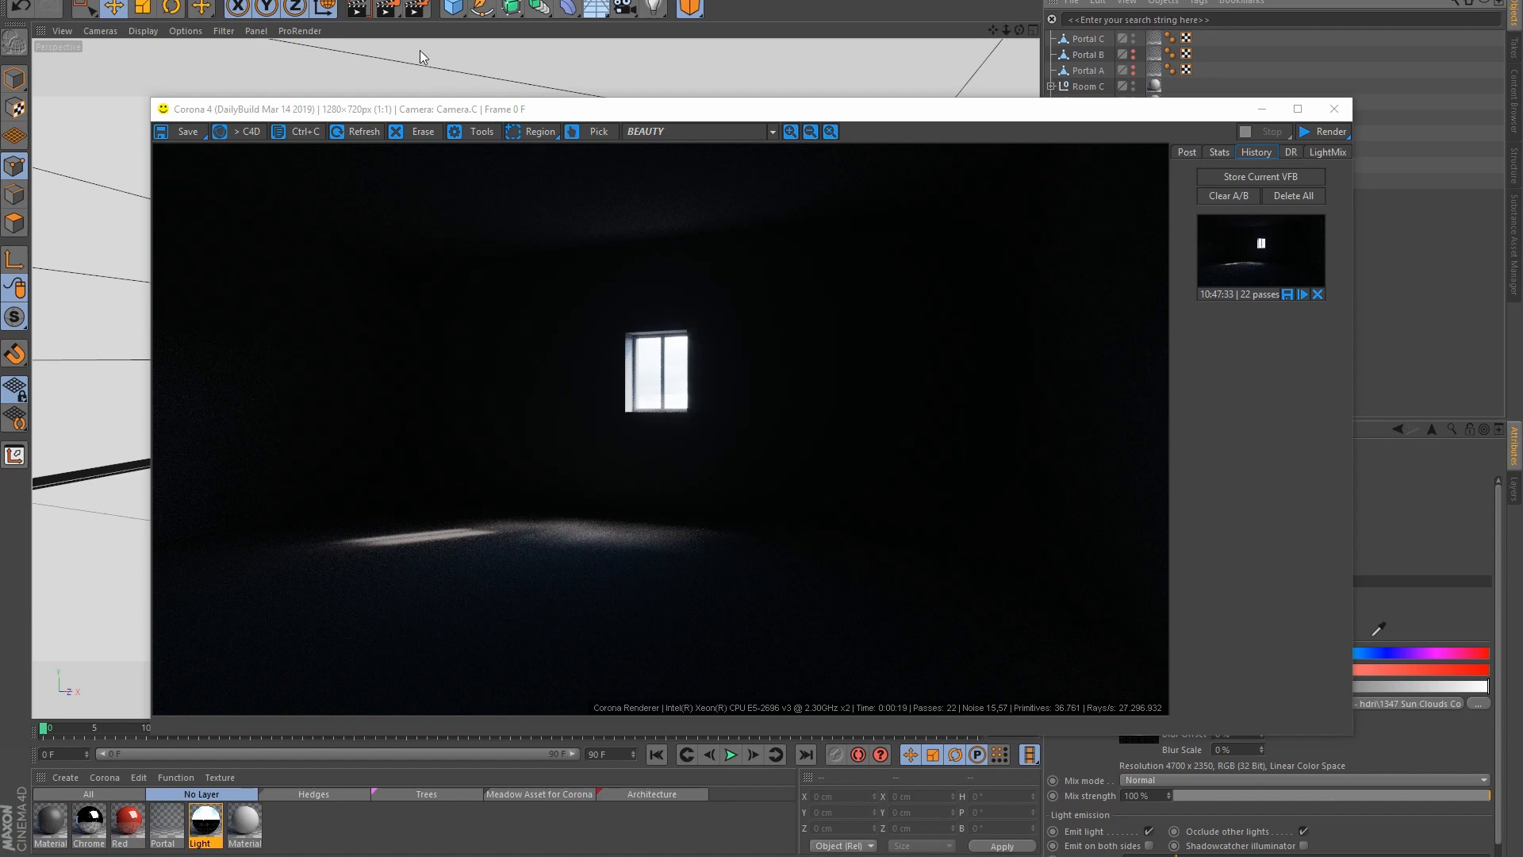
left_click(386, 9)
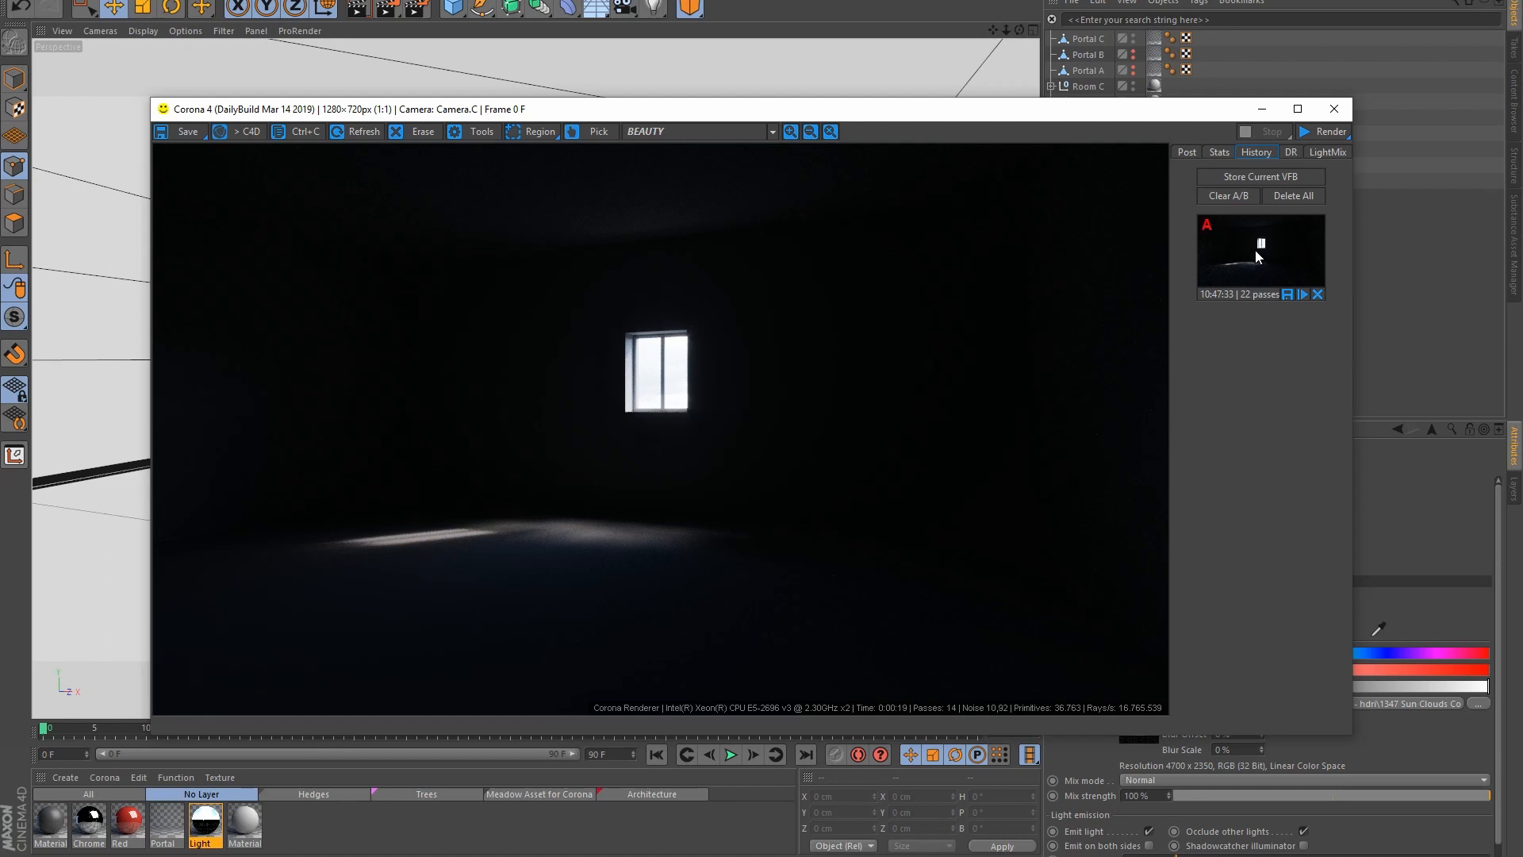
left_click_drag(661, 492, 515, 506)
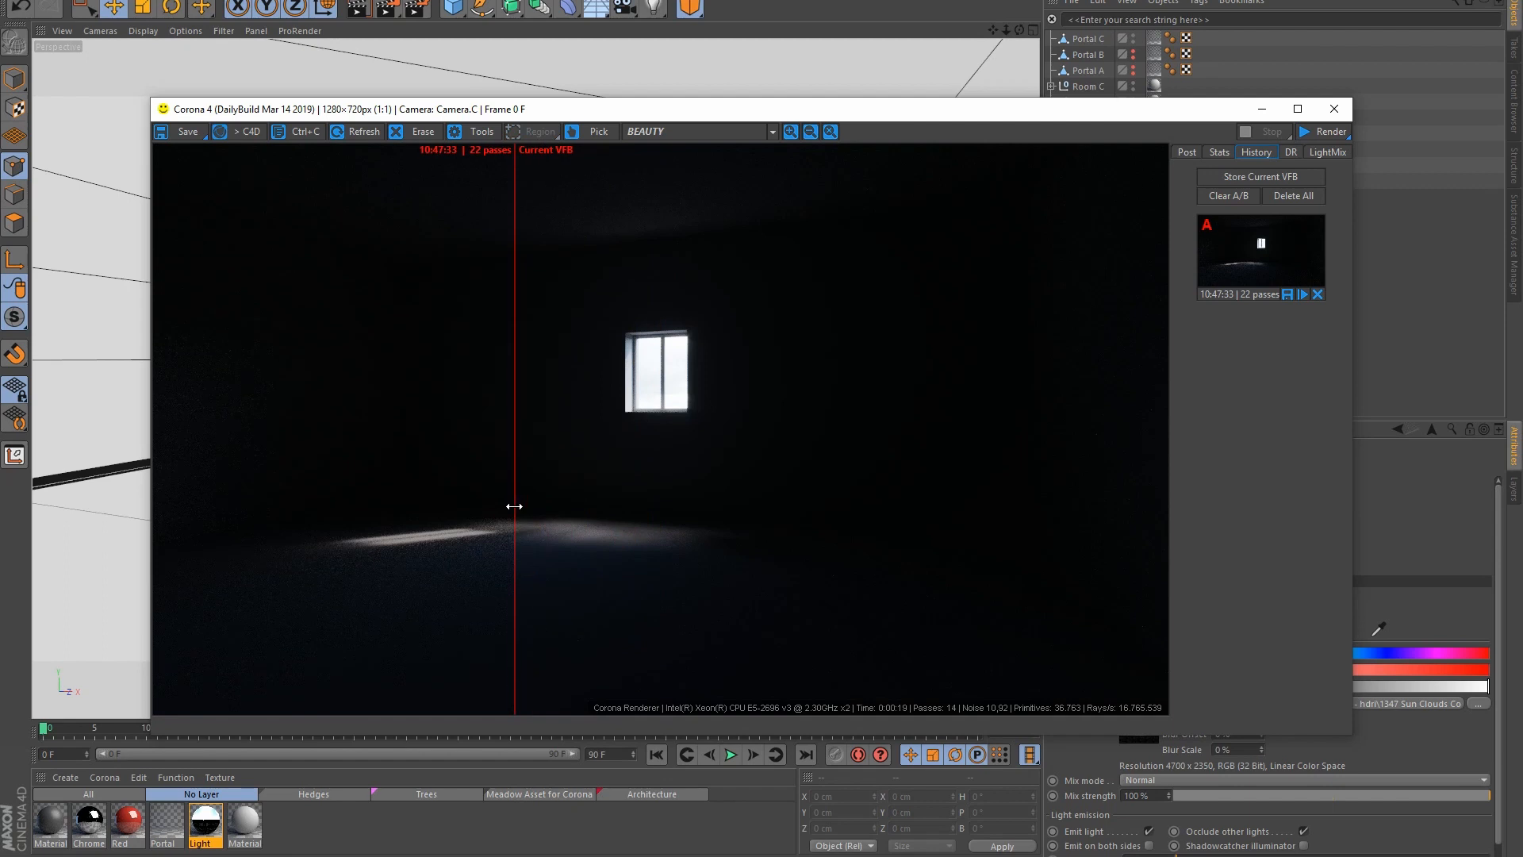
left_click_drag(515, 507, 805, 546)
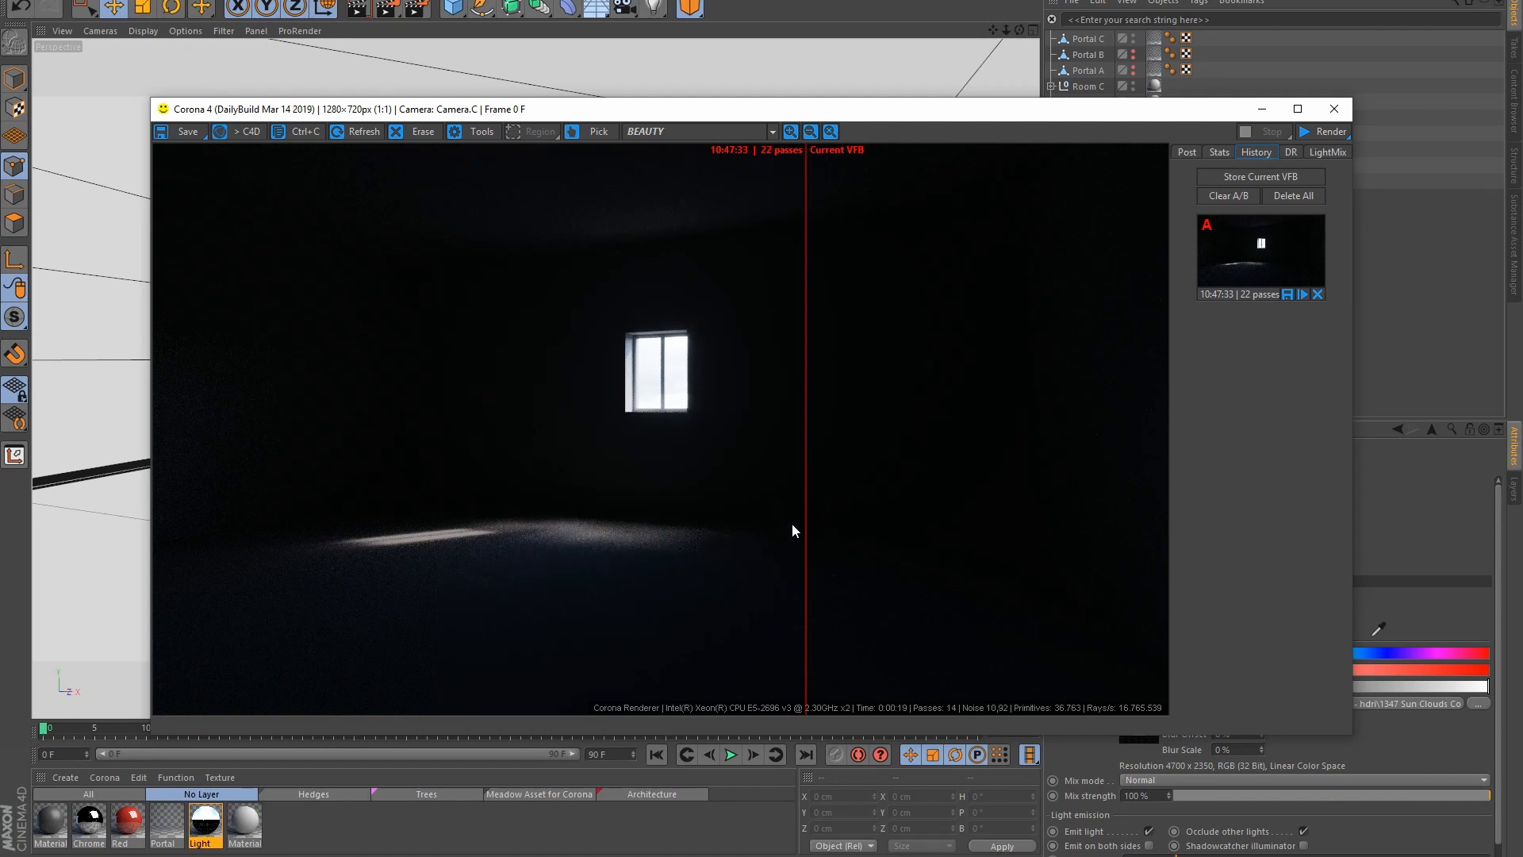
left_click_drag(804, 517, 745, 579)
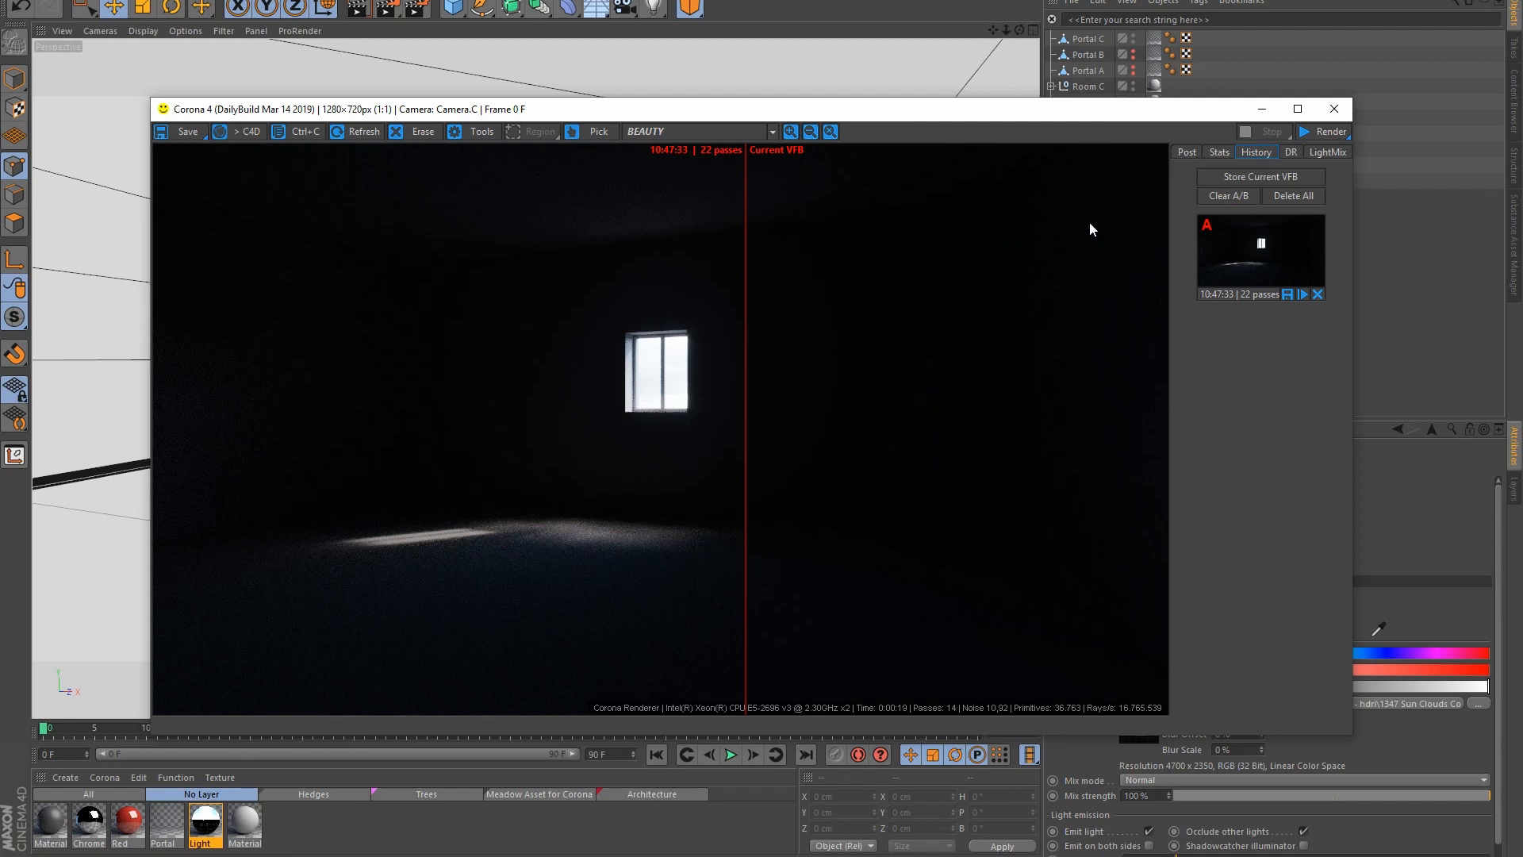
Step: Hide Portal C and Room C, show Room B, and switch the viewport to Camera.B
left_click(1263, 110)
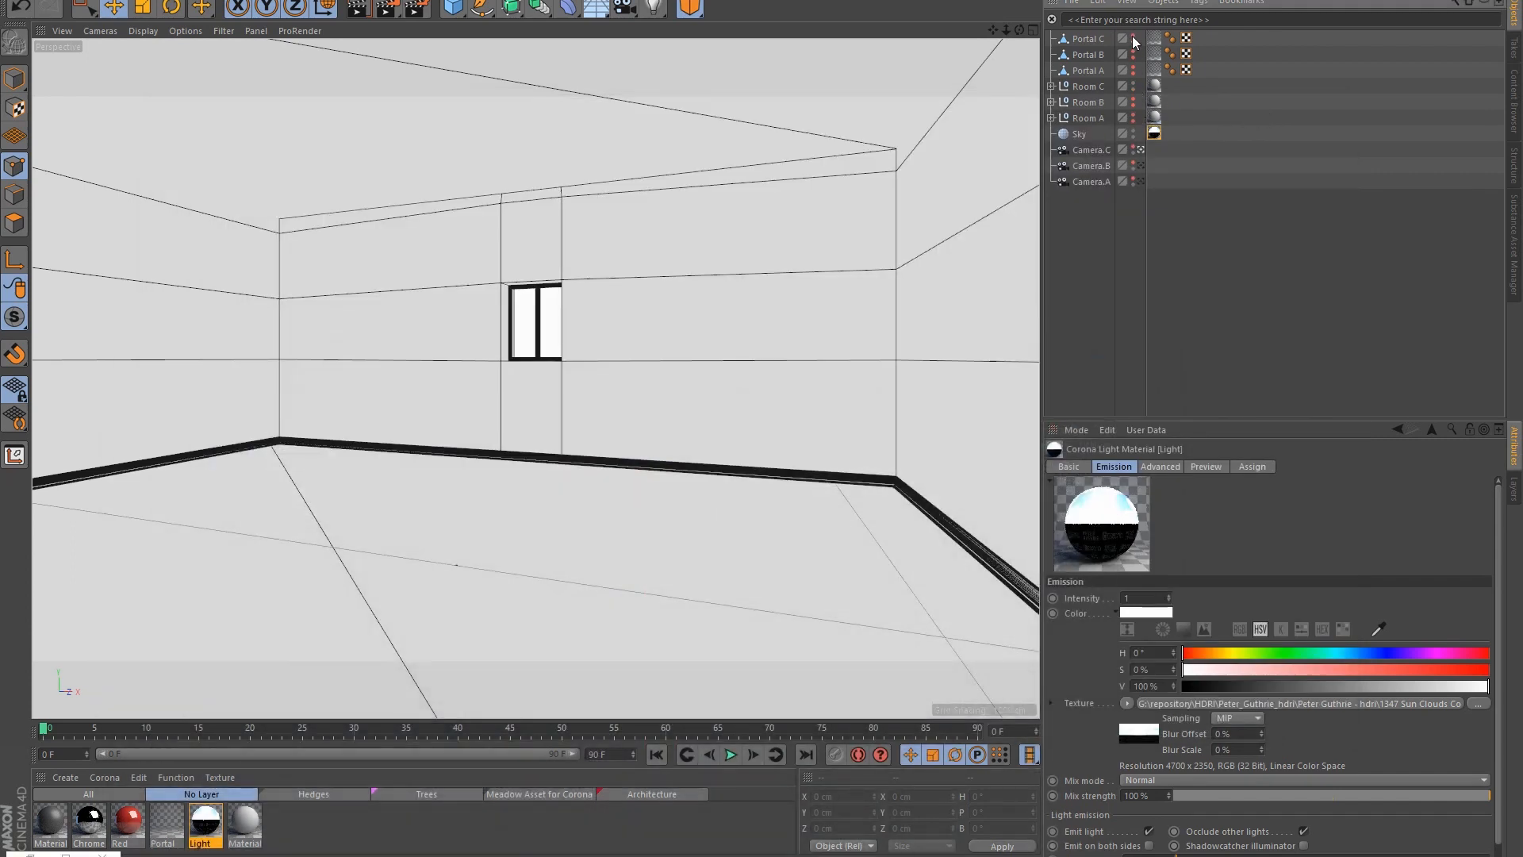
left_click(1133, 84)
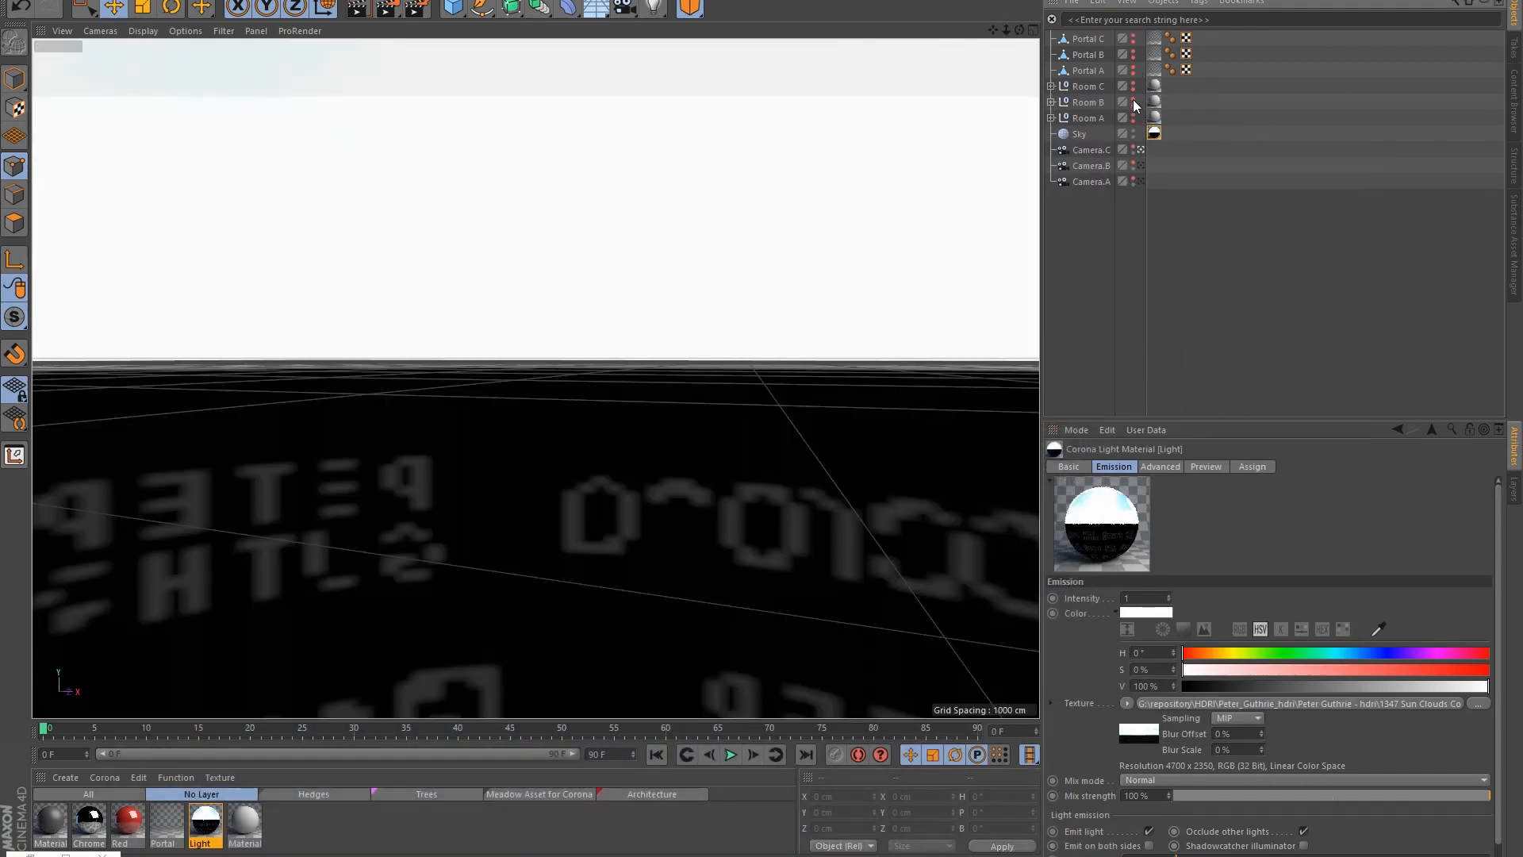
left_click(1141, 165)
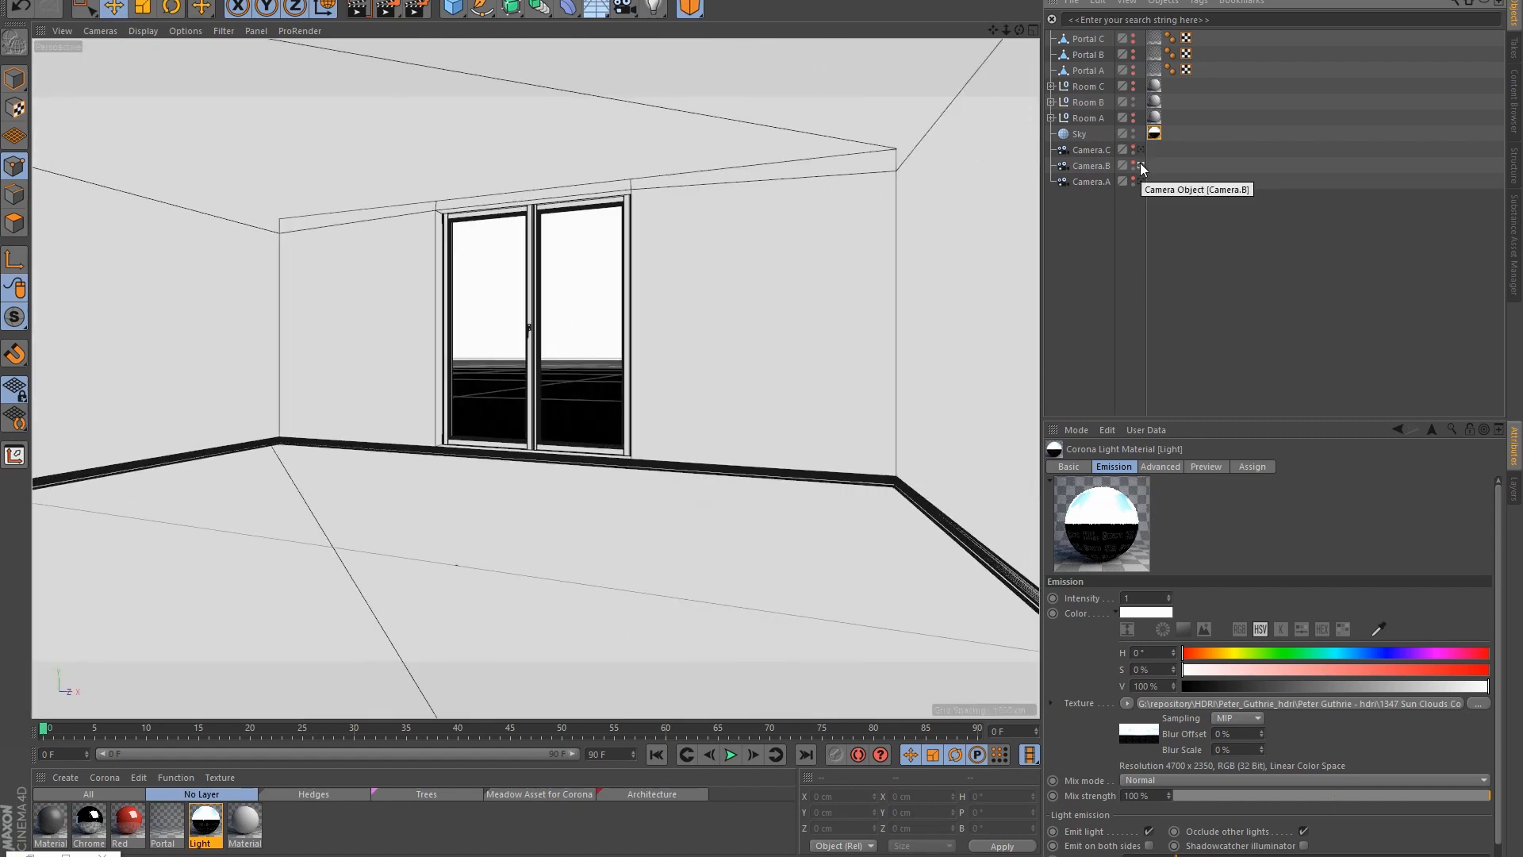
Step: Render and store the Camera.B view without a portal, and render it again with Portal B enabled
left_click(389, 9)
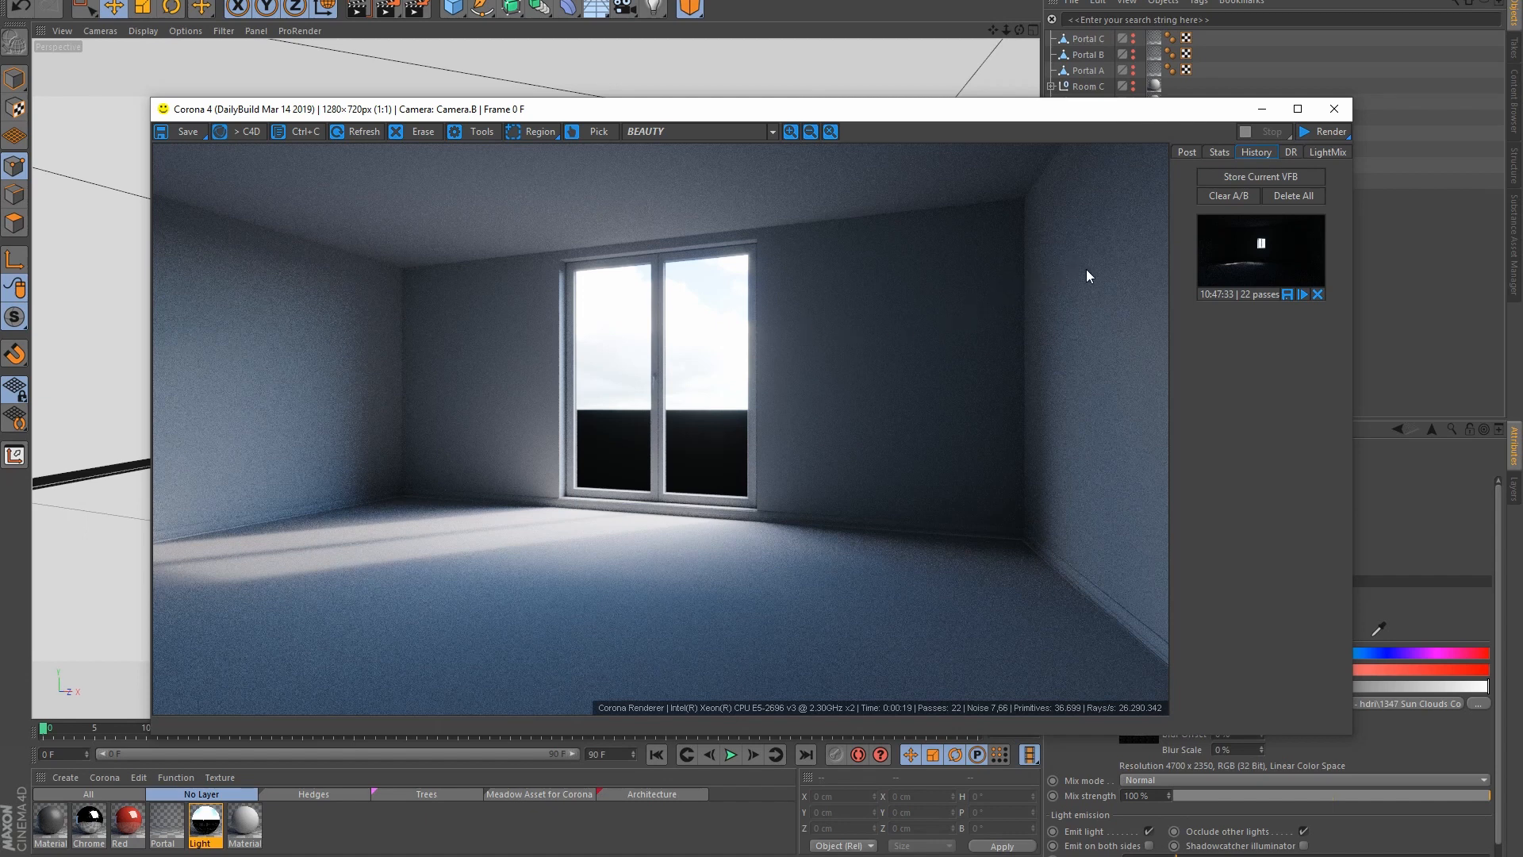
left_click(1262, 176)
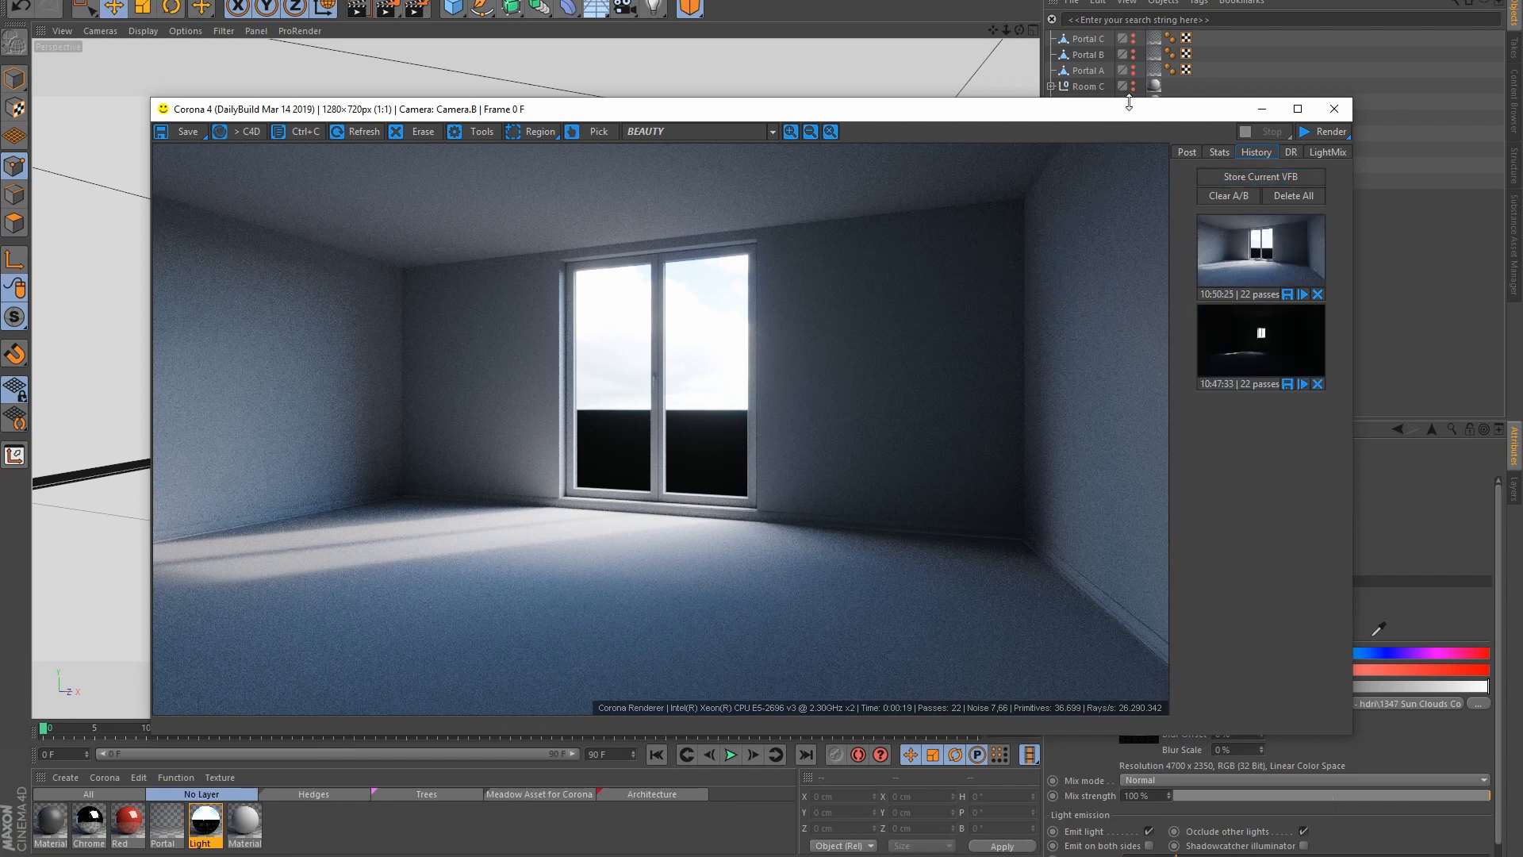
left_click(1132, 53)
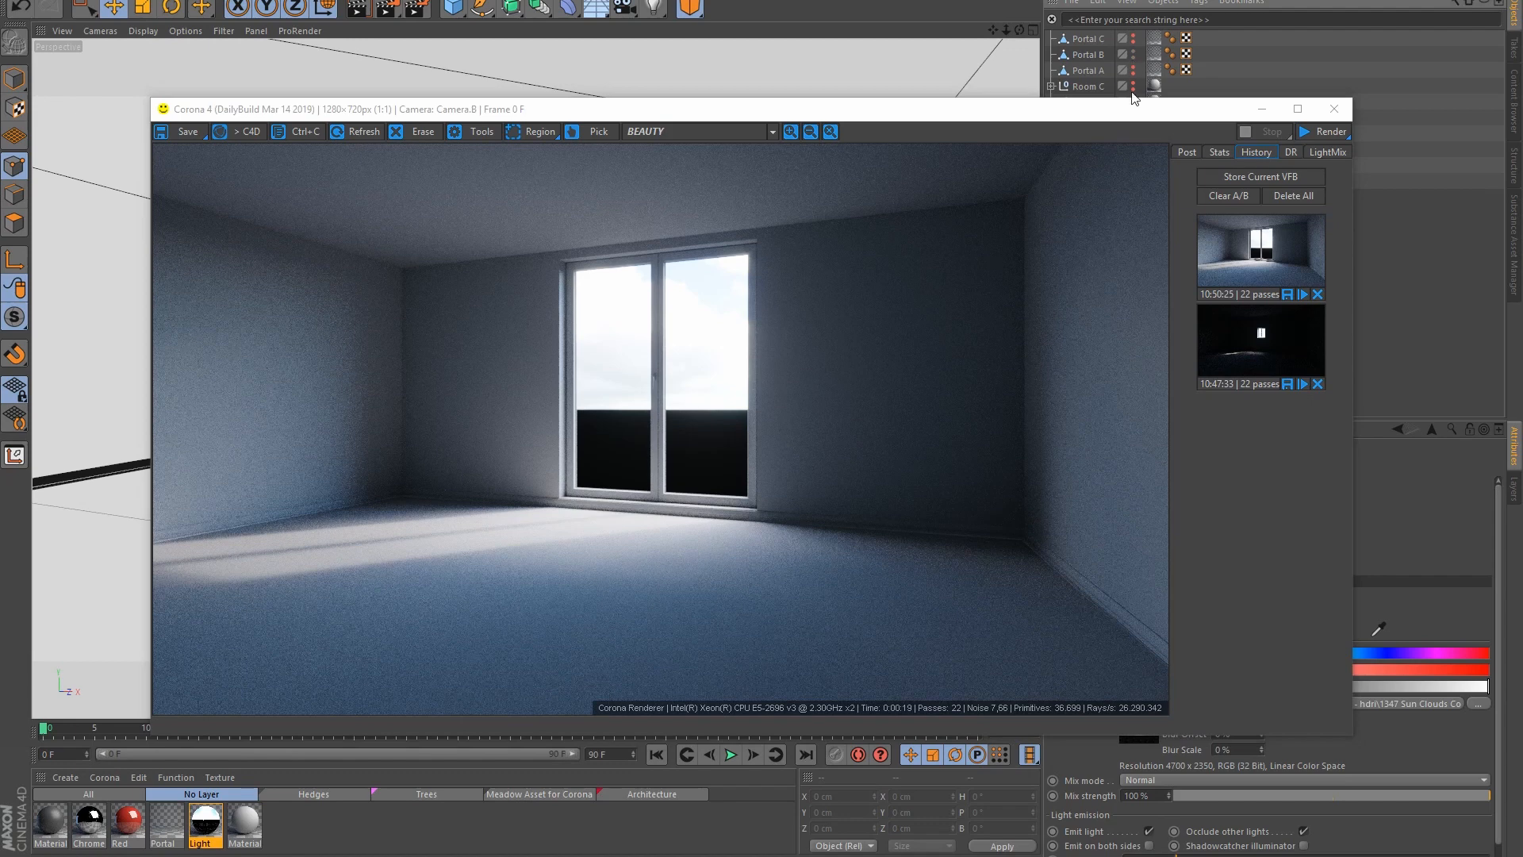
left_click(389, 10)
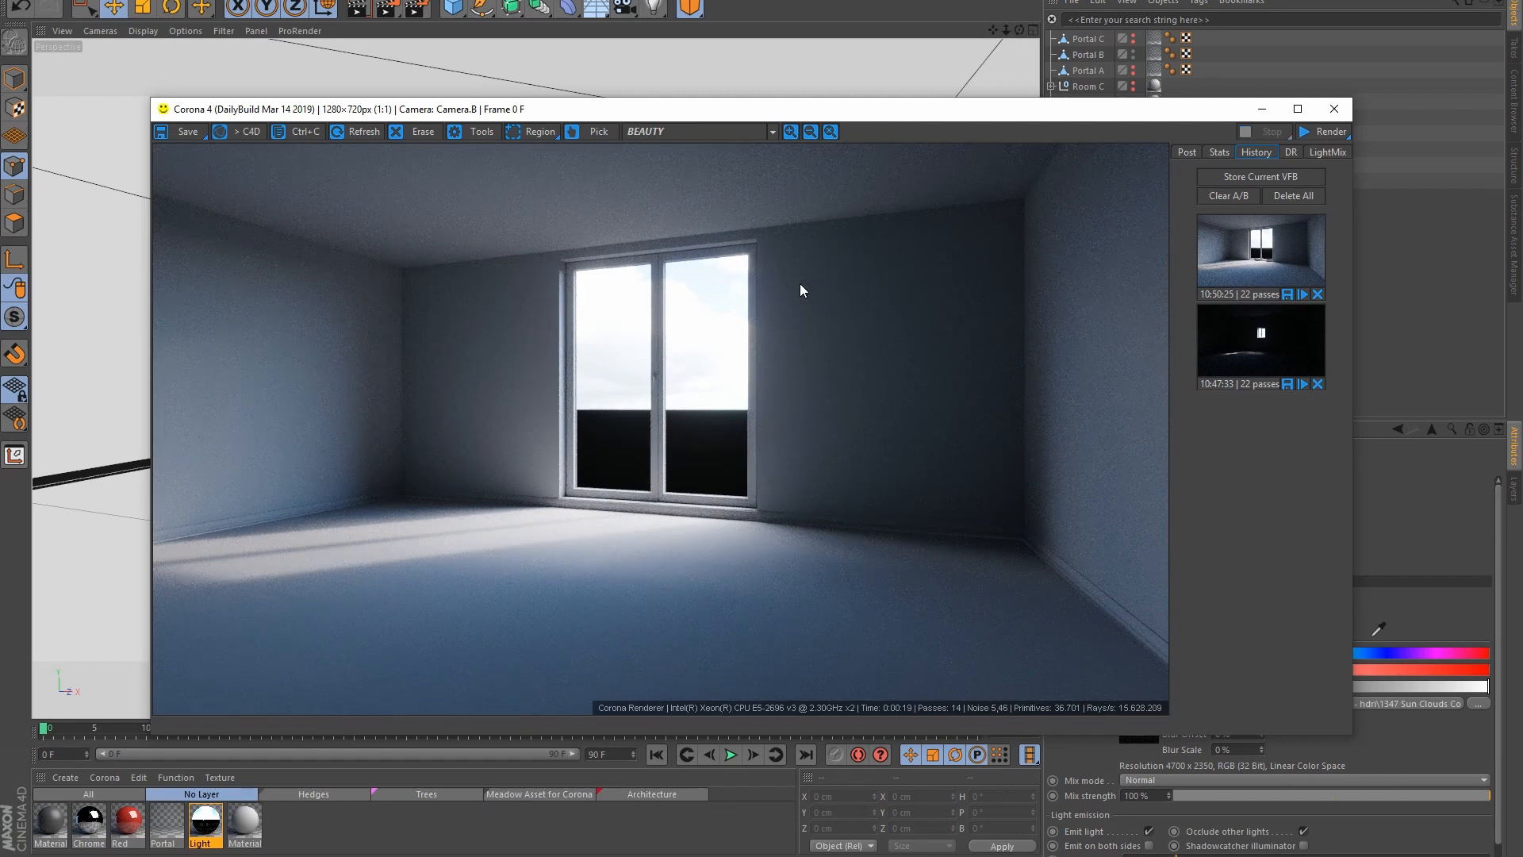
Step: Compare the noise of the Portal B render with the stored Room B render and inspect the render statistics
left_click(1229, 279)
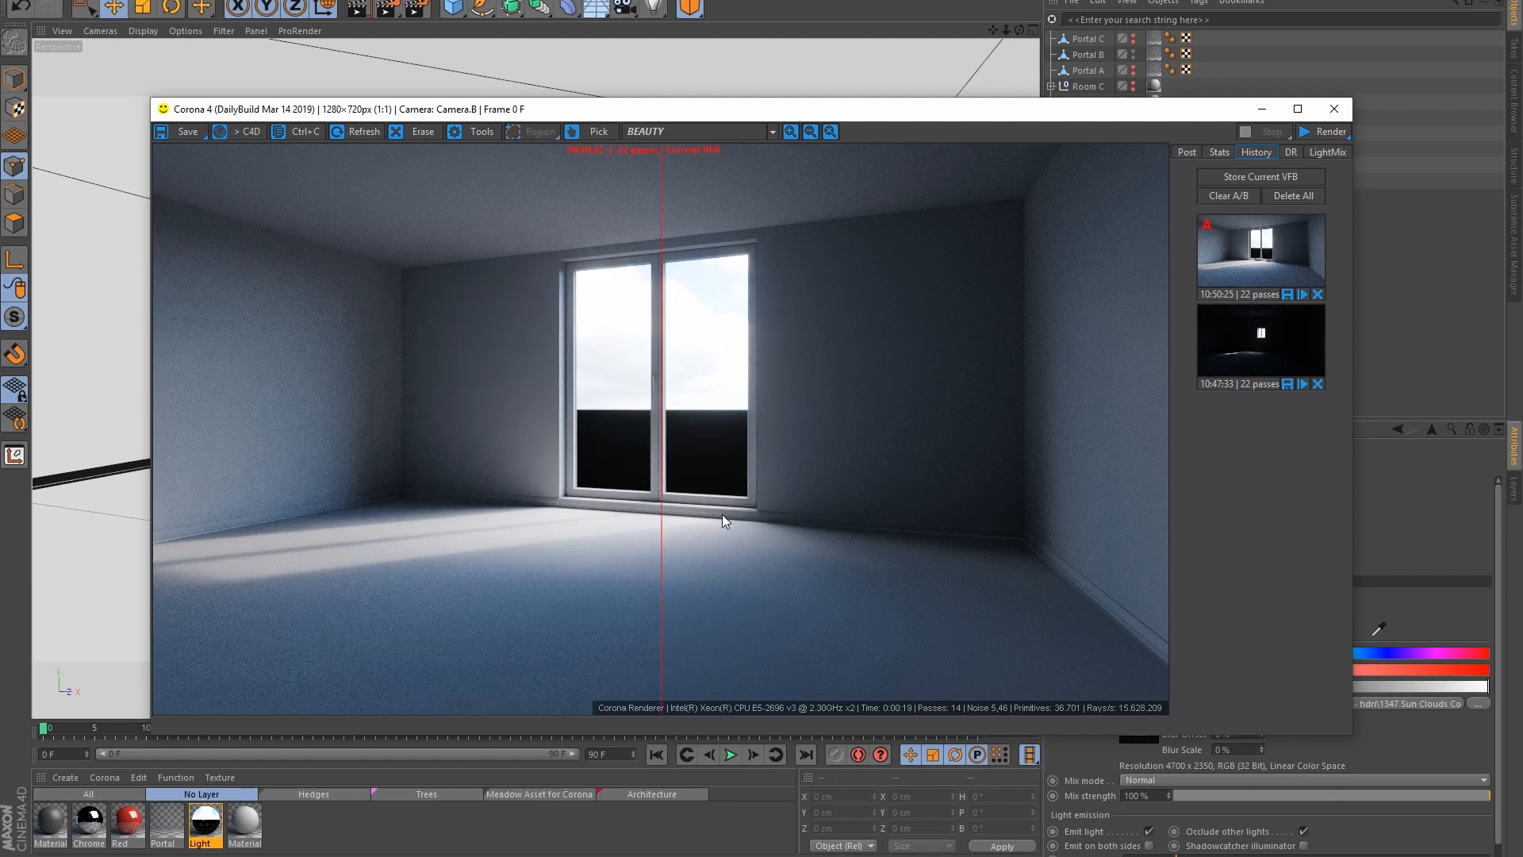
left_click_drag(665, 525, 777, 527)
scroll(690, 614, "up", 3)
scroll(800, 525, "down", 2)
scroll(800, 522, "down", 1)
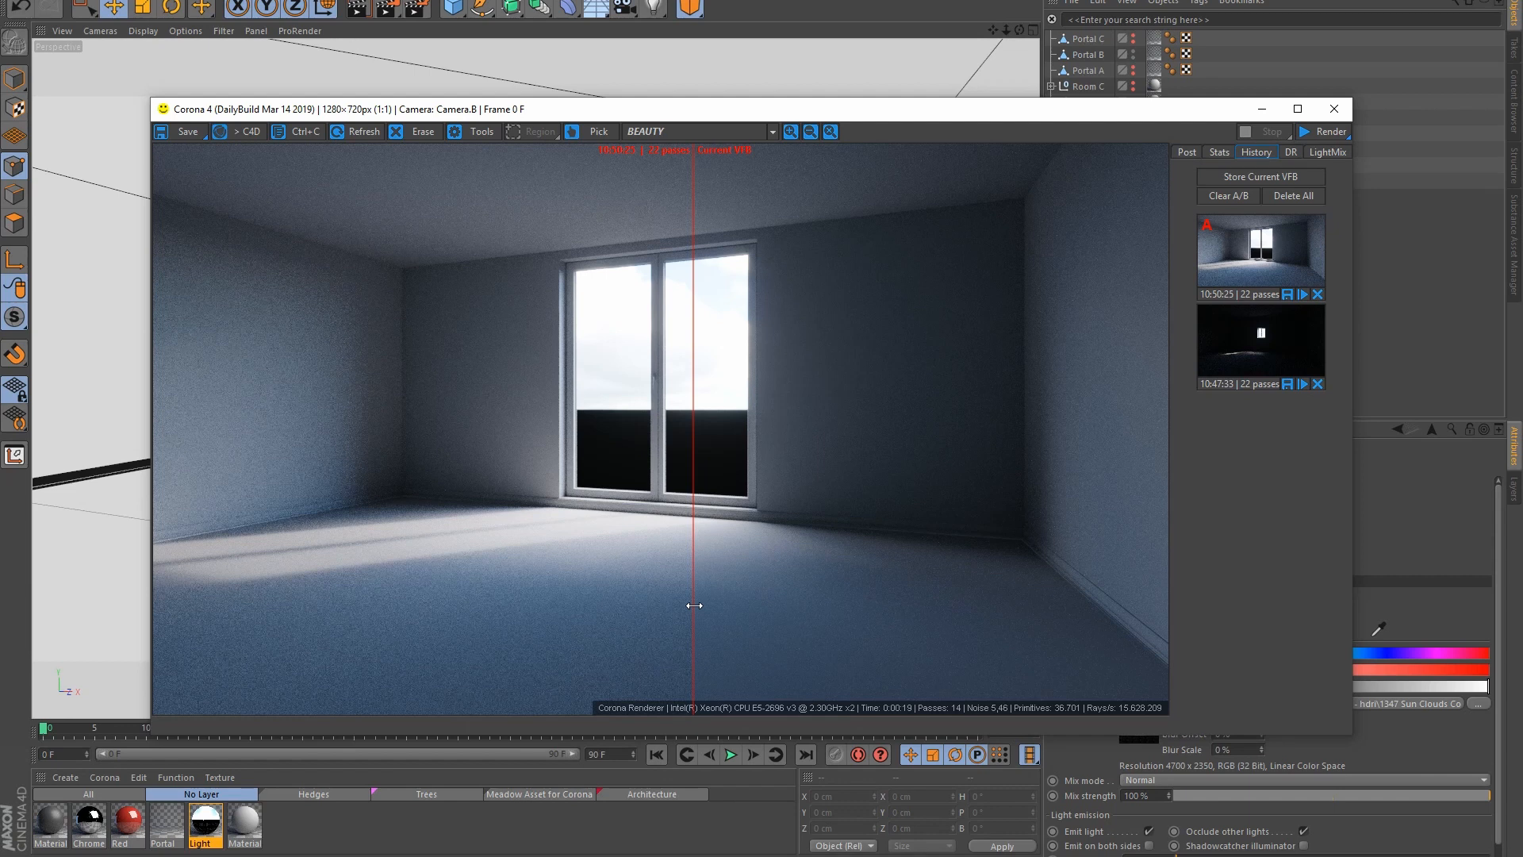
left_click(1219, 154)
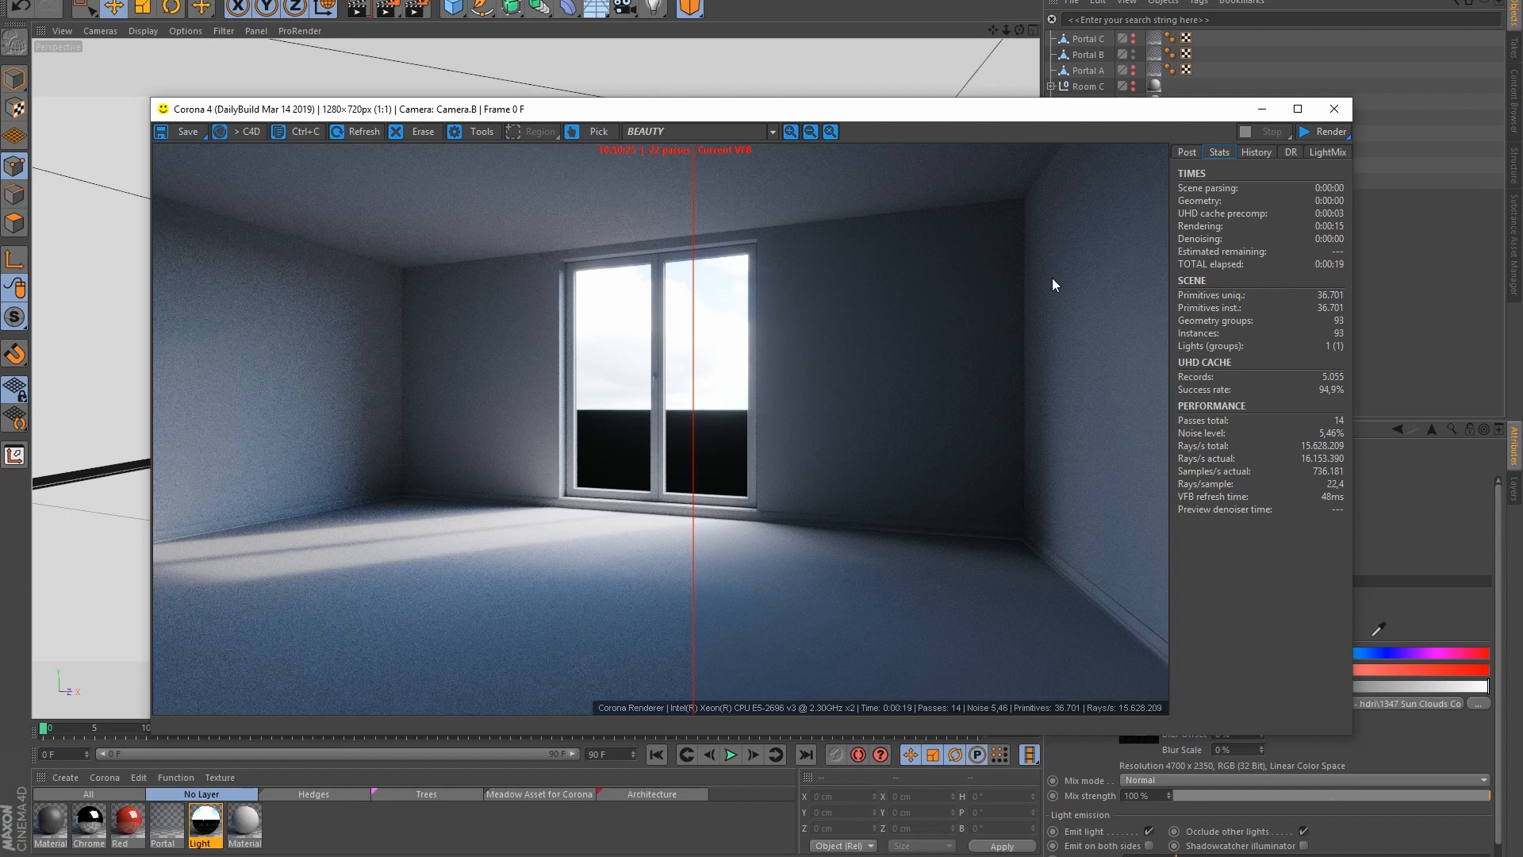
Step: Hide Portal B and Room B, show Room A, and switch the viewport to Camera.A
left_click(1260, 108)
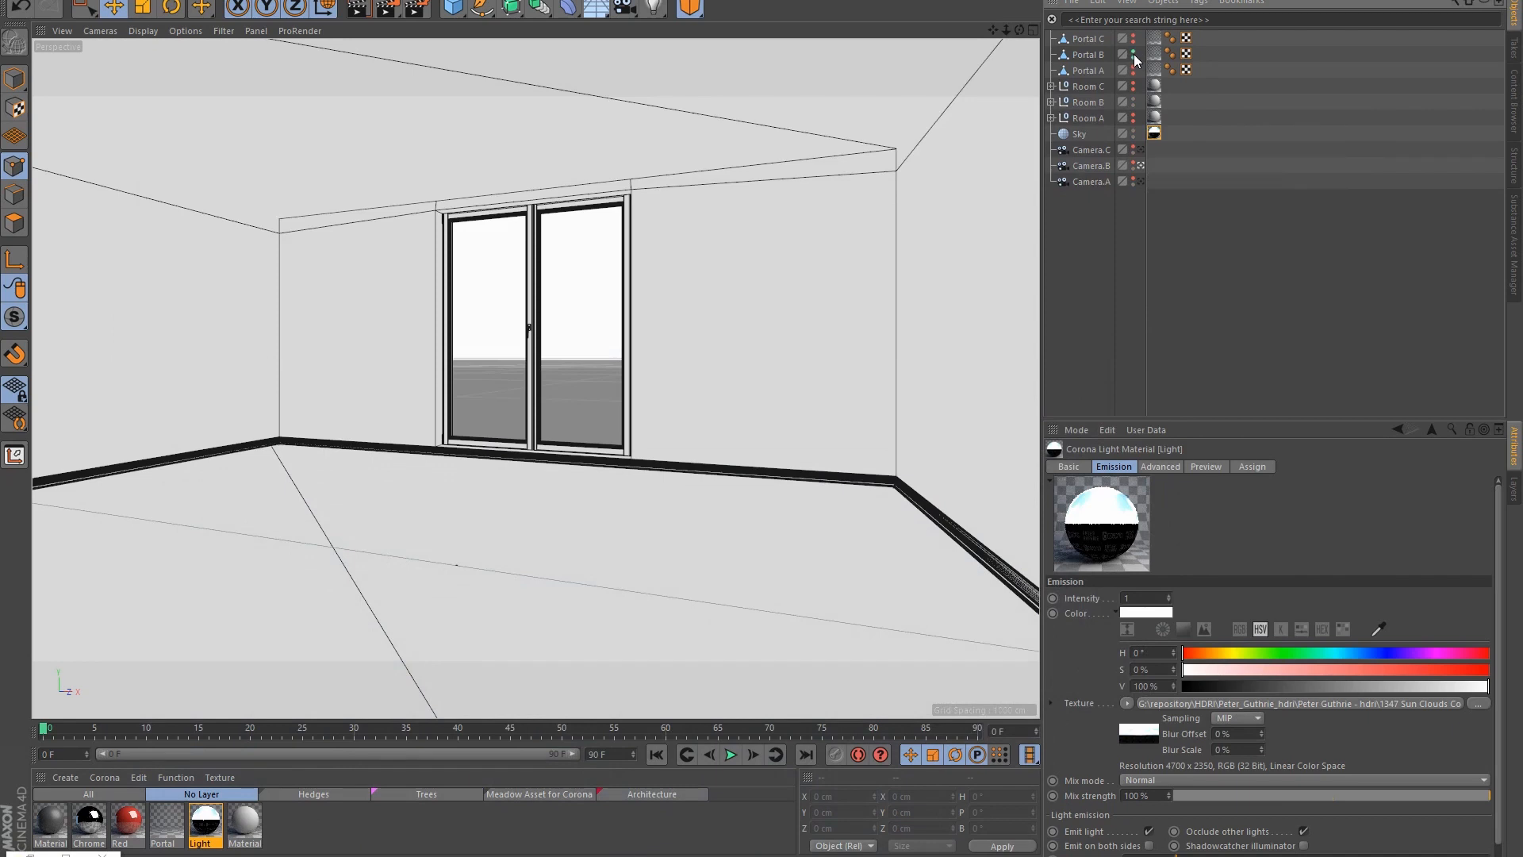
left_click(1135, 54, "alt")
left_click(1131, 103, "alt")
left_click(1131, 103, "alt")
left_click(1131, 120, "alt")
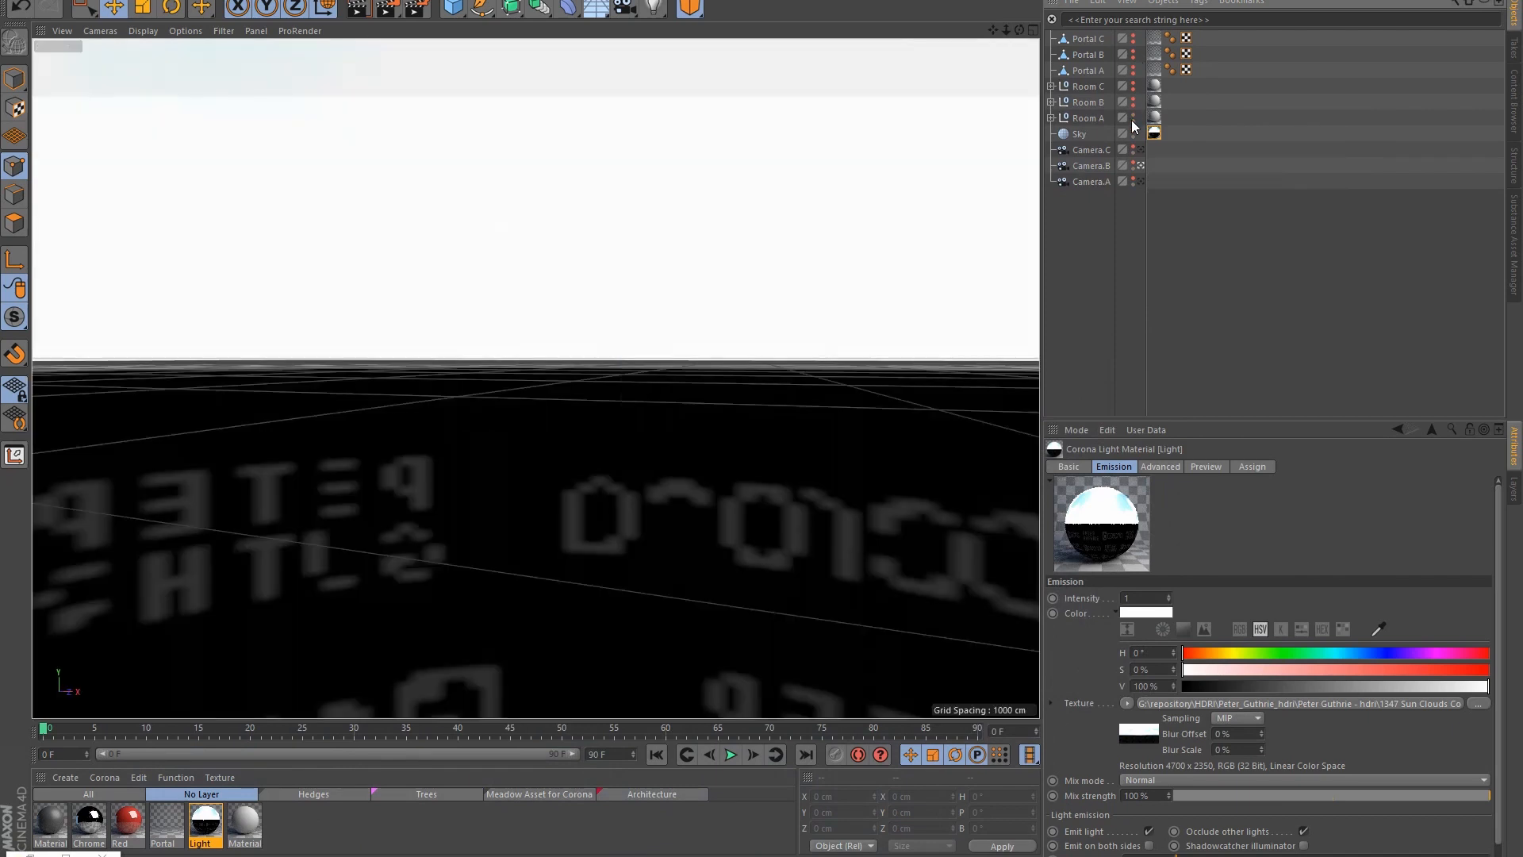
left_click(1140, 181)
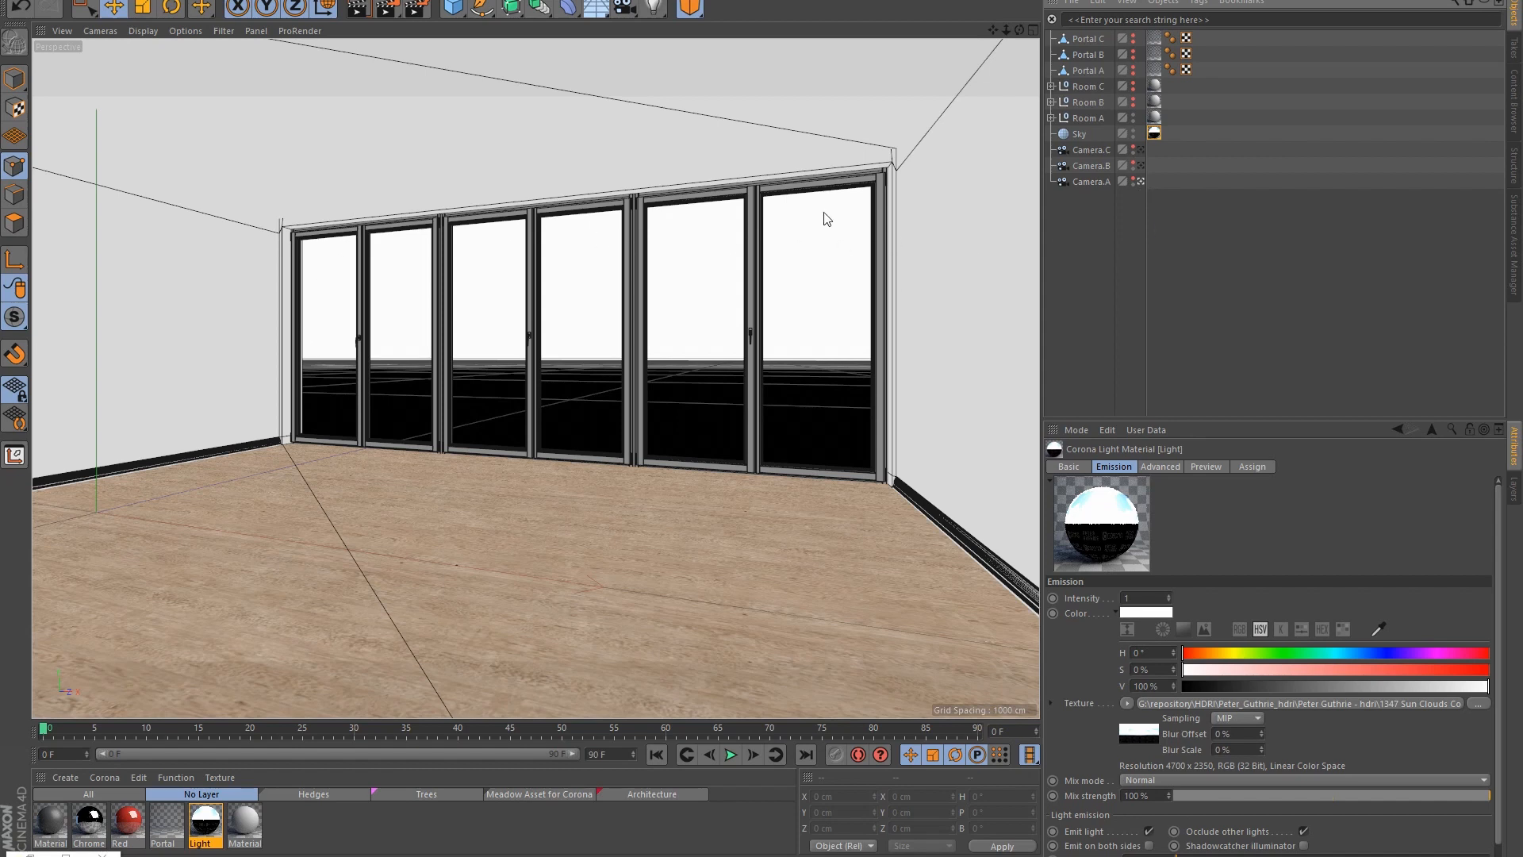
Step: Render and store the Camera.A view without a portal, and render it again with Portal A enabled
left_click(389, 9)
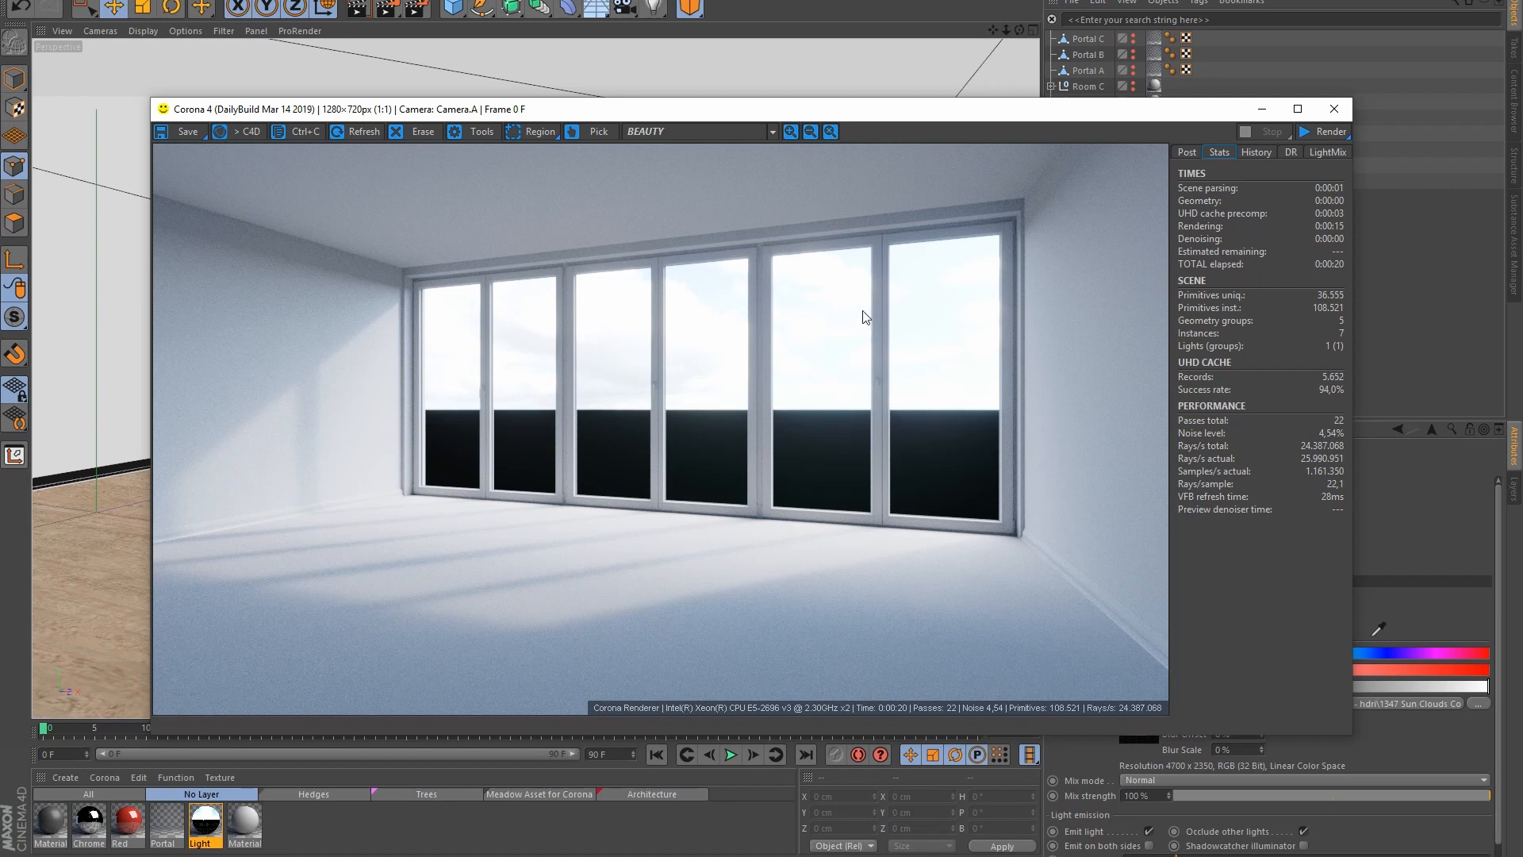
left_click(1257, 153)
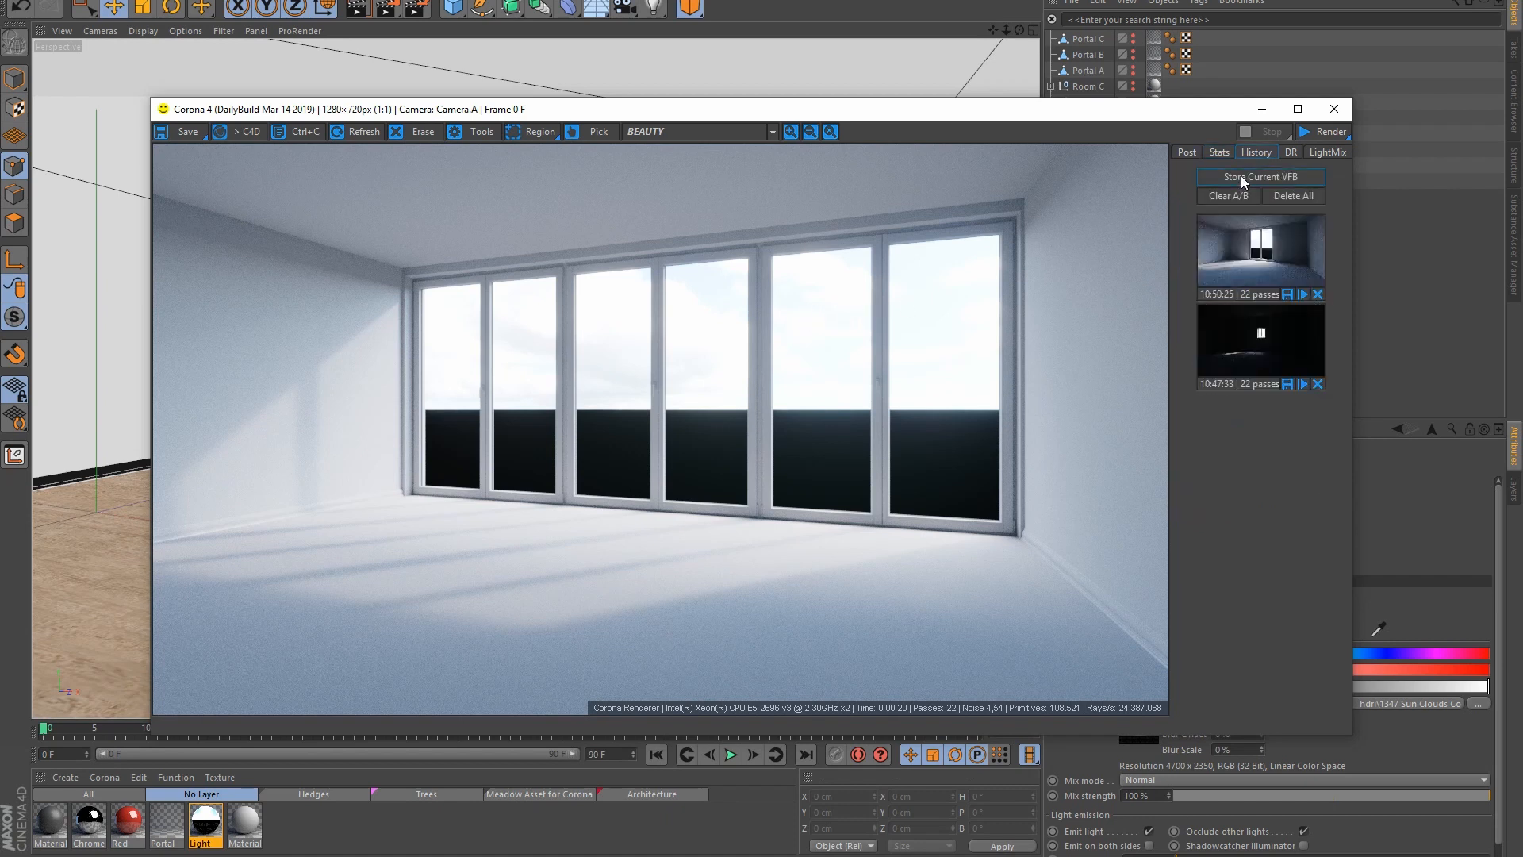
left_click(1241, 176)
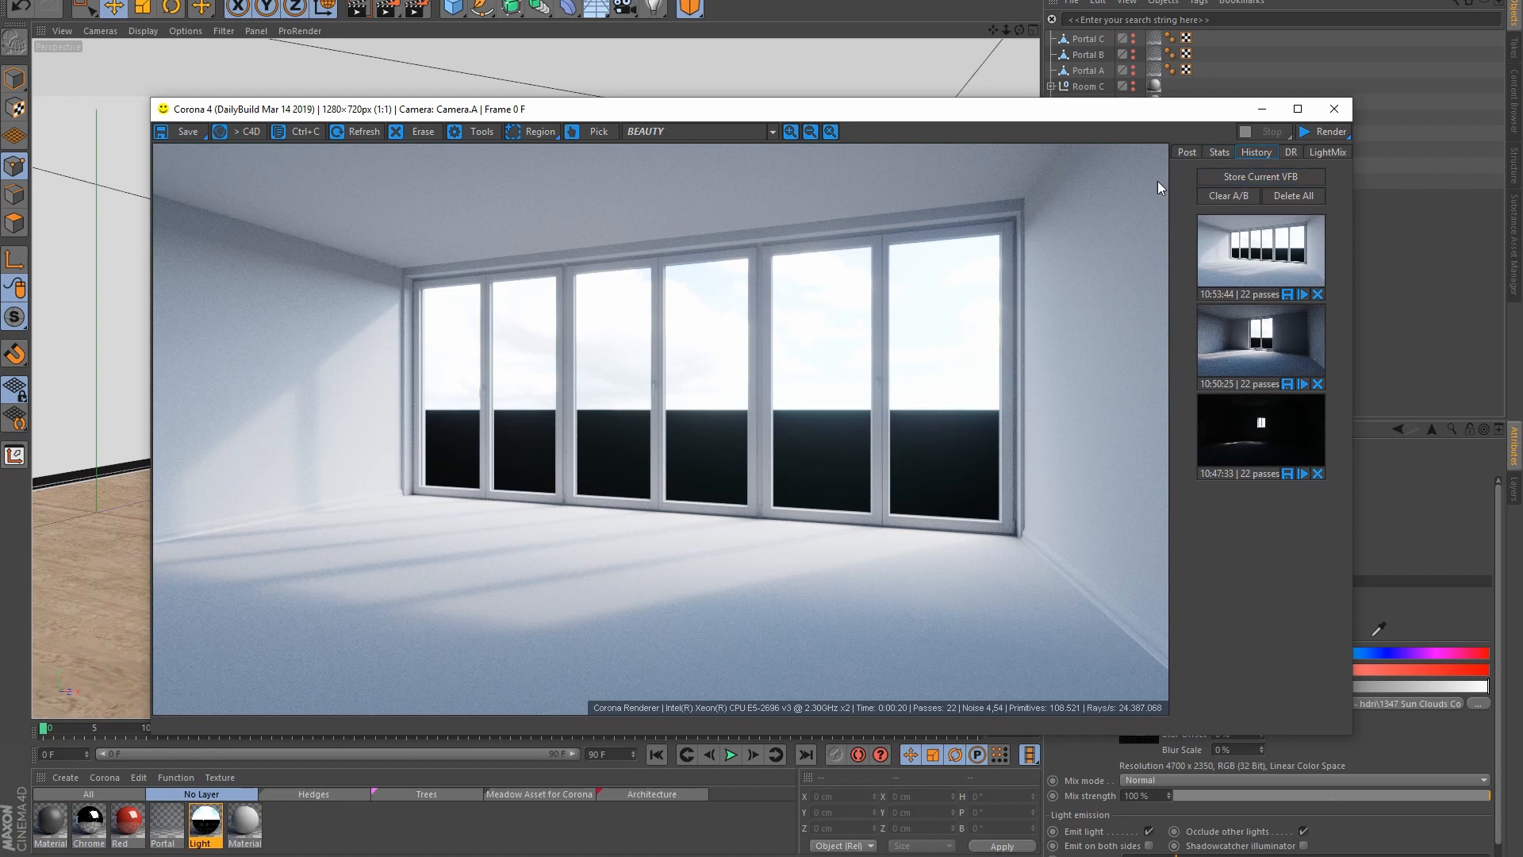
left_click(1133, 72)
key("shift+r")
Step: Compare the floor and wall noise of the Portal A render with the stored Room A render
left_click(1244, 262)
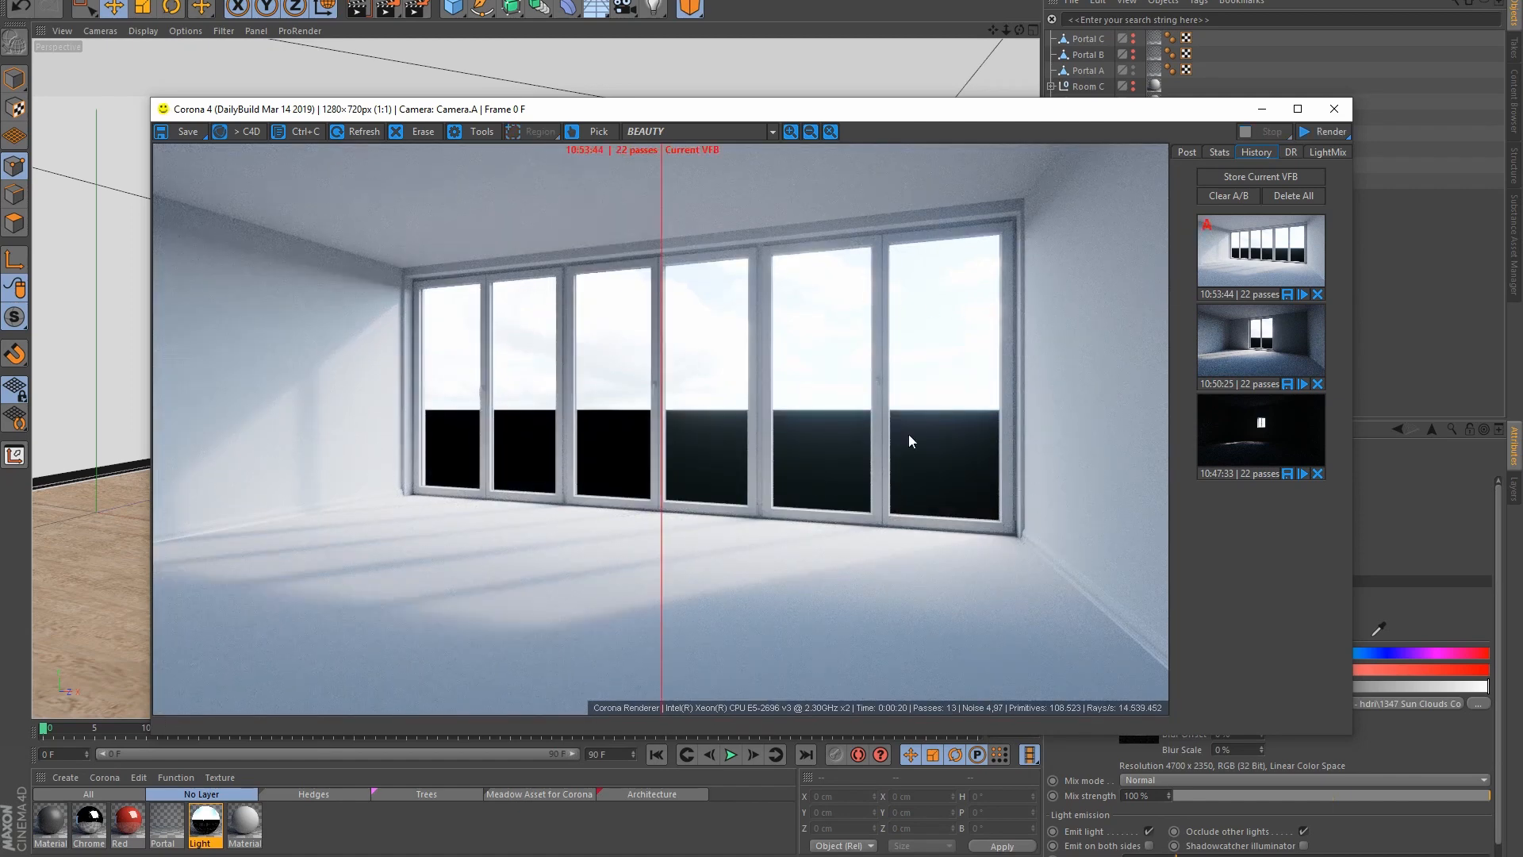
left_click_drag(655, 549, 669, 622)
scroll(625, 664, "up", 2)
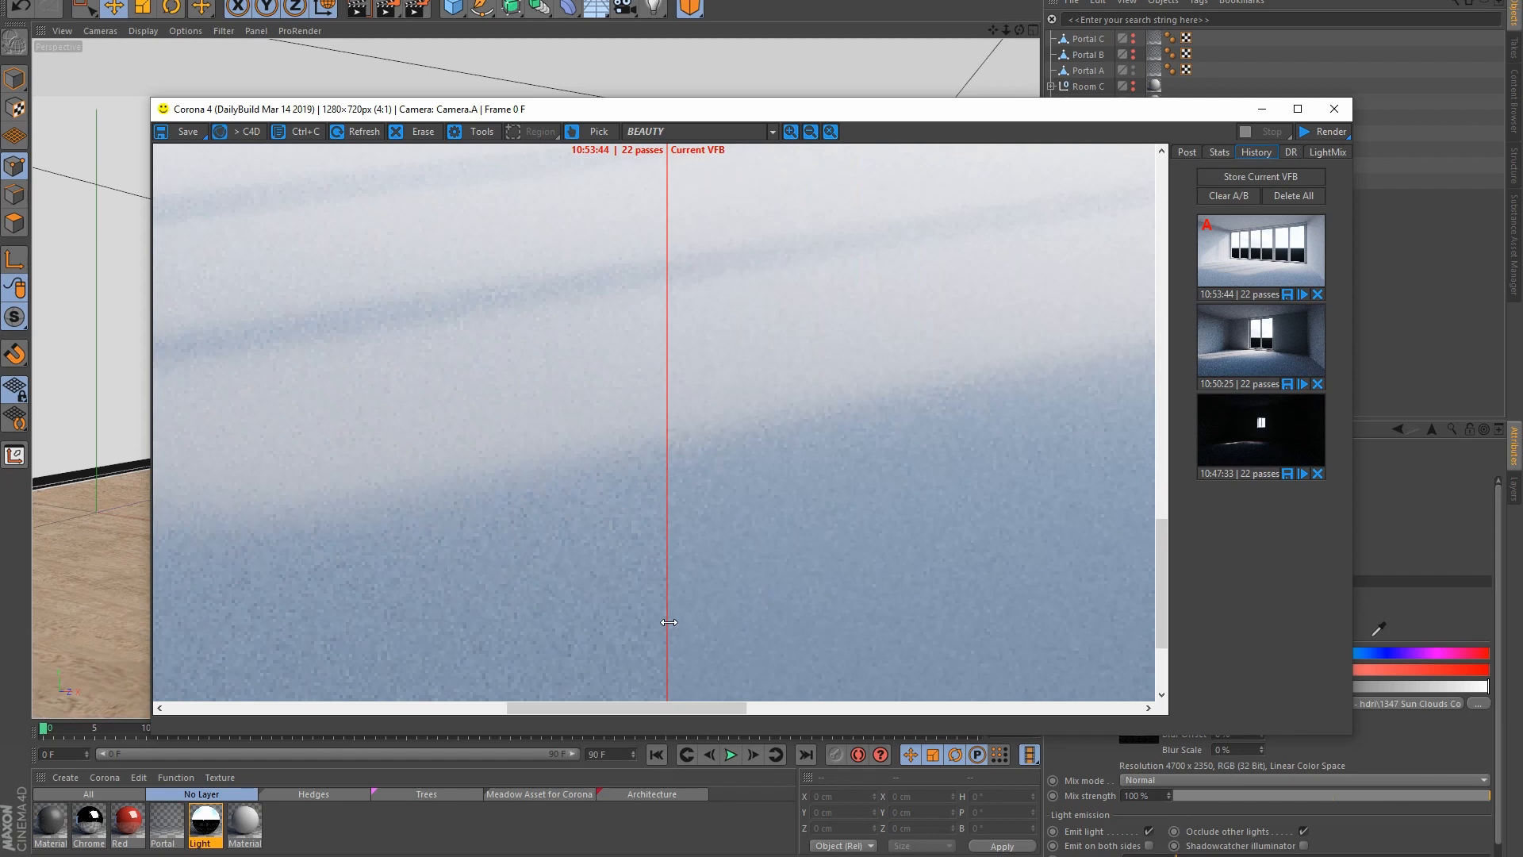
scroll(671, 625, "down", 2)
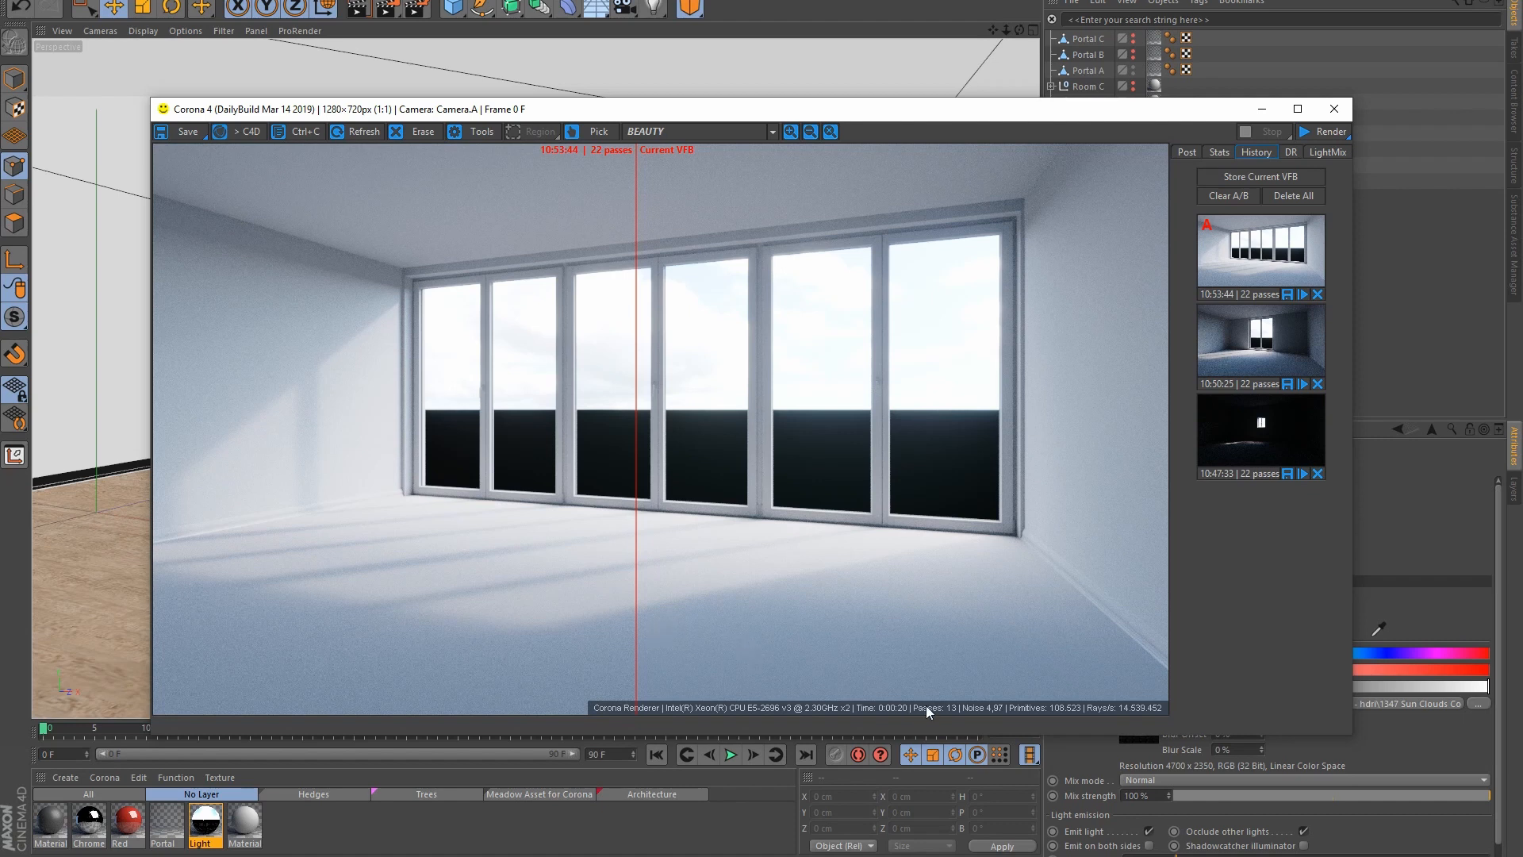
left_click_drag(637, 626, 1034, 678)
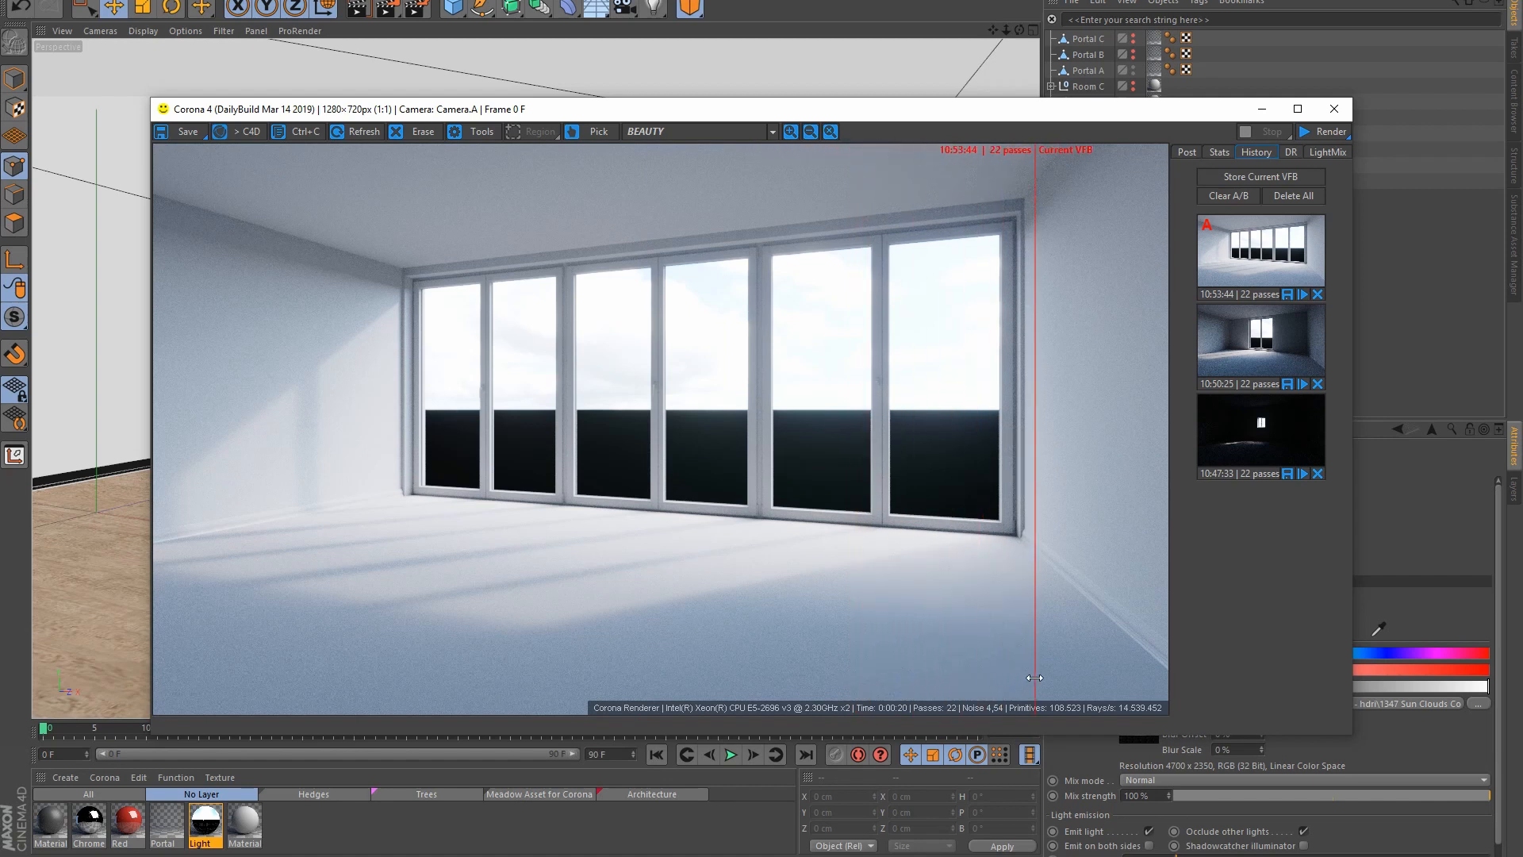
left_click_drag(1034, 678, 850, 688)
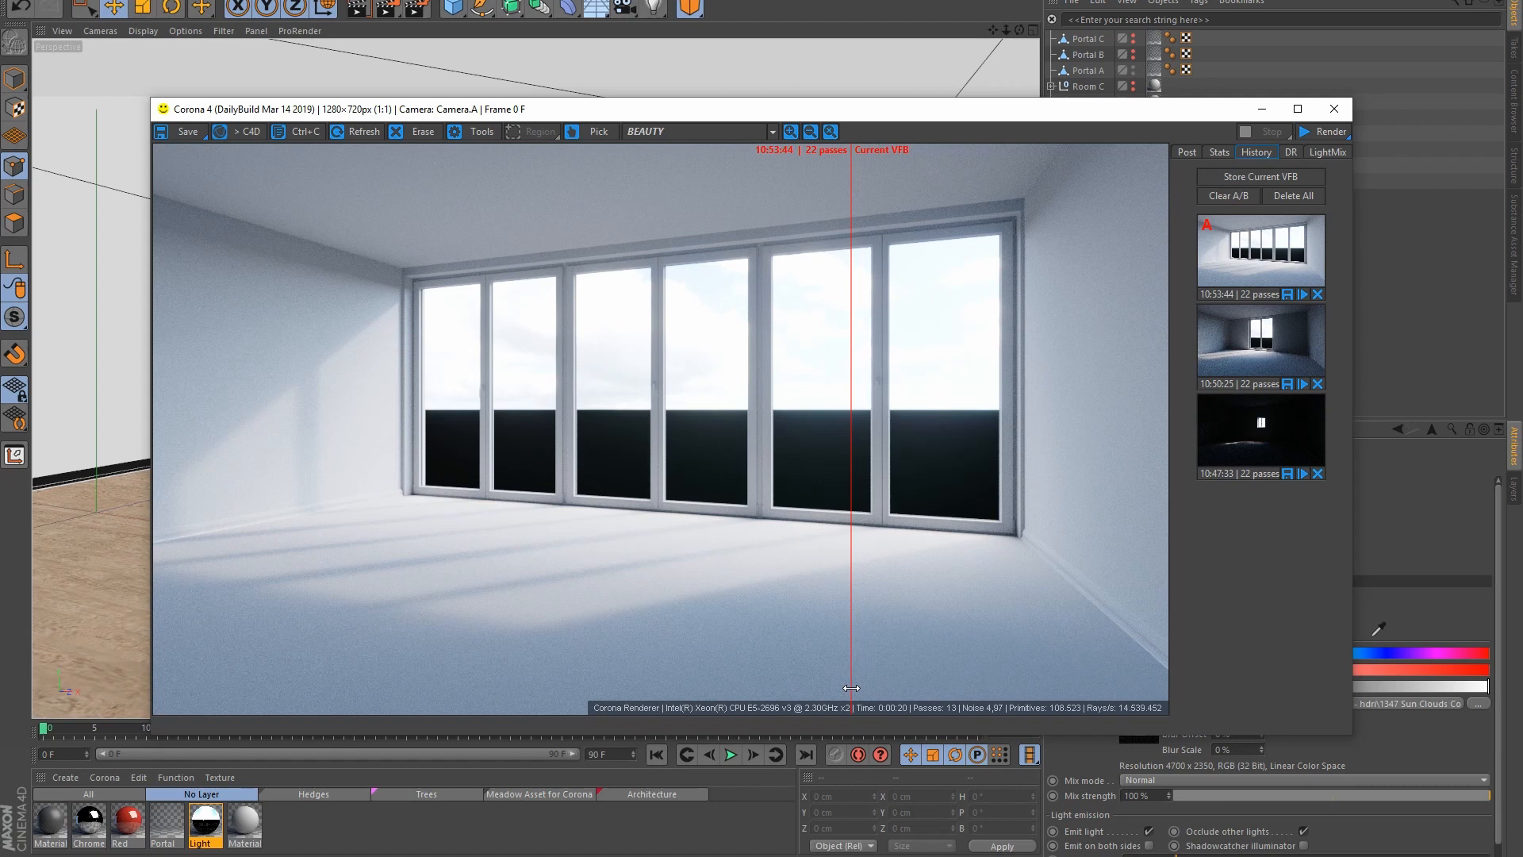
Step: Compare the noise on a magnified floor area and across the full frame between the stored Room A render and the Portal A render
scroll(851, 688, "up", 2)
left_click_drag(862, 638, 869, 605)
middle_click_drag(908, 586, 508, 381)
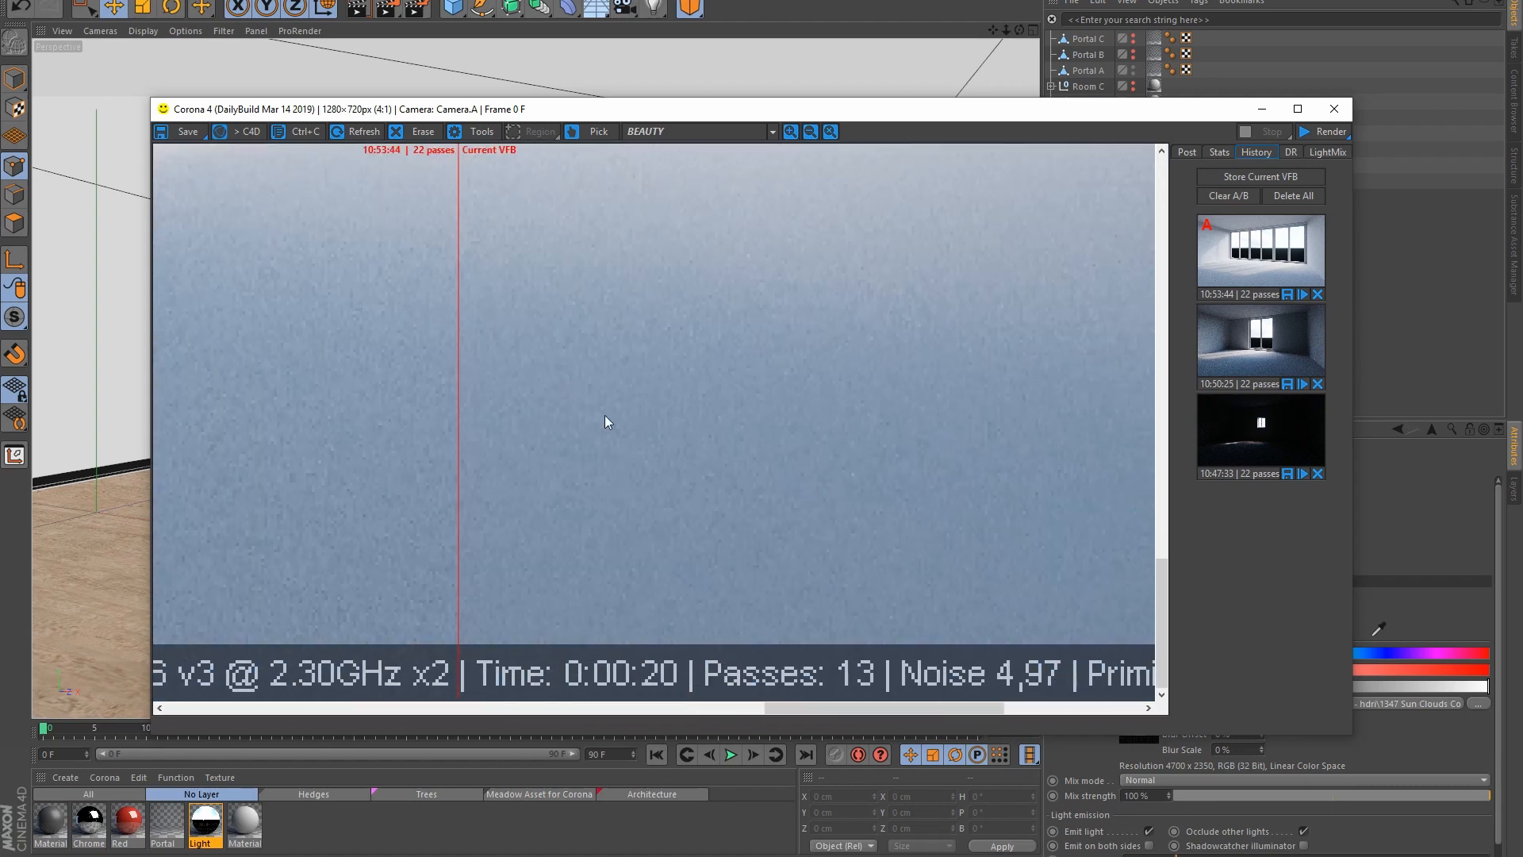
left_click_drag(459, 481, 528, 506)
left_click_drag(507, 508, 817, 511)
scroll(768, 476, "down", 2)
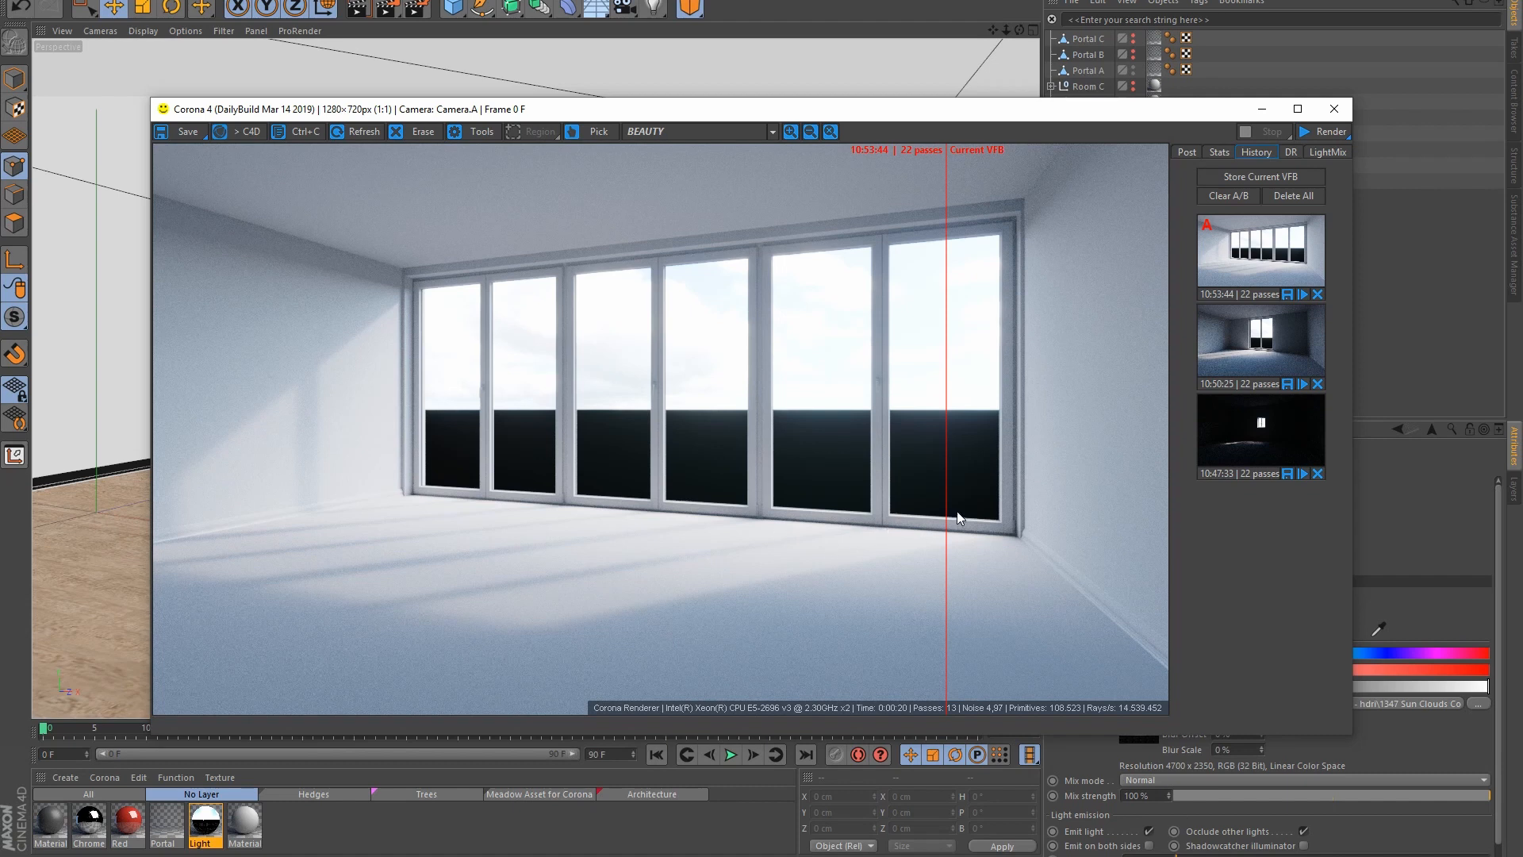
left_click_drag(946, 511, 763, 524)
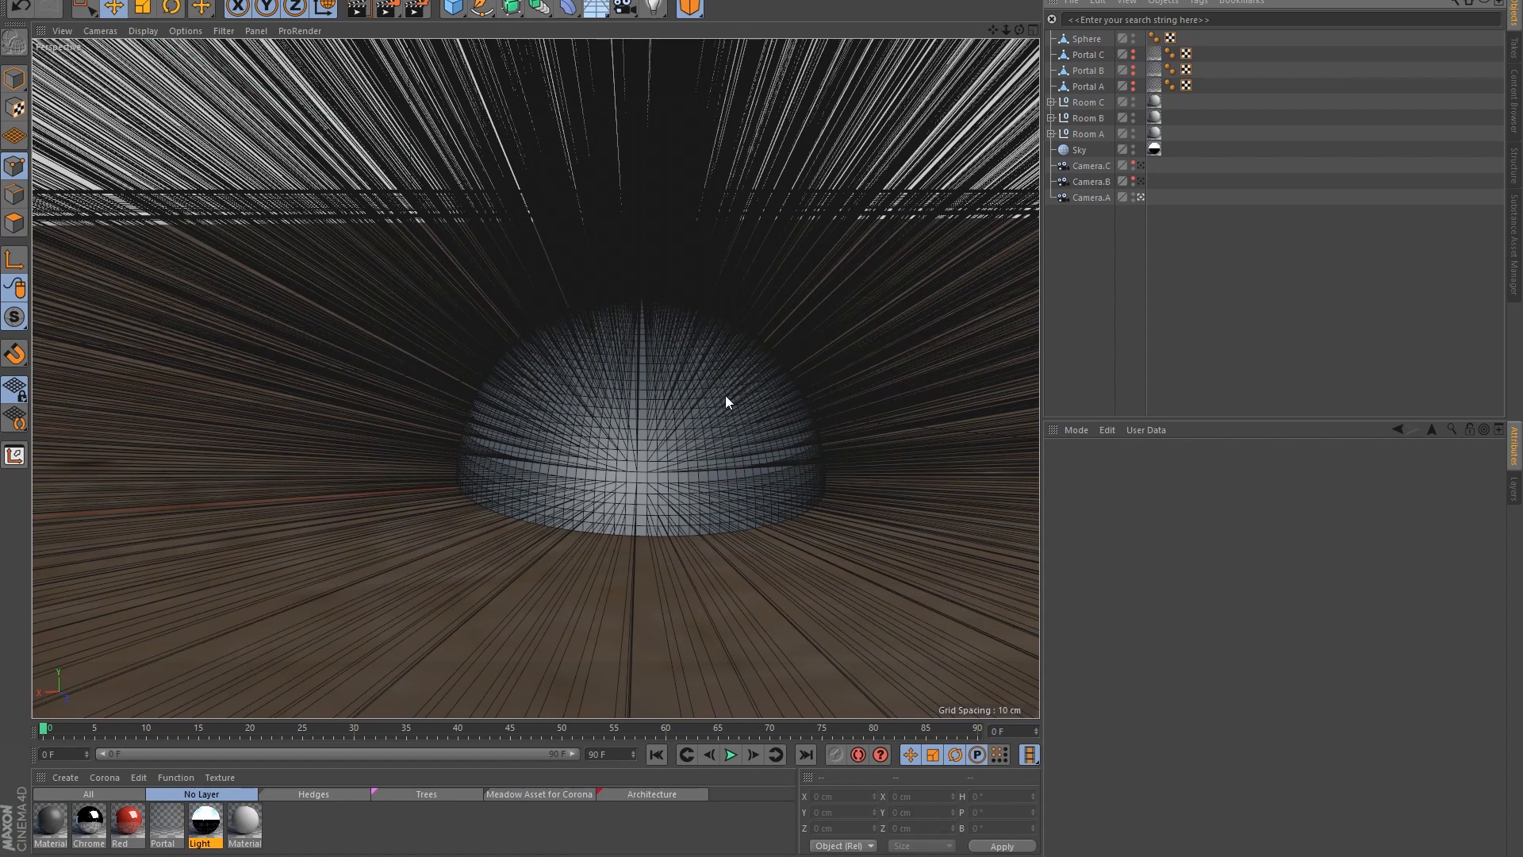
Step: Display the viewport shading with lines and view the Sphere's spikes passing through Room A's windows from outside
right_click_drag(725, 395, 567, 468, "alt")
right_click_drag(617, 343, 668, 365, "alt")
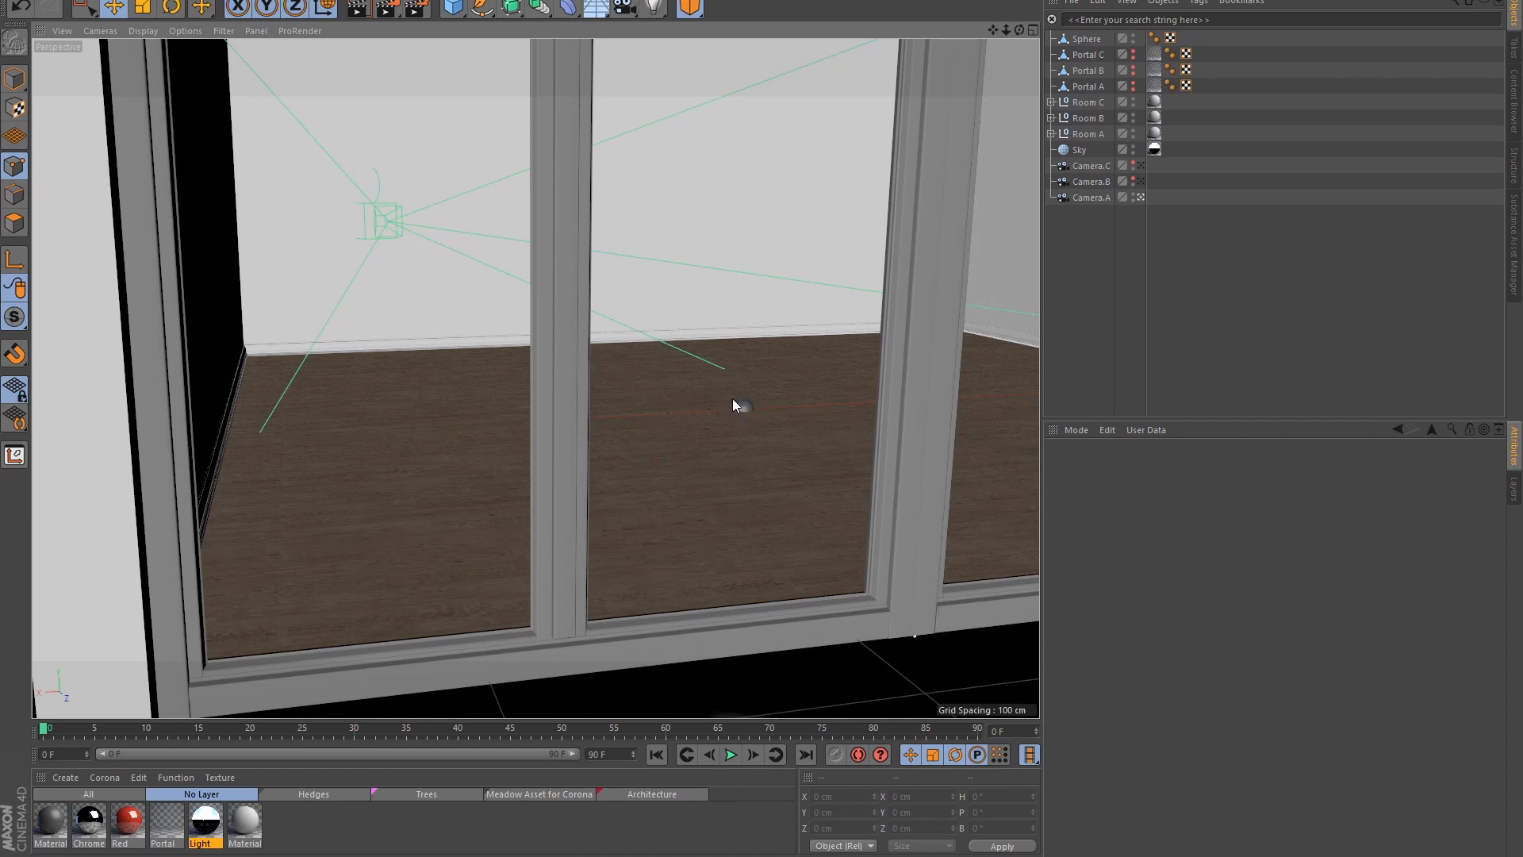
key("n")
key("b")
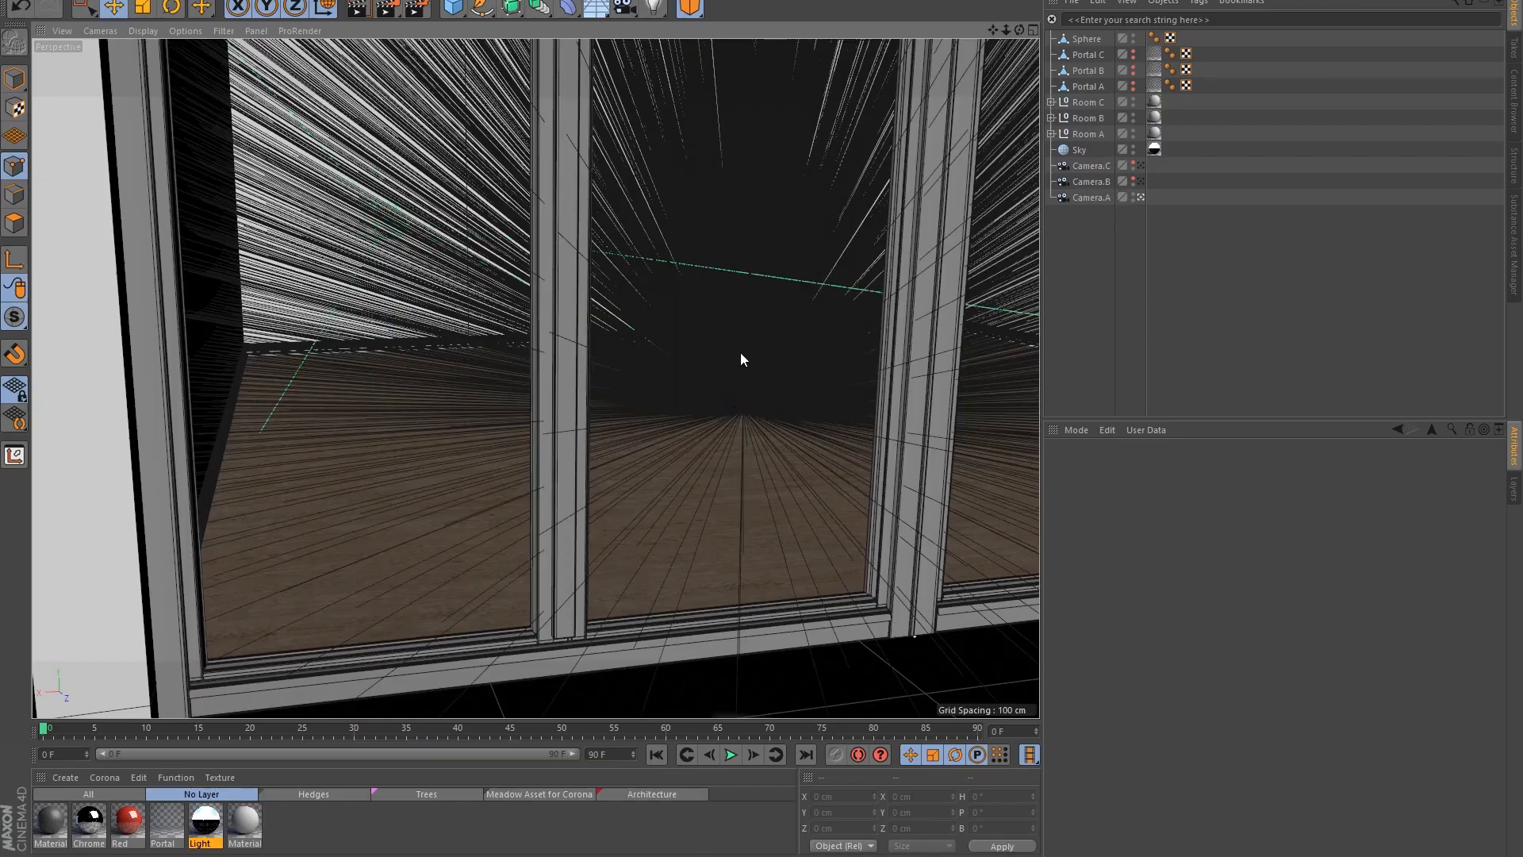
middle_click_drag(741, 352, 666, 508, "alt")
left_click_drag(640, 421, 654, 421, "alt")
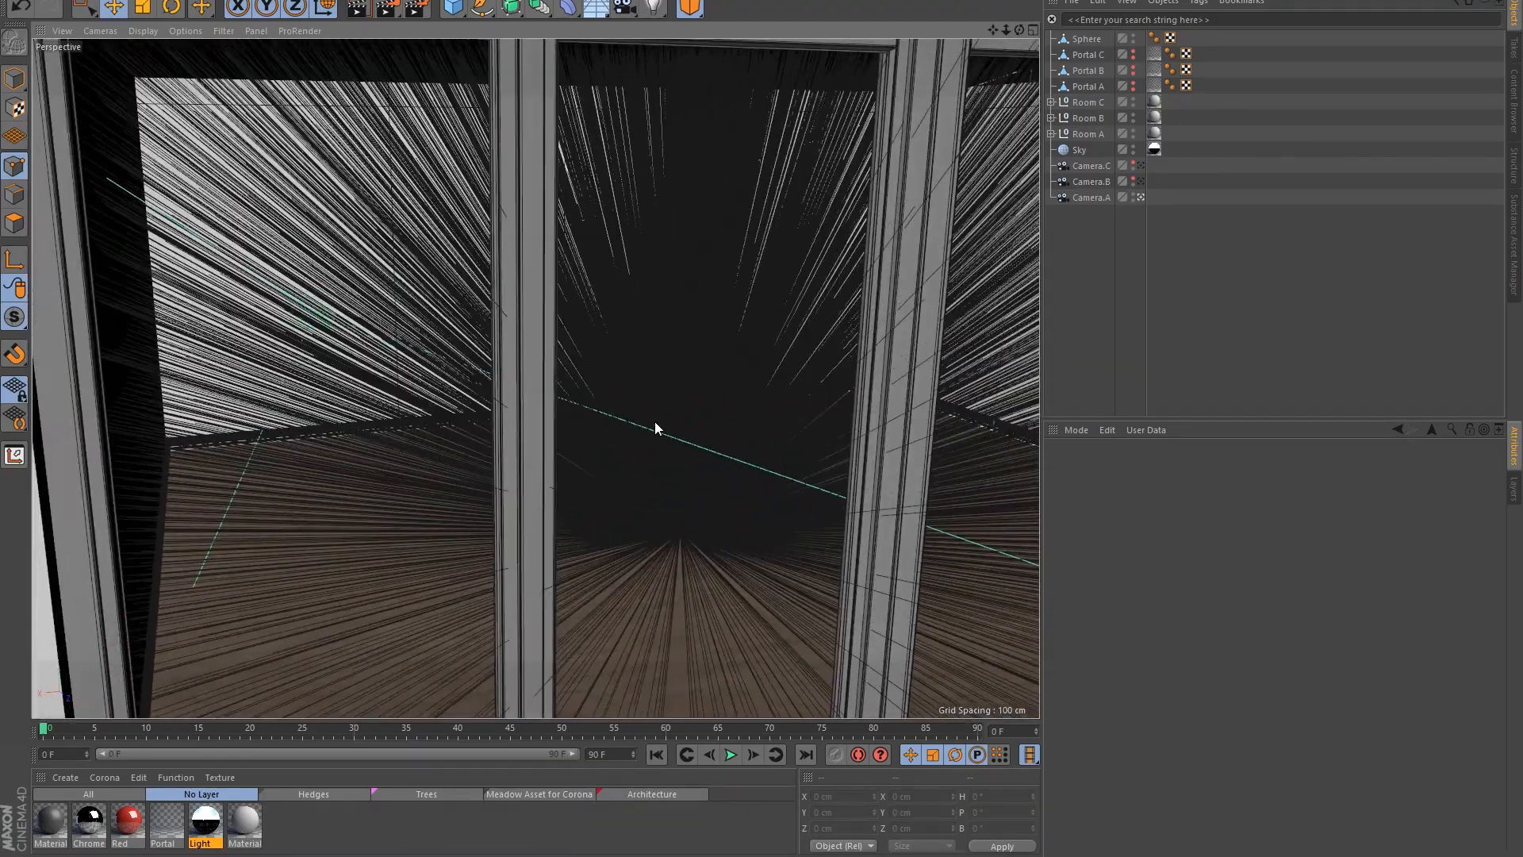
right_click_drag(654, 421, 616, 468, "alt")
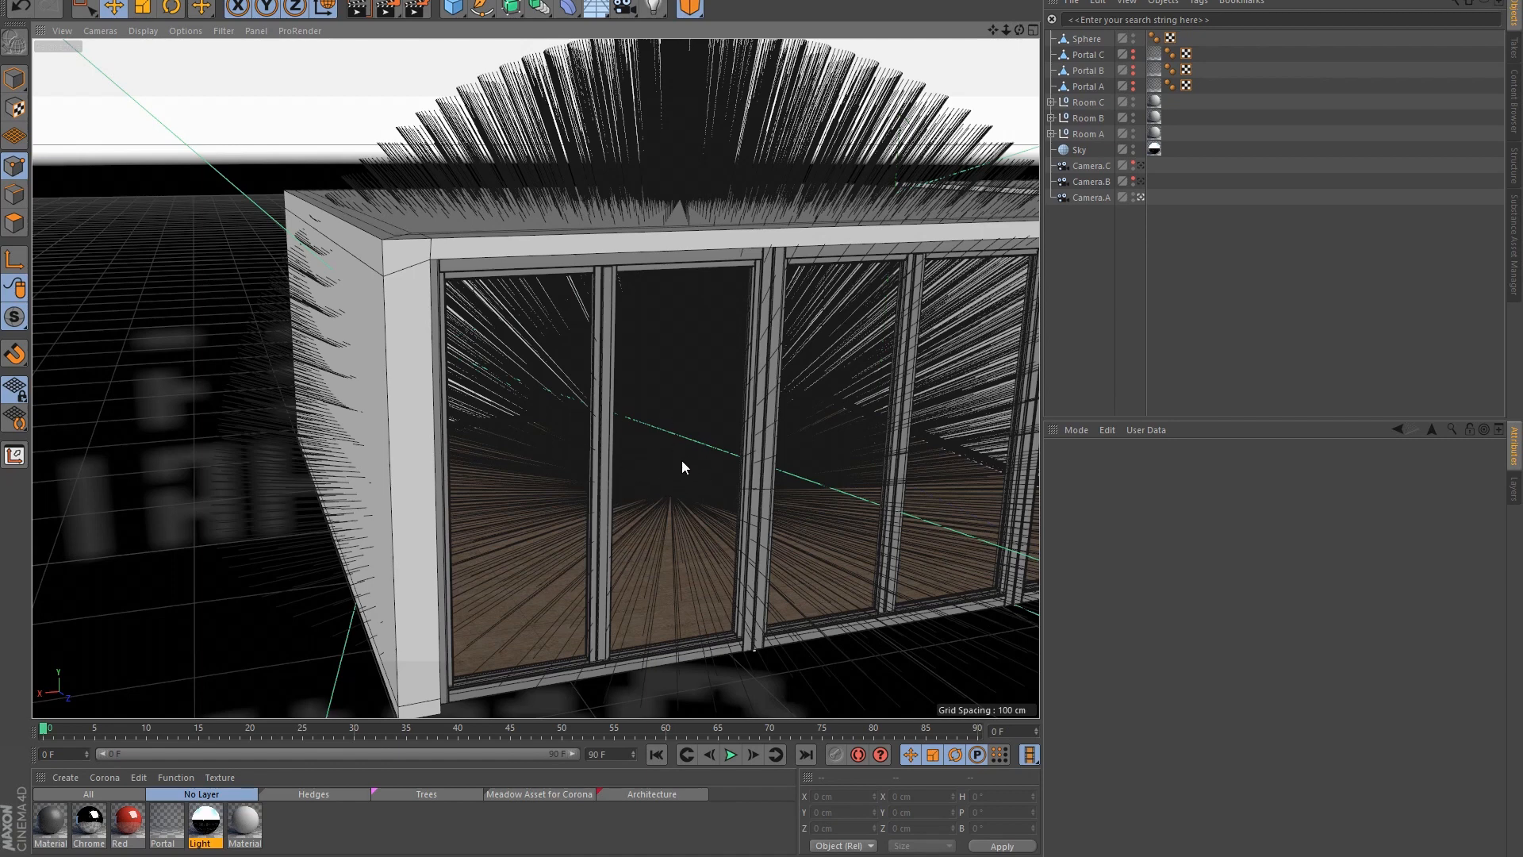
left_click_drag(683, 467, 595, 463, "alt")
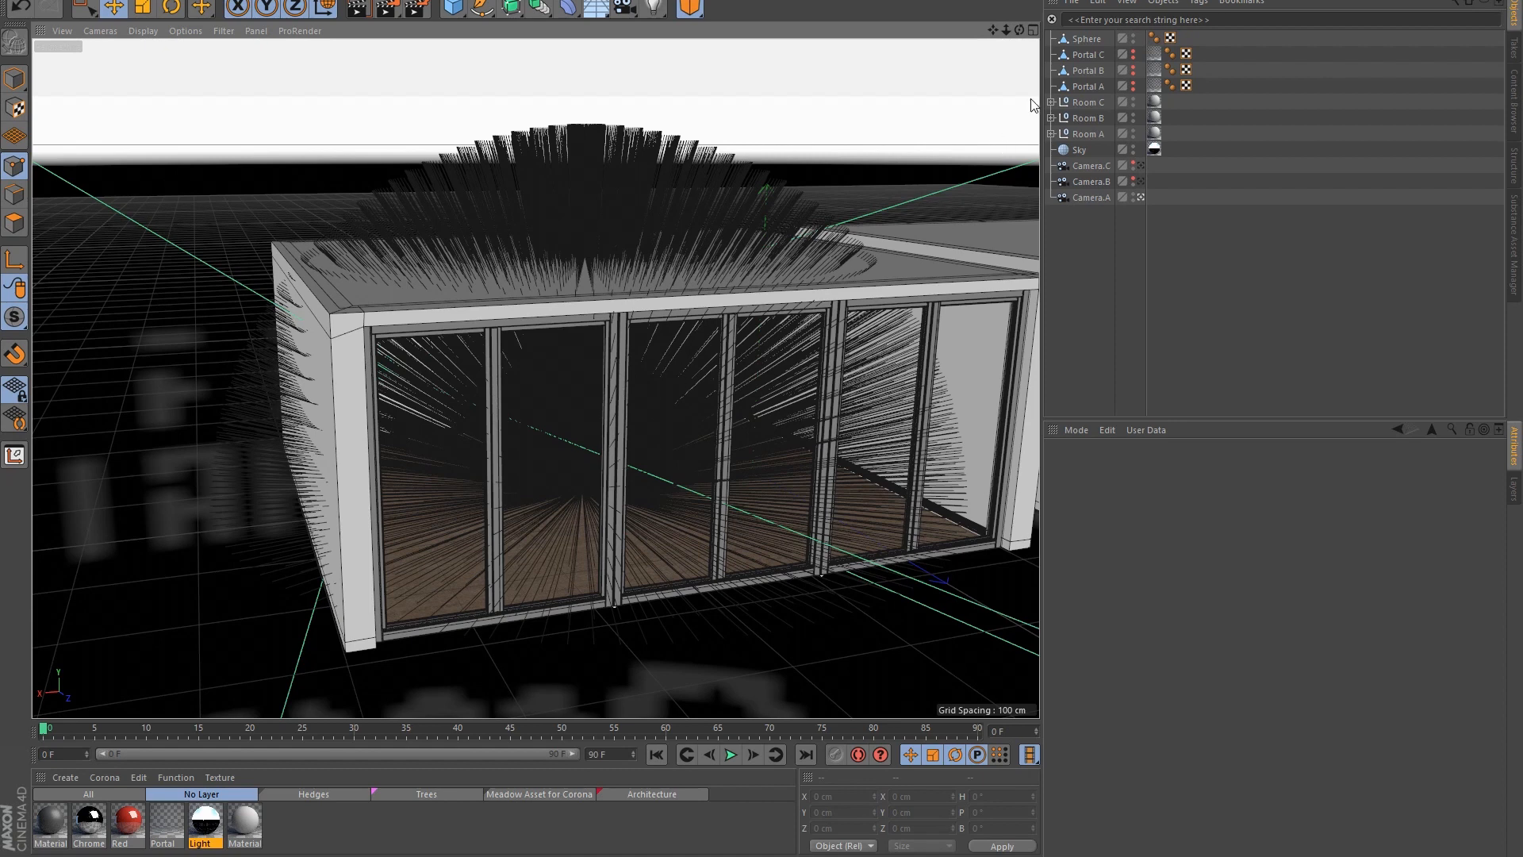
Step: Select the Sphere's points that project through Room A's window wall, using the Right and Perspective views
left_click(1085, 39)
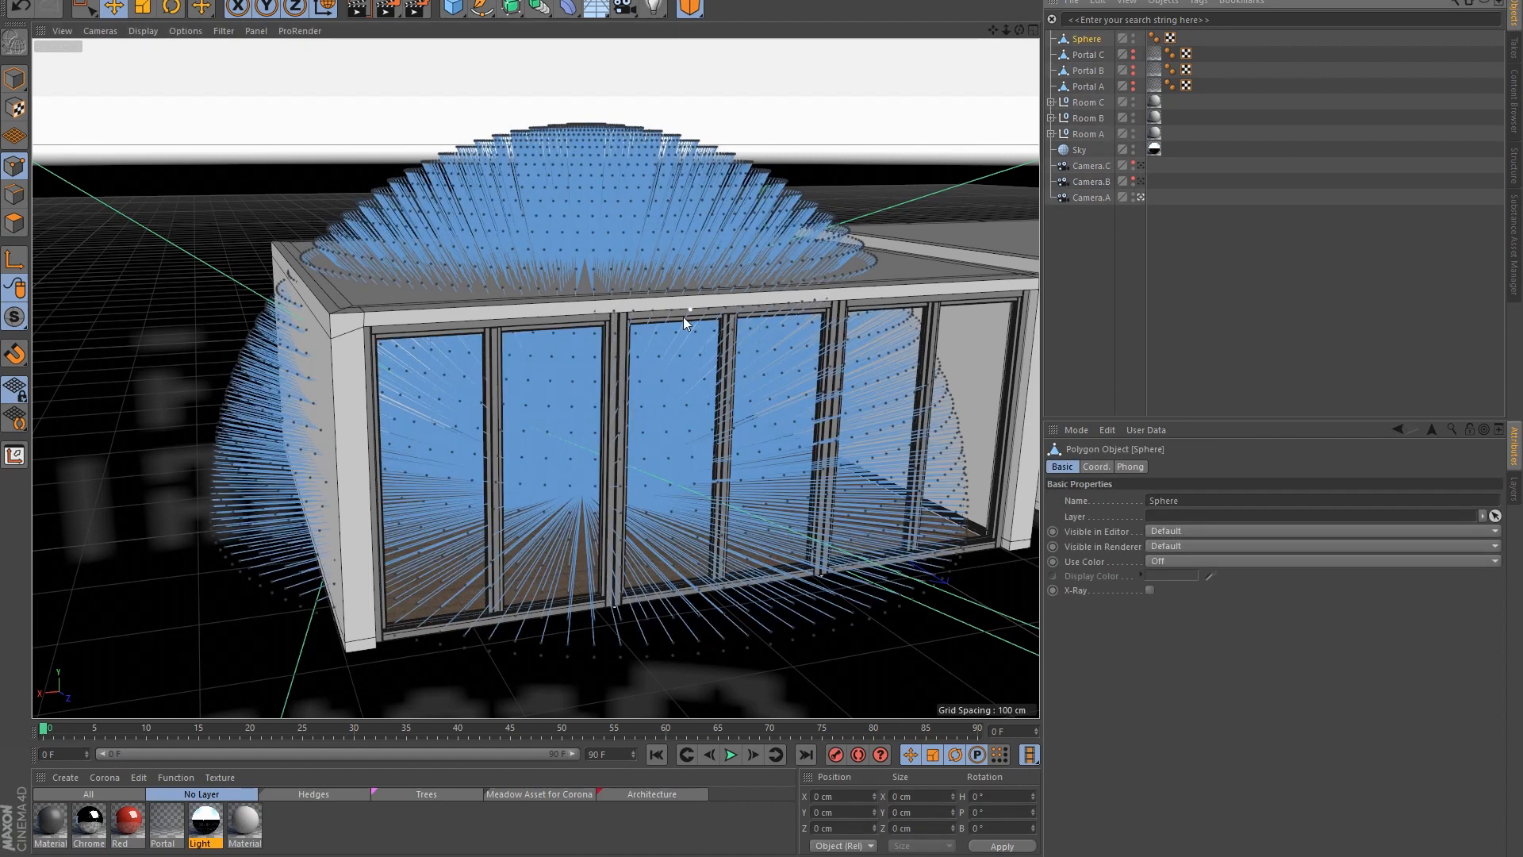
key("F3")
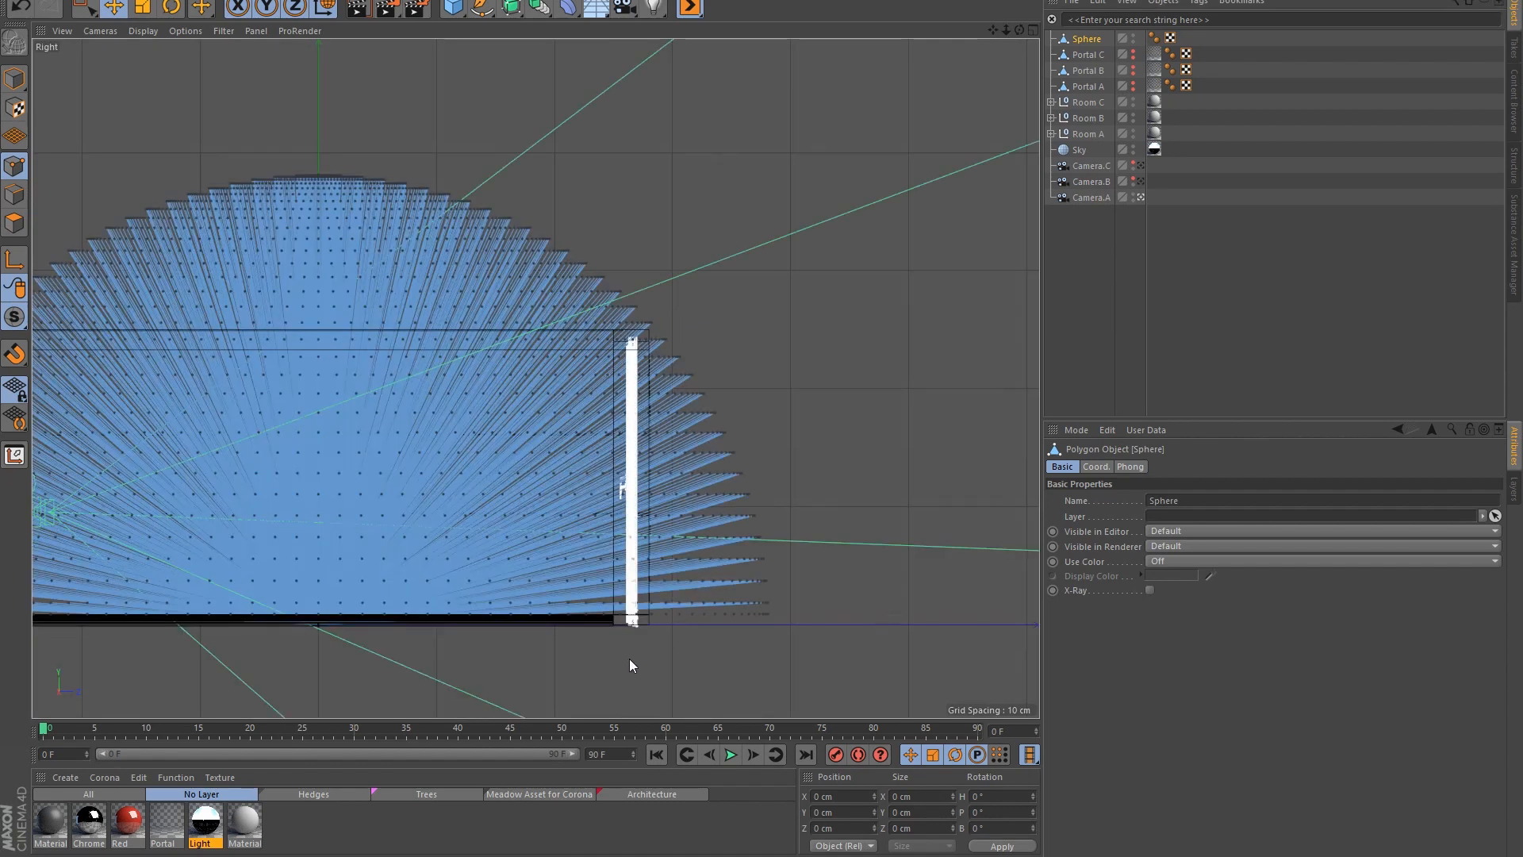
left_click_drag(628, 659, 832, 333)
key("F1")
left_click_drag(752, 439, 684, 446, "alt")
middle_click_drag(893, 445, 684, 460, "alt")
left_click_drag(684, 459, 620, 534, "alt")
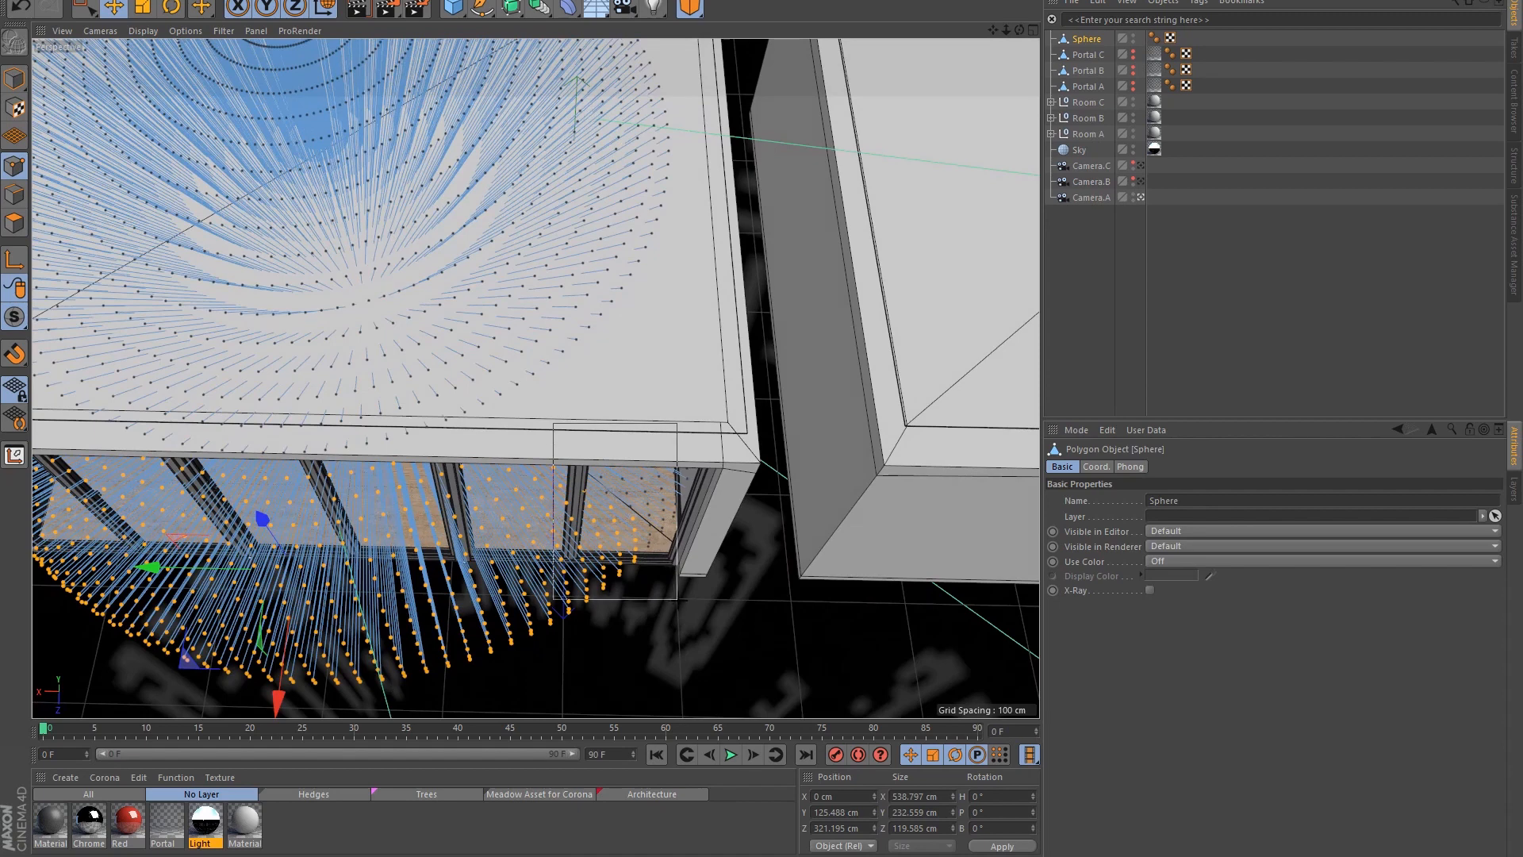
left_click_drag(657, 591, 642, 547, "alt")
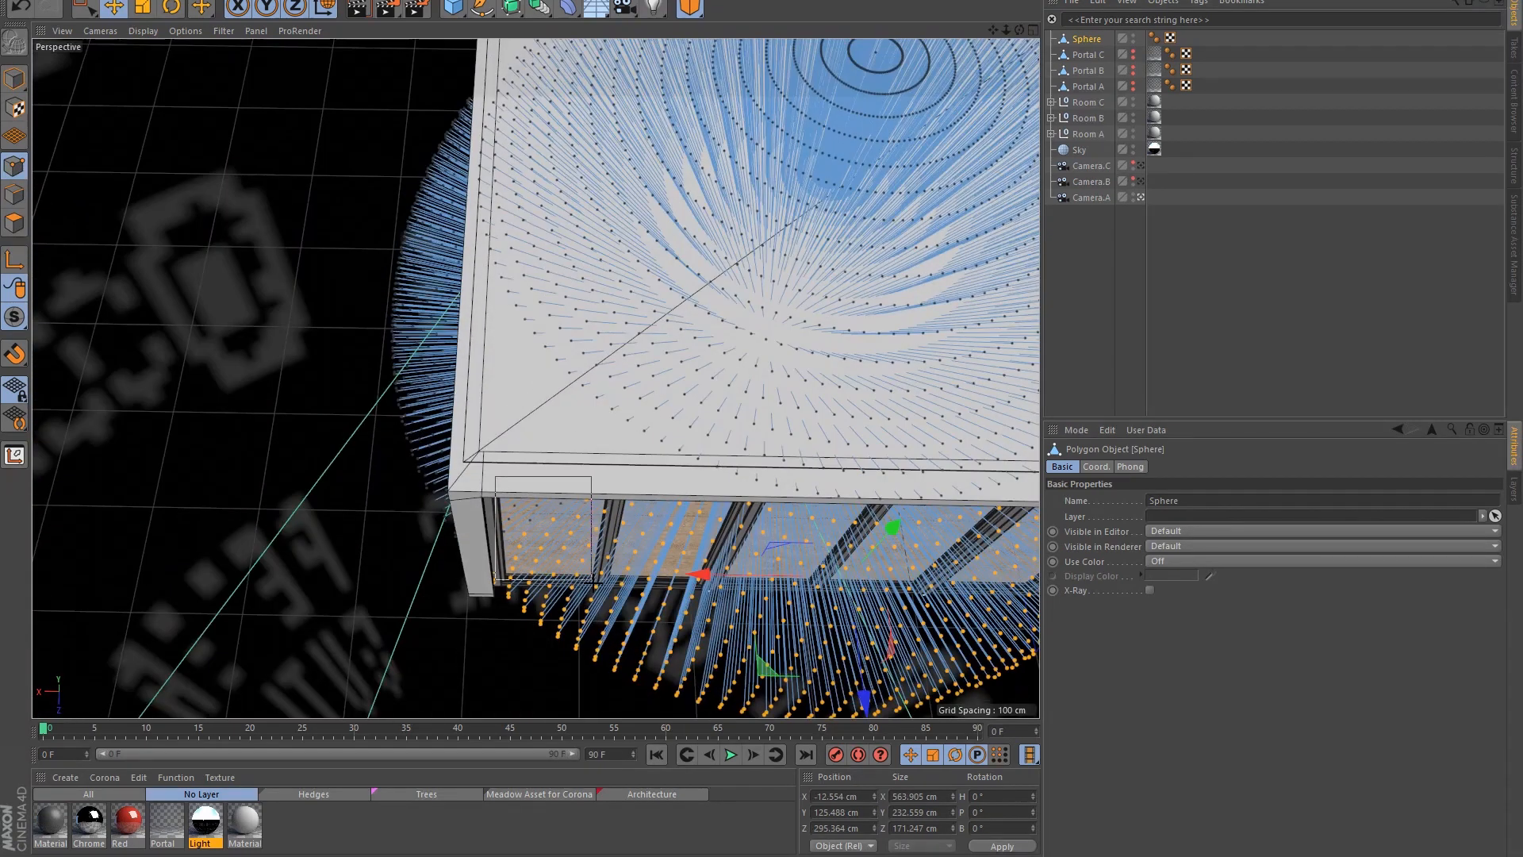
Step: Move the whole Sphere along X from Room A into Room C, behind its small window, at about X -1261 cm
left_click_drag(735, 568, 673, 393, "alt")
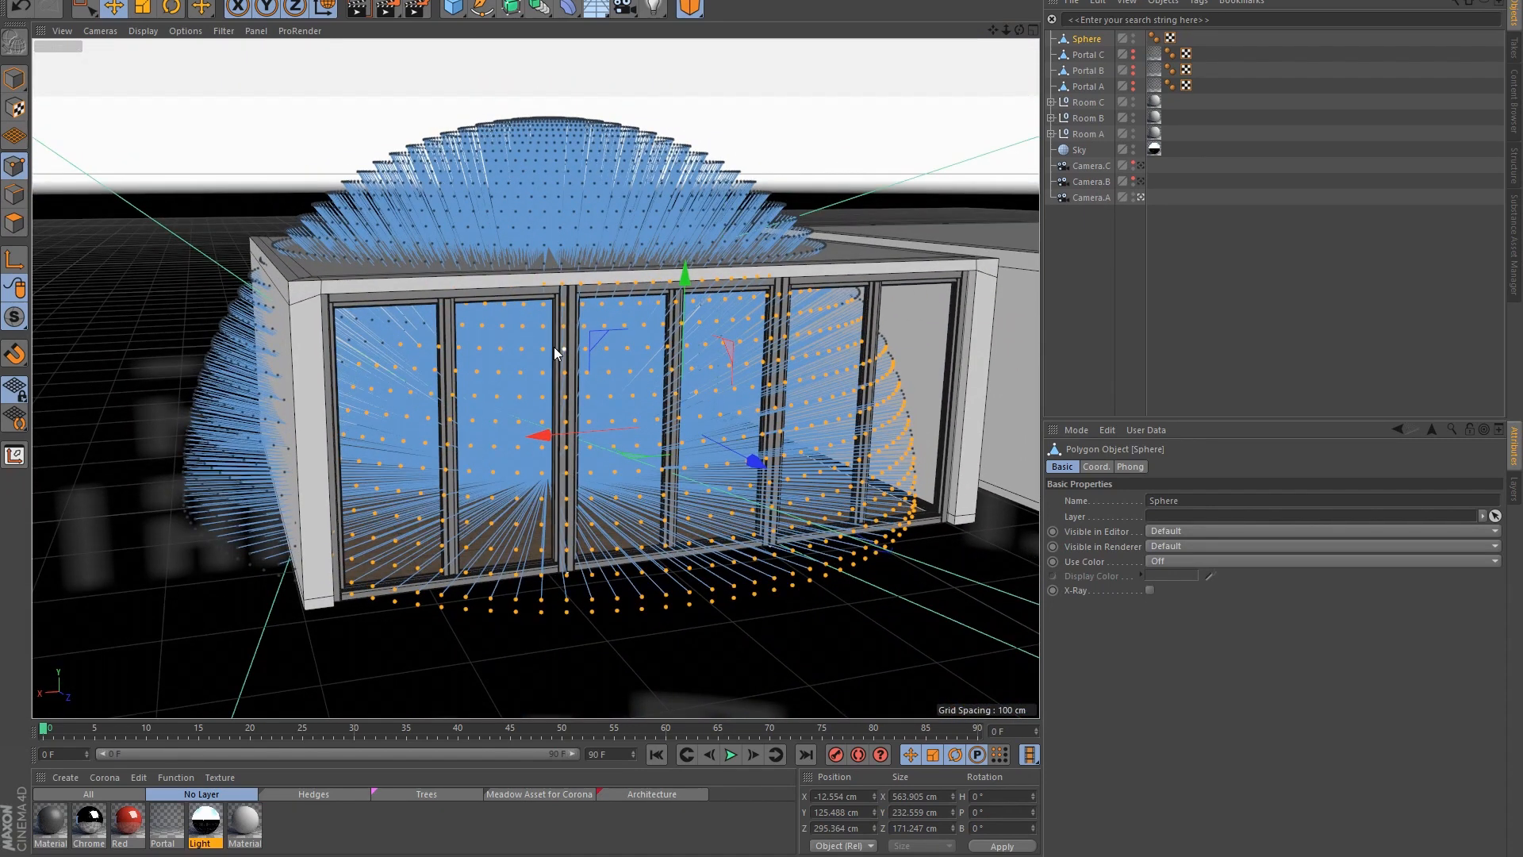
left_click_drag(554, 345, 664, 425, "alt")
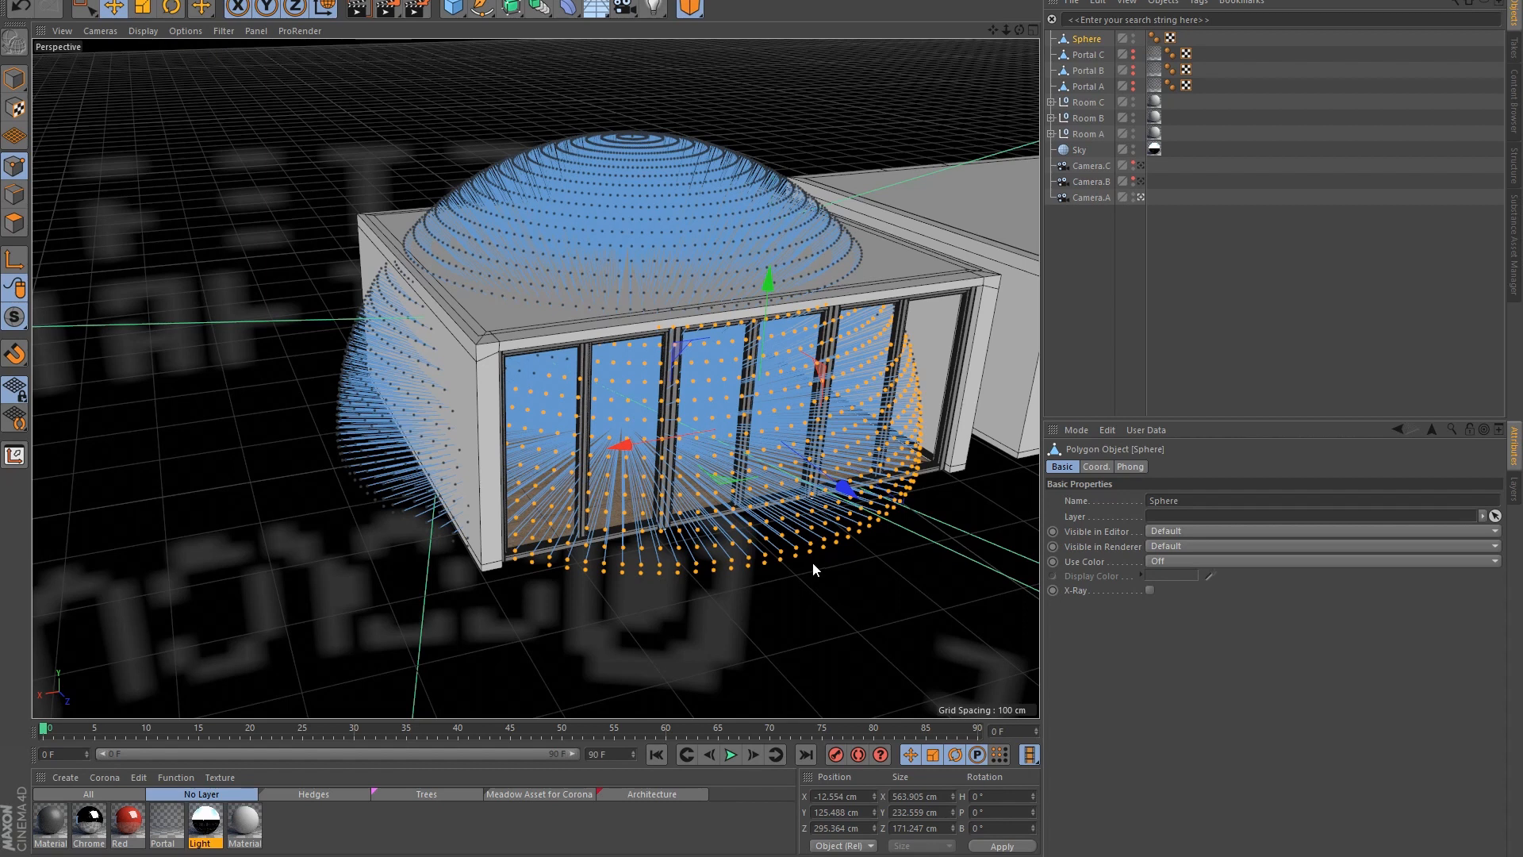
left_click_drag(813, 561, 718, 486, "alt")
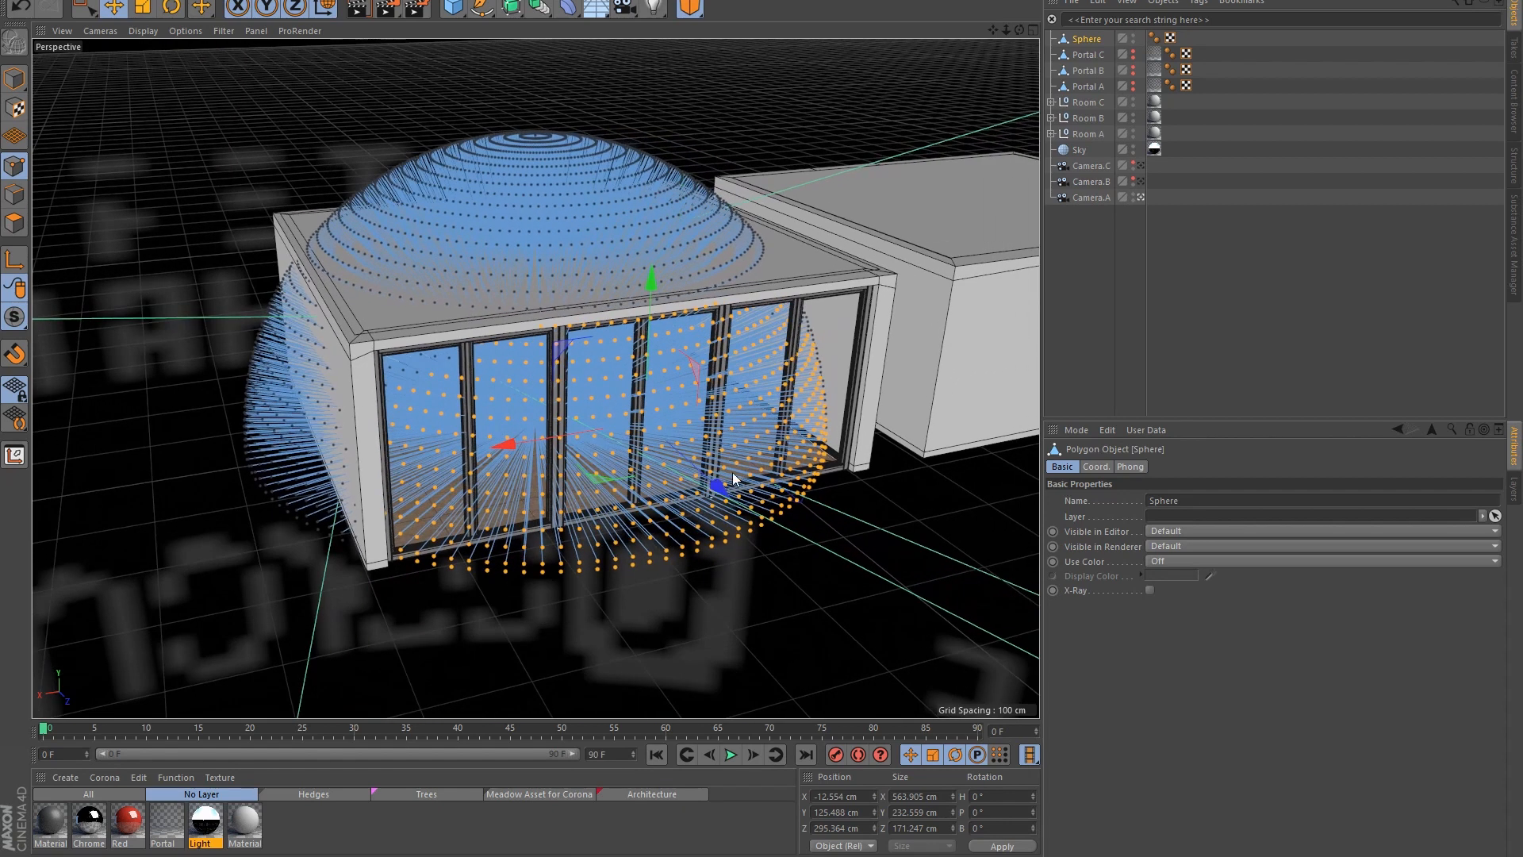
left_click_drag(781, 440, 917, 341, "alt")
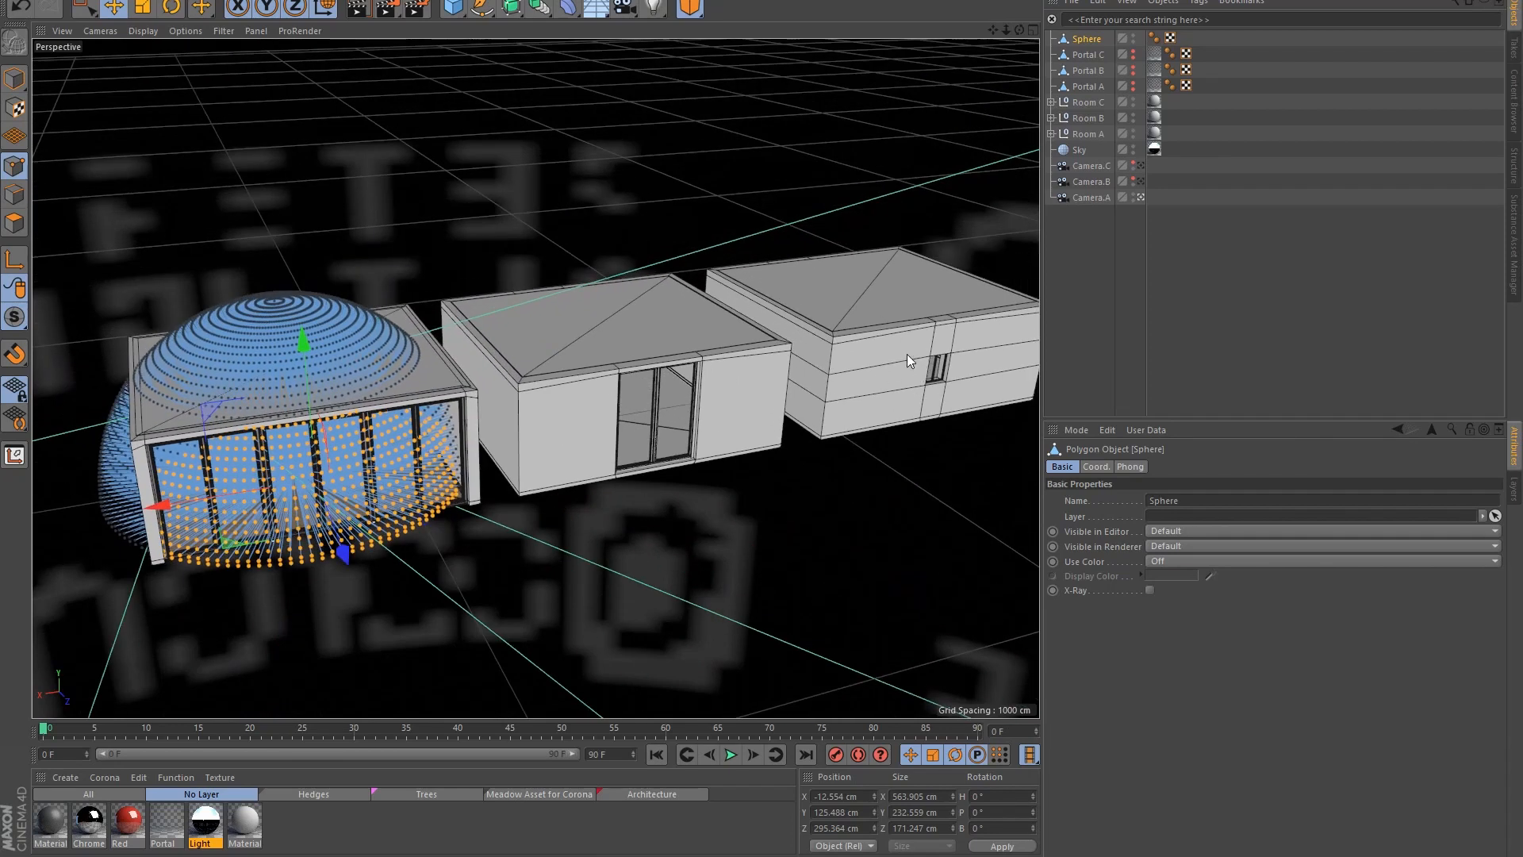
left_click(14, 78)
left_click_drag(144, 495, 716, 408)
left_click_drag(802, 346, 963, 379, "alt")
middle_click_drag(963, 385, 703, 366, "alt")
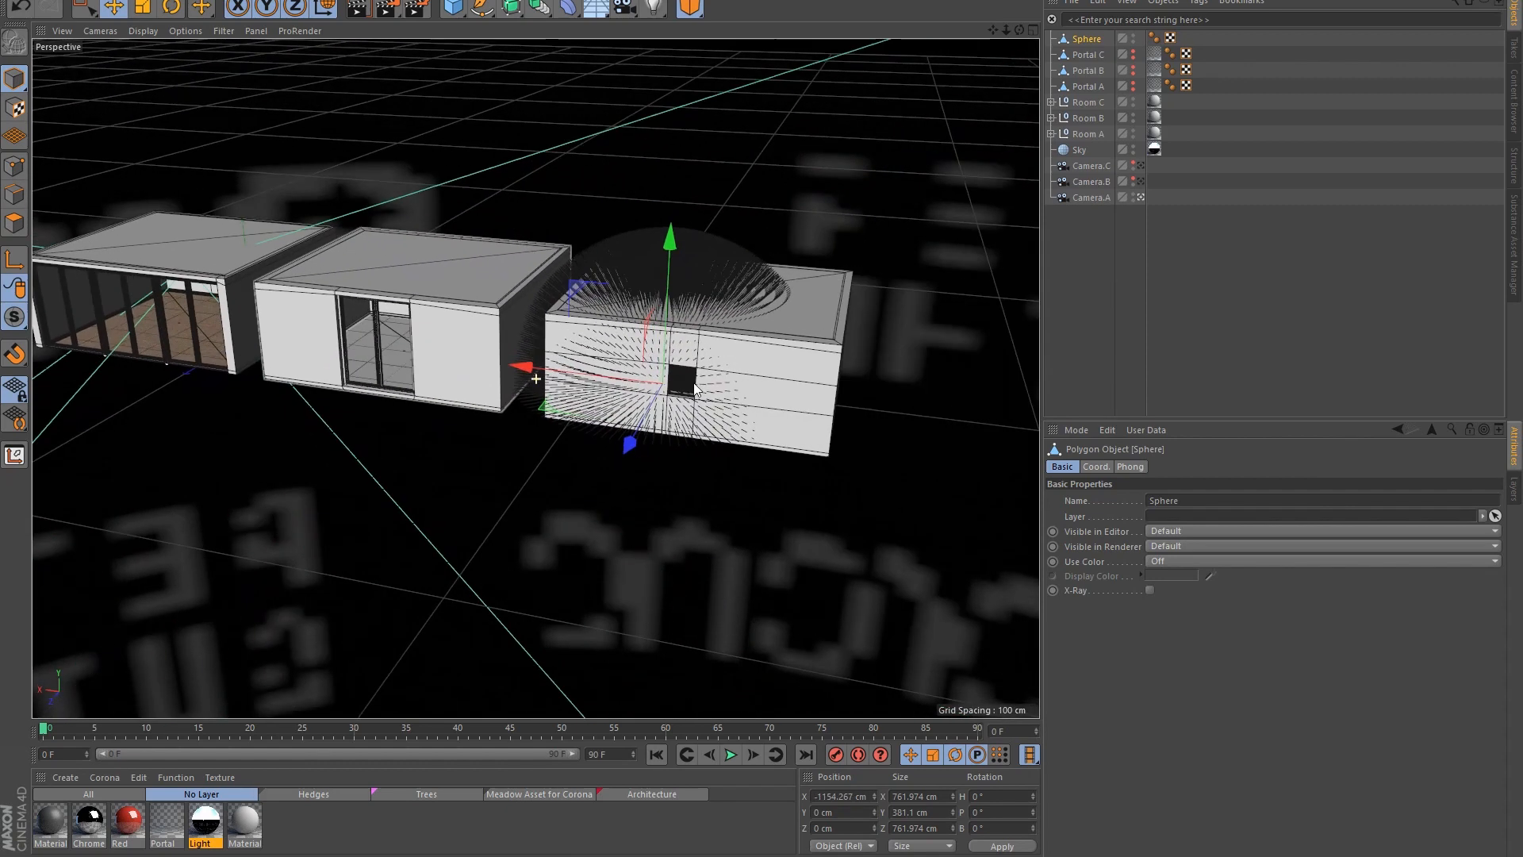
right_click_drag(699, 376, 795, 321, "alt")
left_click_drag(780, 336, 850, 347, "alt")
left_click_drag(452, 413, 581, 364)
left_click_drag(646, 453, 611, 450)
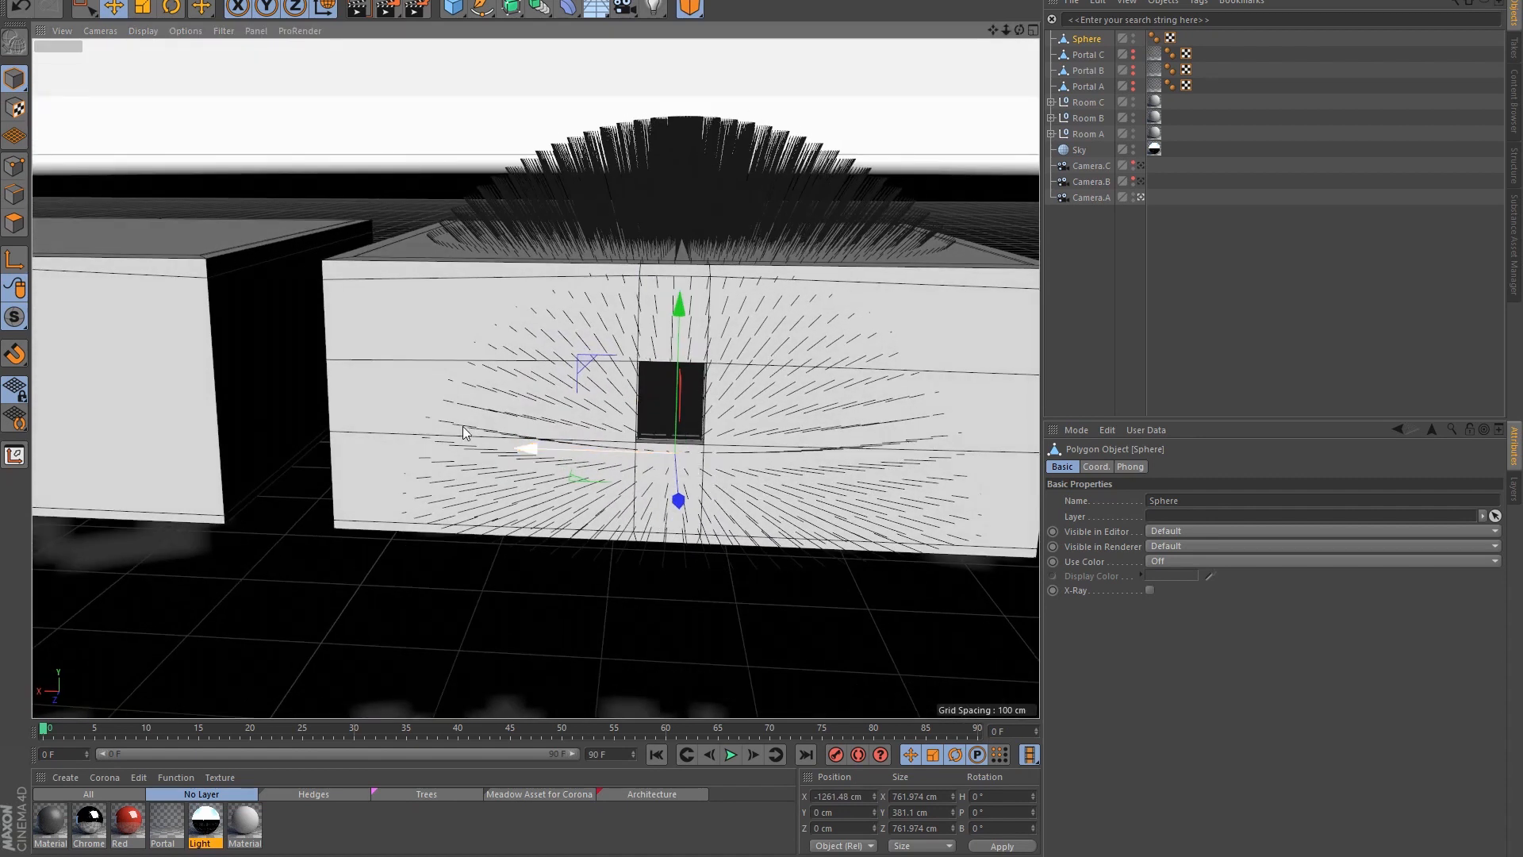
Step: Reduce the Sphere's point selection to the spikes that pass through Room C's small window opening
left_click(15, 167)
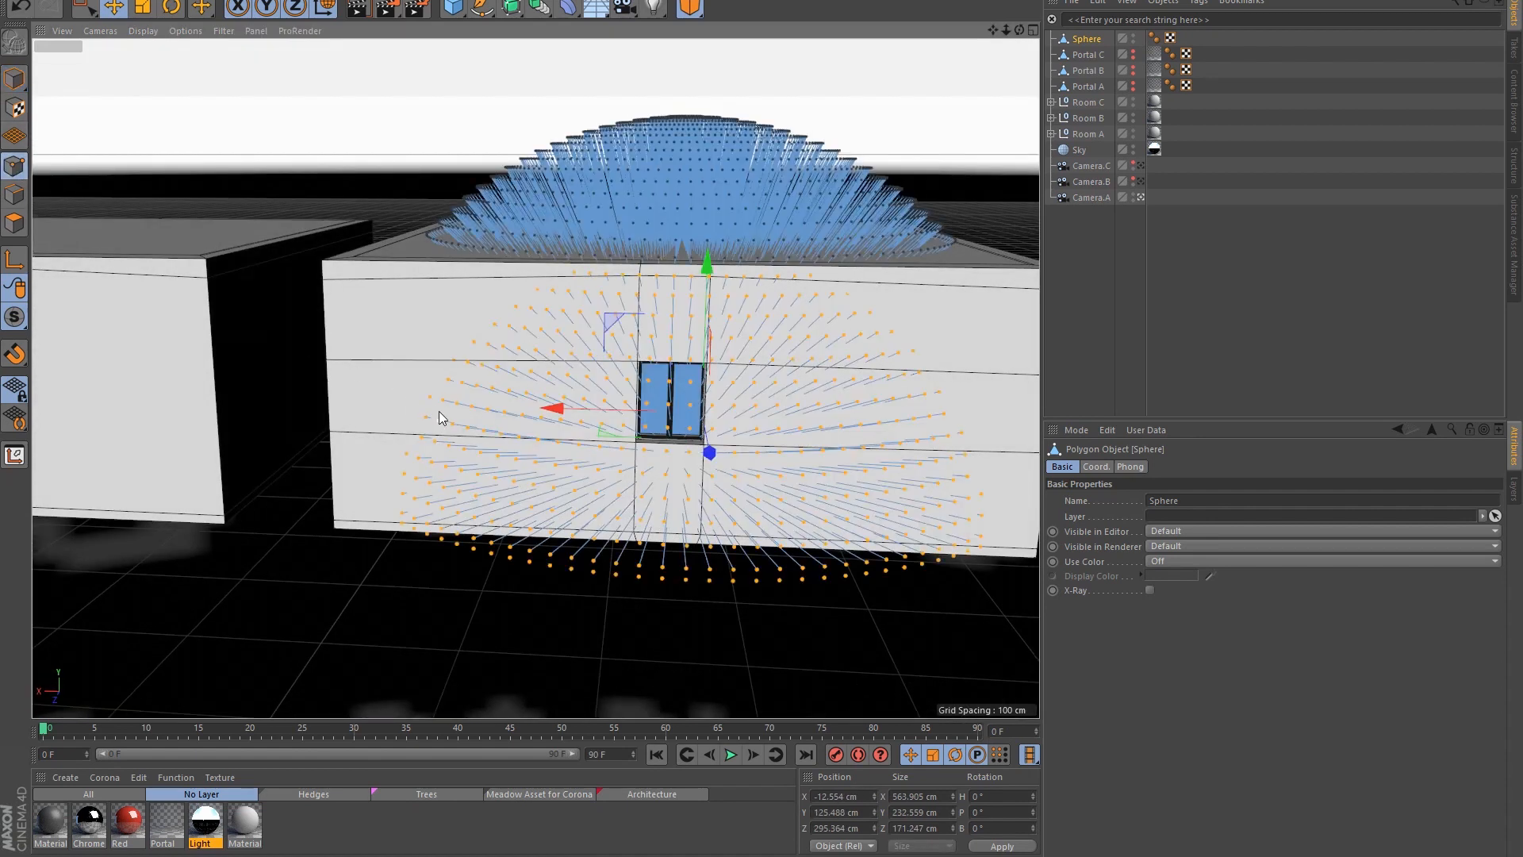
left_click_drag(644, 507, 685, 489, "alt")
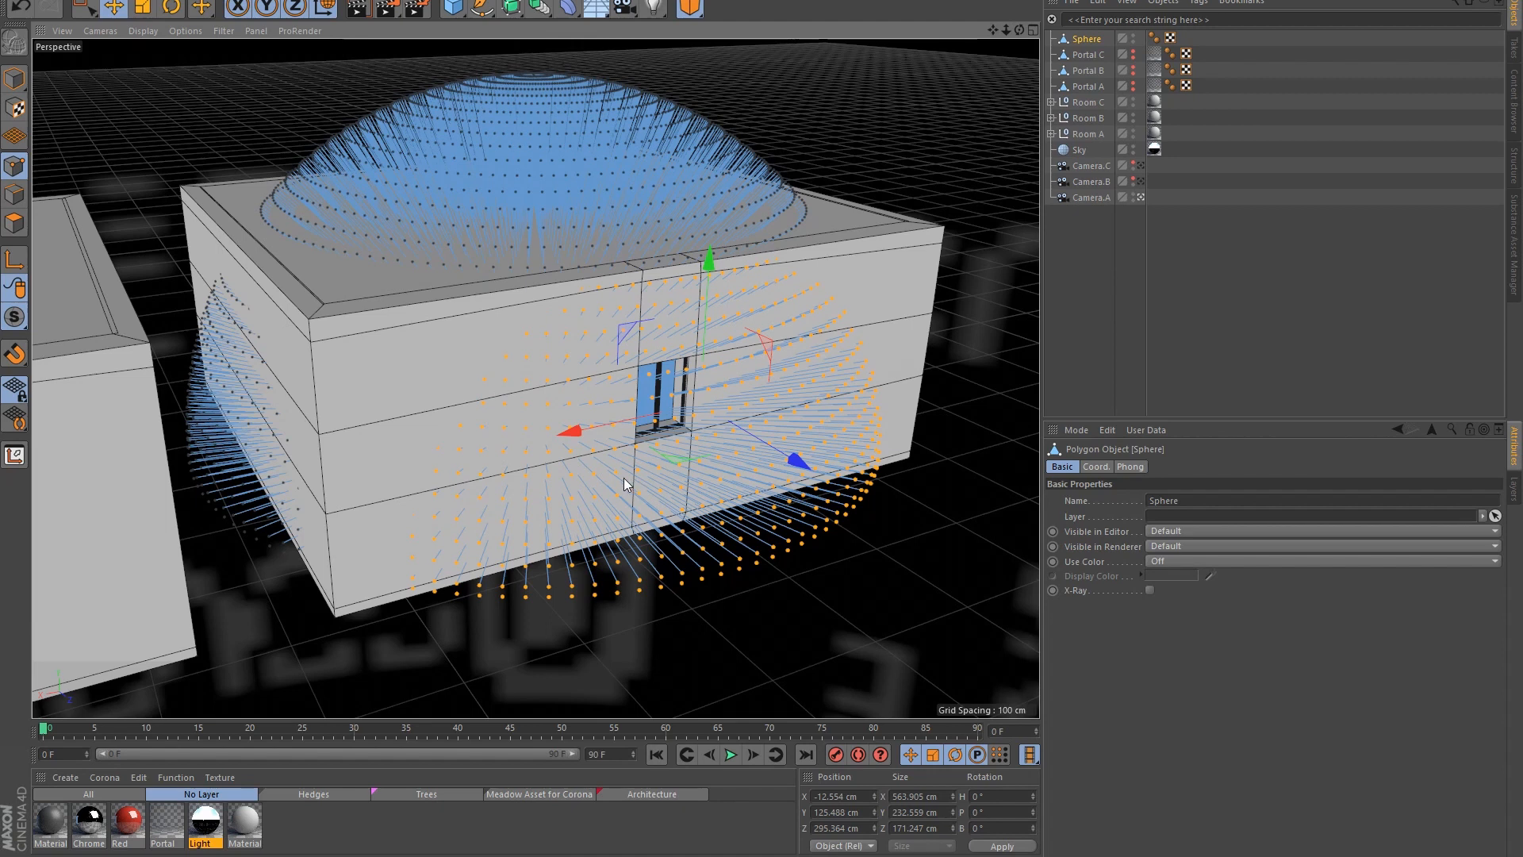
left_click_drag(622, 481, 530, 436, "alt")
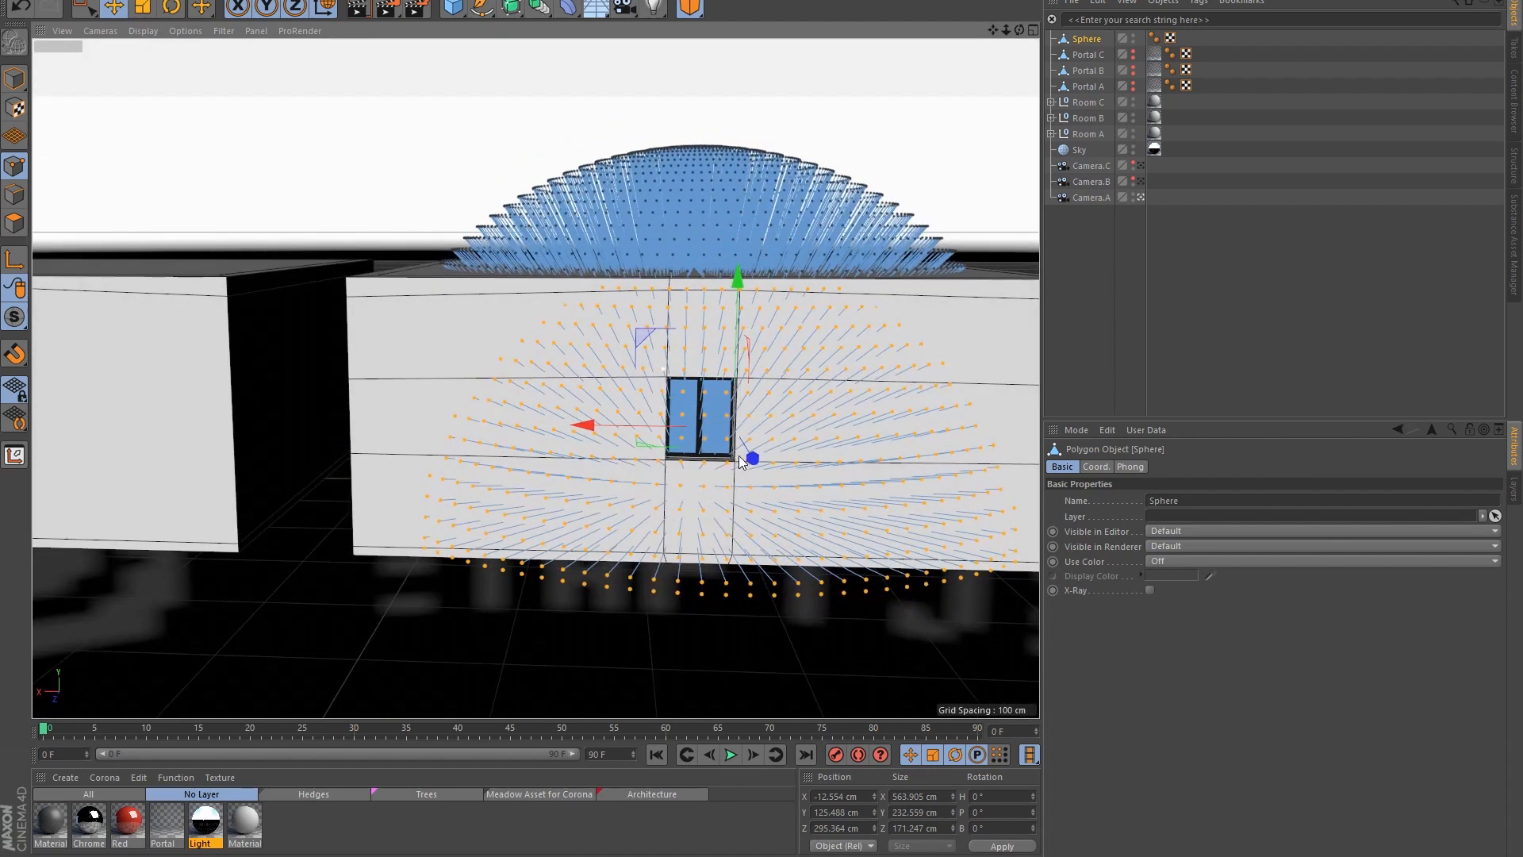
right_click_drag(739, 455, 736, 449)
left_click_drag(737, 449, 655, 432, "alt")
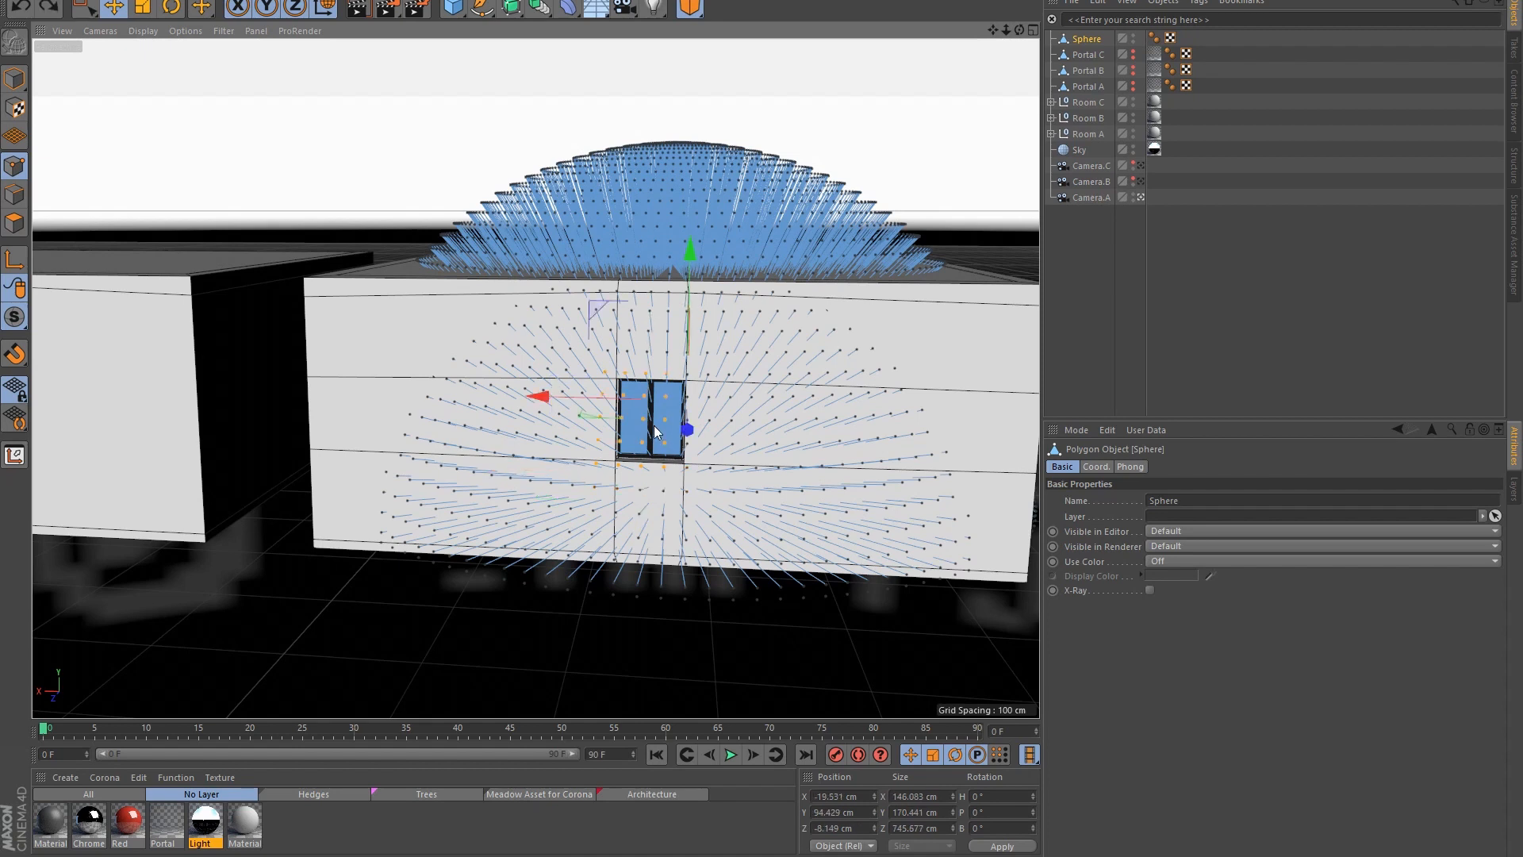
mouse_move(581, 463)
left_mouse_down("ctrl")
mouse_move(683, 493)
mouse_move(726, 454)
mouse_move(679, 449)
mouse_move(704, 464)
left_mouse_up("ctrl")
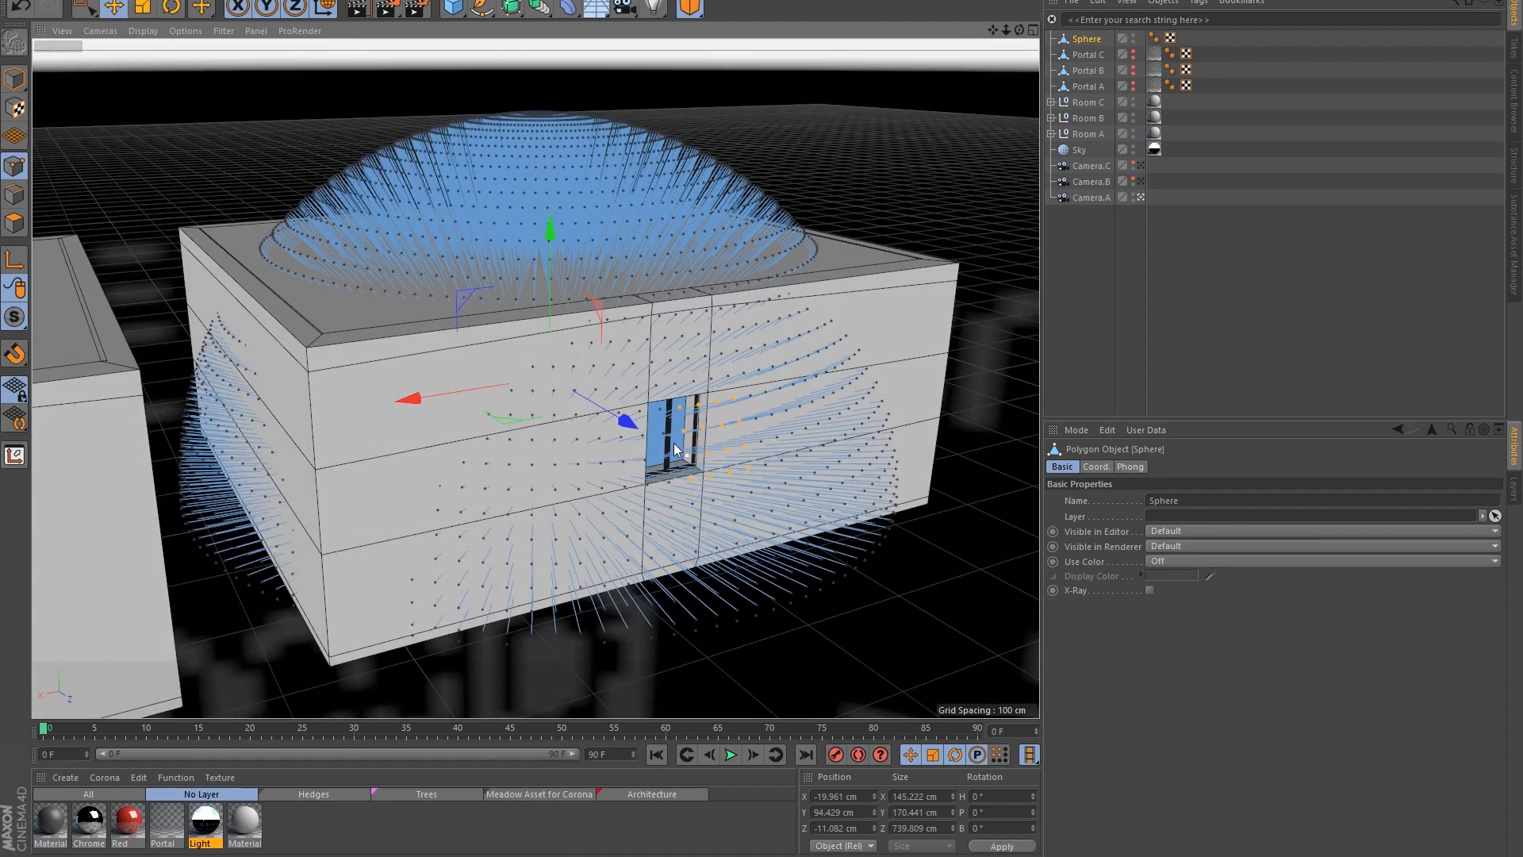
Step: Examine the few selected spikes at Room C's window from several outside angles and from inside the Sphere
left_click_drag(646, 419, 613, 449, "alt")
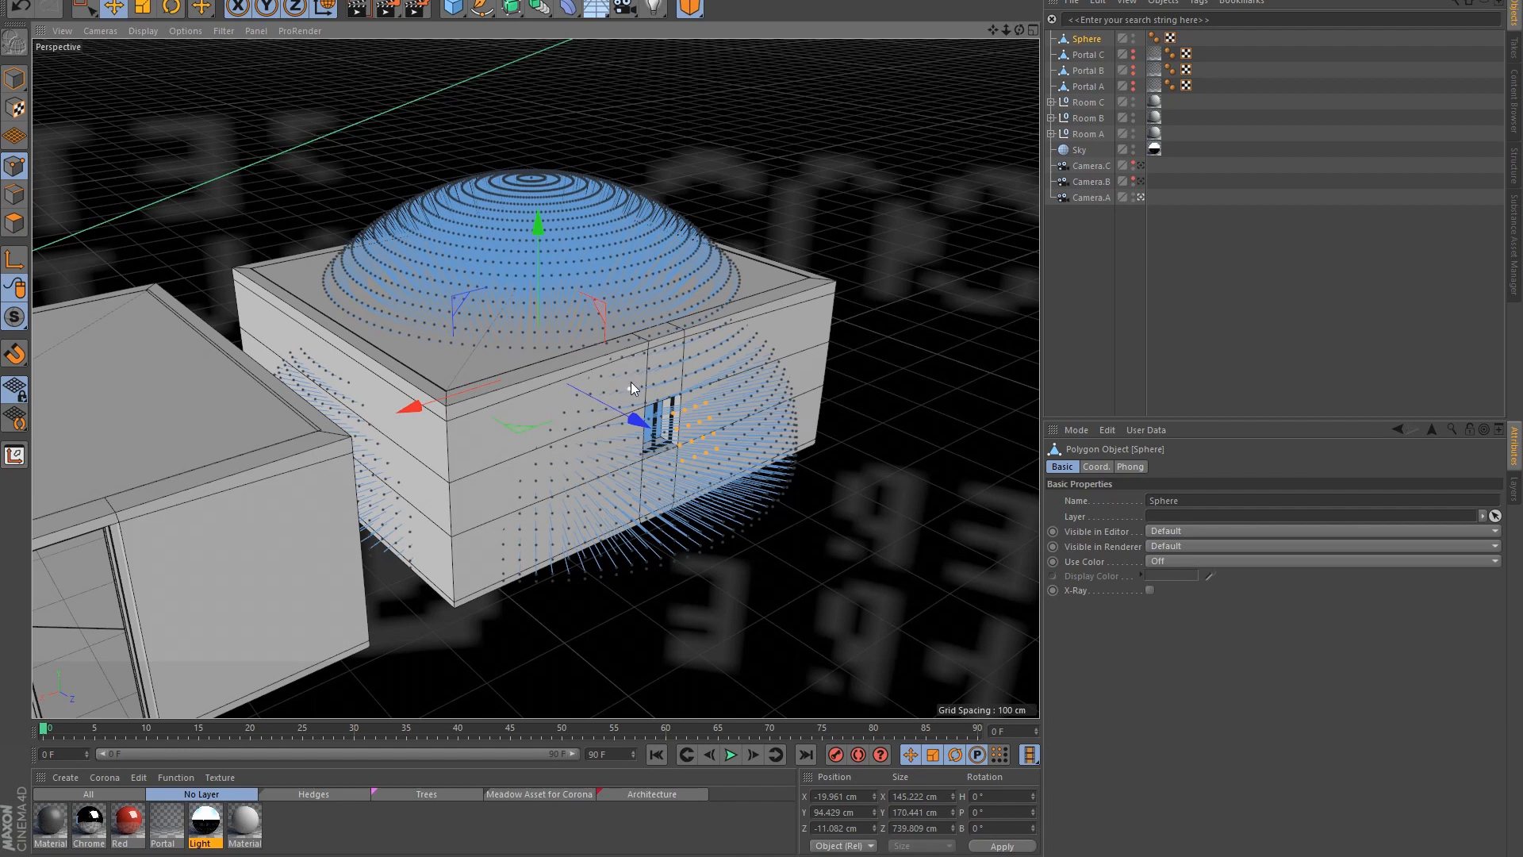
mouse_move(630, 383)
left_mouse_down("alt")
mouse_move(563, 360)
mouse_move(612, 379)
mouse_move(630, 363)
left_mouse_up("alt")
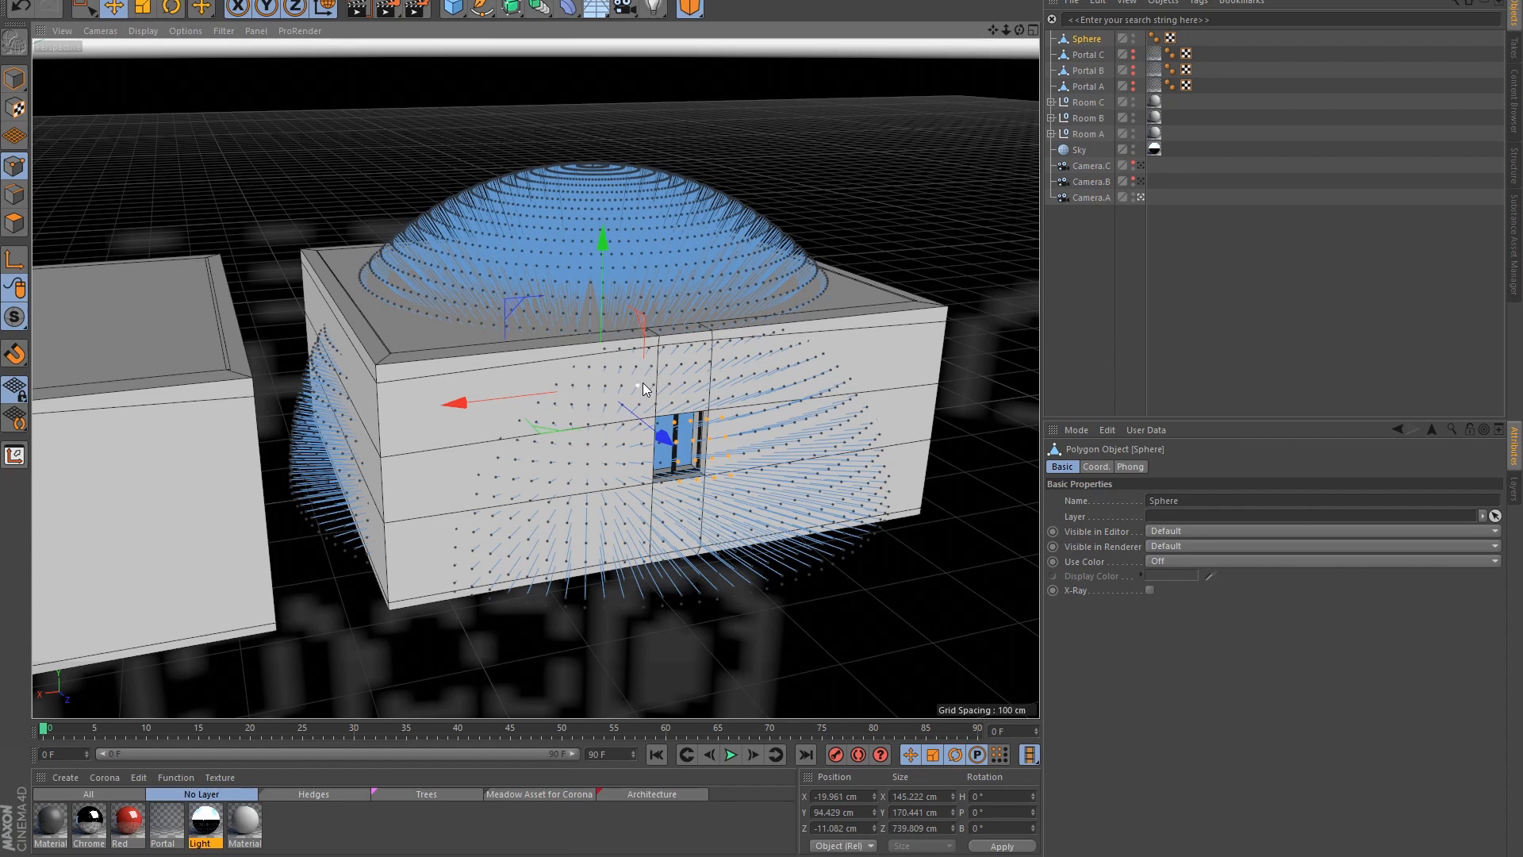
left_click_drag(642, 382, 597, 445, "alt")
right_click_drag(567, 445, 746, 340, "alt")
left_click_drag(694, 529, 538, 564, "alt")
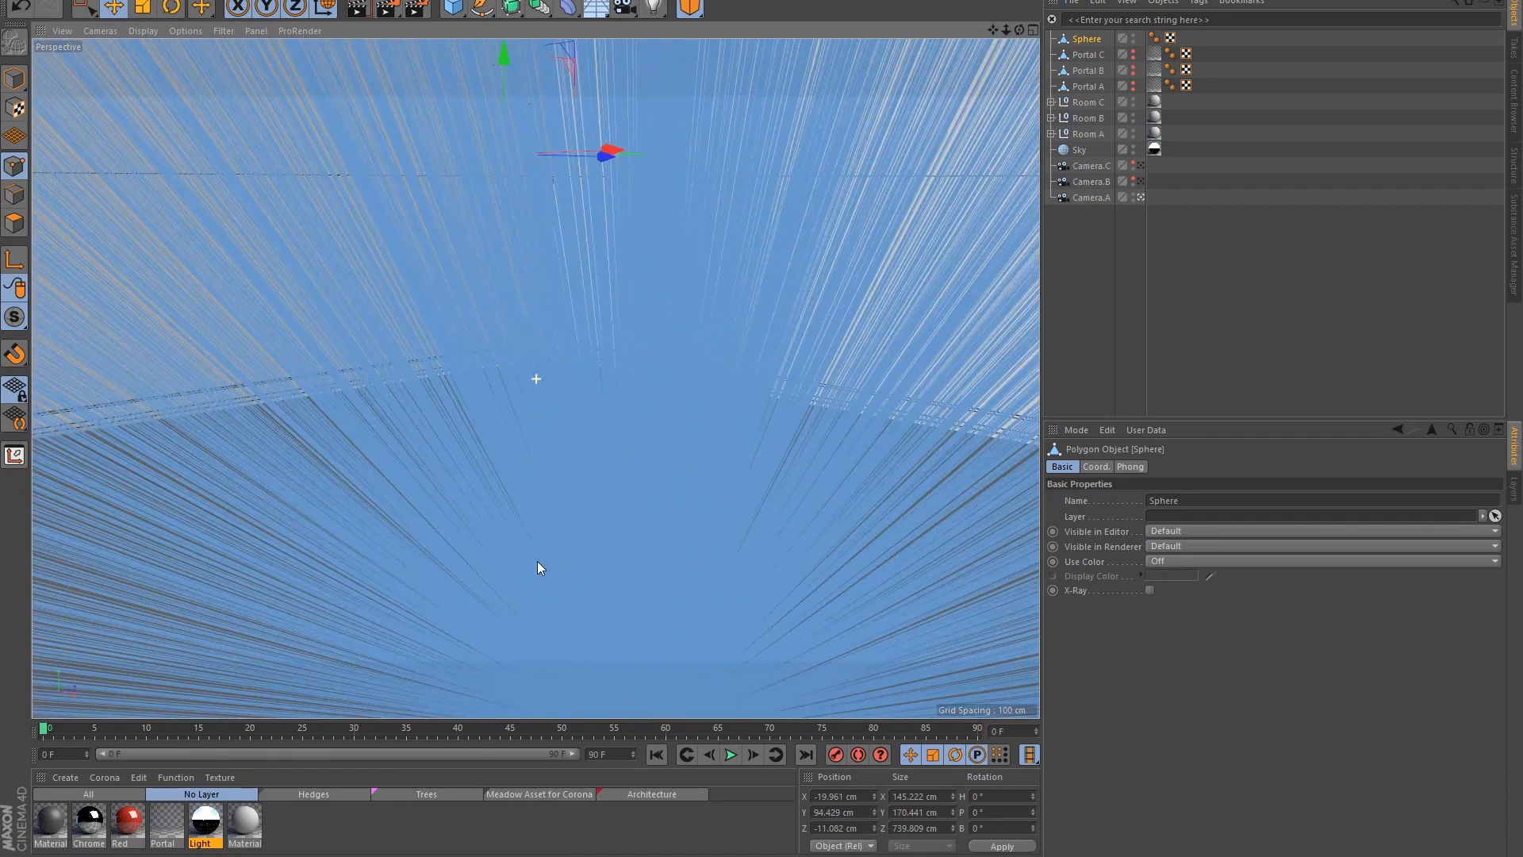
Step: View Room C through Camera.C and toggle the Sphere's editor visibility to compare the room with and without its spikes
left_click(1141, 165)
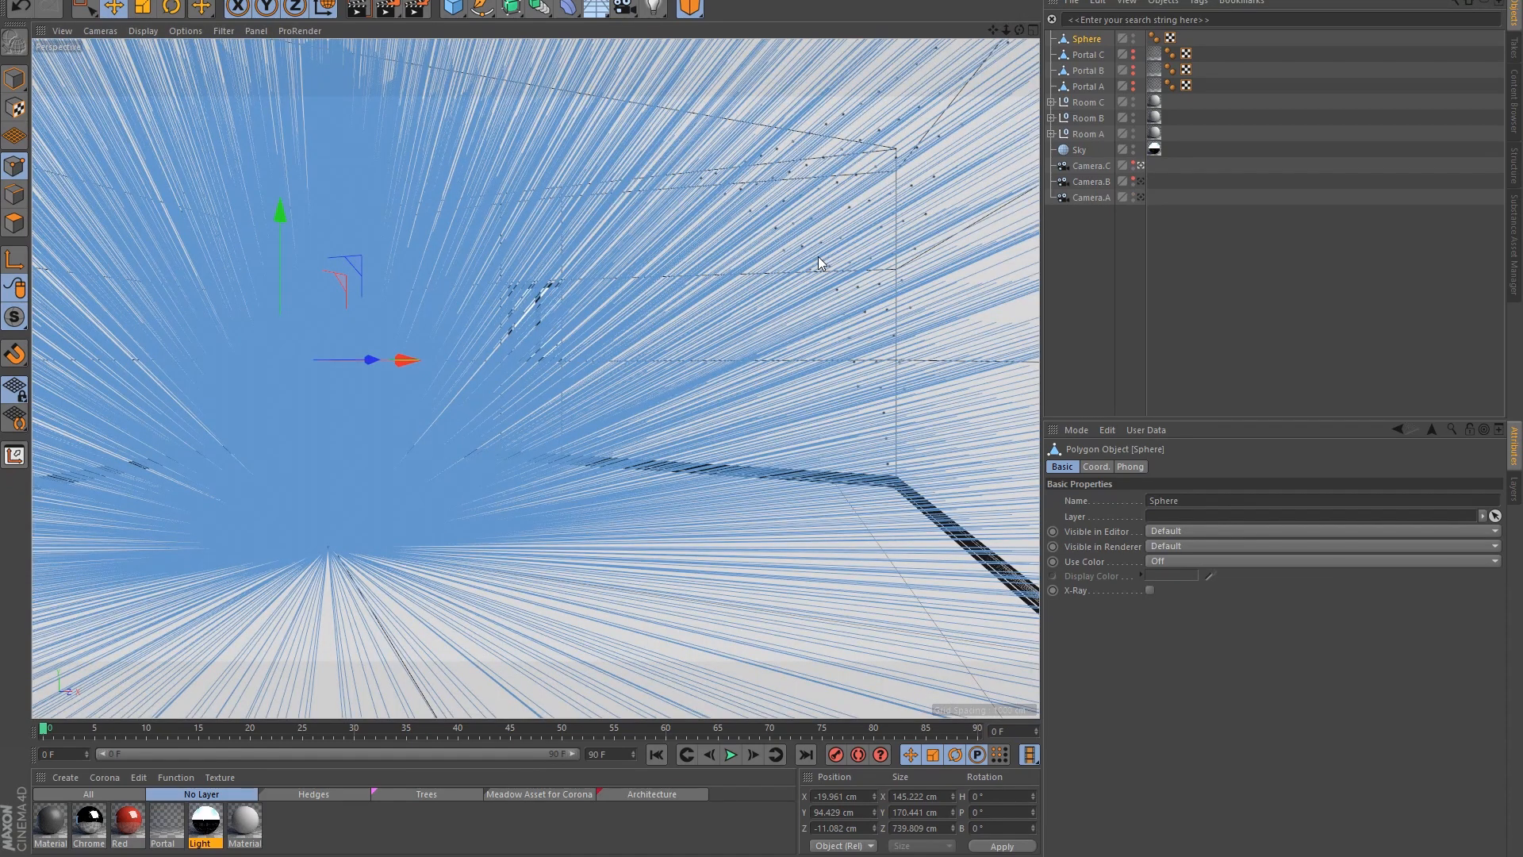
left_click(1133, 36)
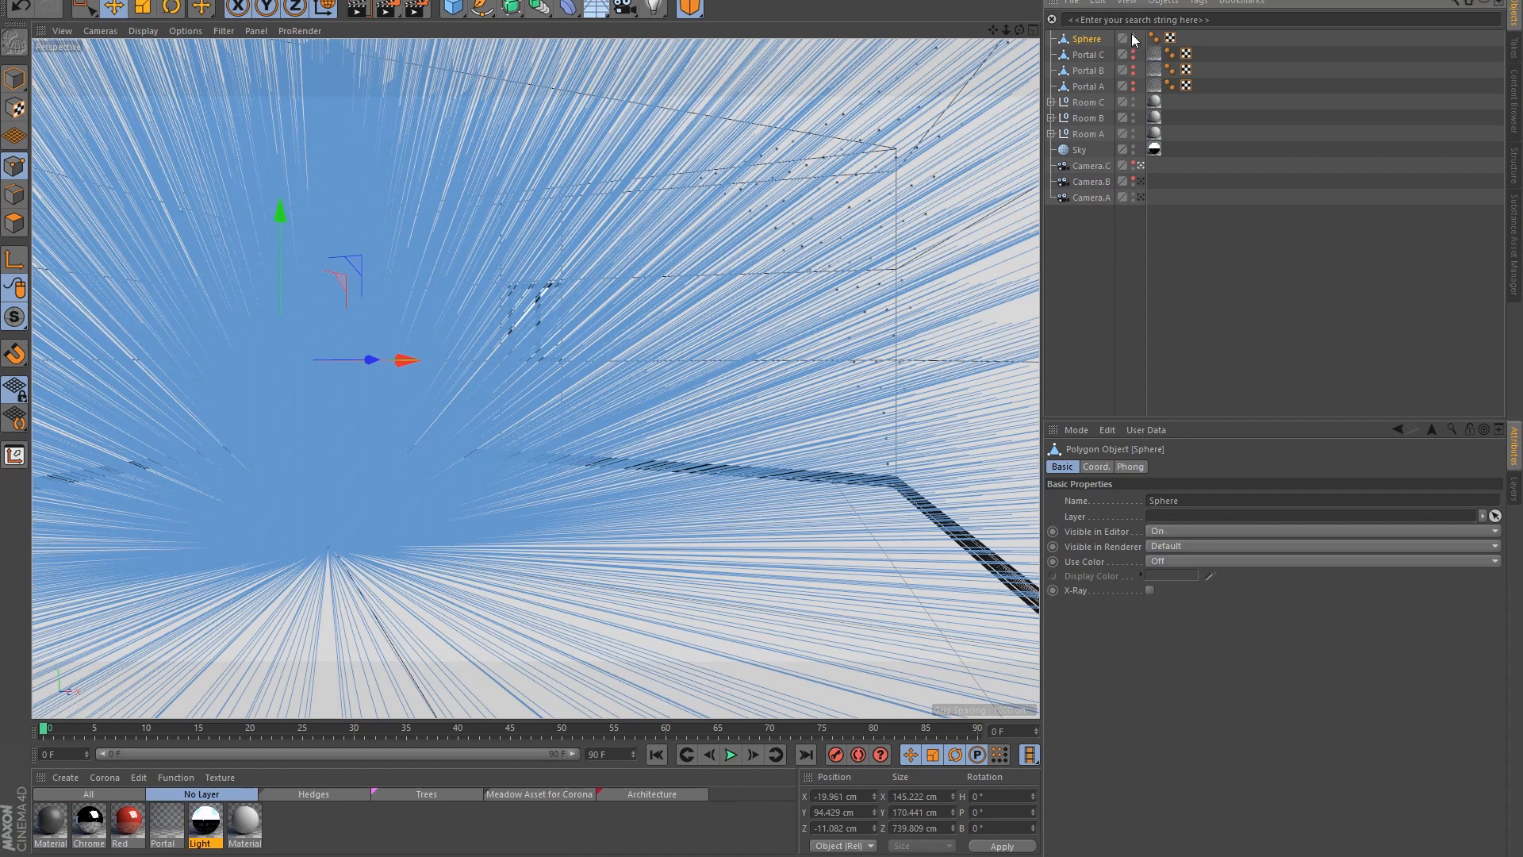
left_click(1131, 34)
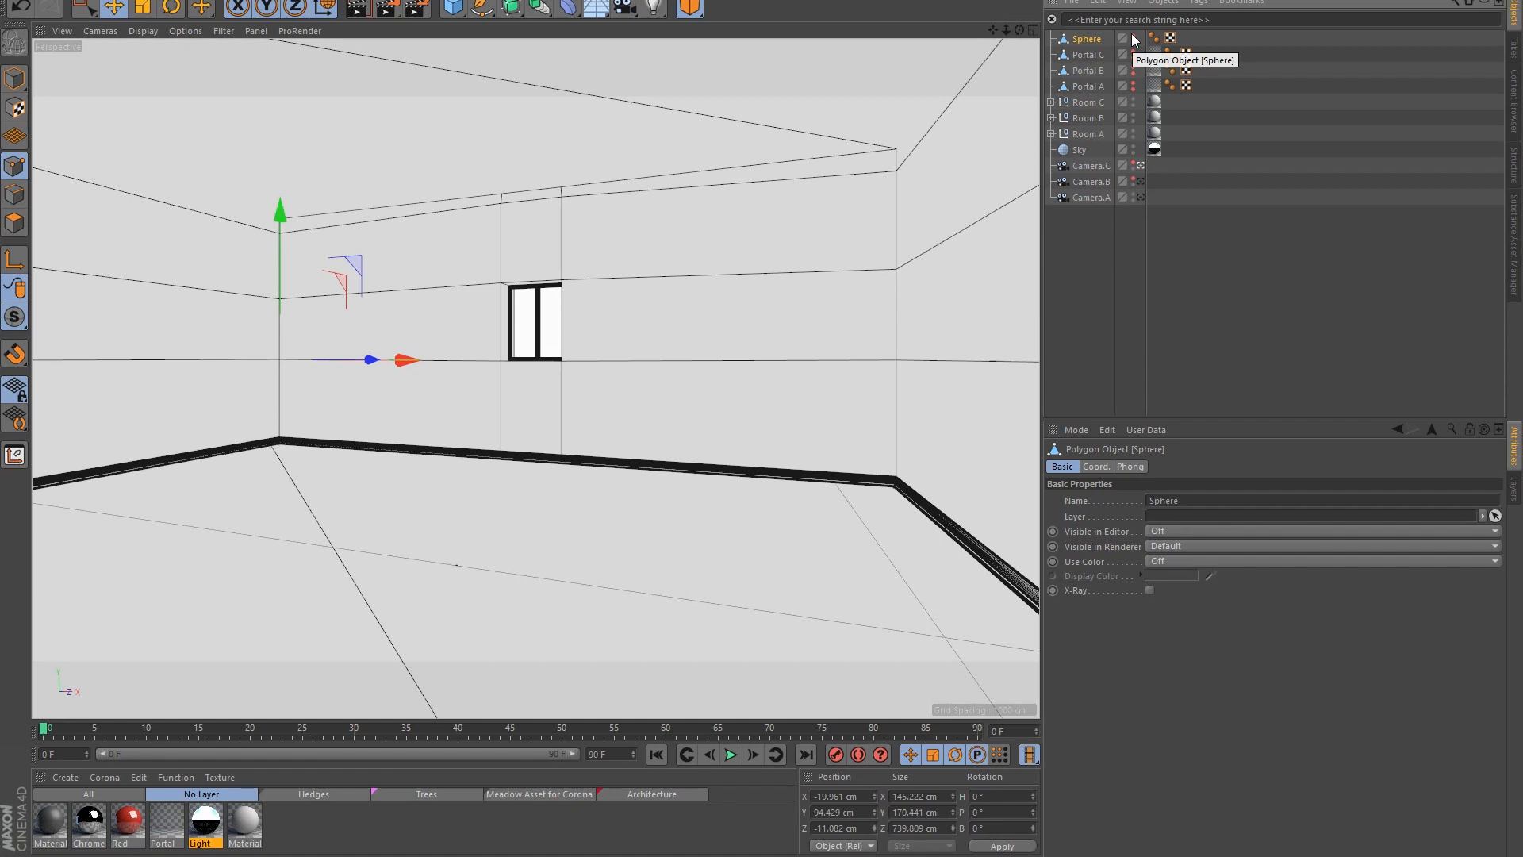
left_click(1131, 35)
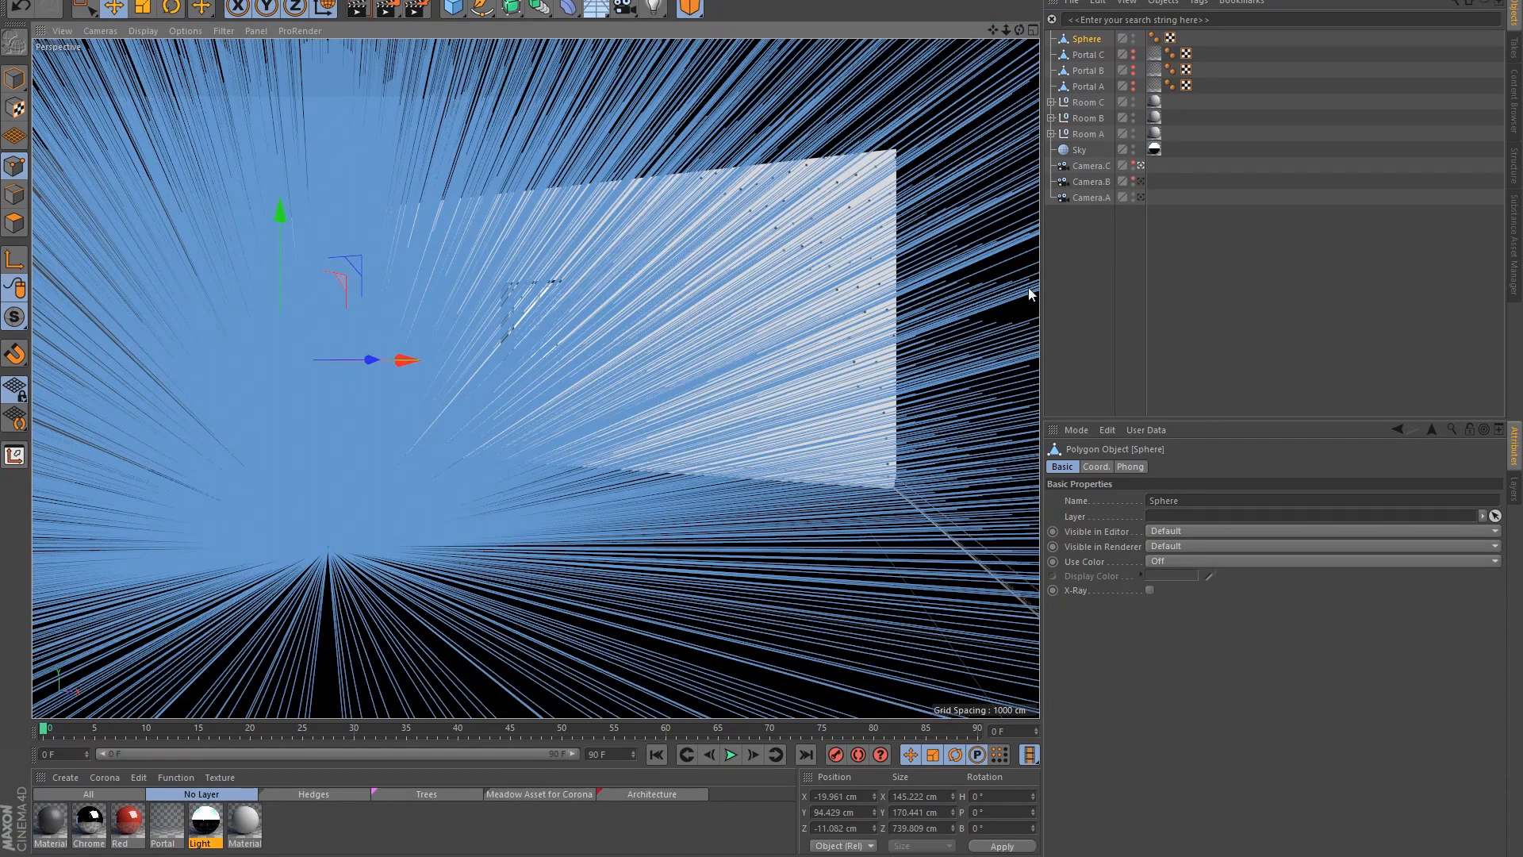
left_click(18, 83)
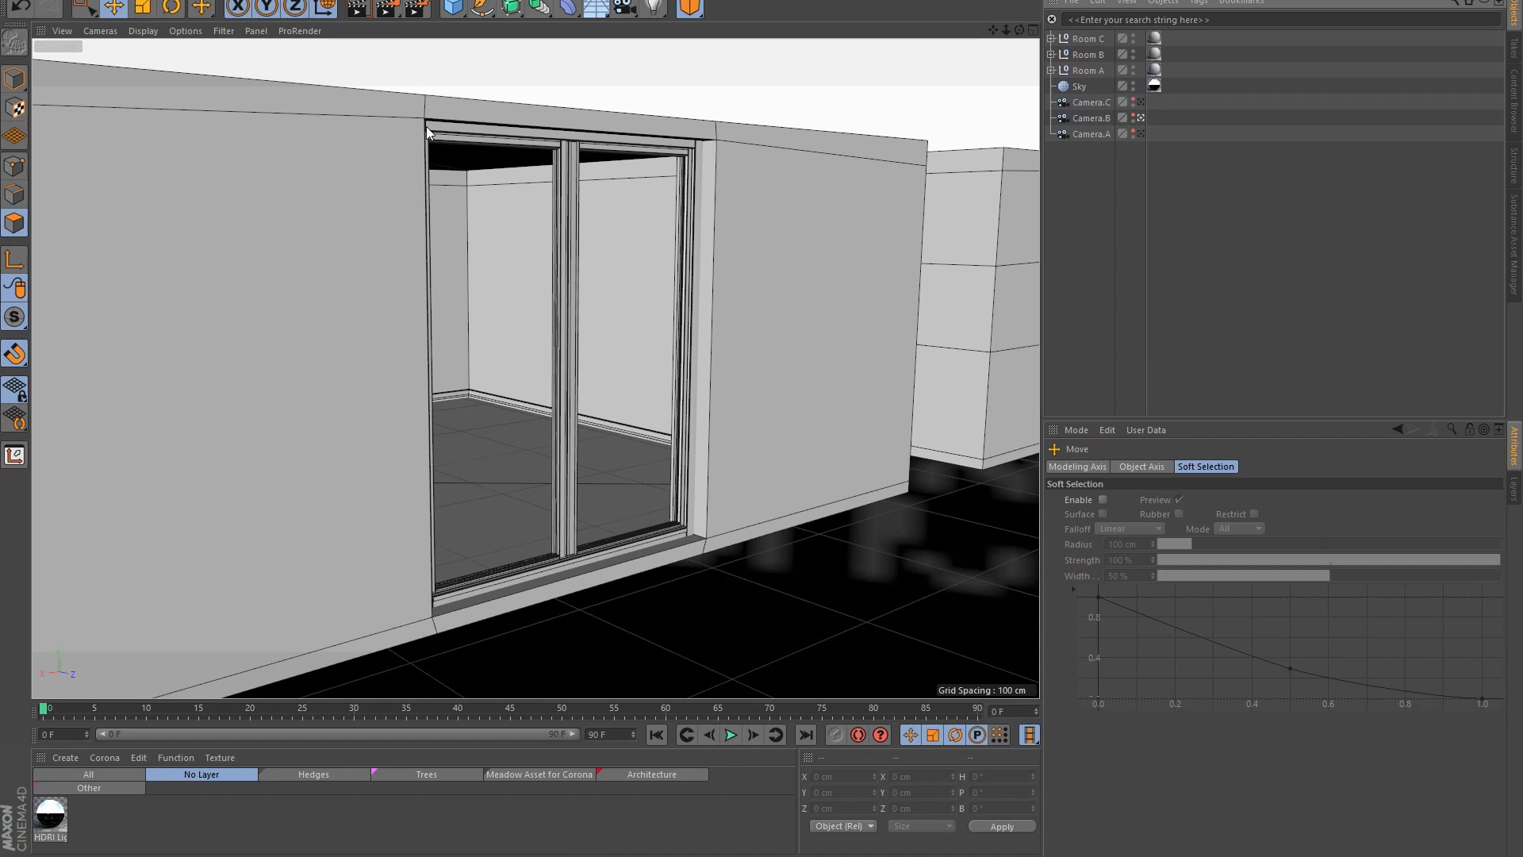
left_click(109, 759)
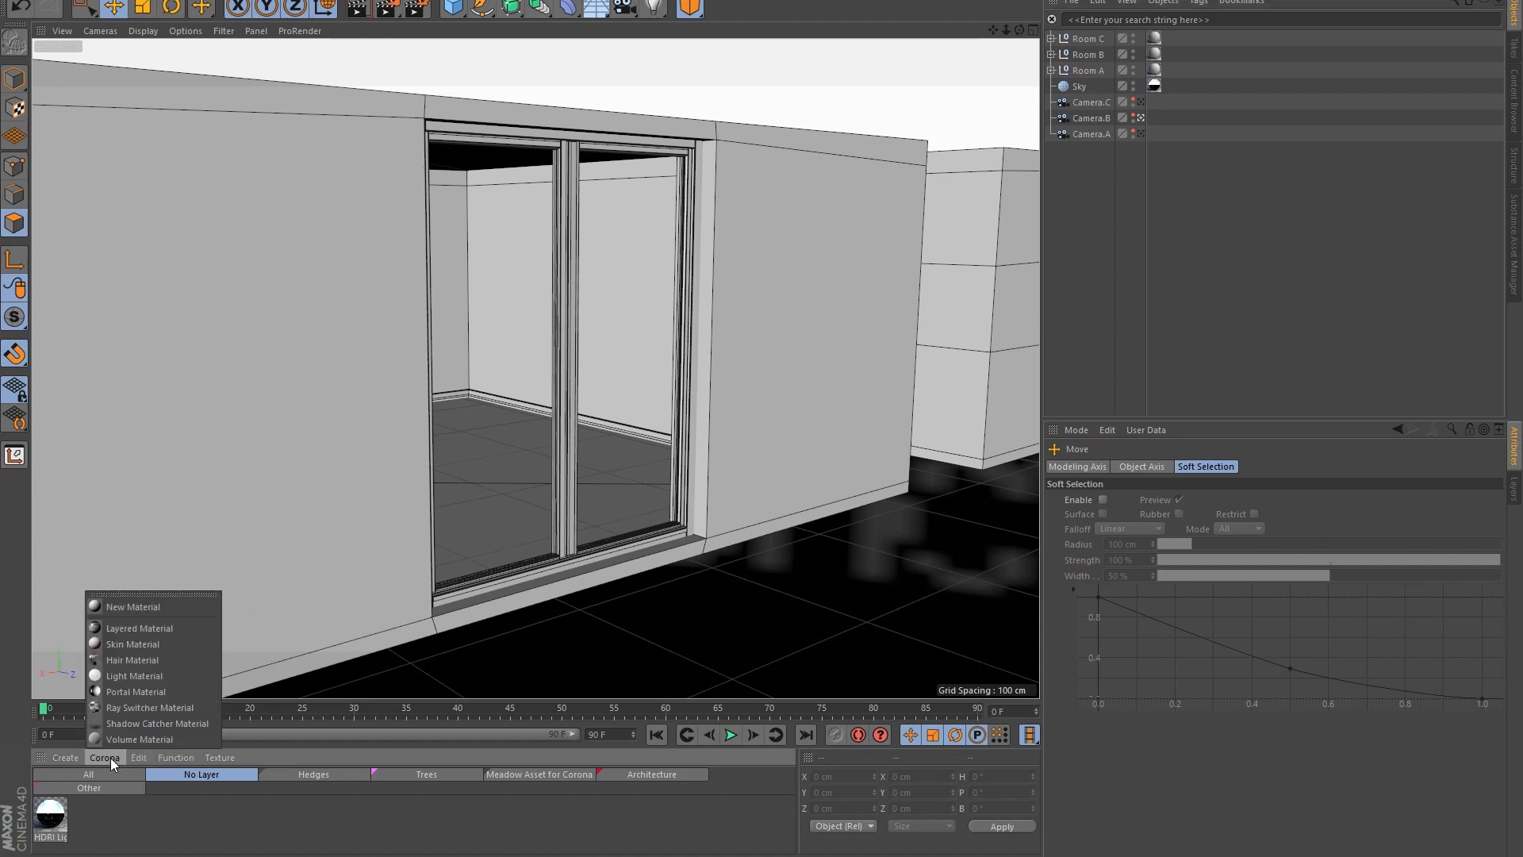
left_click(111, 758)
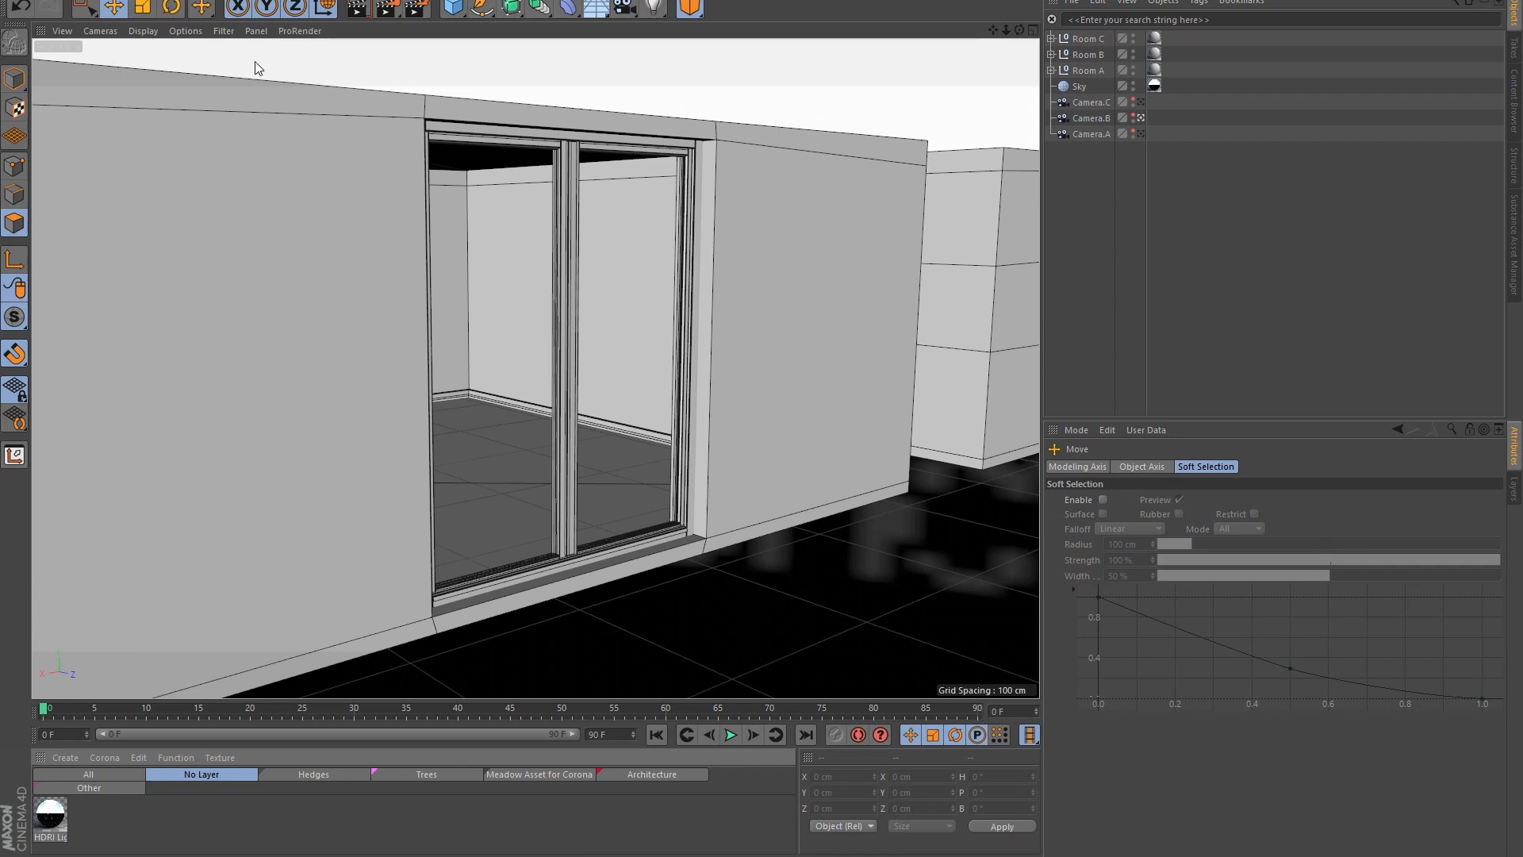
Step: Draw a four-point polygon covering Room B's window opening on the outer wall with the Polygon Pen, snapping to the wall vertices
left_click(173, 0)
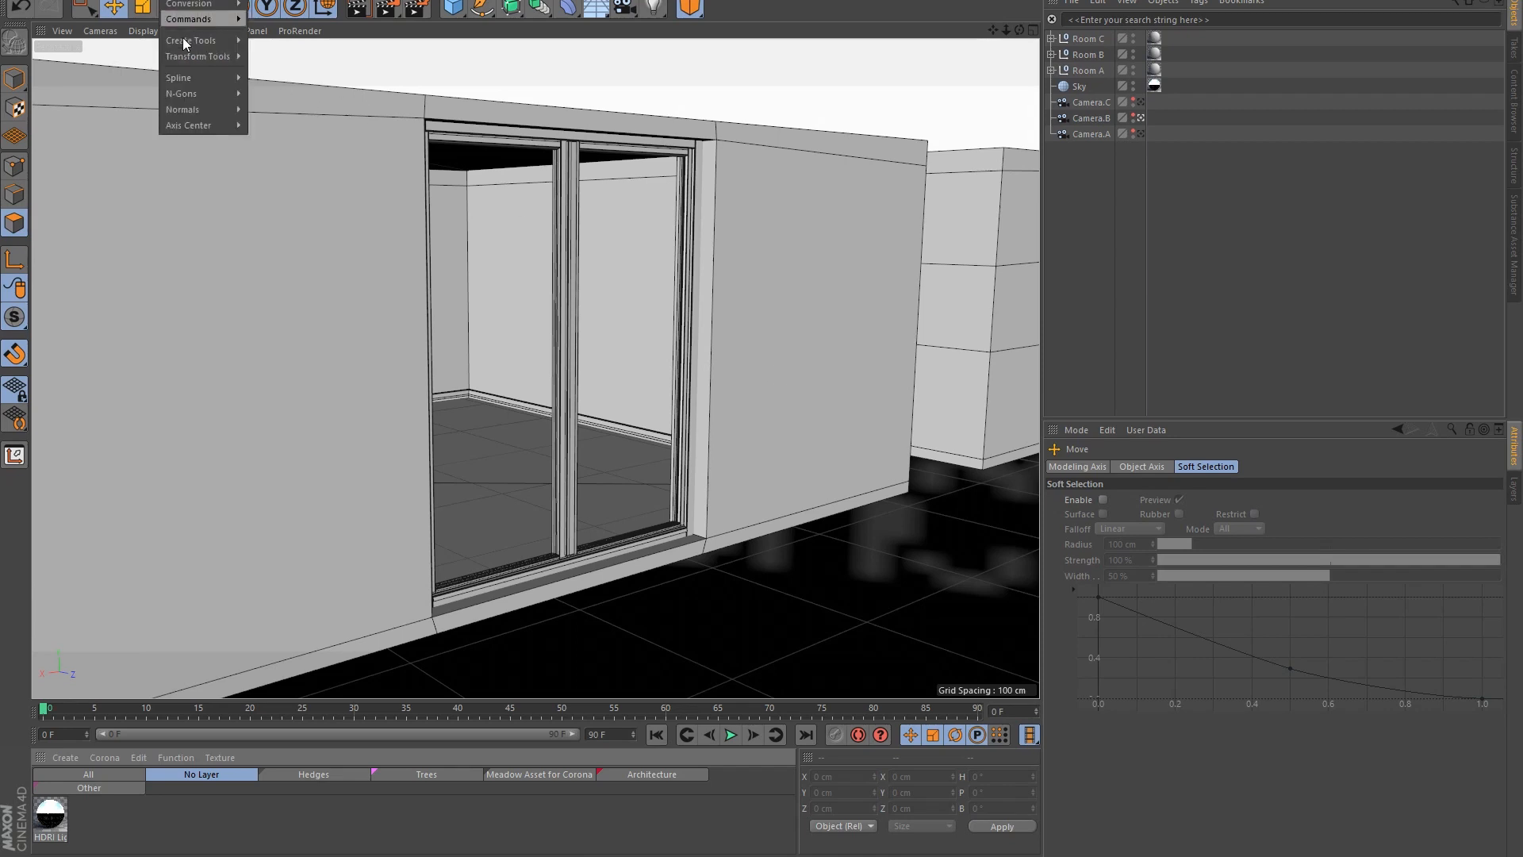
mouse_move(206, 41)
left_click(303, 64)
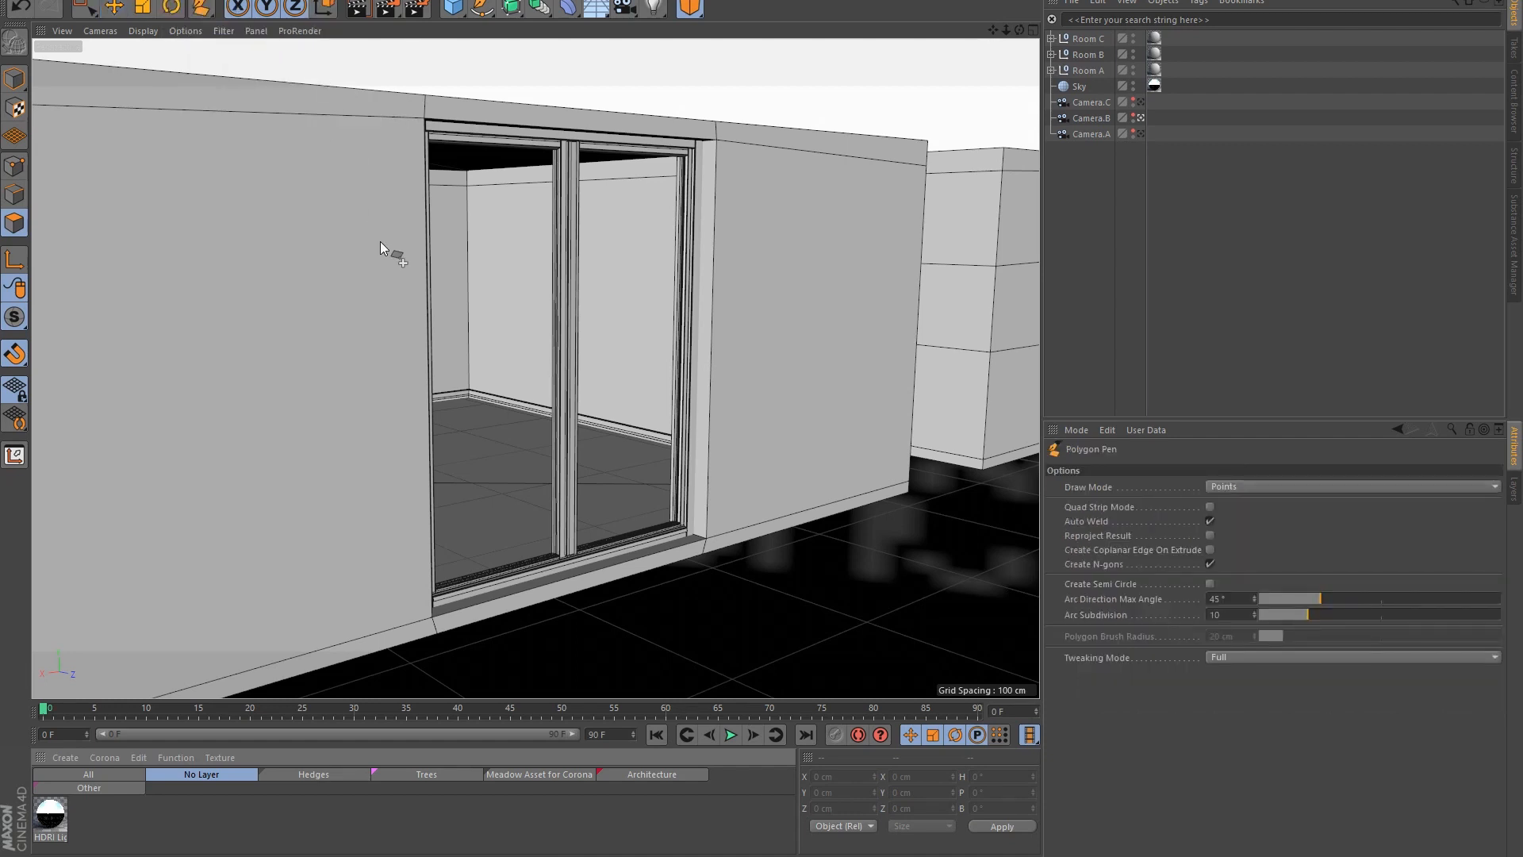
left_click(17, 356)
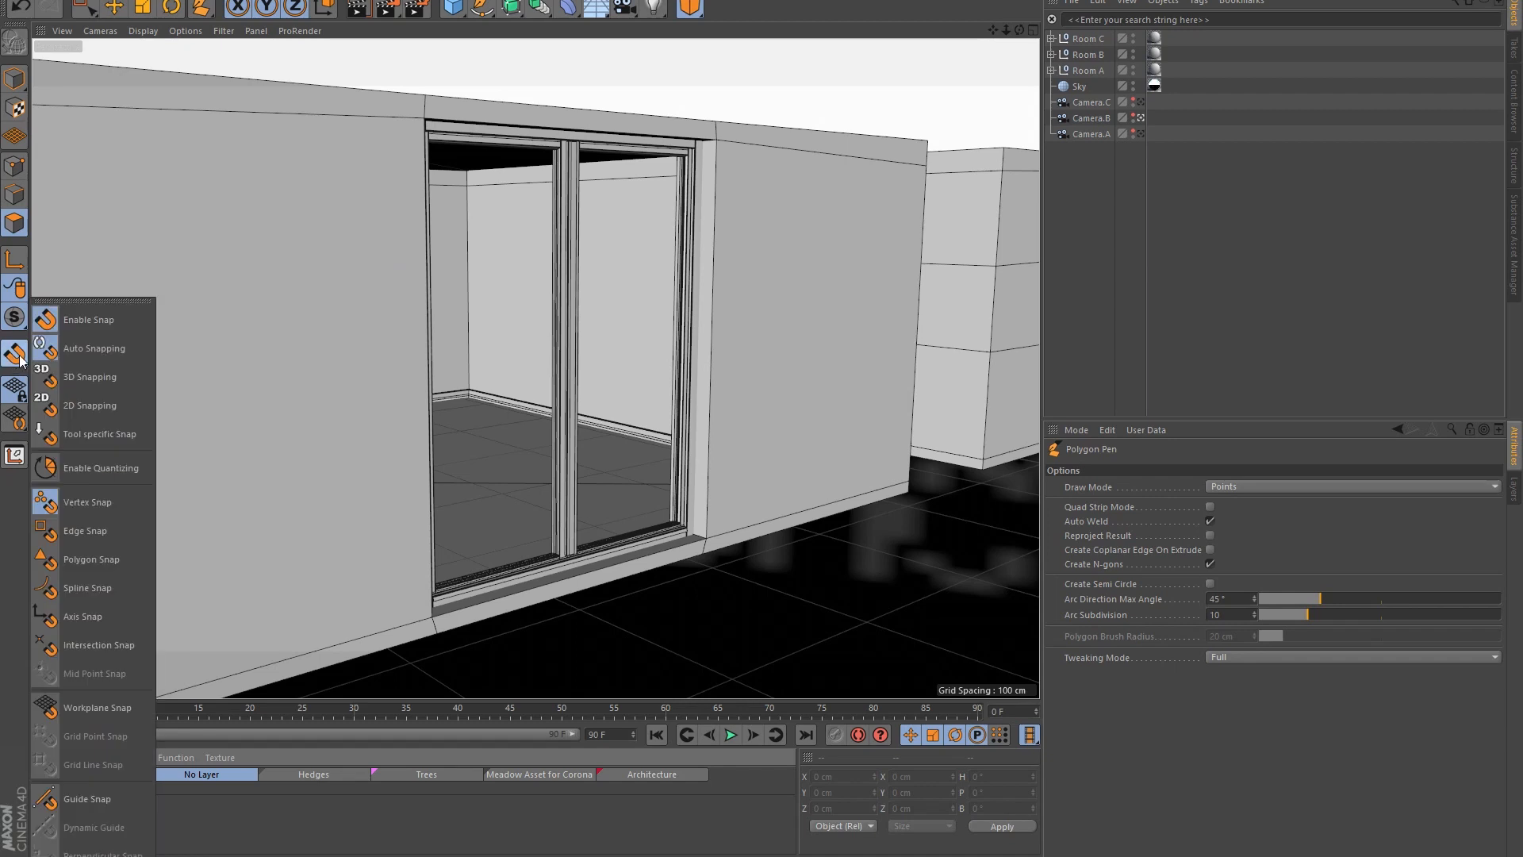
left_click(117, 503)
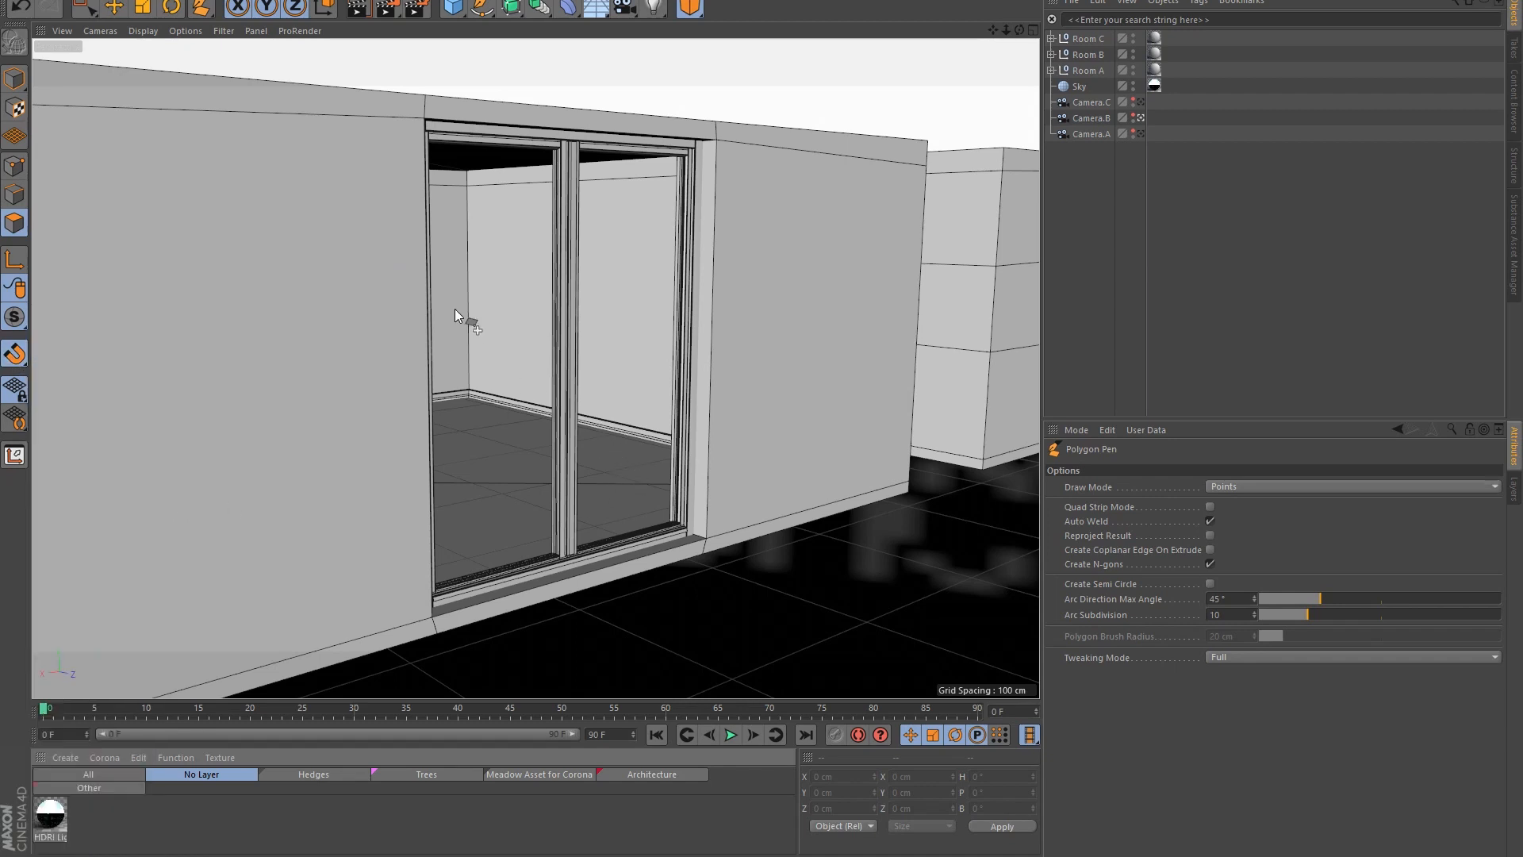
left_click_drag(421, 122, 226, 122, "alt")
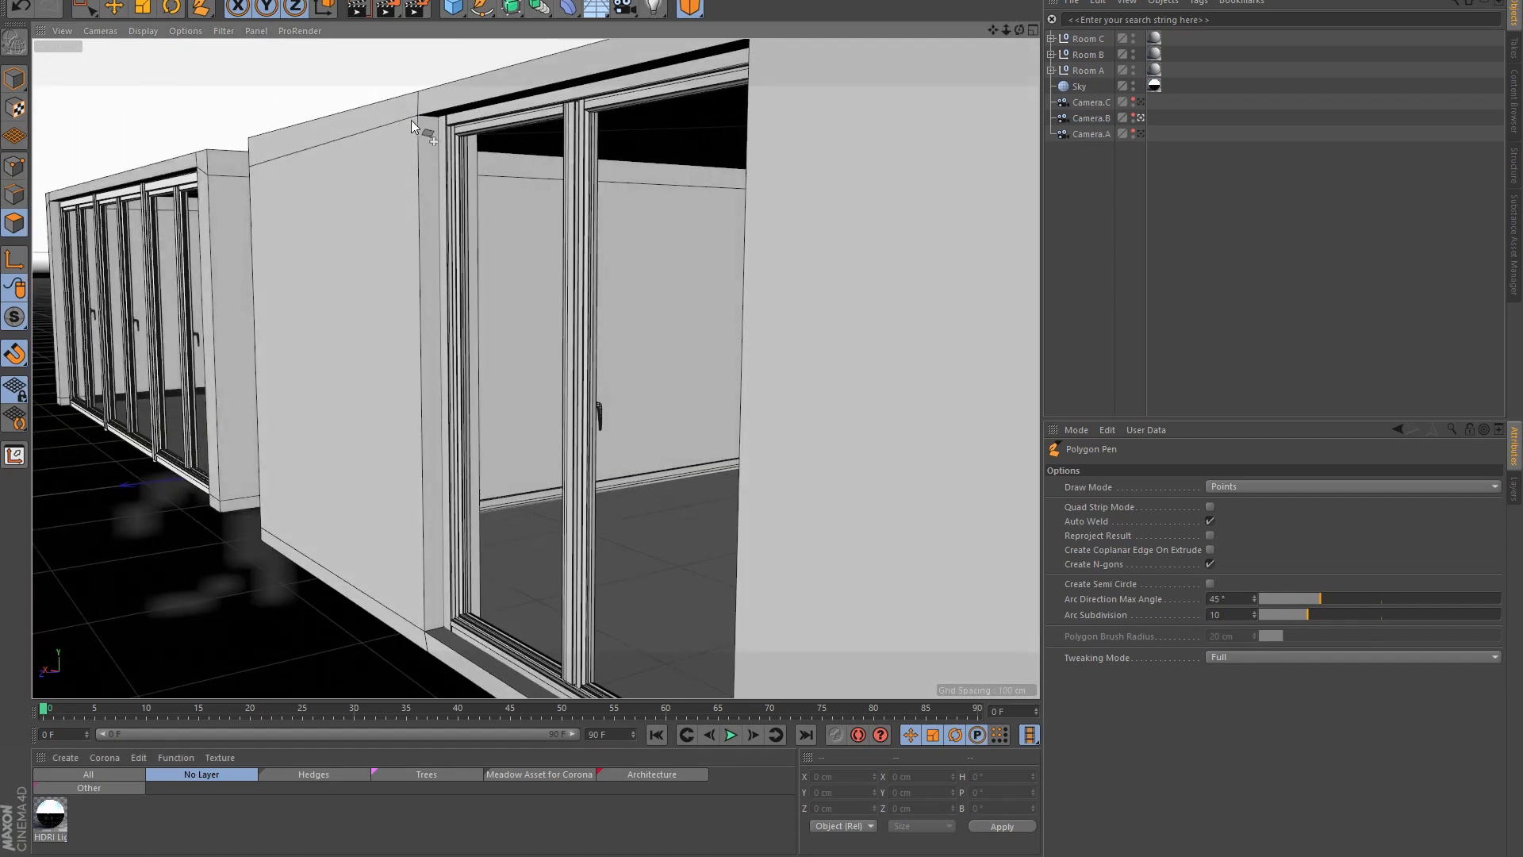
left_click_drag(417, 116, 611, 166, "alt")
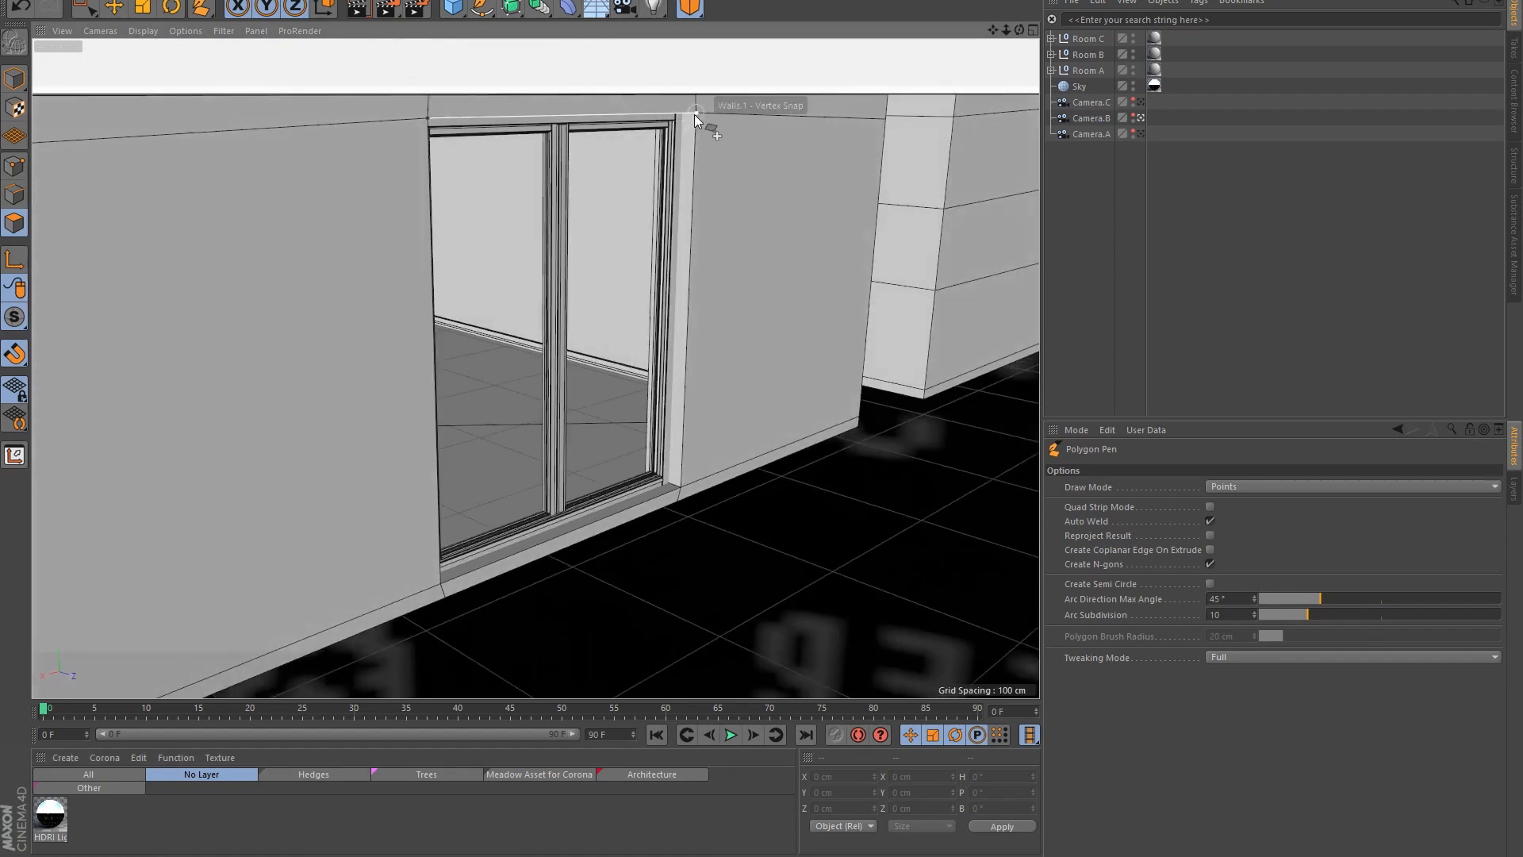
left_click(680, 485)
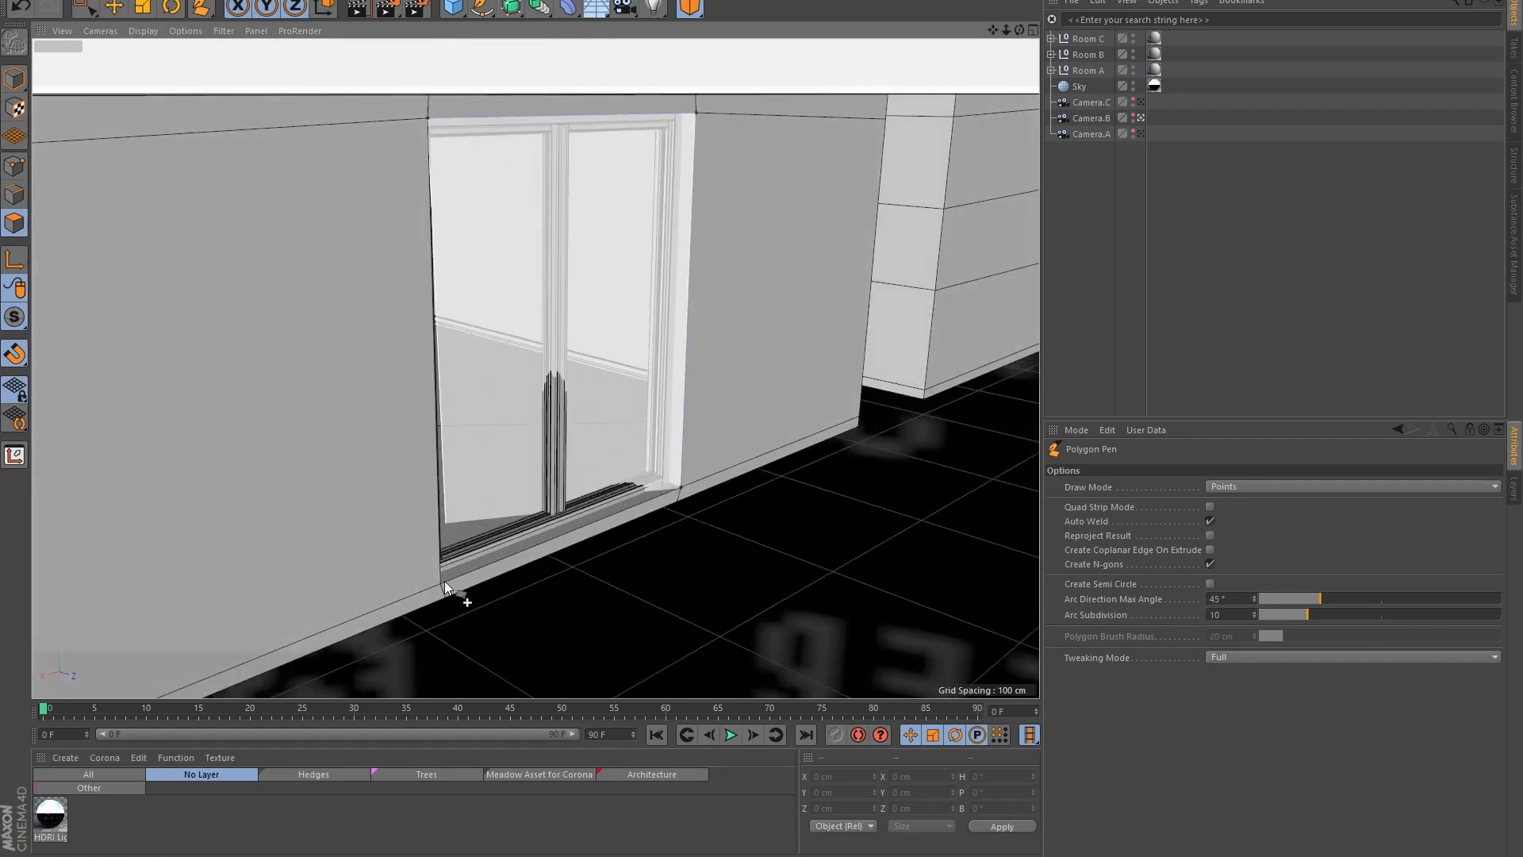
left_click(441, 583)
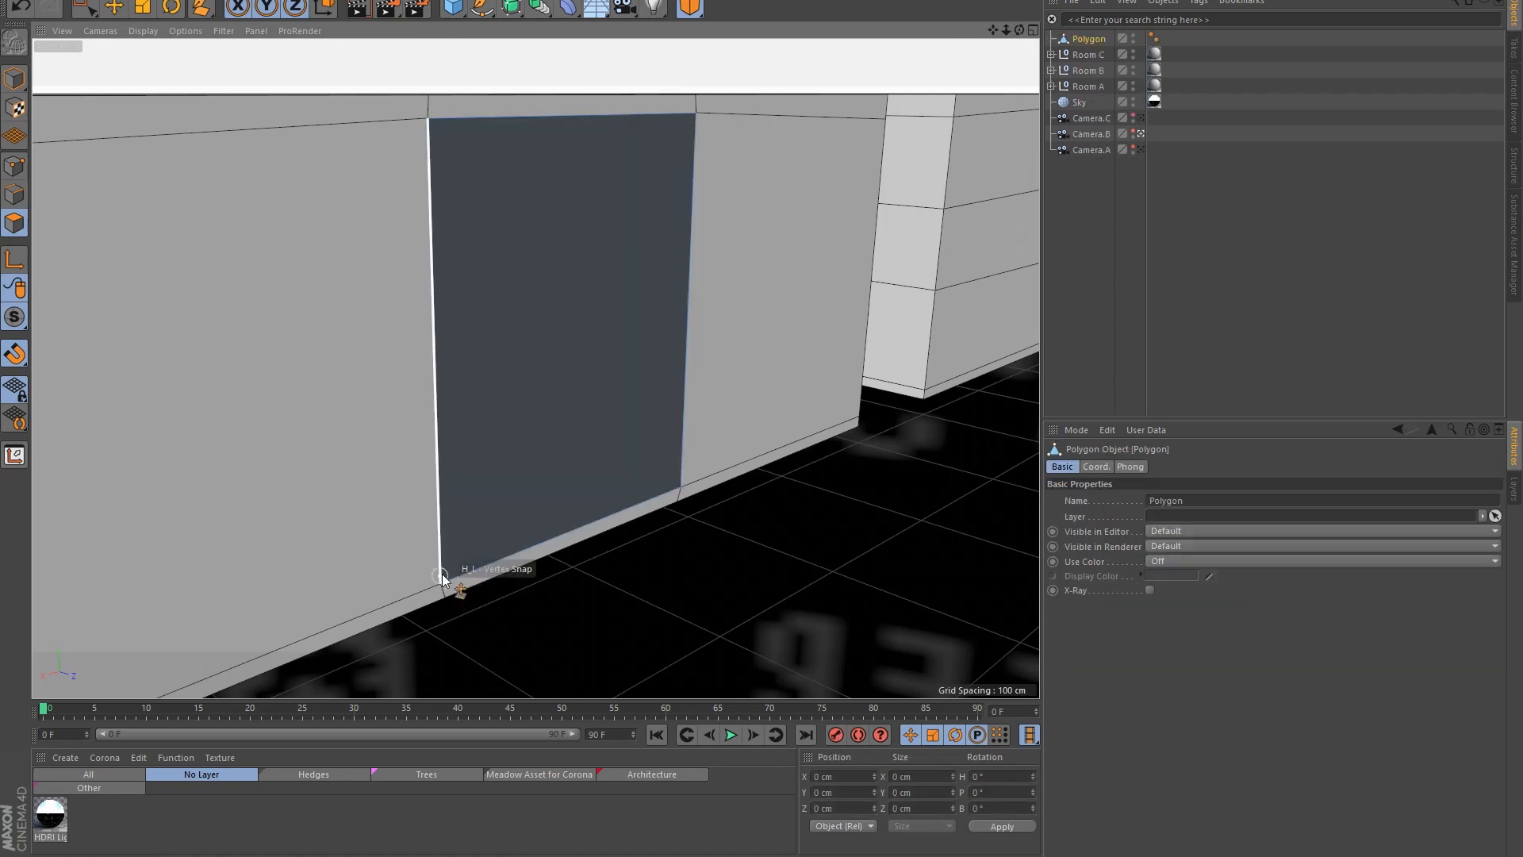
Step: Select the new window polygon and reverse its normals so that its front side faces into Room B
left_click_drag(502, 422, 211, 334, "alt")
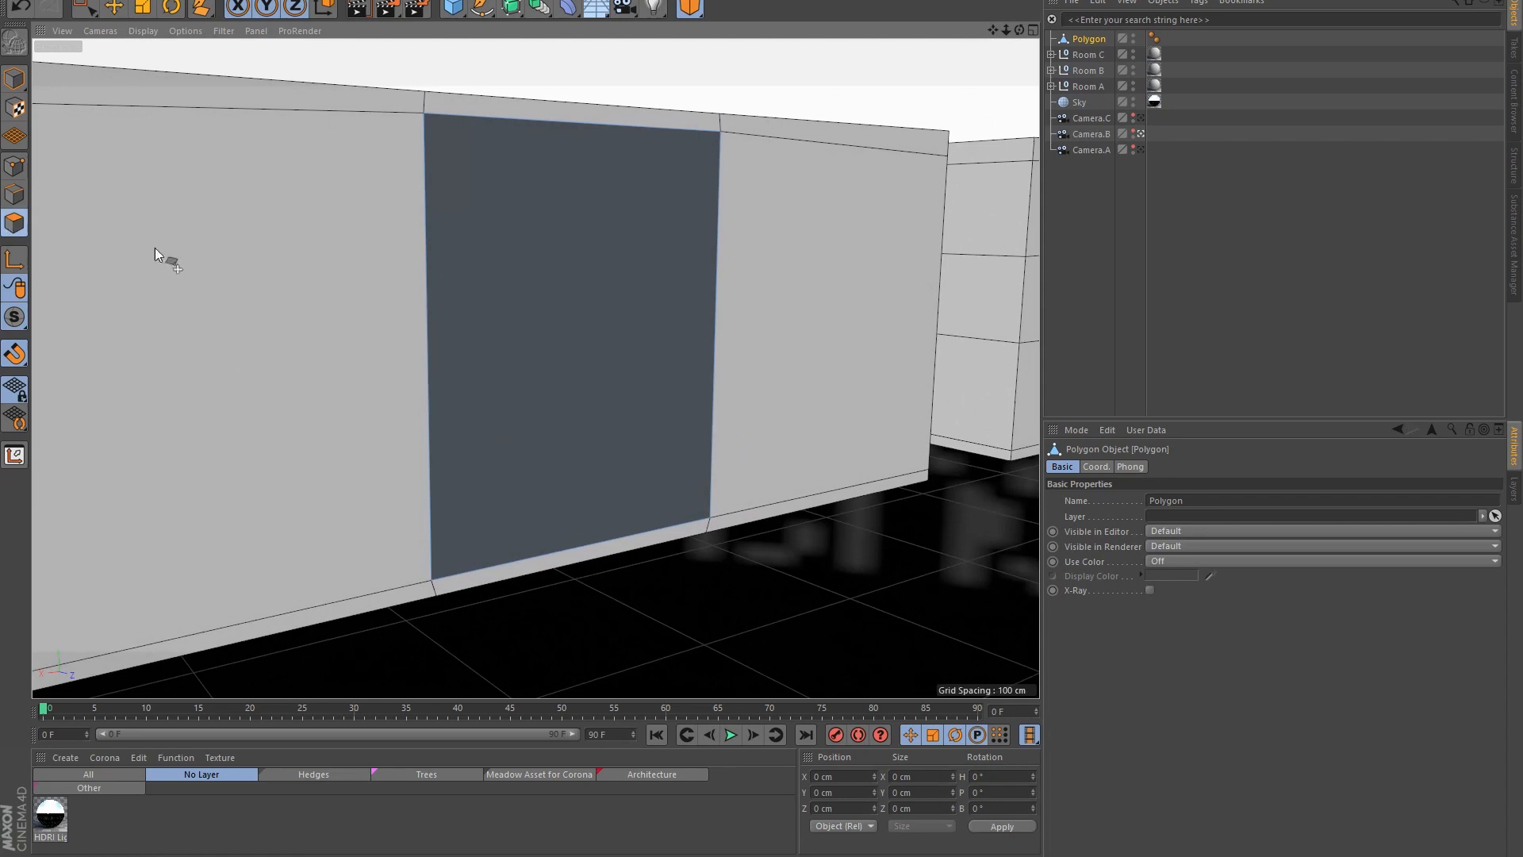
key("e")
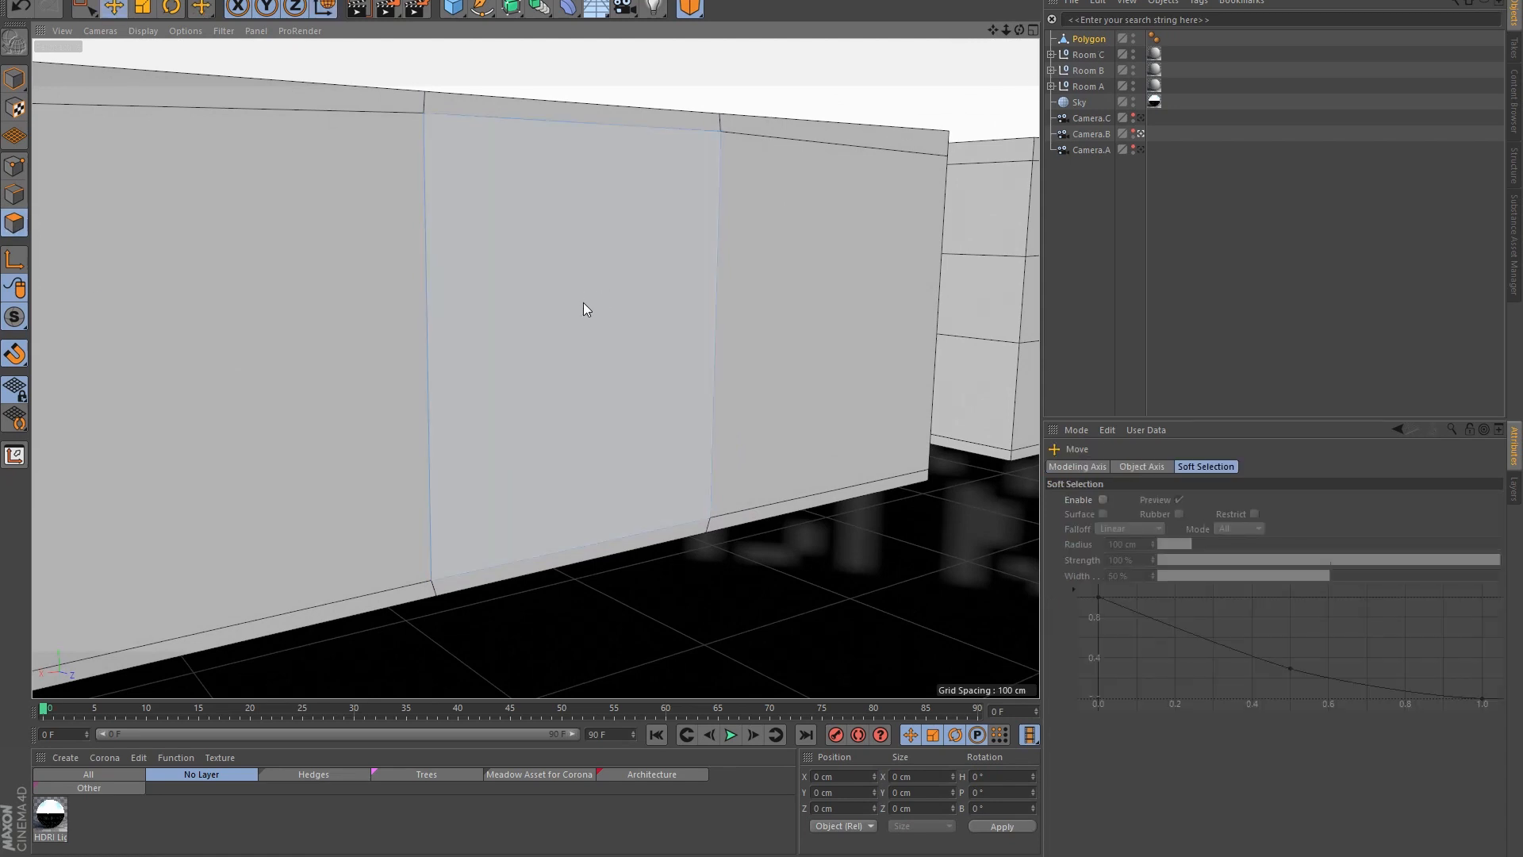
left_click(568, 314)
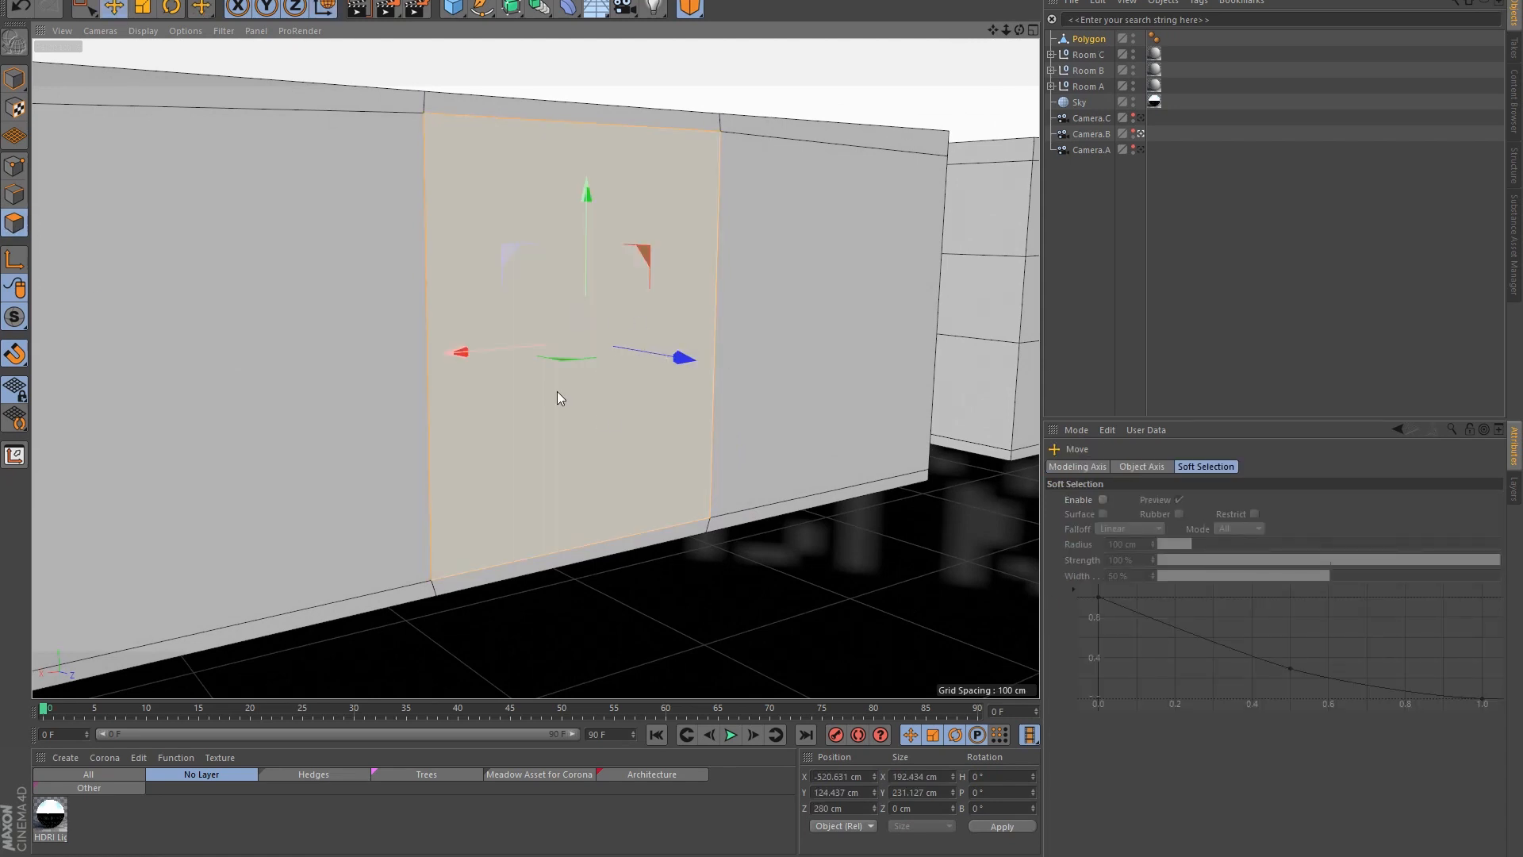
left_click_drag(556, 392, 614, 416, "alt")
right_click_drag(574, 340, 621, 318, "alt")
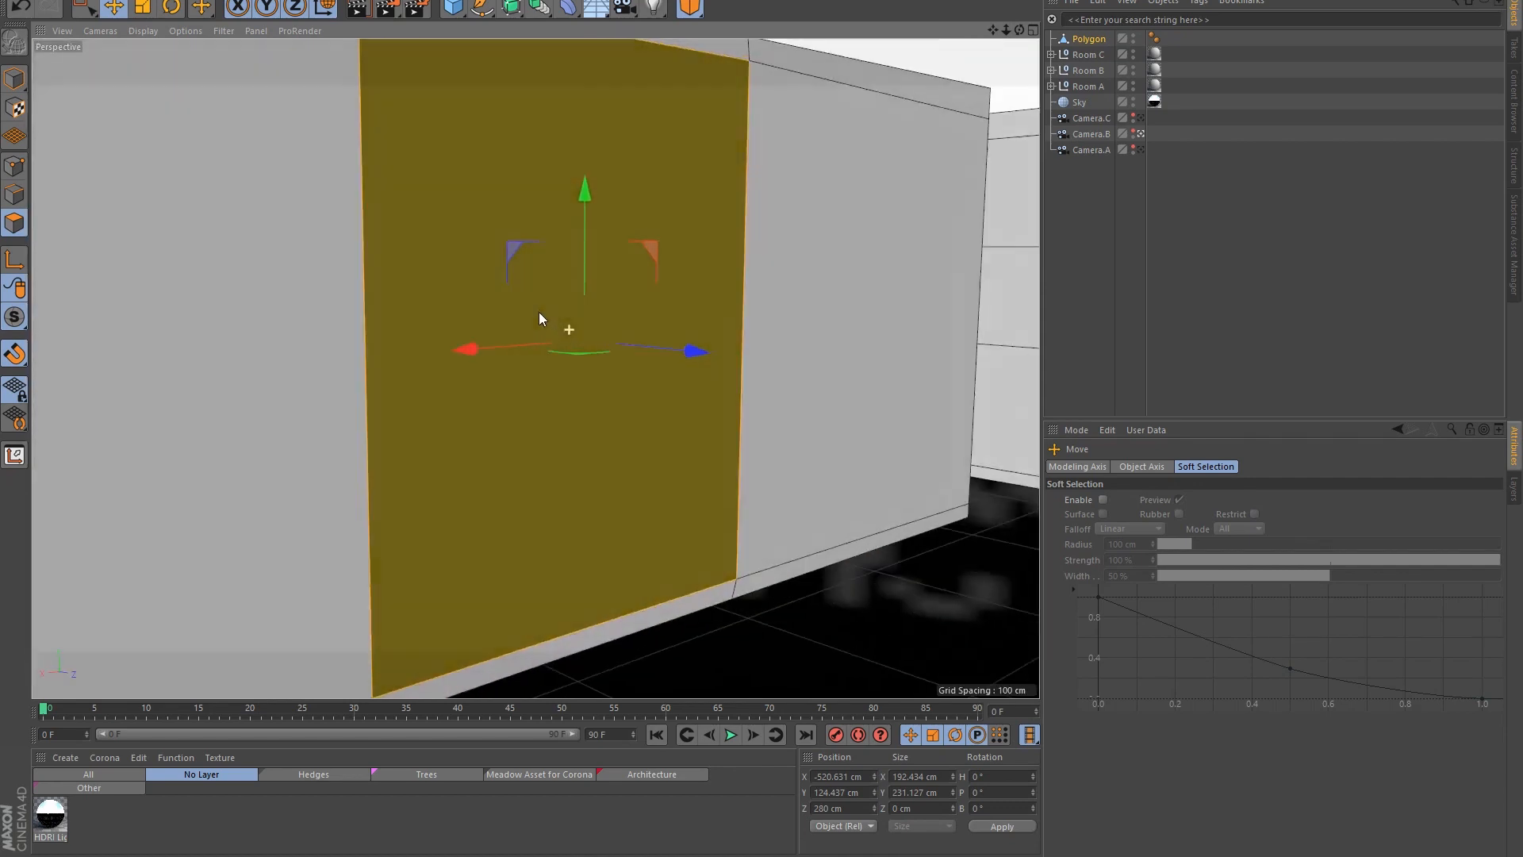
right_click_drag(540, 312, 517, 348, "alt")
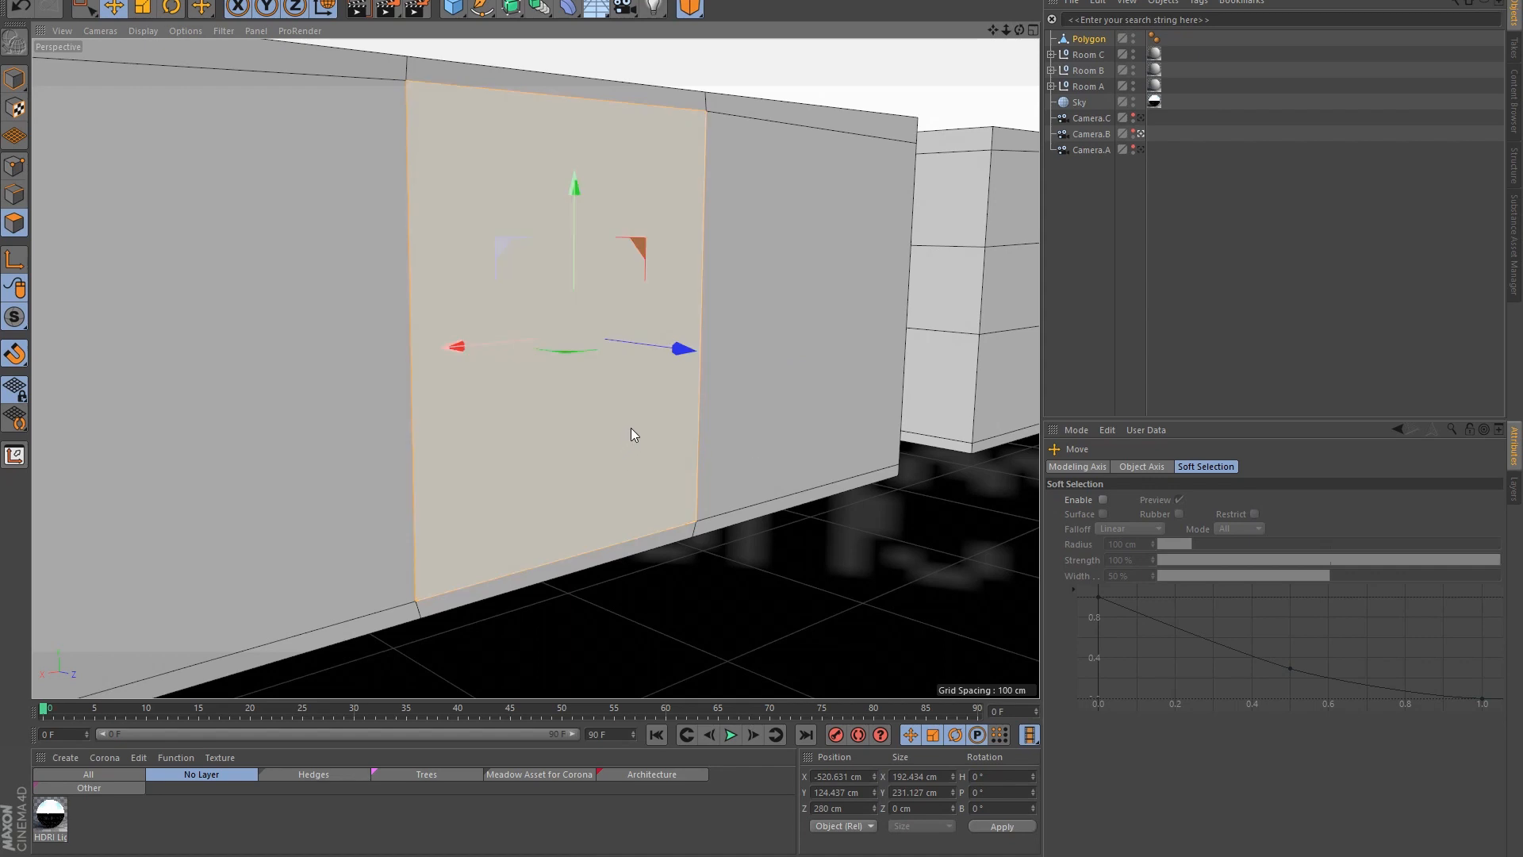
right_click(633, 434)
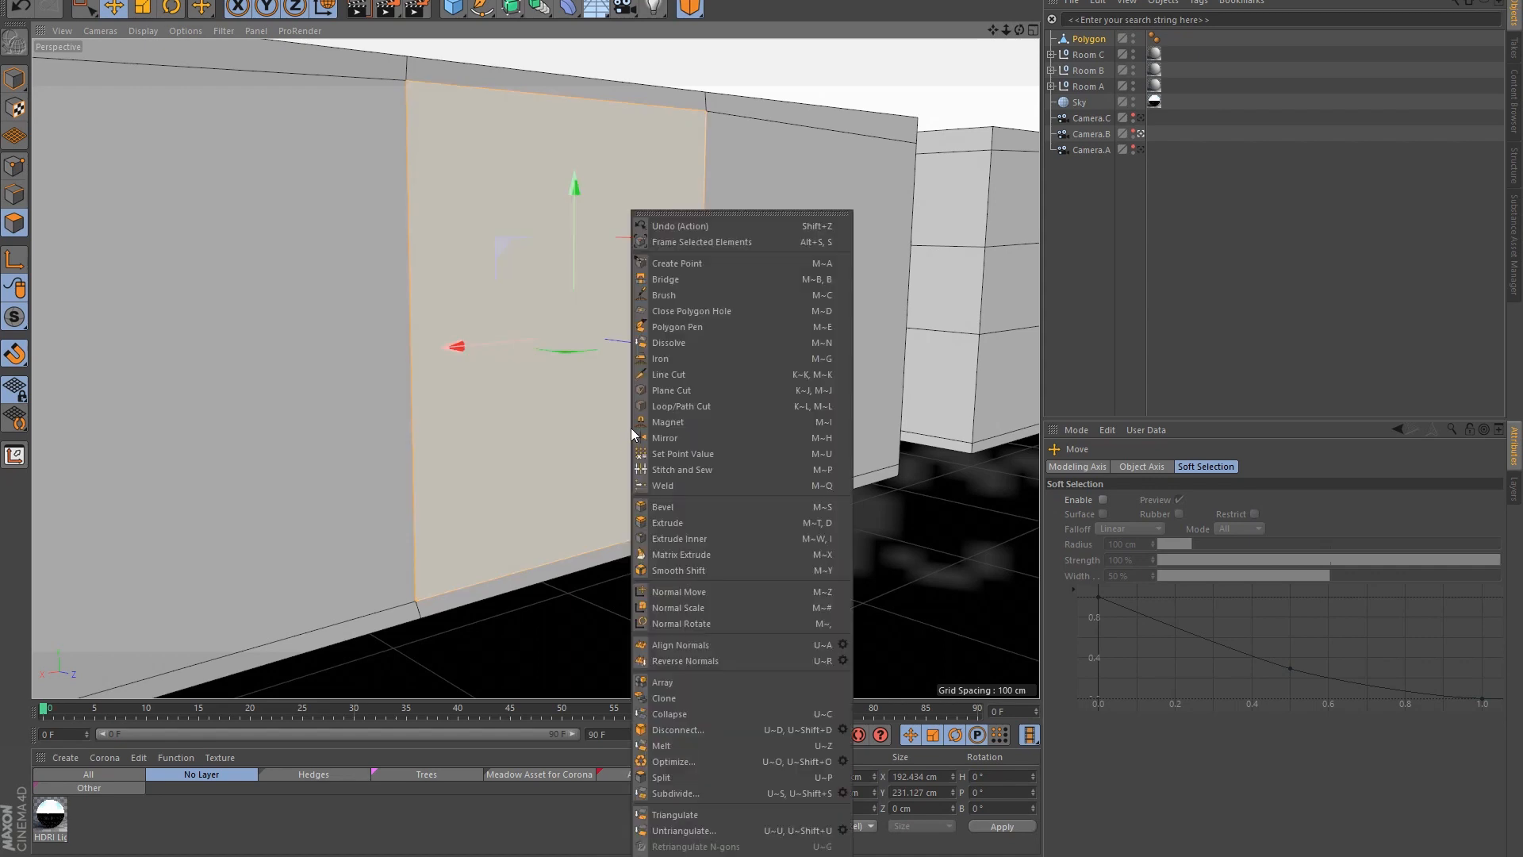
left_click(687, 645)
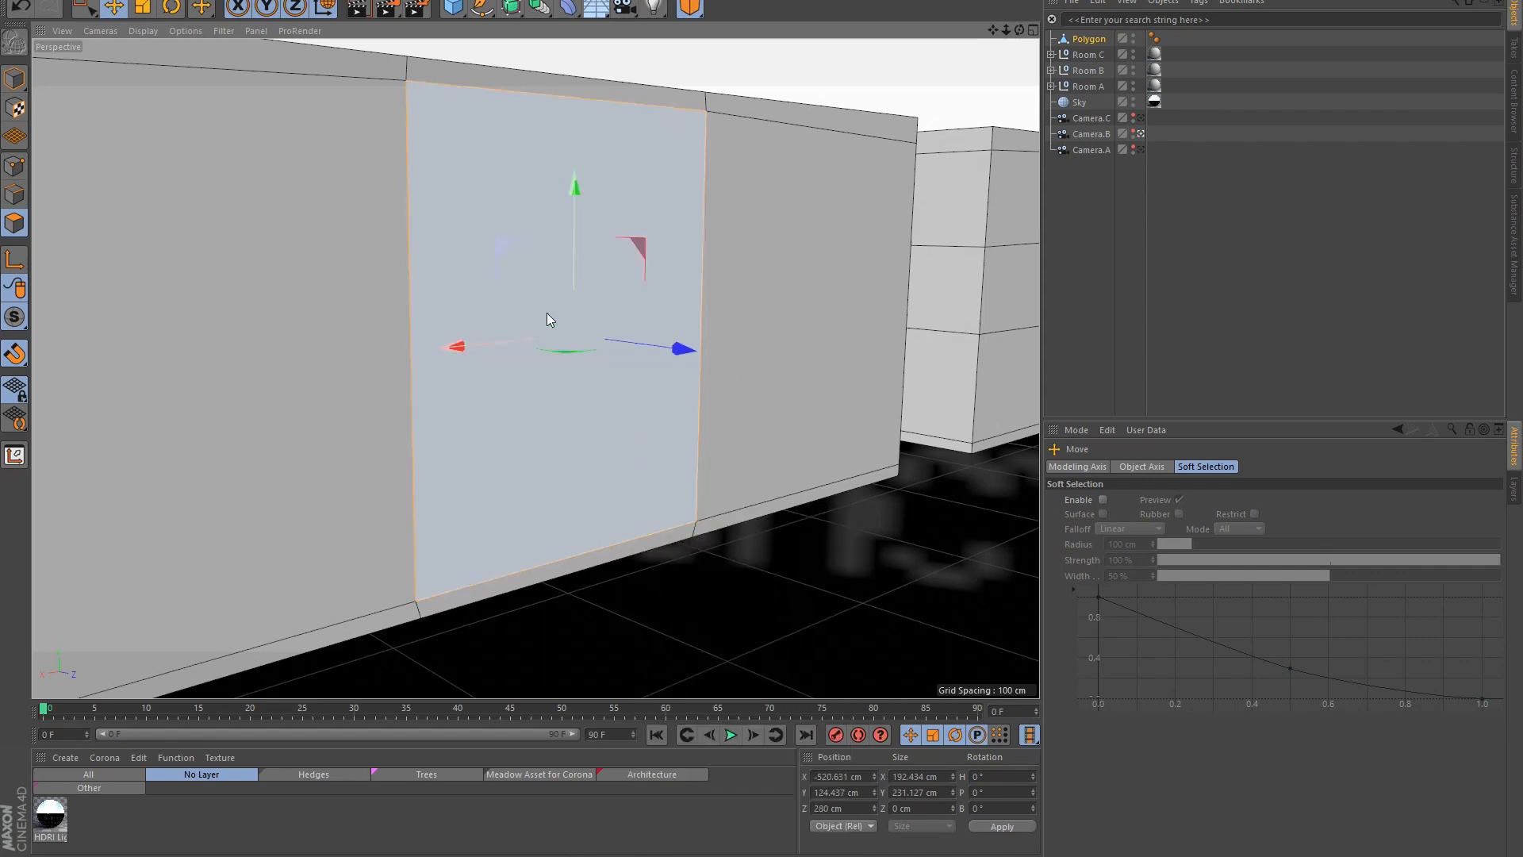
Step: Create a Corona Portal Material and assign it to the window polygon object
scroll(546, 313, "up", 3)
left_click_drag(537, 292, 644, 372, "alt")
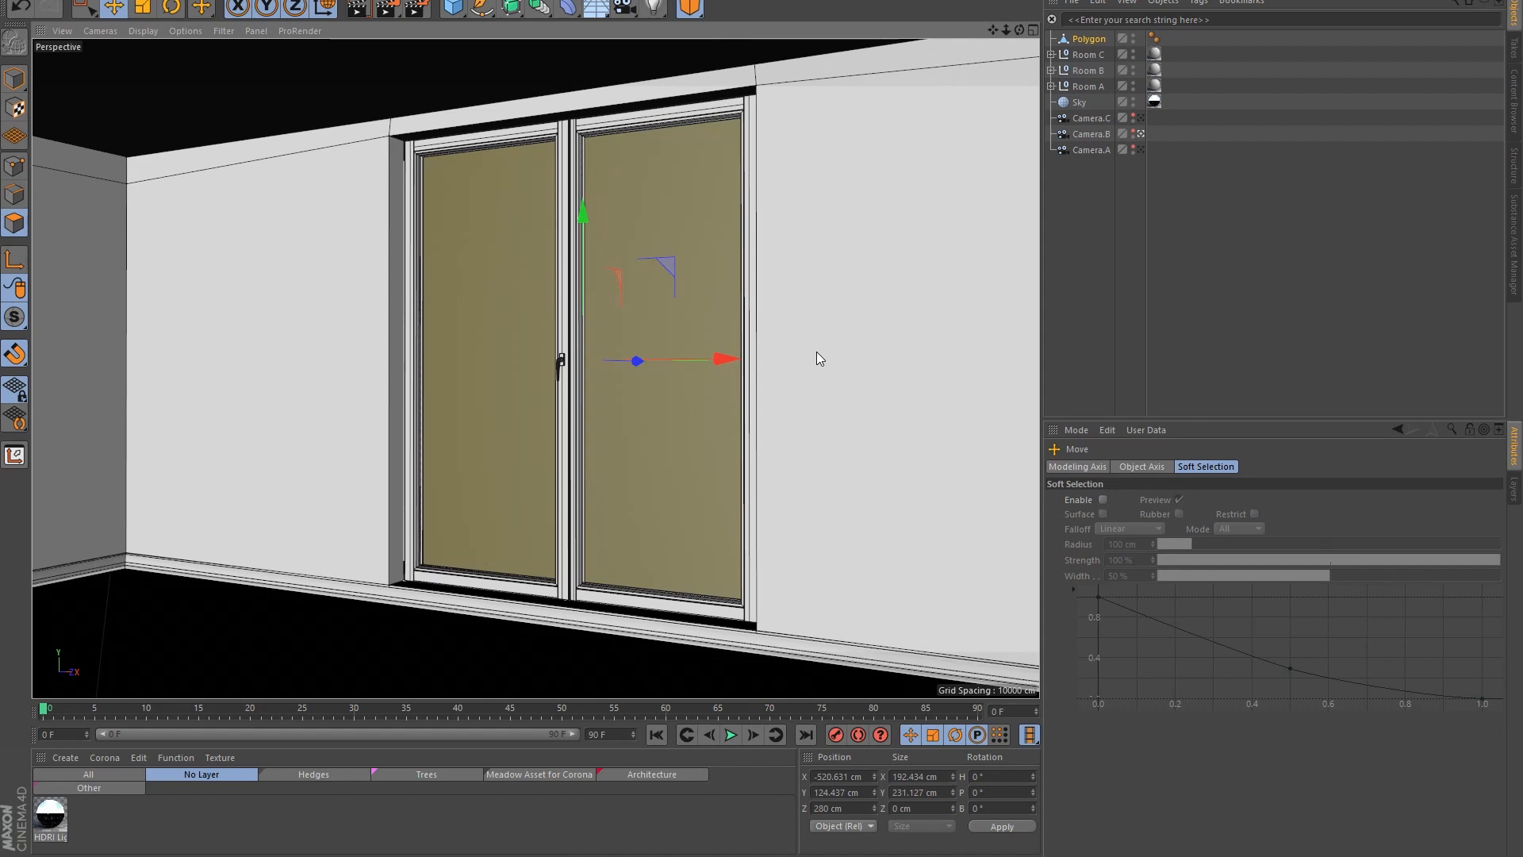
scroll(754, 361, "up", 1)
left_click_drag(753, 350, 527, 364, "alt")
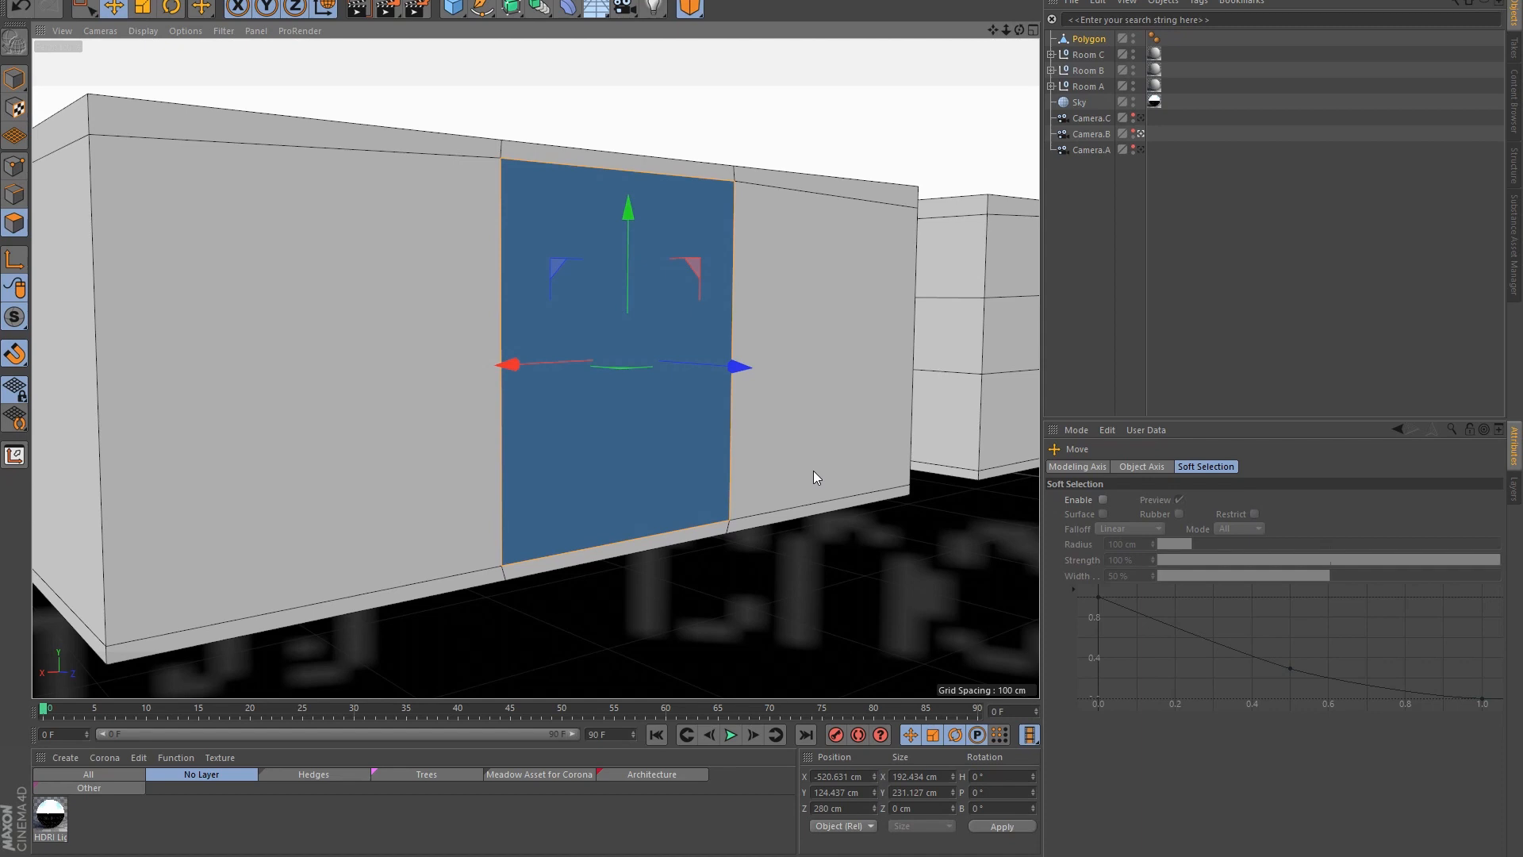
key("ctrl+shift+z")
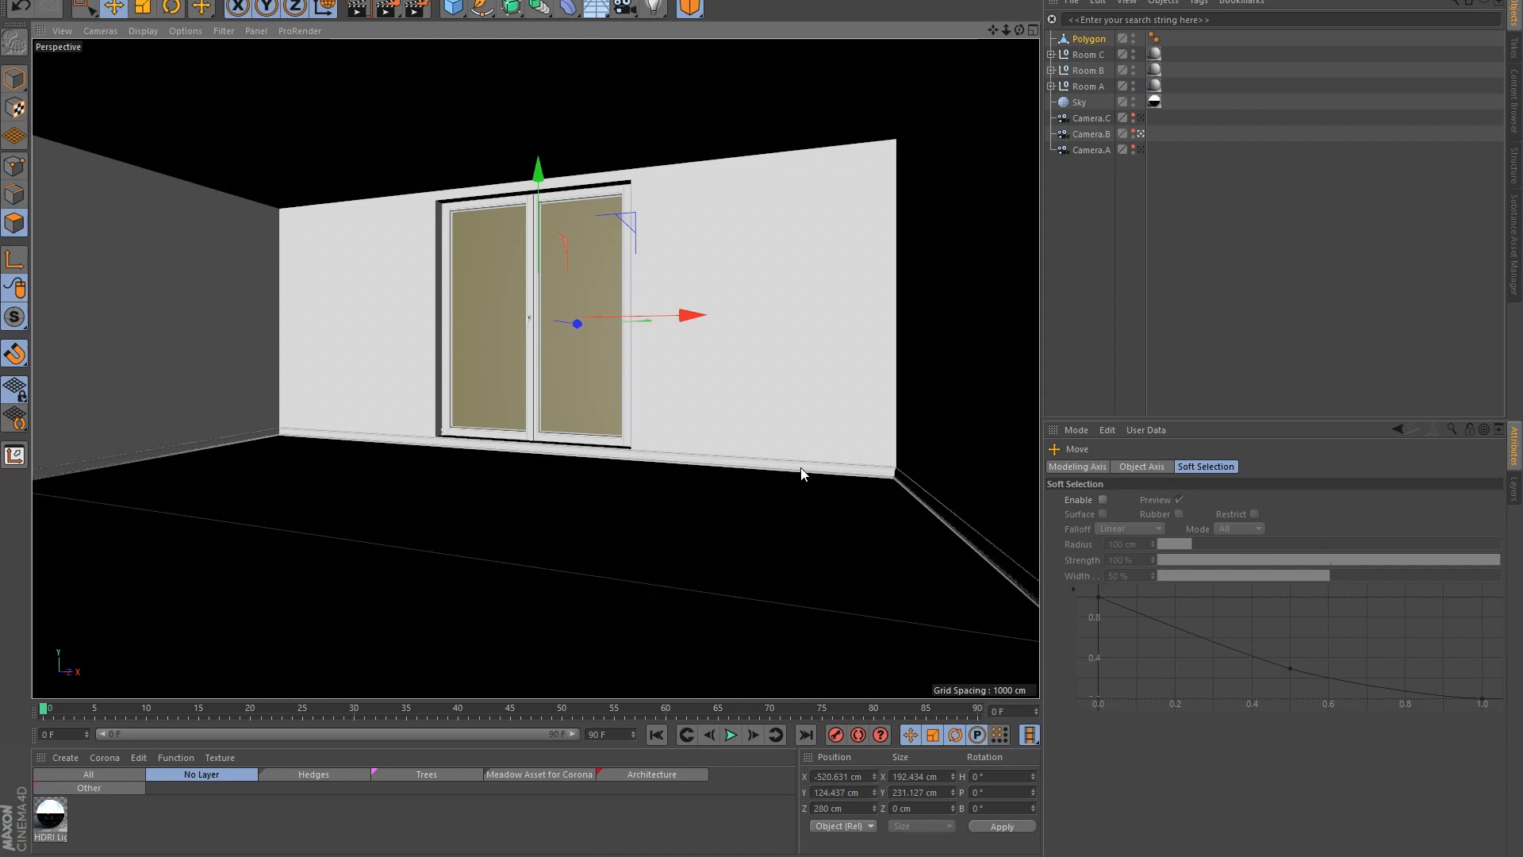
left_click(106, 757)
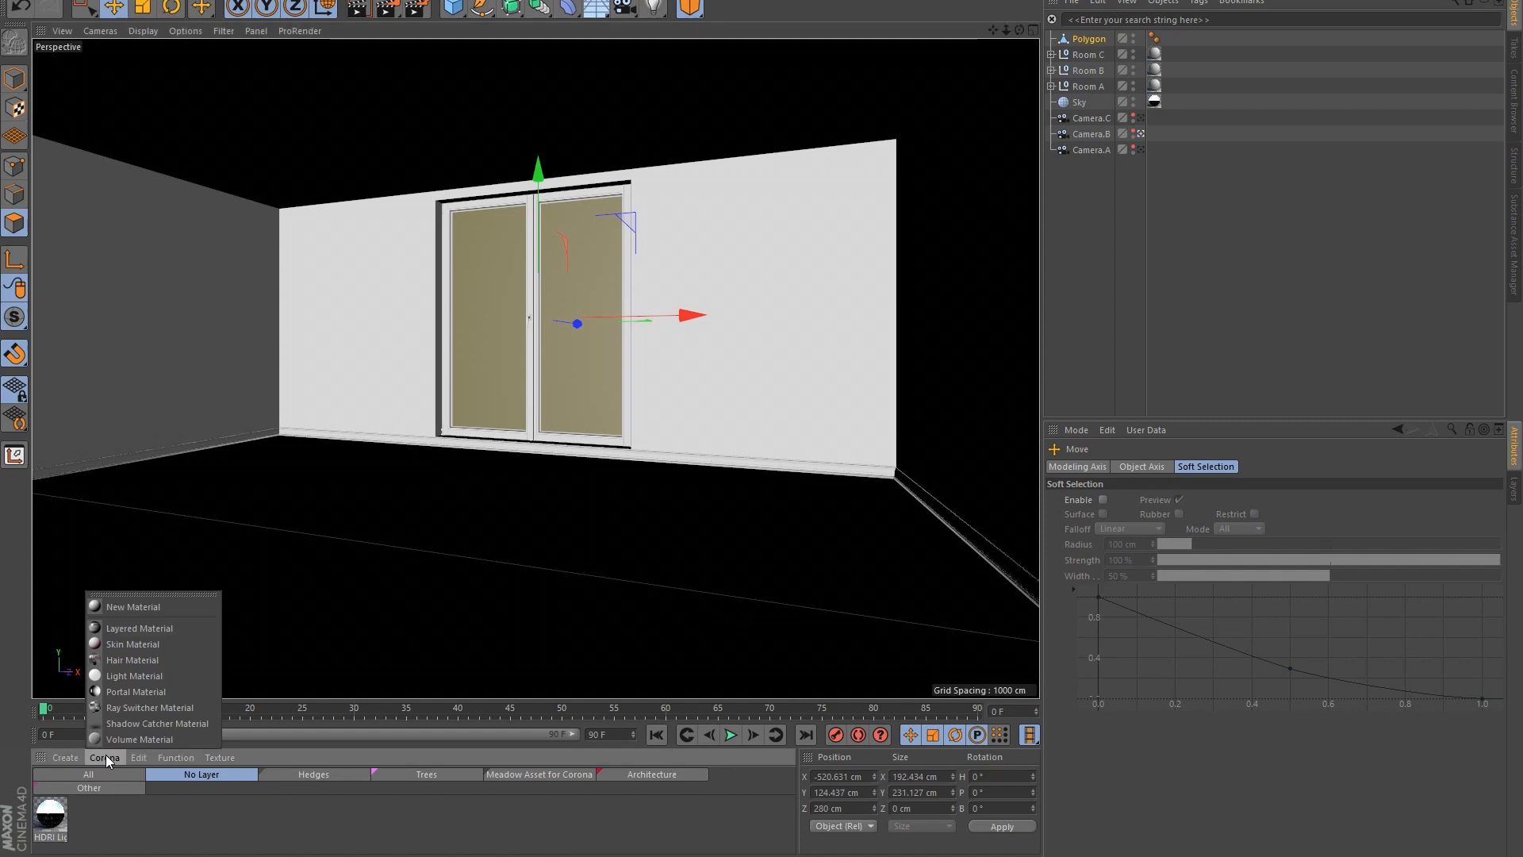
left_click(154, 691)
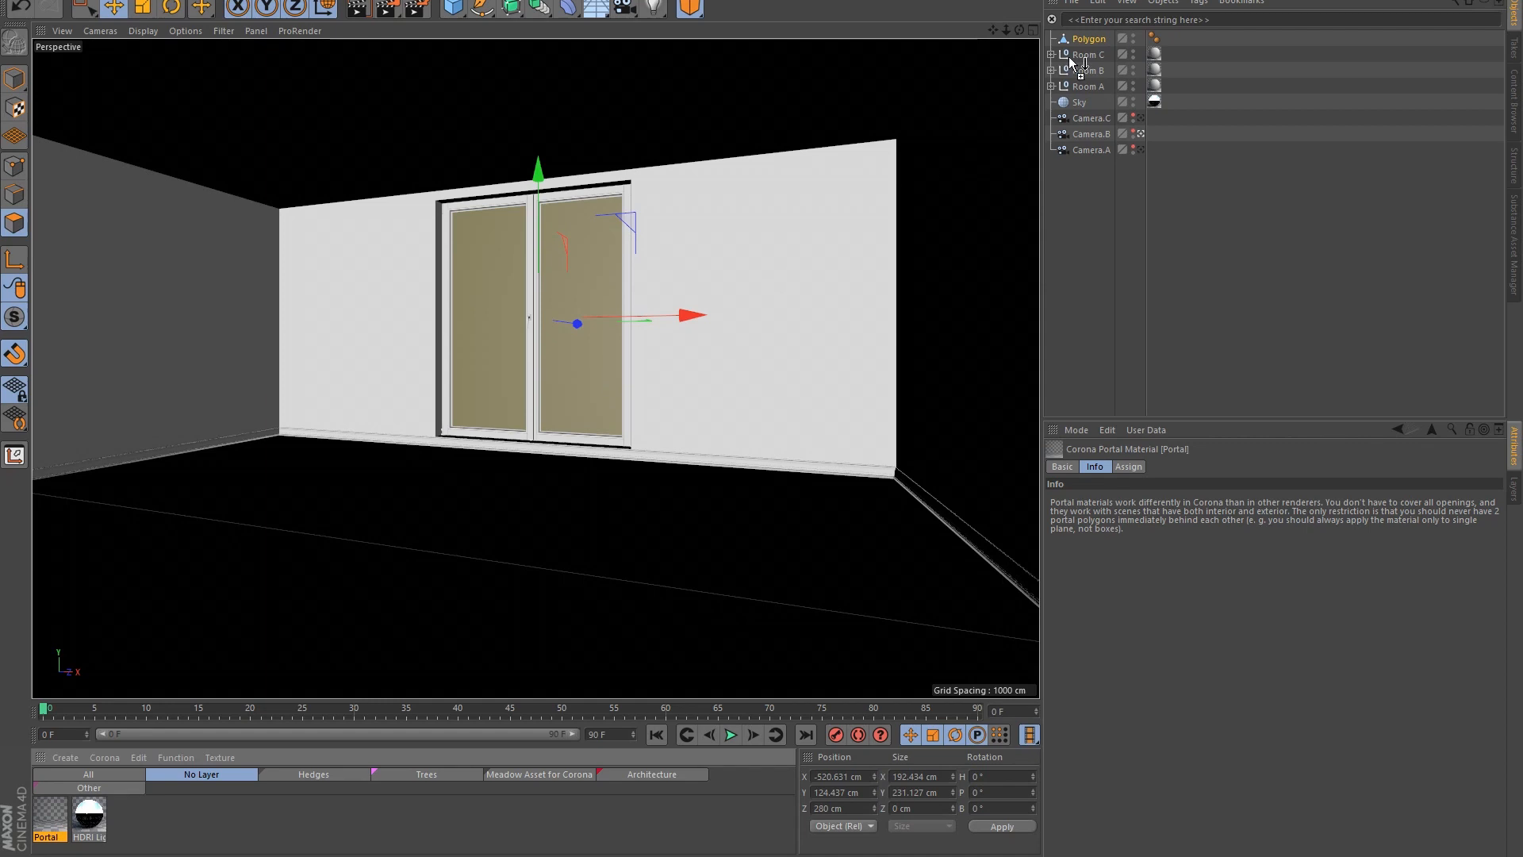
left_click_drag(1068, 55, 1093, 37)
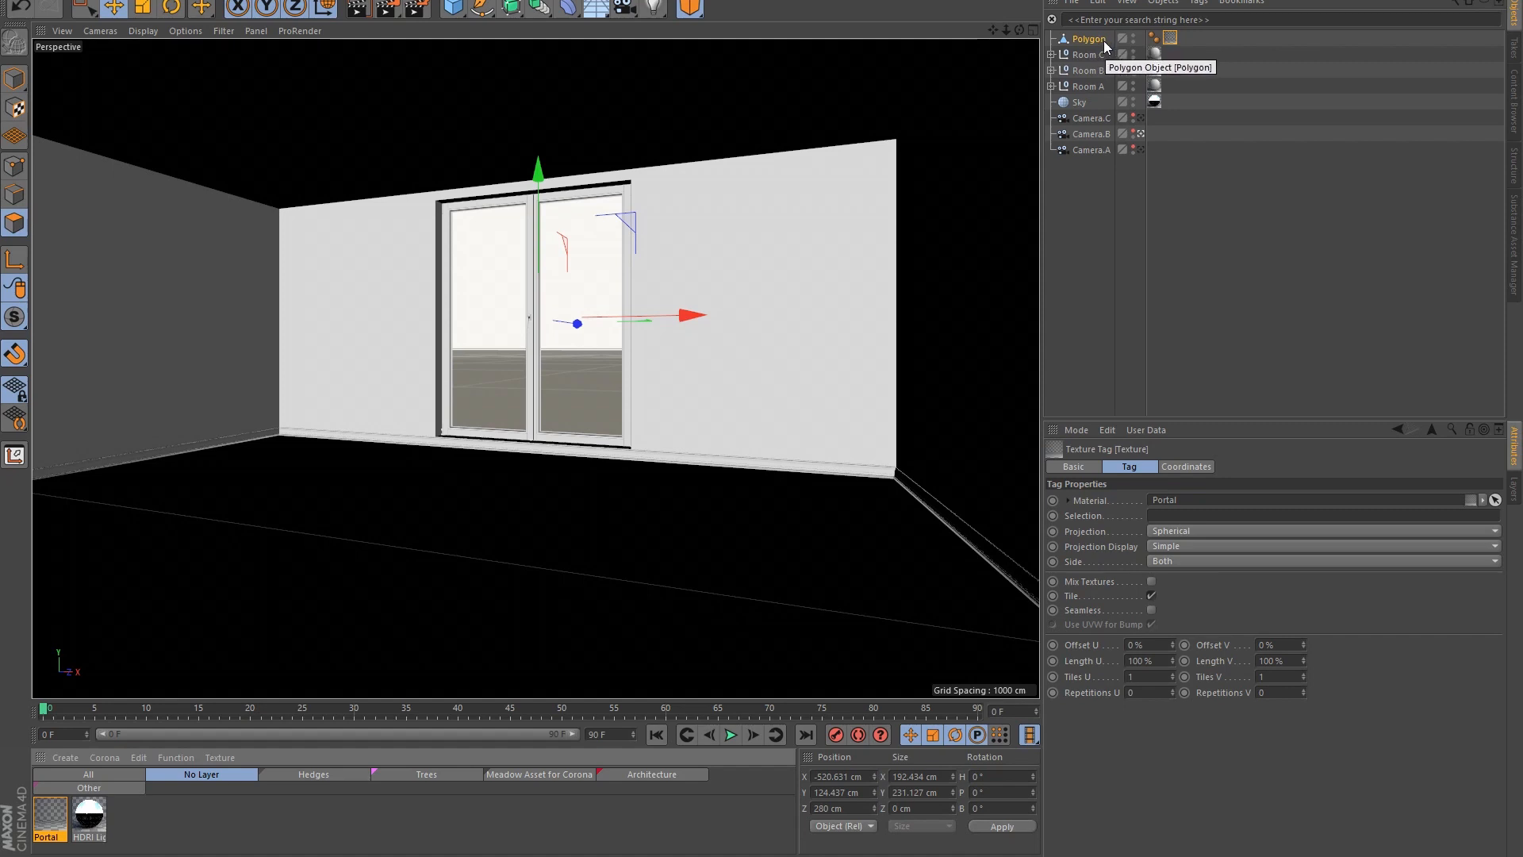
Step: Rename the polygon object as Portal B
double_click(1102, 41)
type("Portal B")
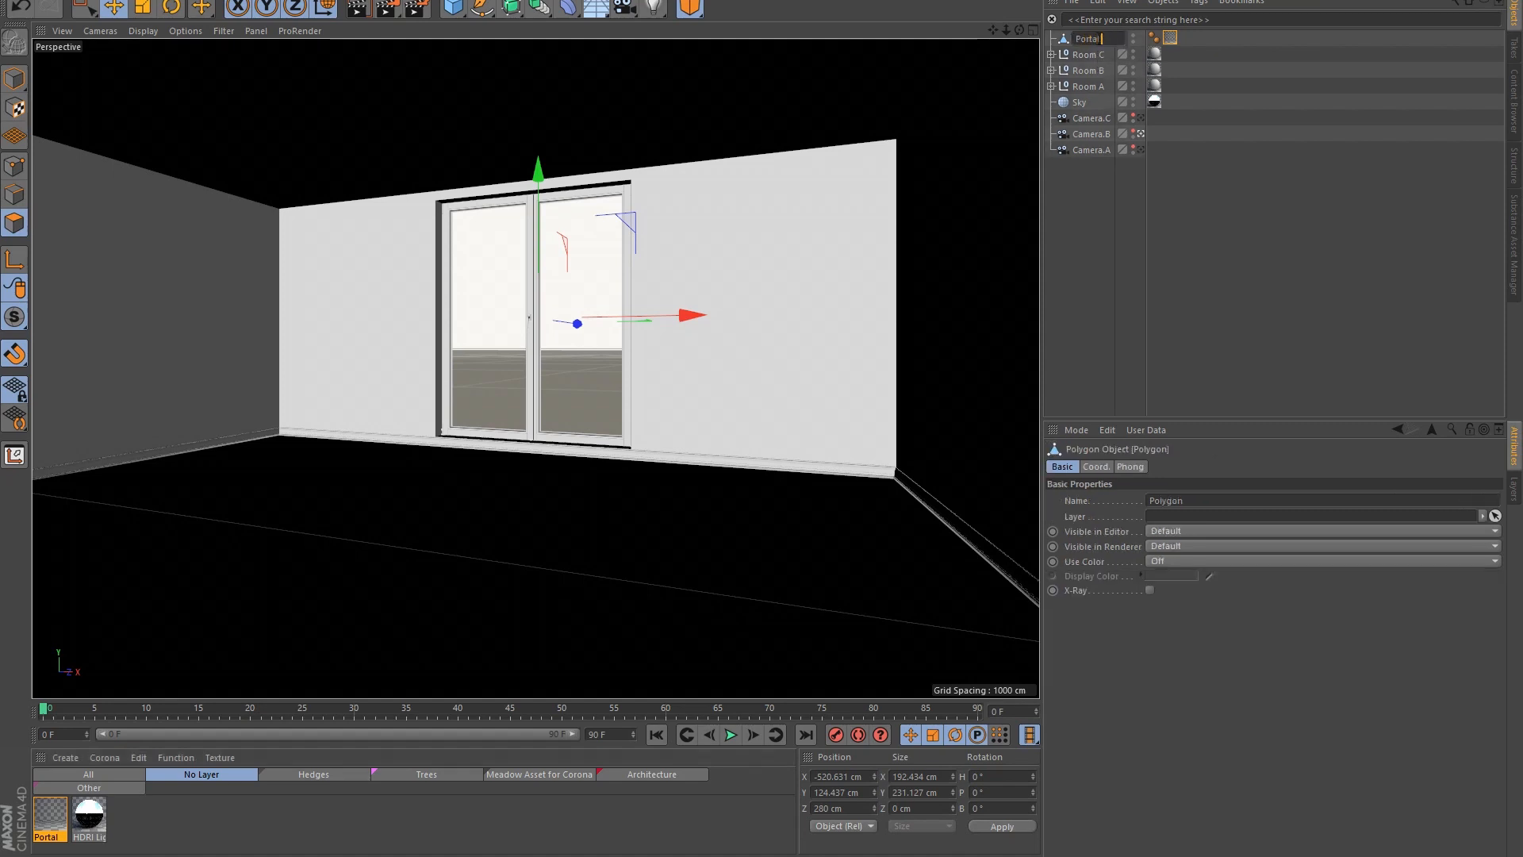
key("Return")
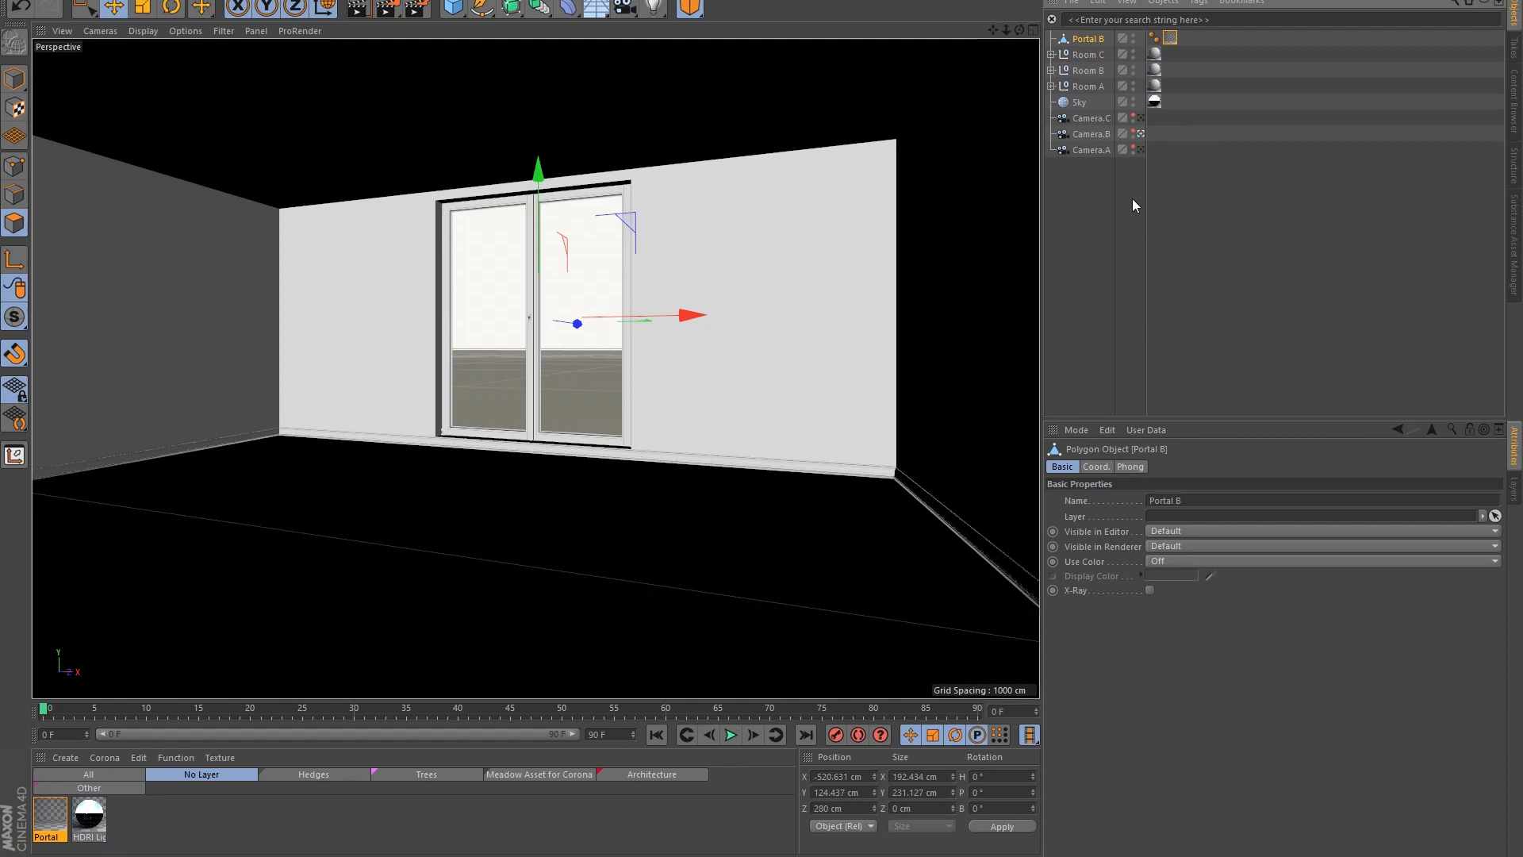
Step: Shift Portal B inward along Z to about 273.5 cm, closer to the window frame, and return it to 280 cm
left_click(50, 821)
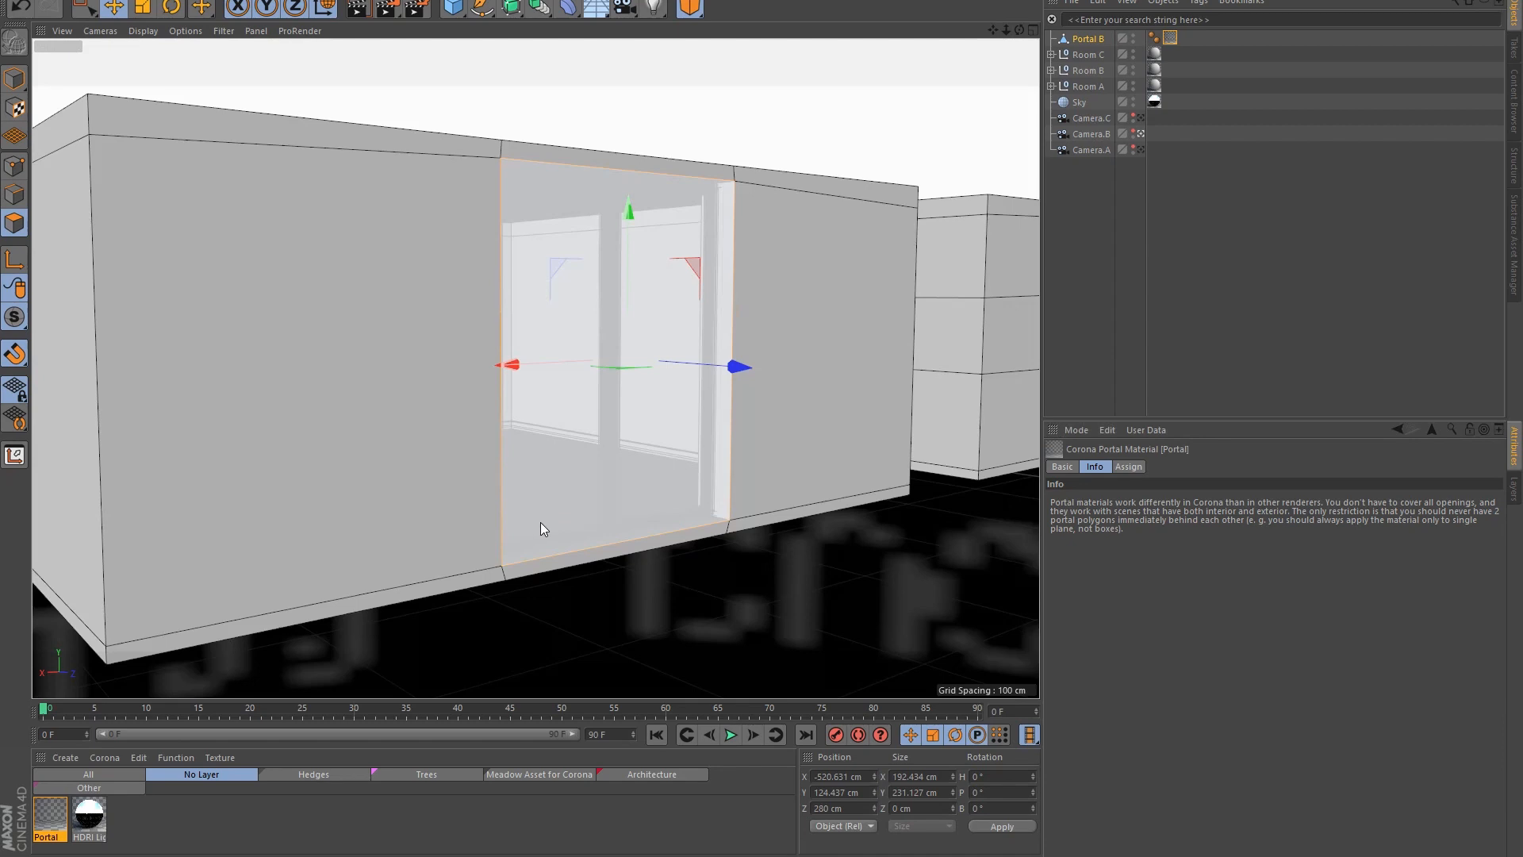
right_click_drag(539, 522, 623, 498, "alt")
left_click_drag(623, 498, 777, 544, "alt")
middle_click_drag(437, 302, 504, 446, "alt")
left_click_drag(752, 197, 732, 207)
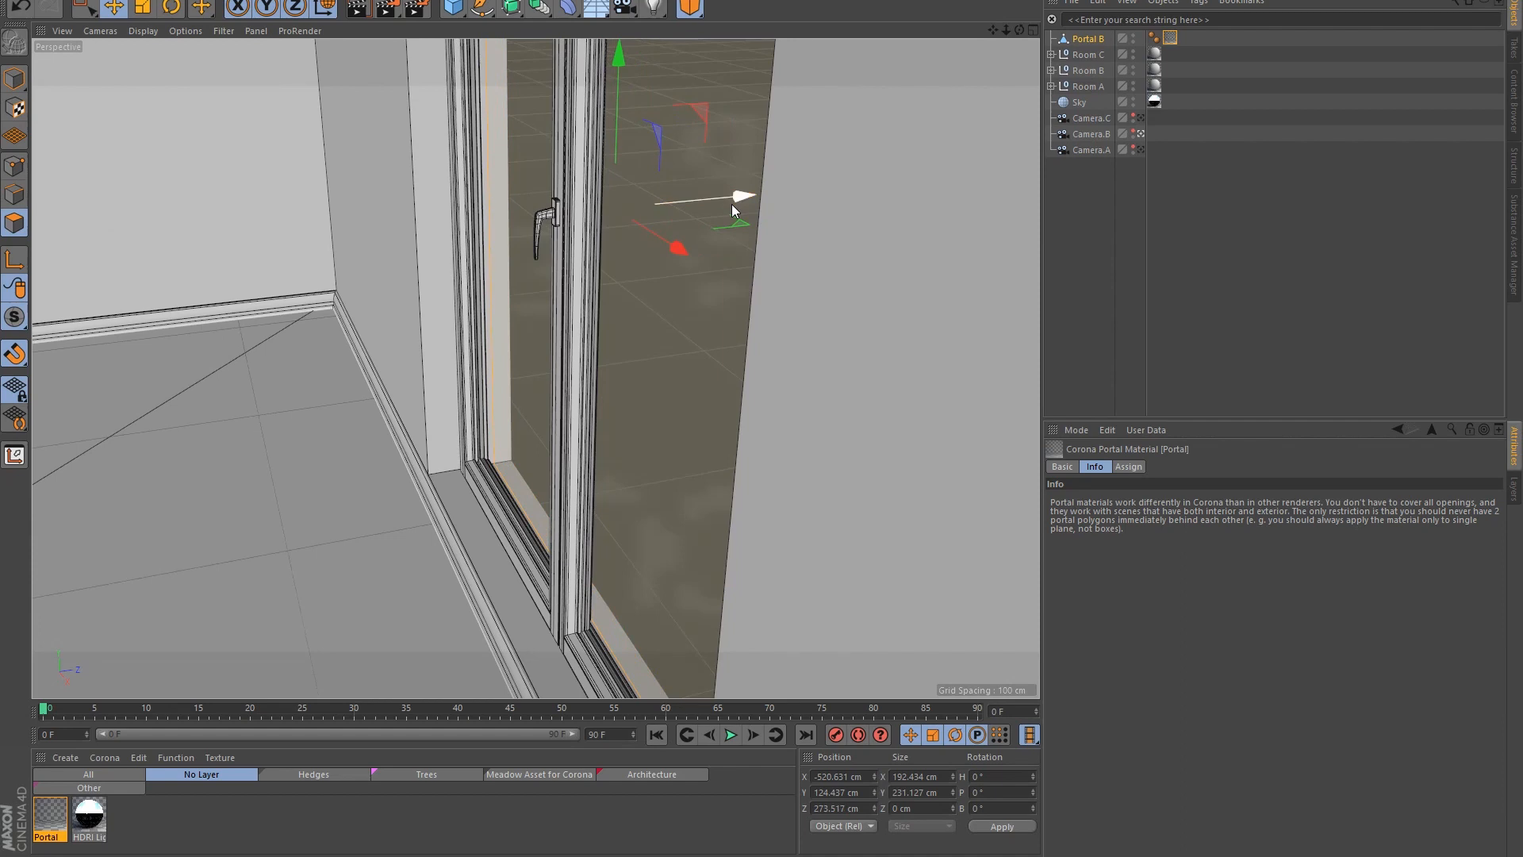
left_click_drag(731, 203, 538, 449, "alt")
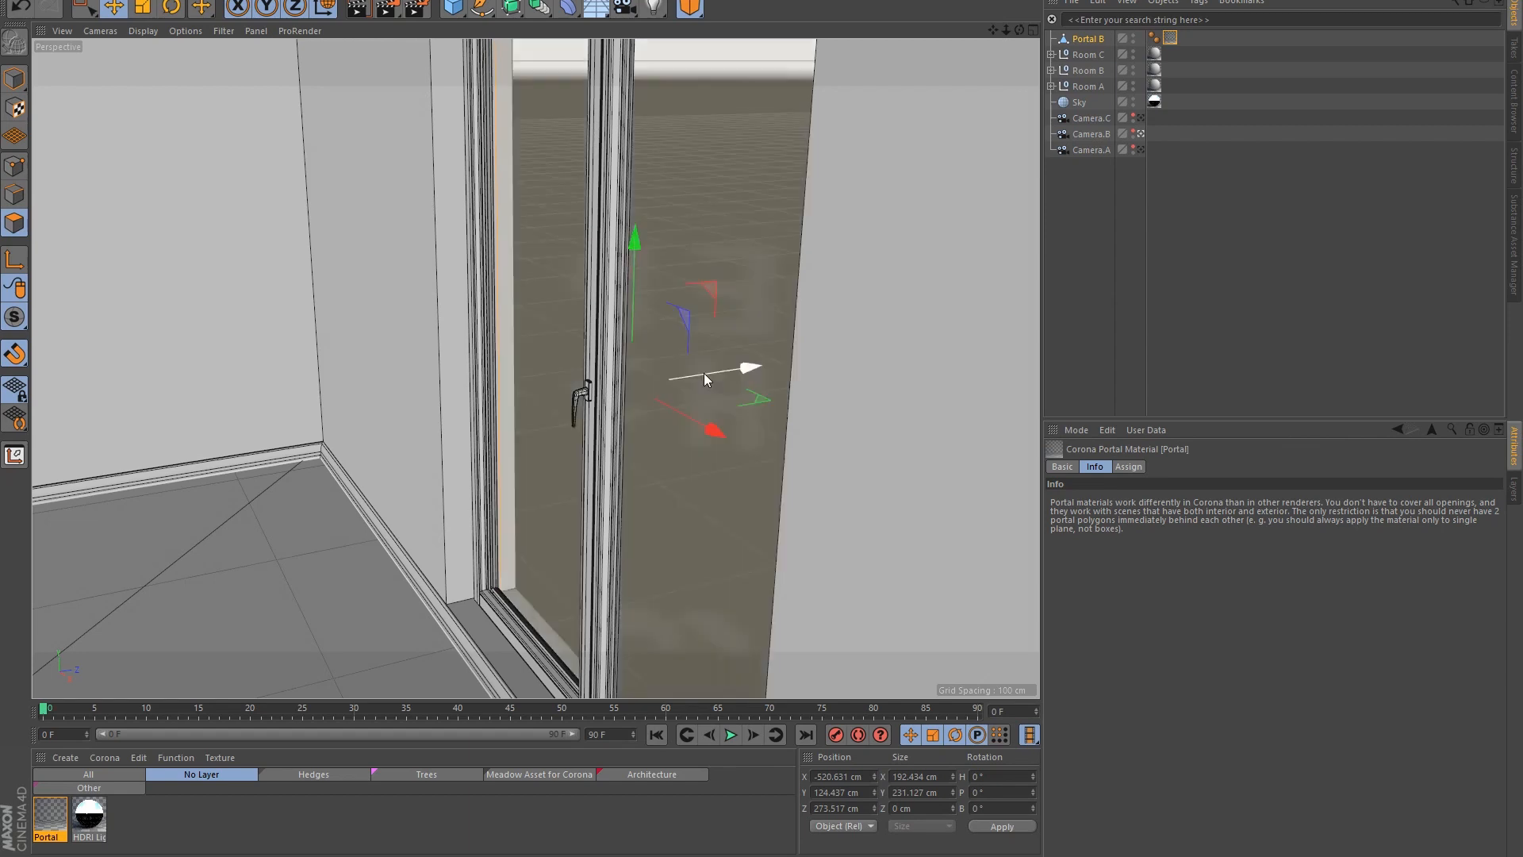
left_click_drag(702, 372, 735, 372)
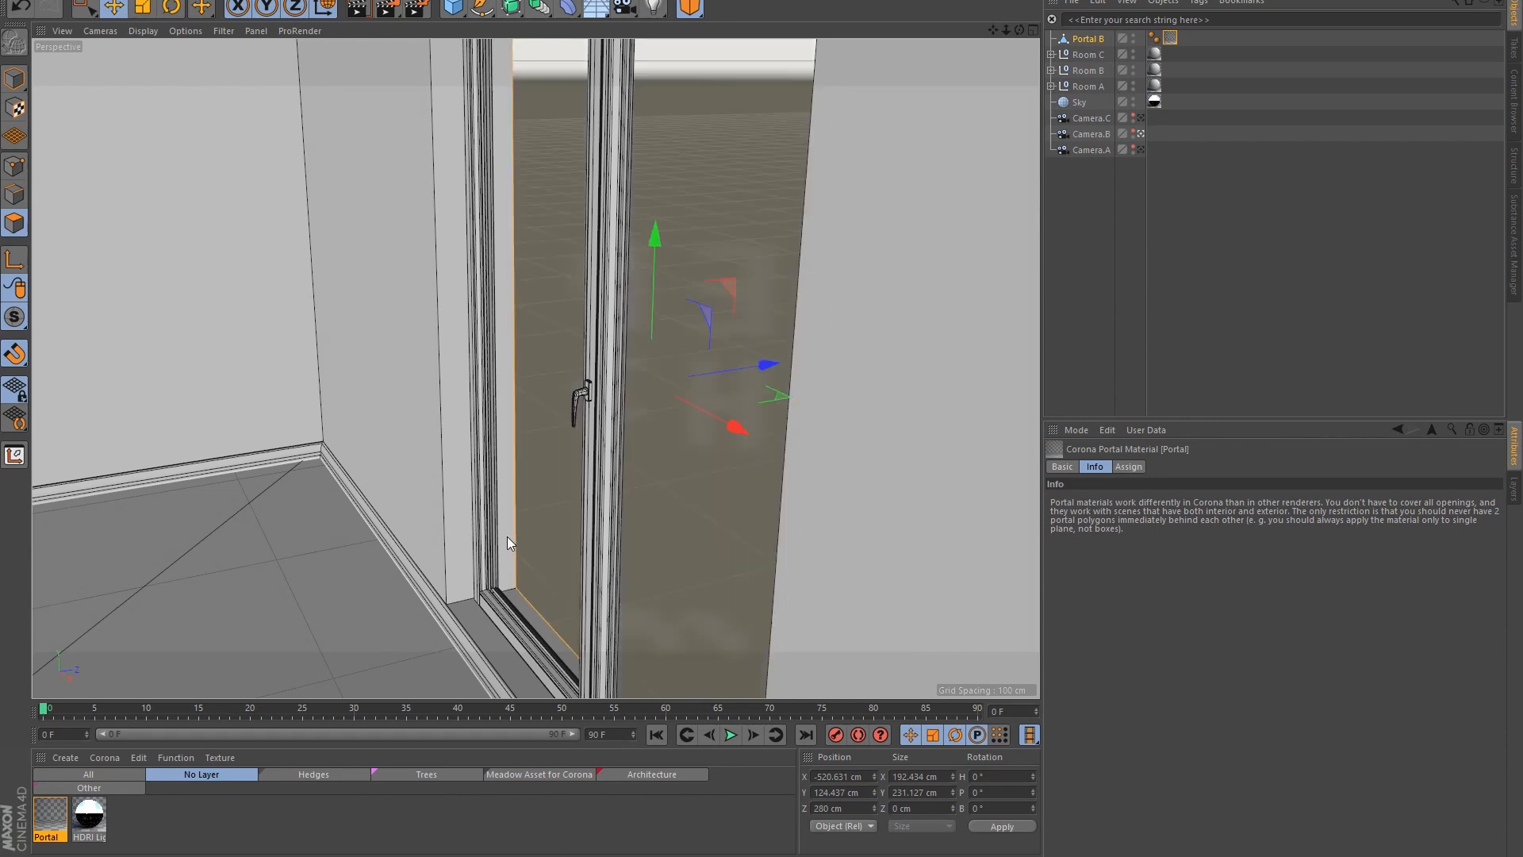
Step: Move Portal B outward along Z to about 292.4 cm and snap it back to the outer wall face at 280 cm
left_click_drag(730, 367, 721, 418)
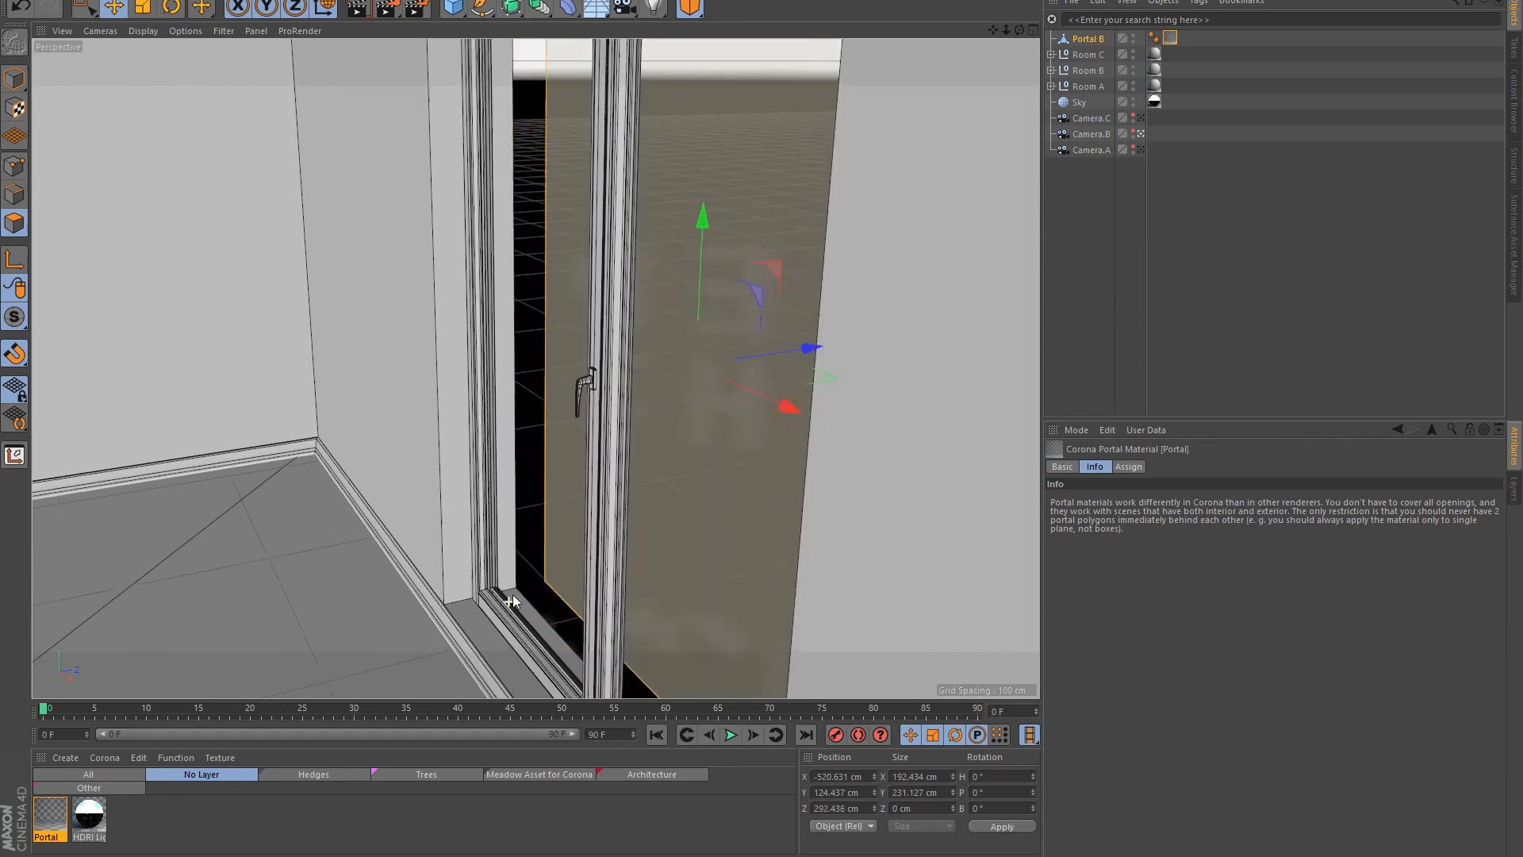
right_click_drag(510, 599, 584, 534, "alt")
left_click_drag(529, 579, 365, 609, "alt")
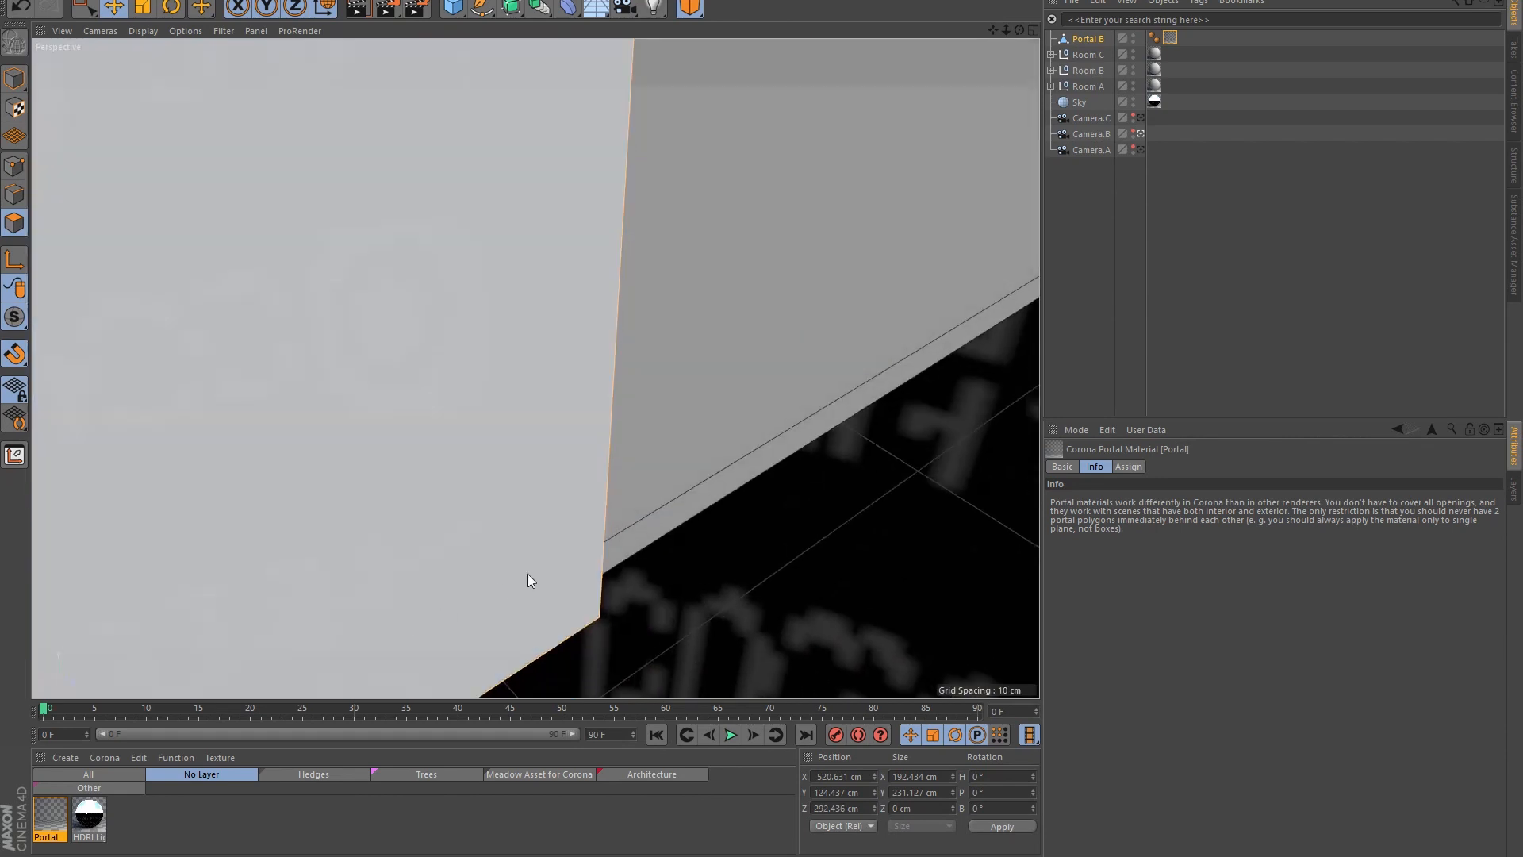
left_click_drag(646, 545, 500, 567, "alt")
left_click_drag(544, 467, 570, 452)
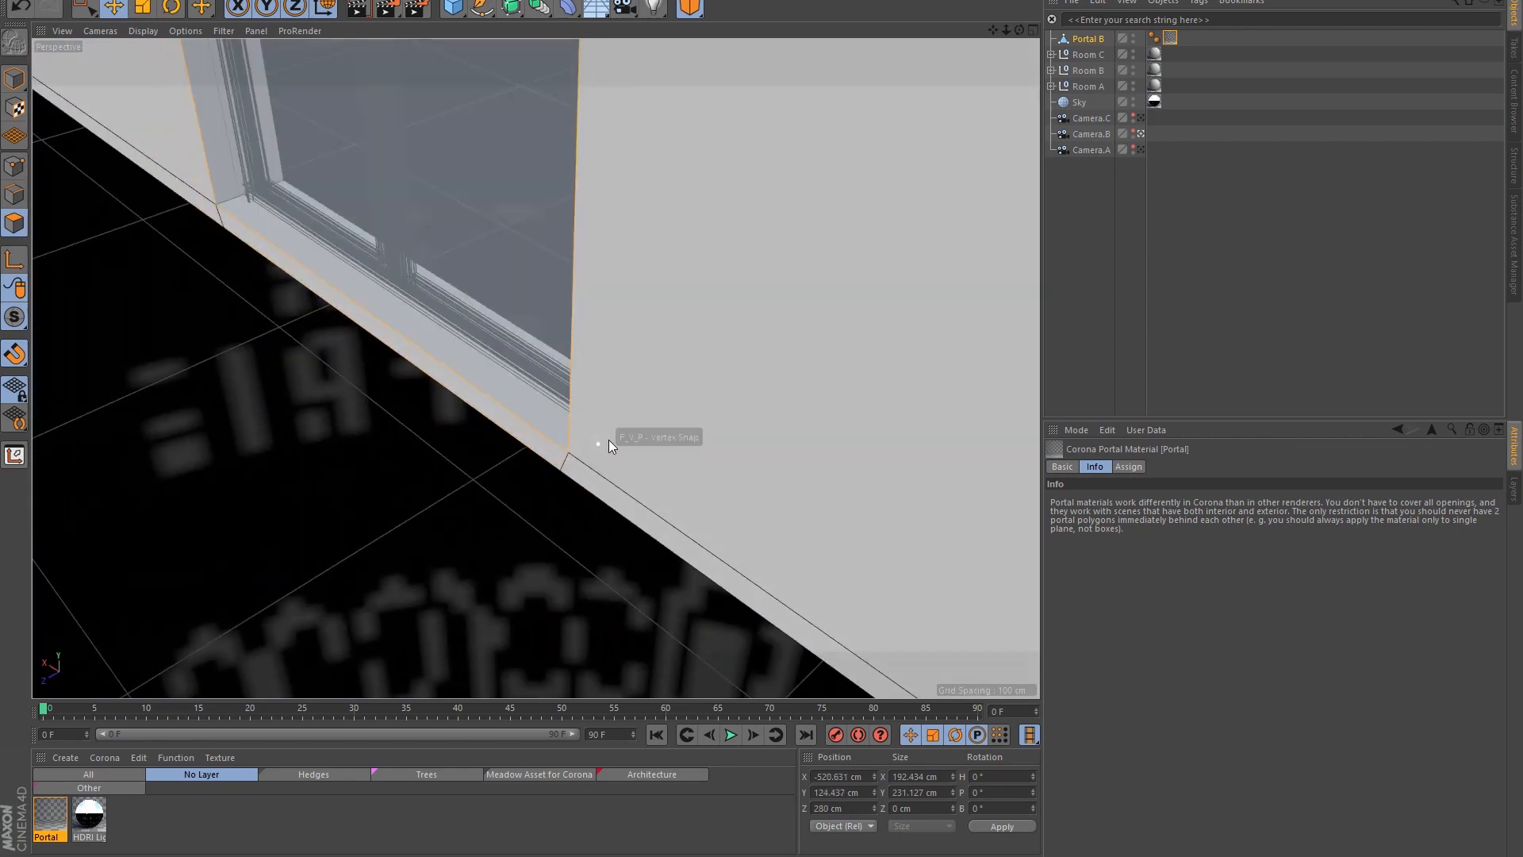
Step: Move Portal B outward along Z to about 304.8 cm, leaving a gap between it and the window opening
left_click_drag(613, 363, 650, 400, "alt")
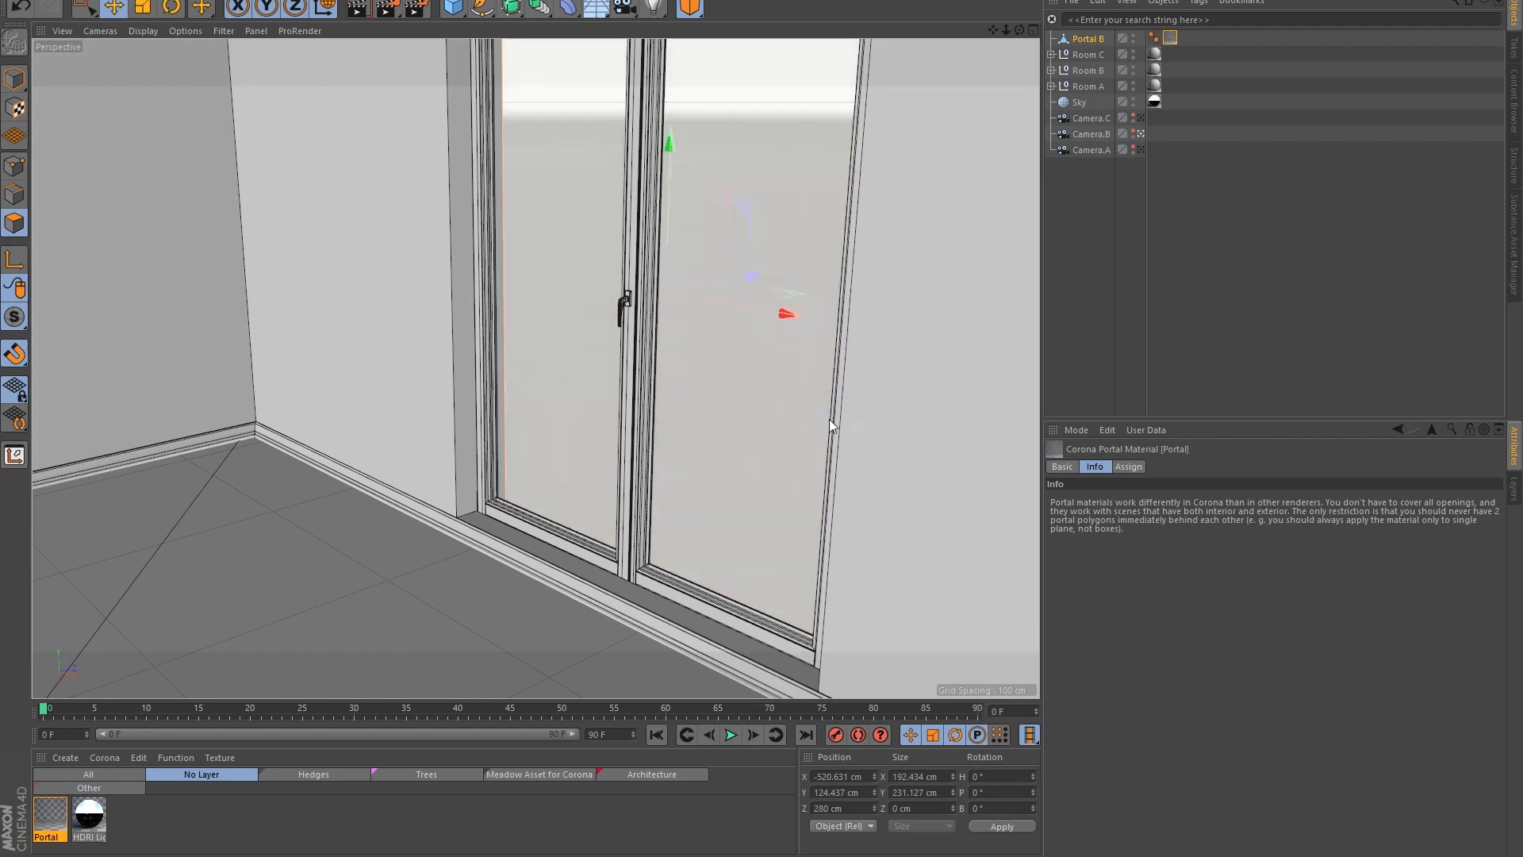
left_click_drag(744, 277, 781, 270)
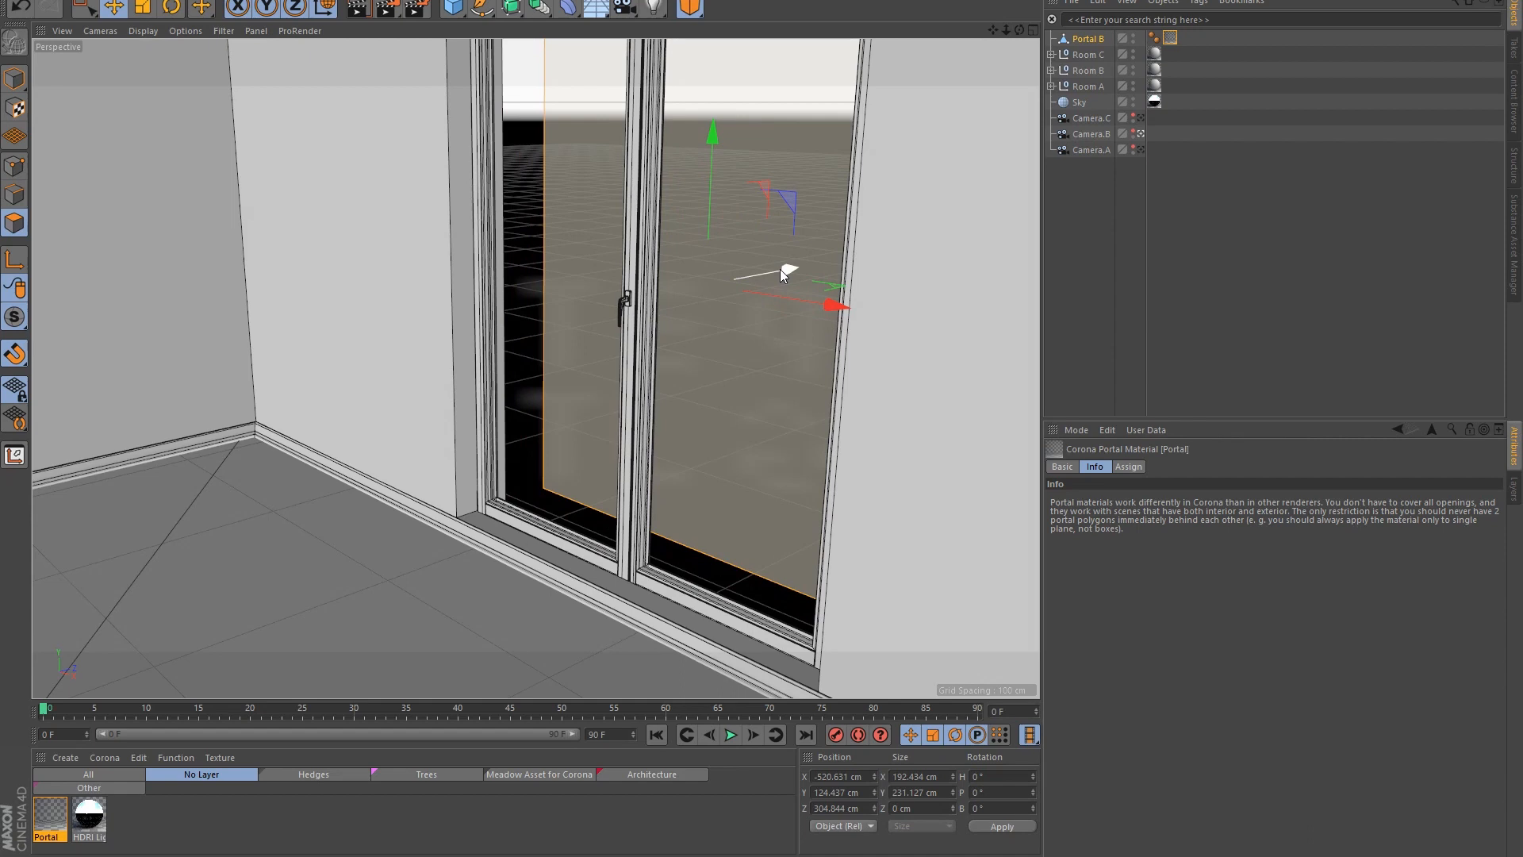
middle_click_drag(779, 269, 760, 274, "alt")
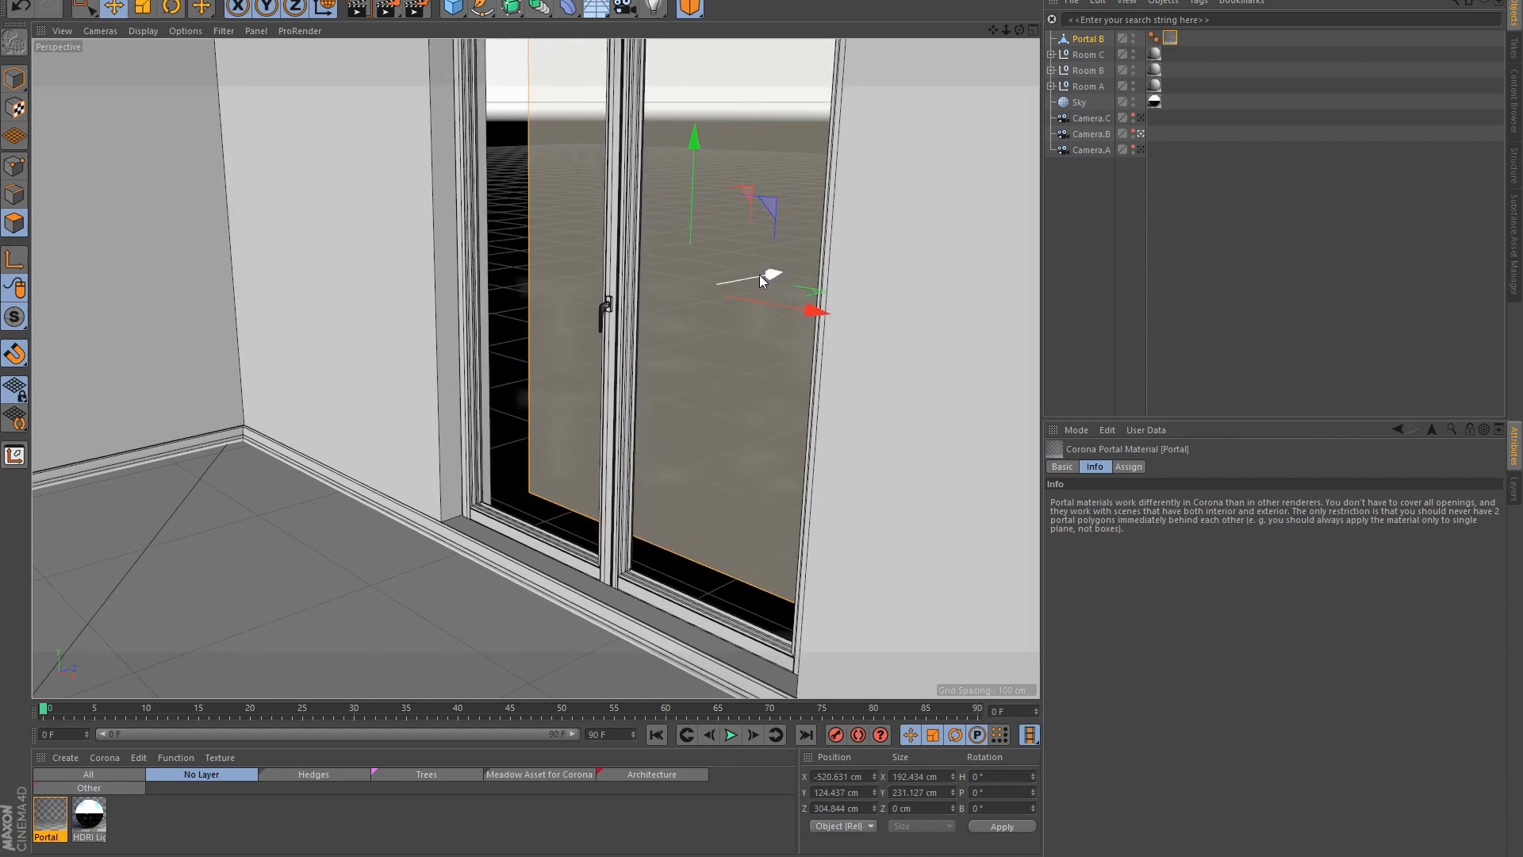
Step: Turn off snapping and scale Portal B down to about 126.4 × 151.9 cm, and up to about 234.3 × 281.4 cm
key("ctrl+shift+z")
key("ctrl+shift+z")
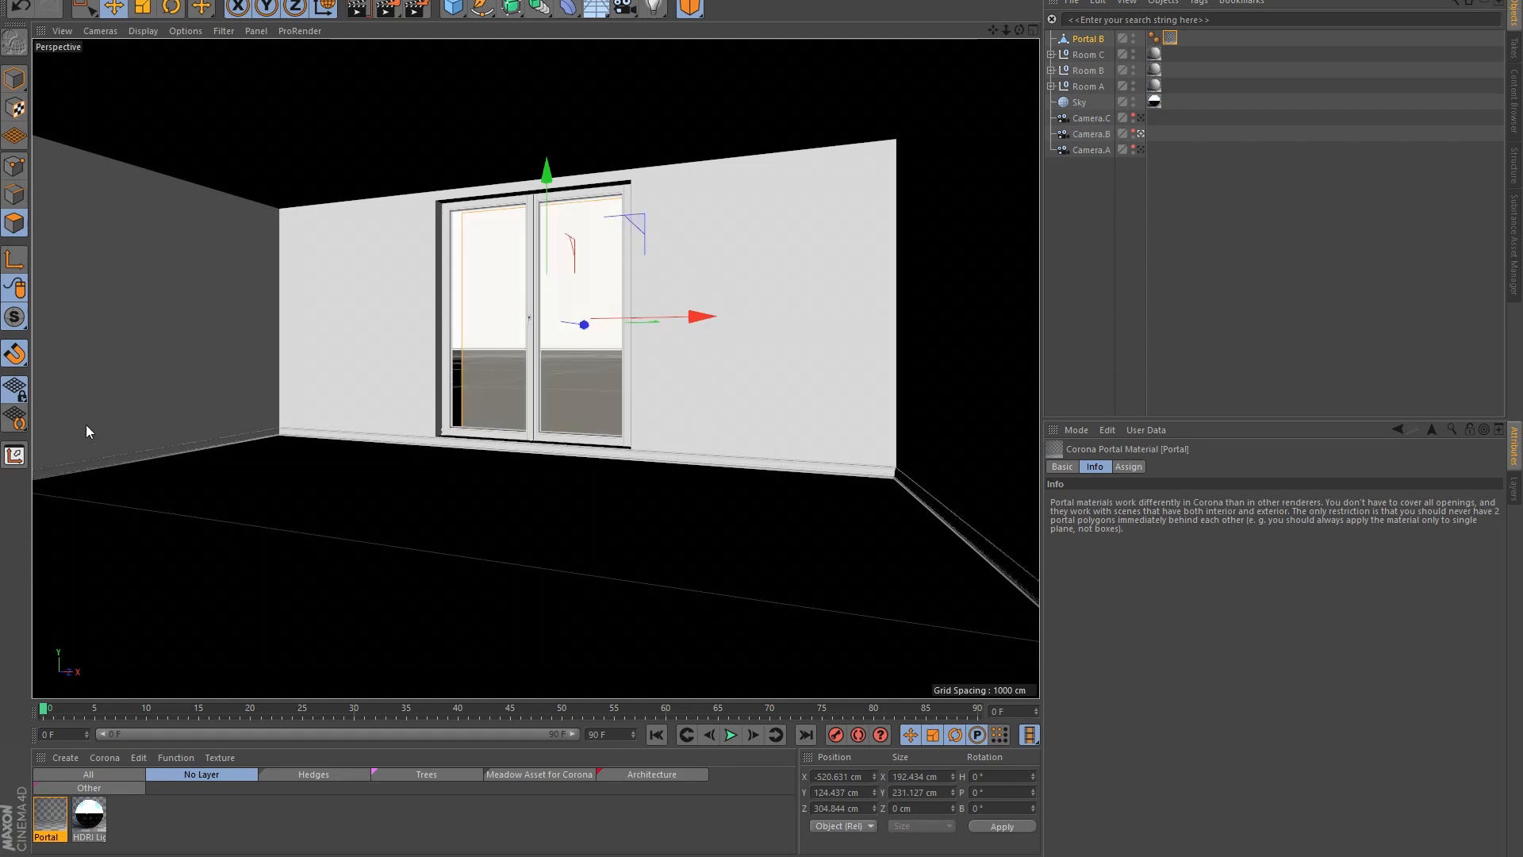
left_click(14, 353)
key("t")
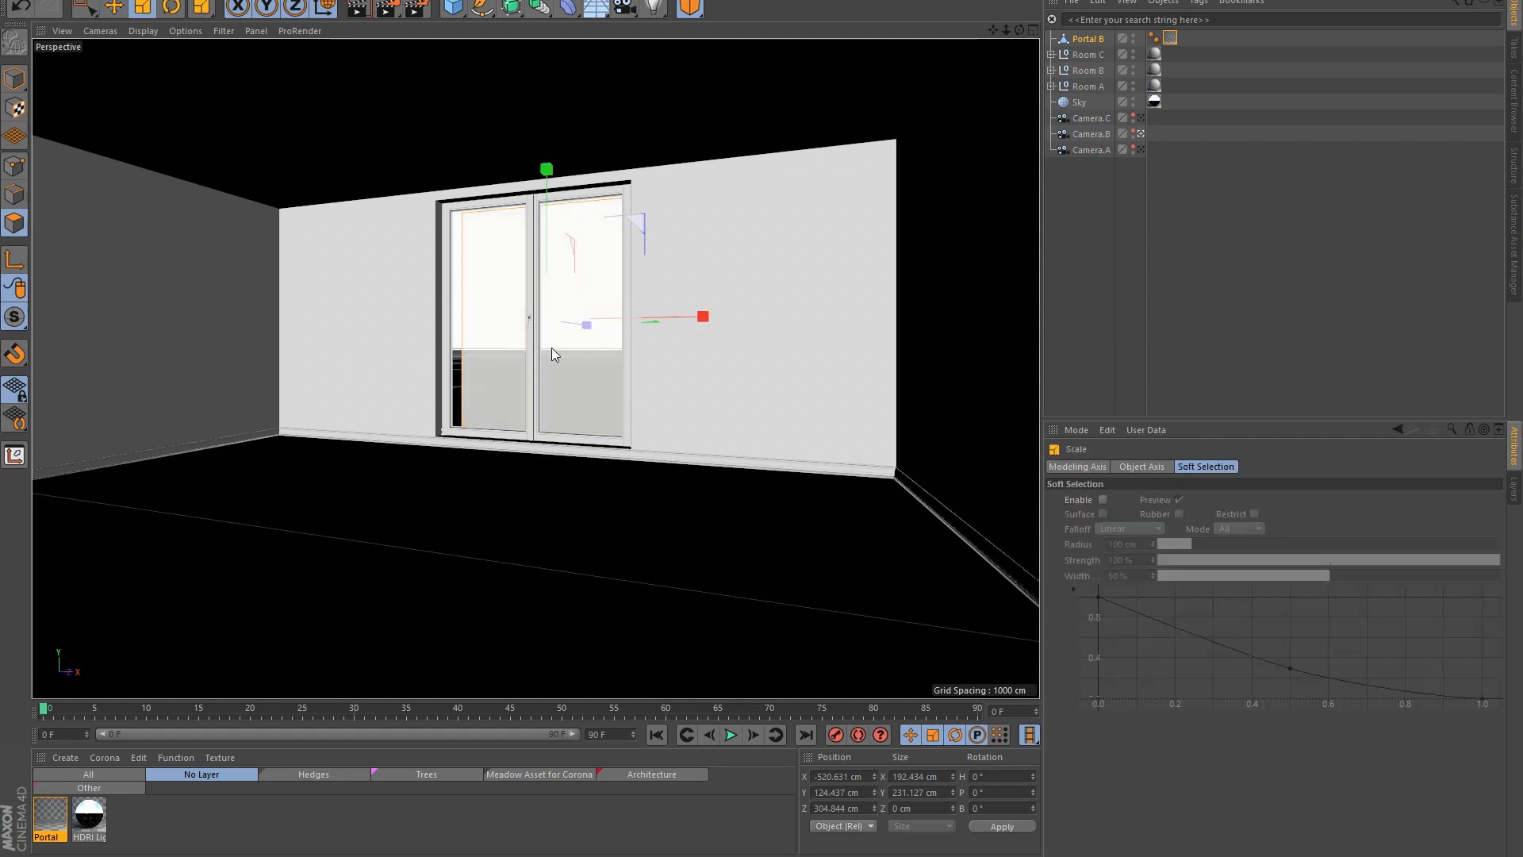
left_click_drag(773, 239, 608, 353)
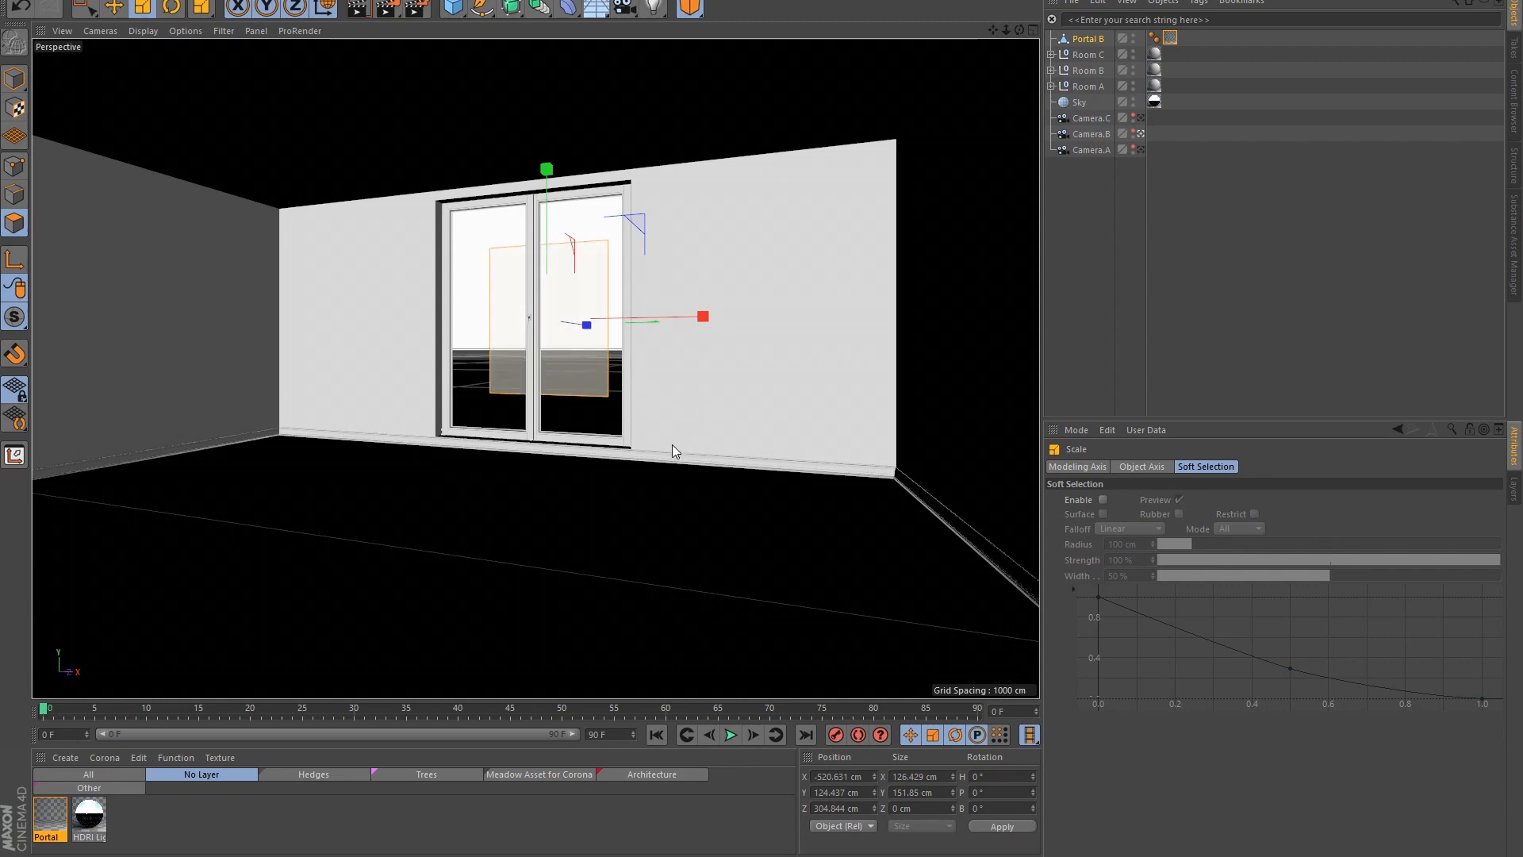
left_click_drag(673, 444, 1023, 221)
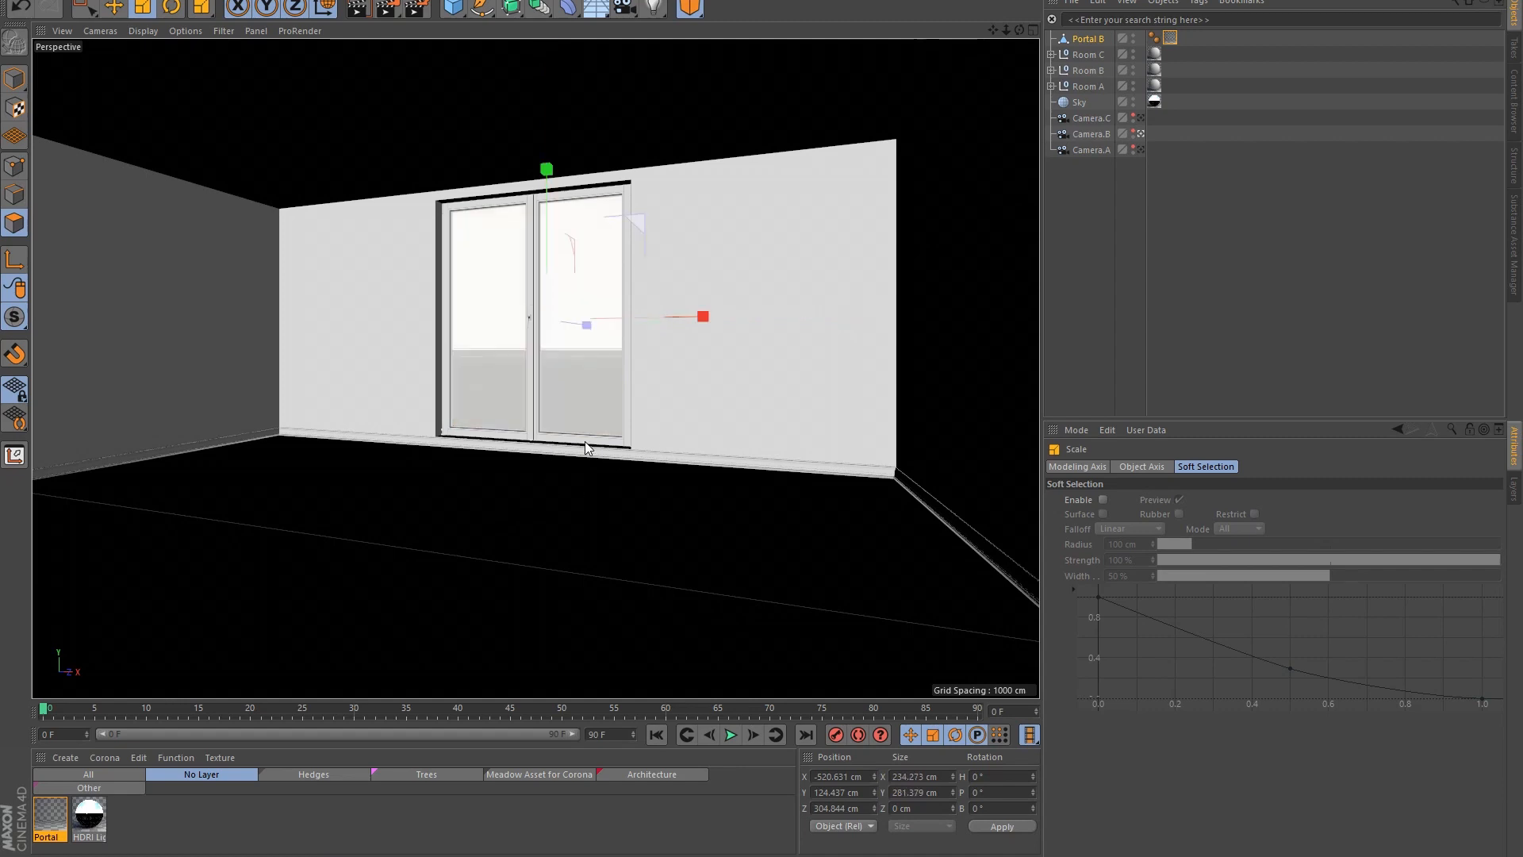
key("ctrl+shift+z")
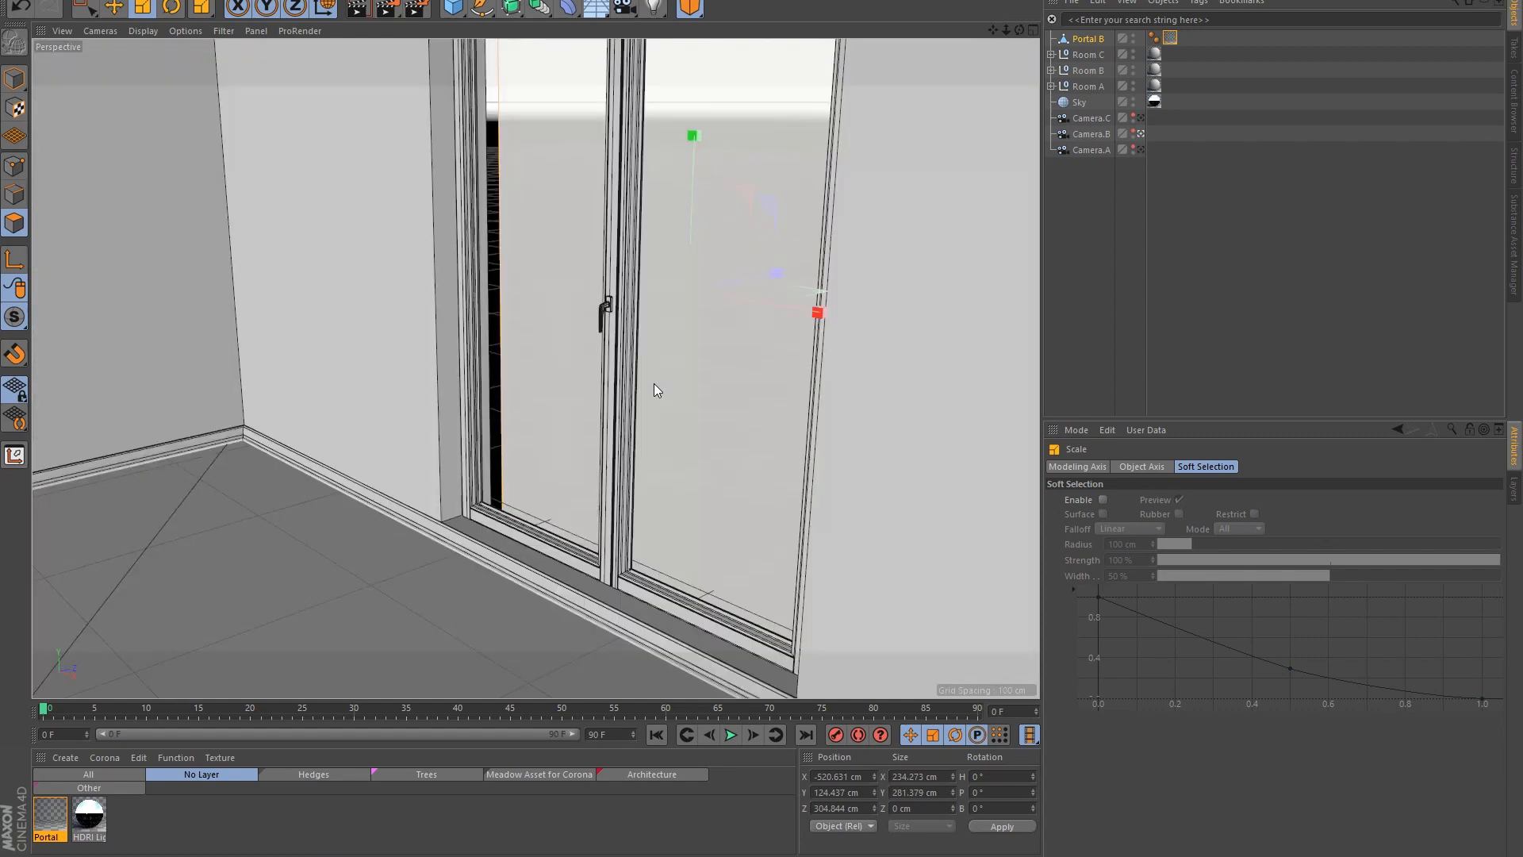
Step: Move the enlarged Portal B along Z to about 291.2 cm, pushing it into the outer wall around the window
key("e")
left_click_drag(565, 500, 450, 511, "alt")
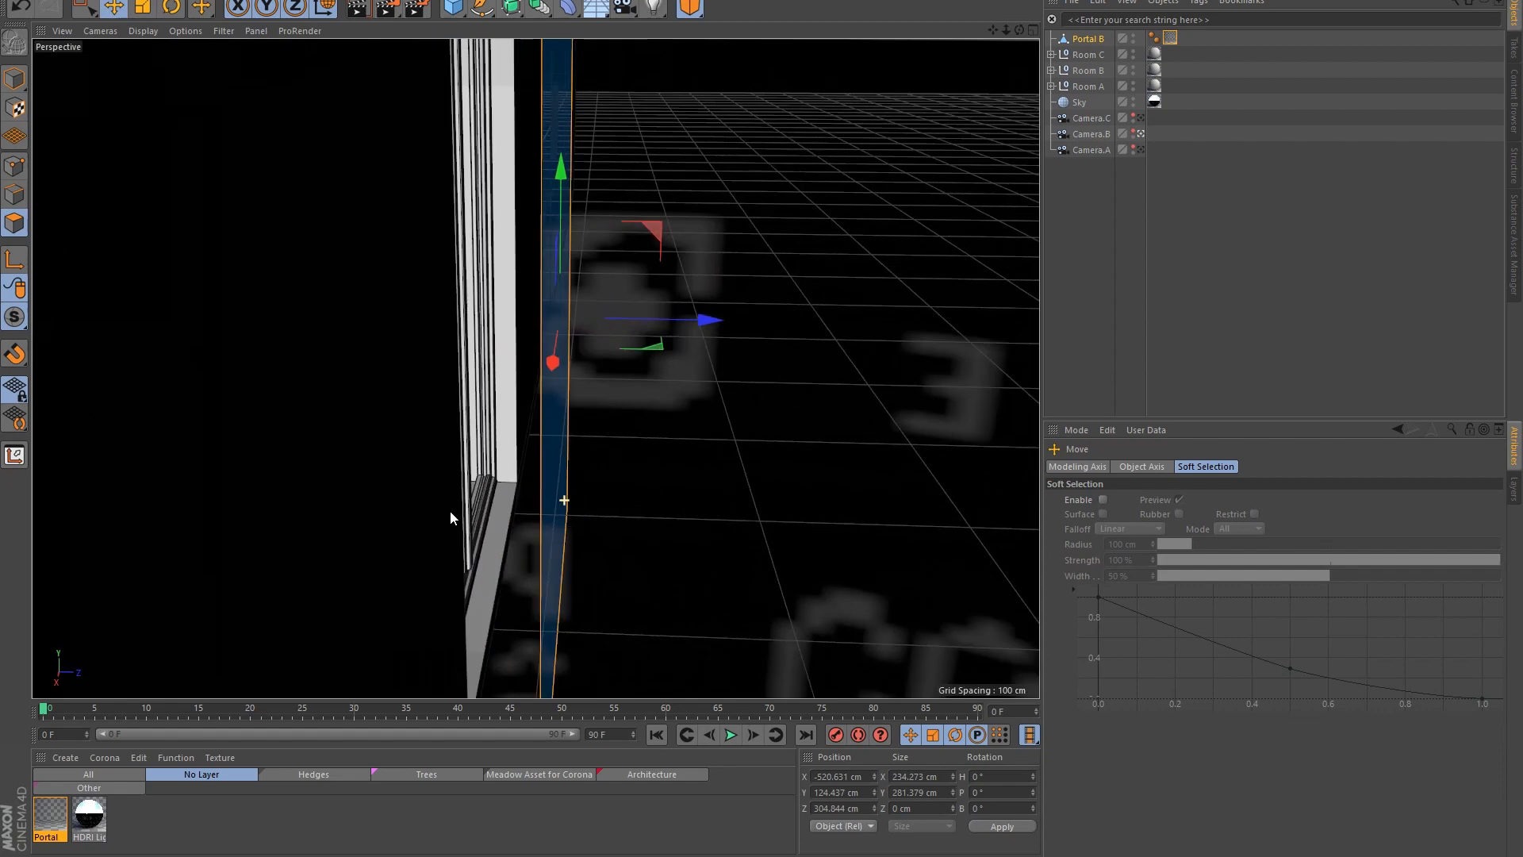
scroll(520, 468, "up", 3)
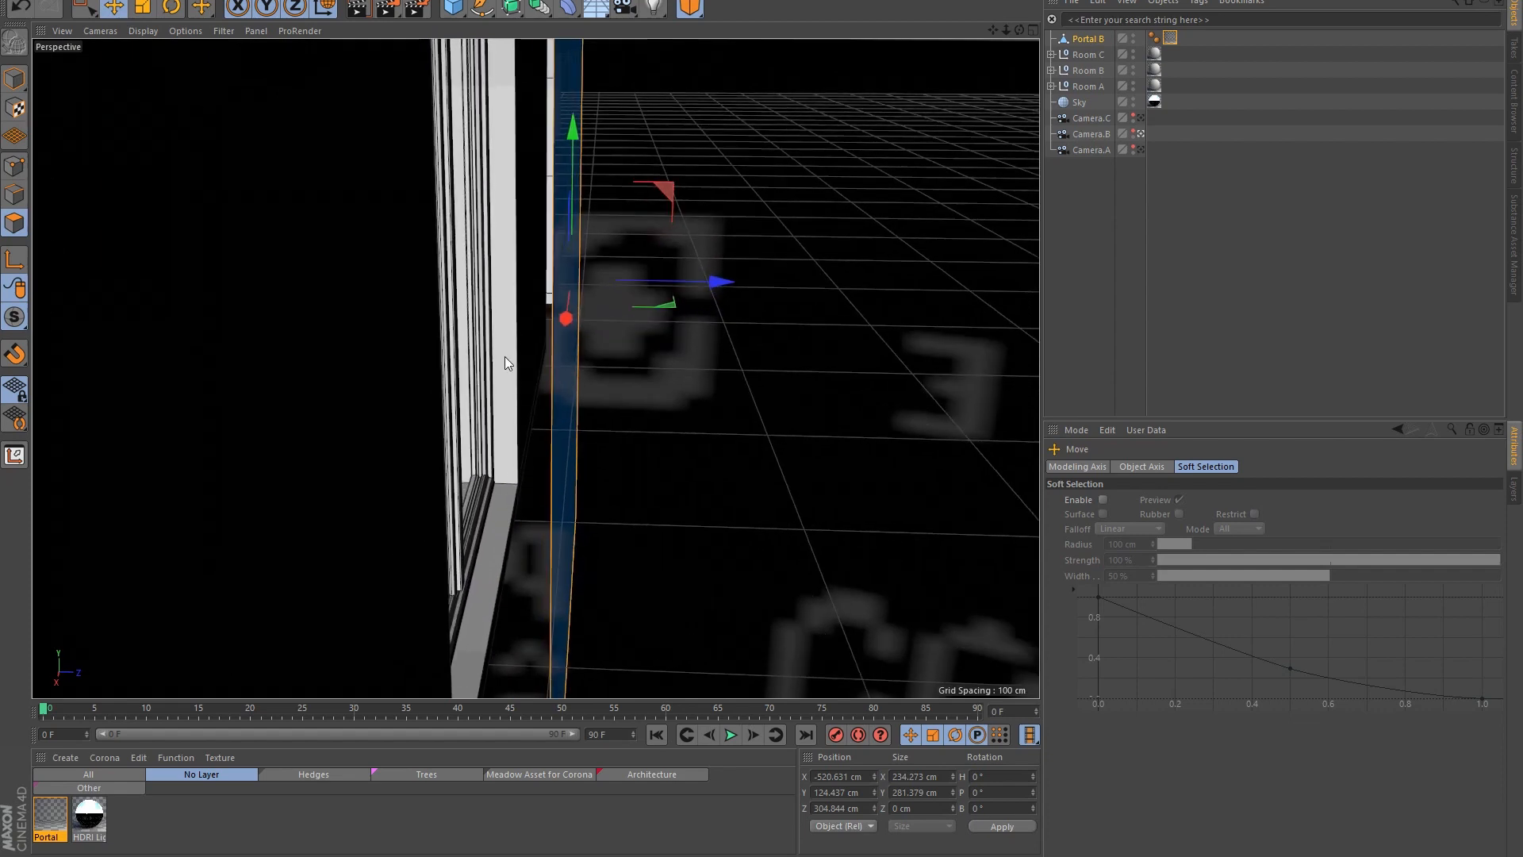
left_click_drag(723, 292, 674, 292)
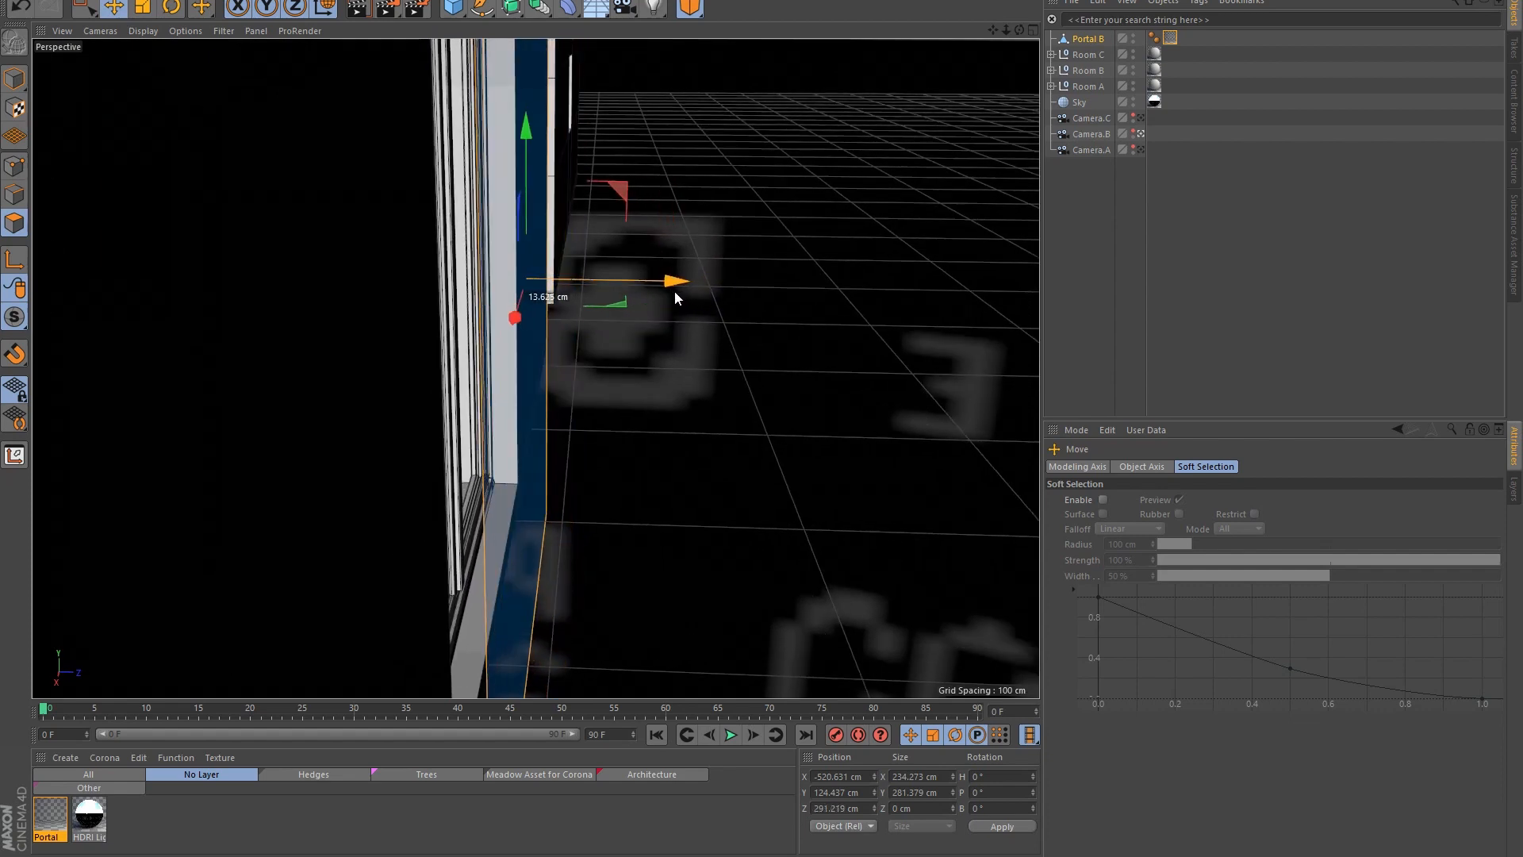
key("ctrl+shift+z")
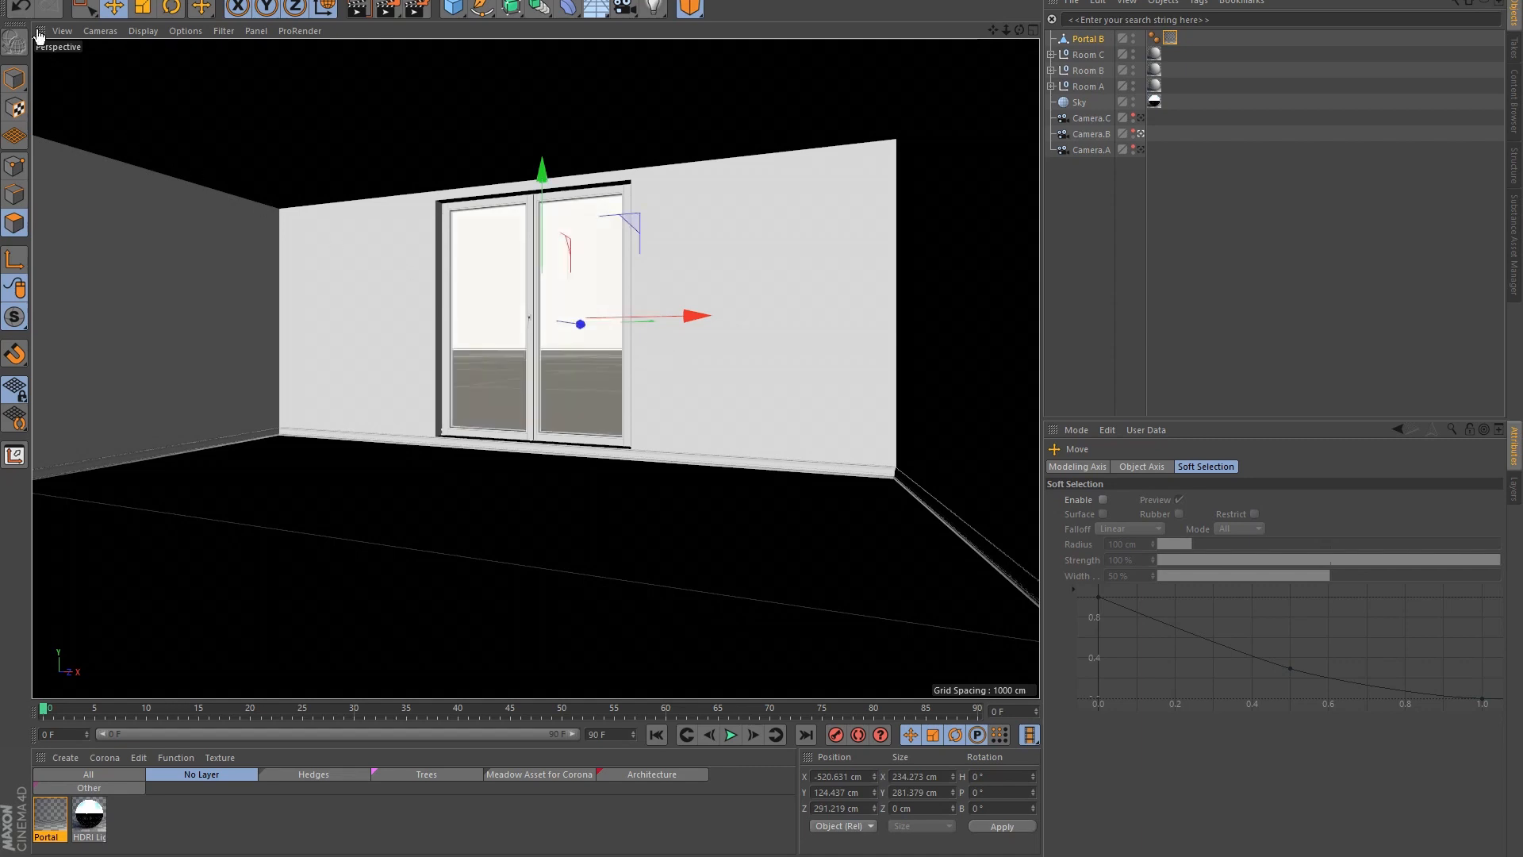
Step: Undo the recent scaling and moves of Portal B, back to the snapped position on the outer wall face
left_click(24, 8)
left_click(28, 11)
left_click(28, 12)
left_click(28, 12)
left_click(28, 11)
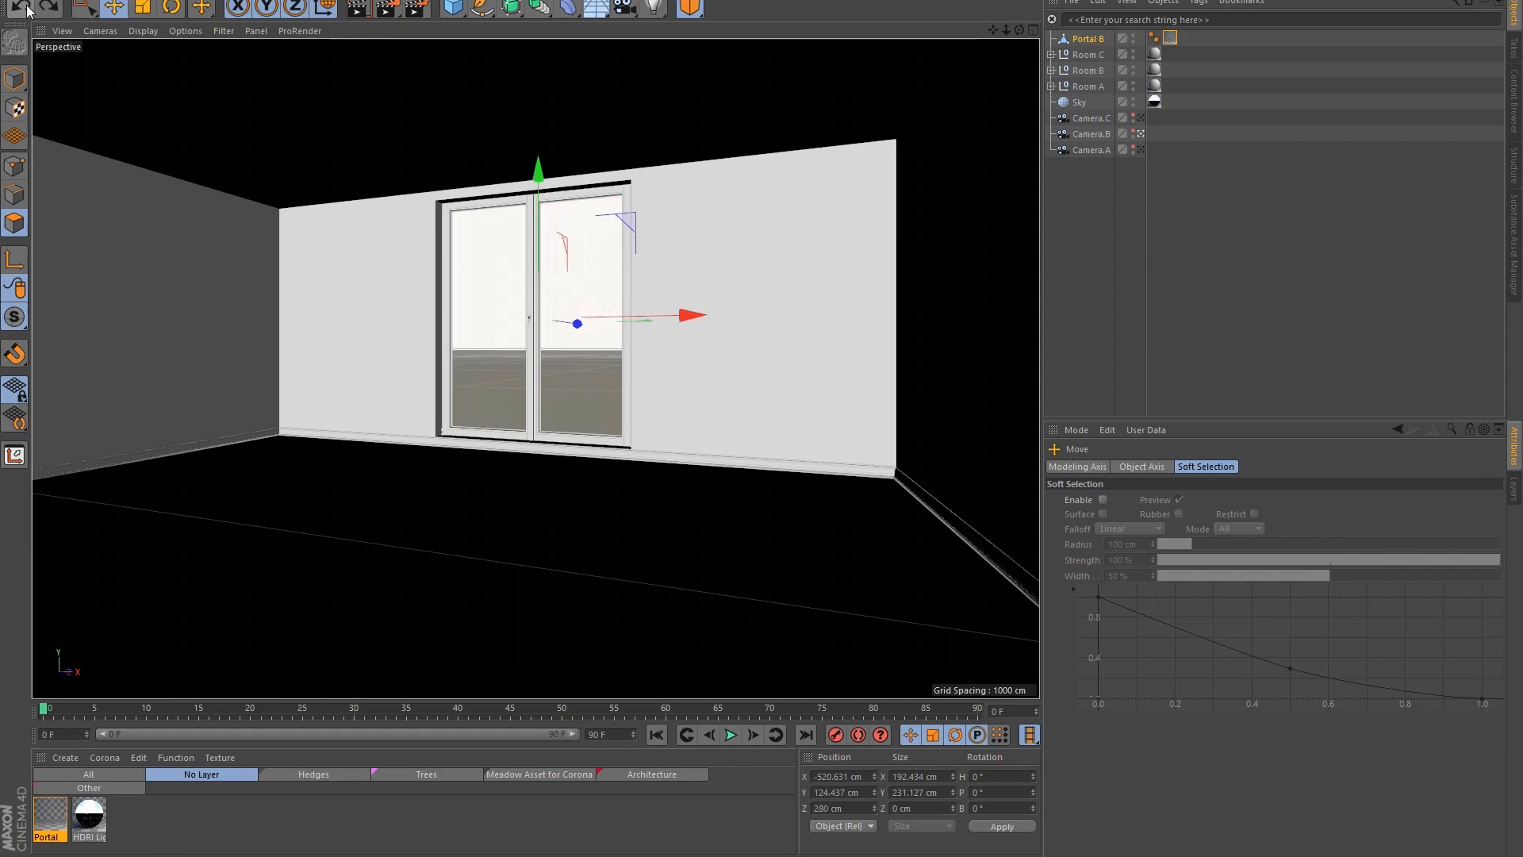
left_click(27, 11)
Step: Try placing Portal B on the interior side of the window, at about 254.8 cm along Z, and undo the move
left_click_drag(511, 483, 463, 436, "alt")
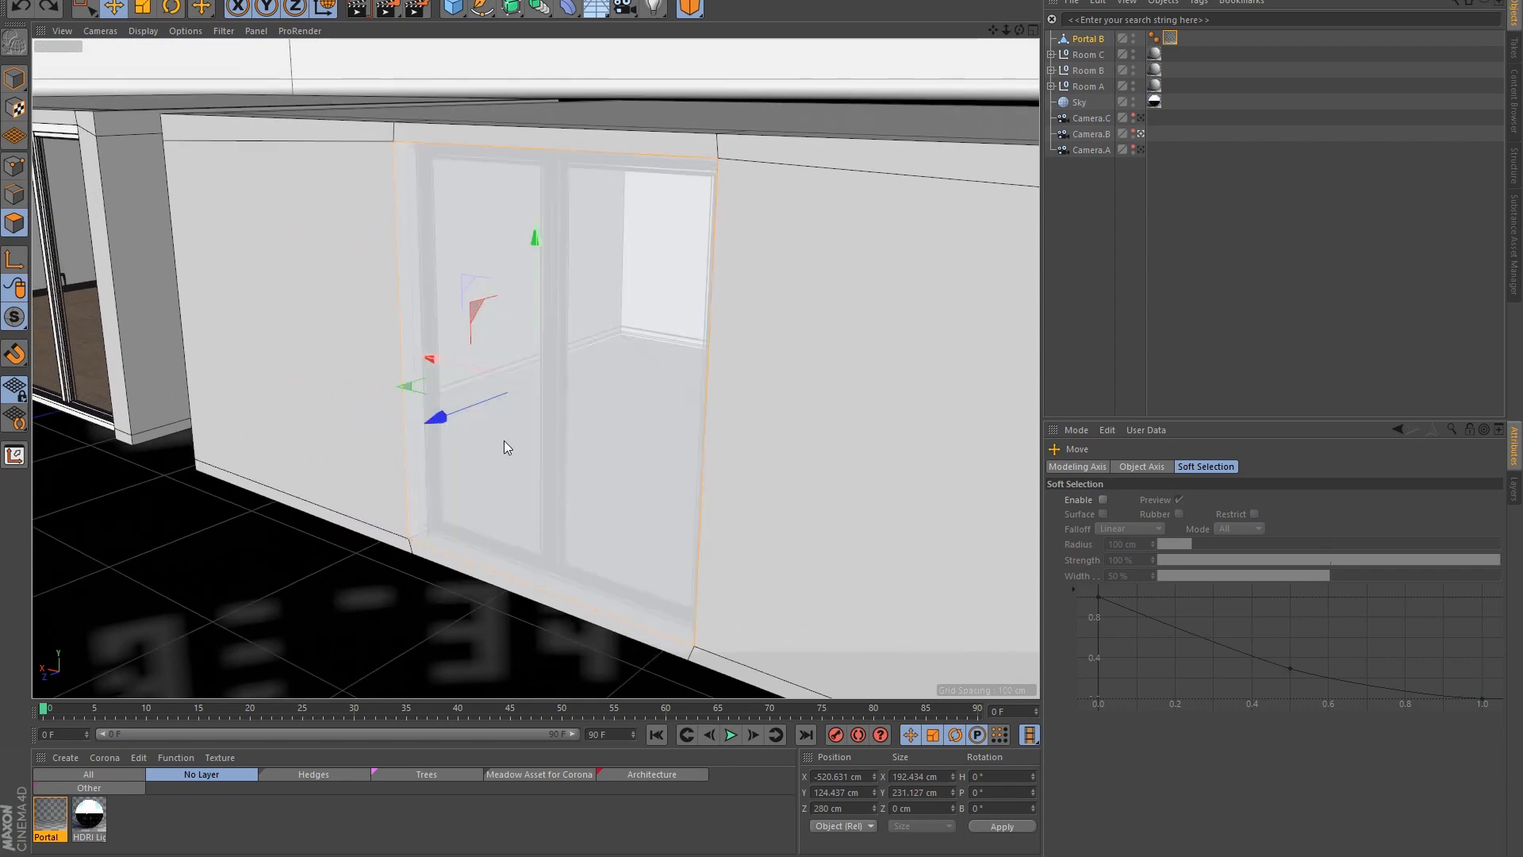
left_click_drag(503, 441, 716, 445, "alt")
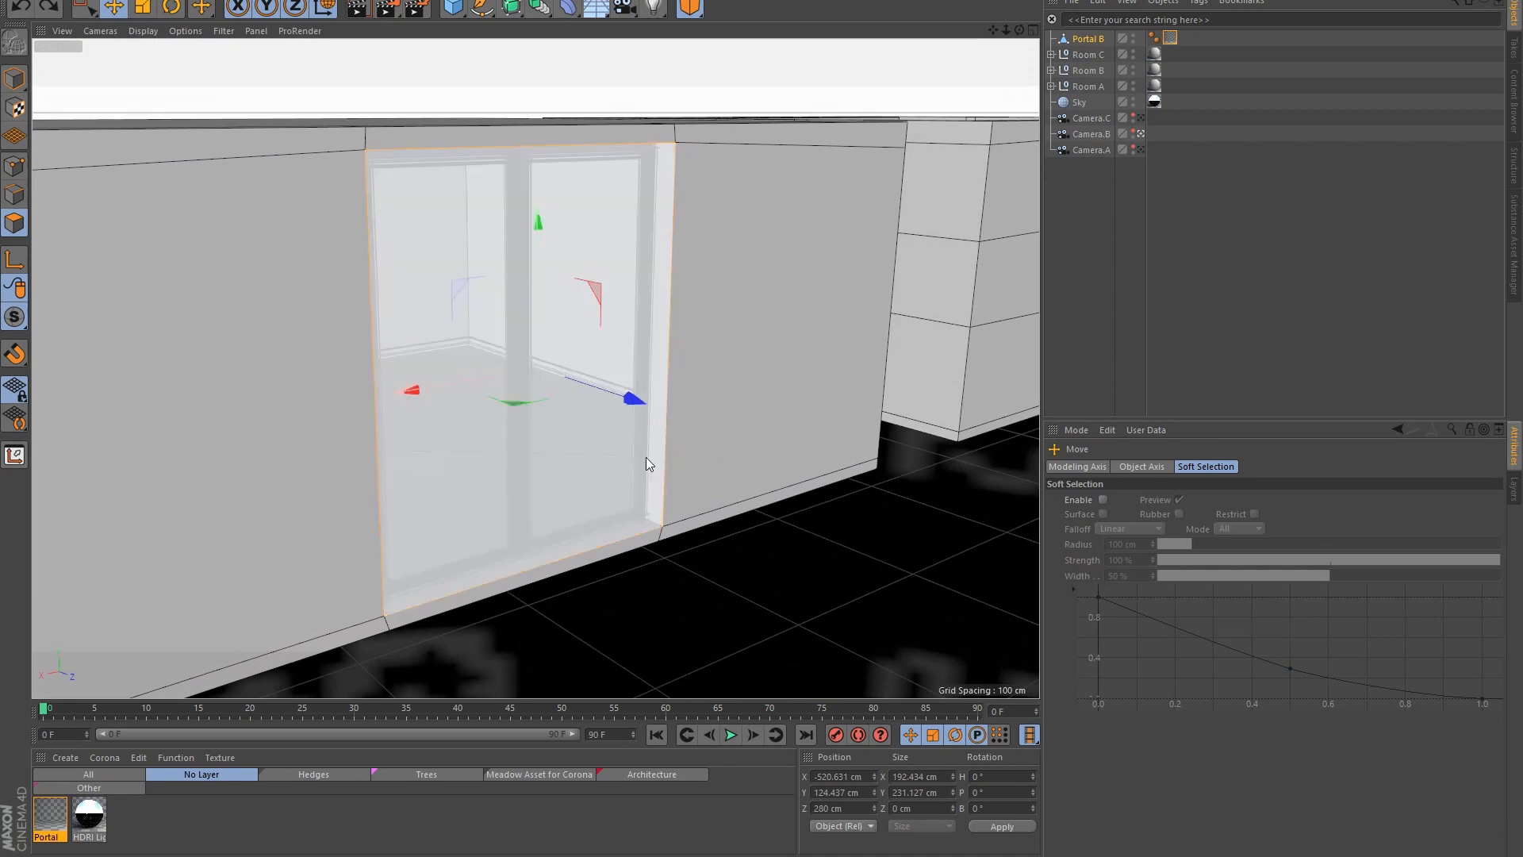
scroll(556, 453, "up", 5)
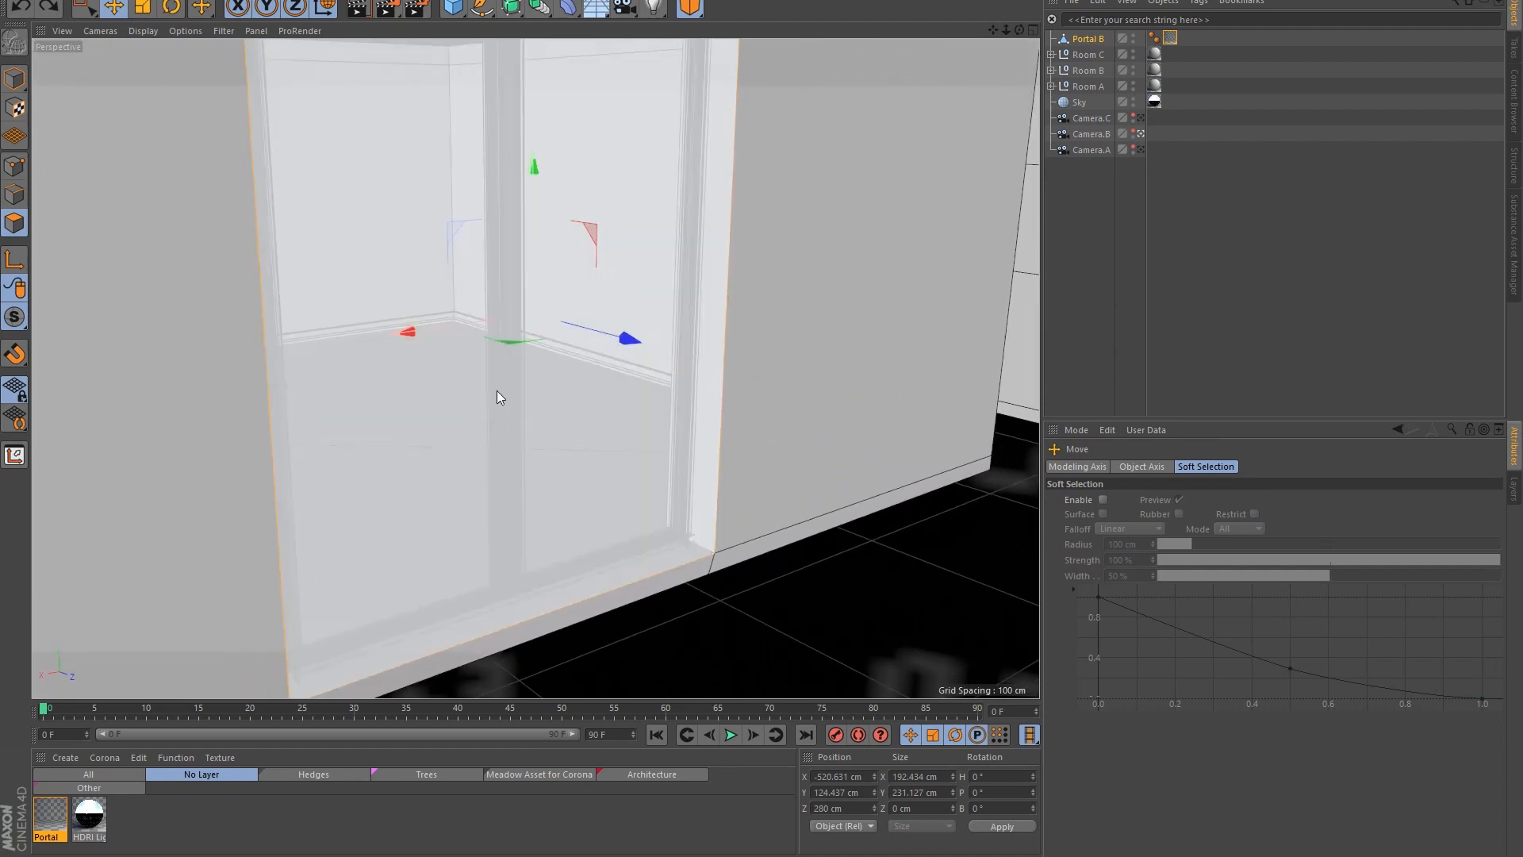
left_click_drag(498, 396, 769, 377, "alt")
left_click_drag(637, 263, 547, 299)
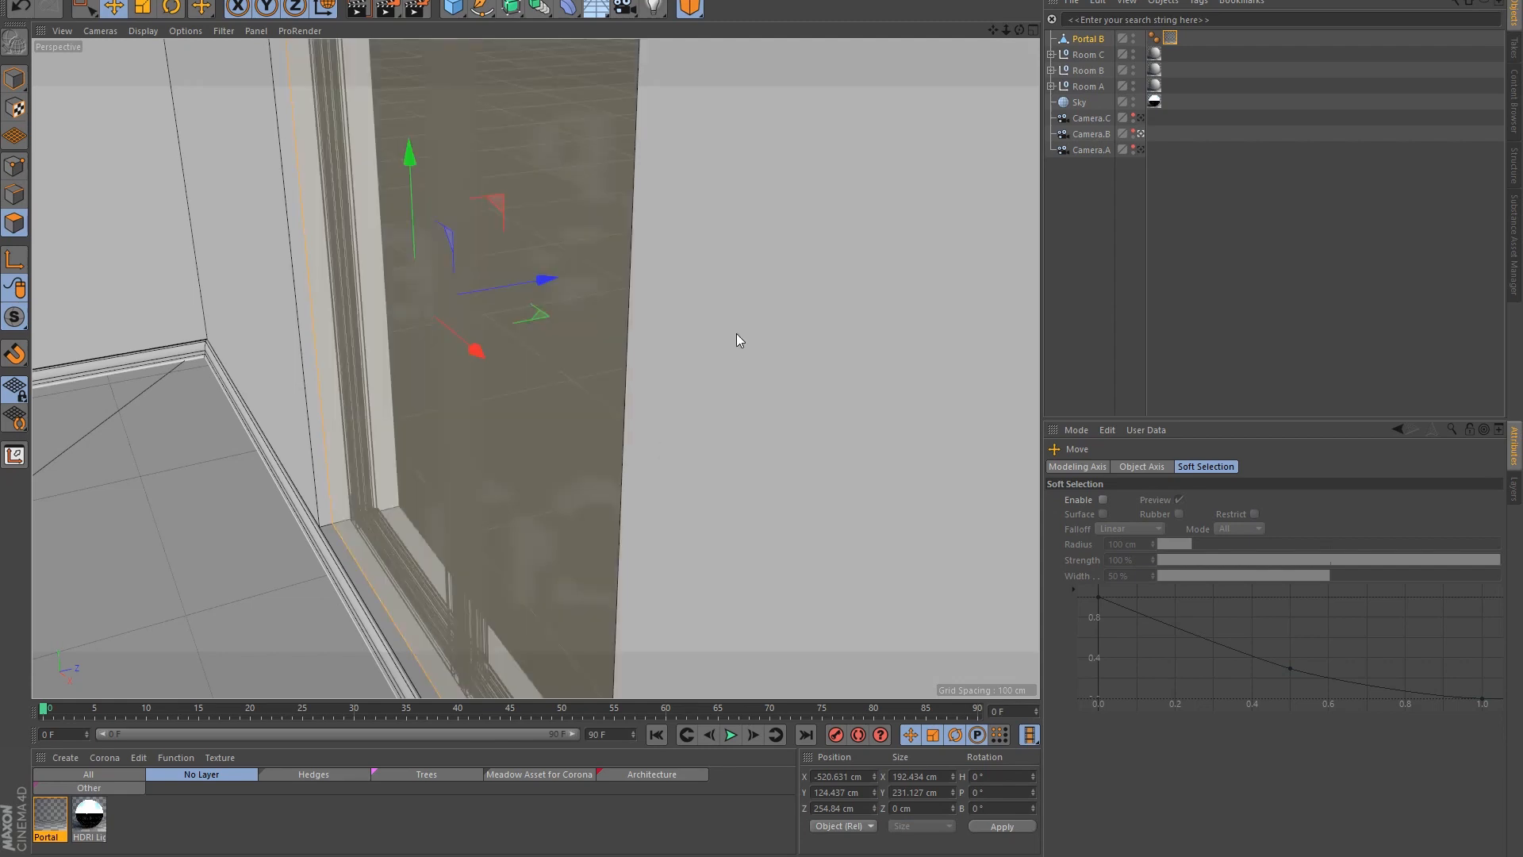
scroll(737, 339, "down", 5)
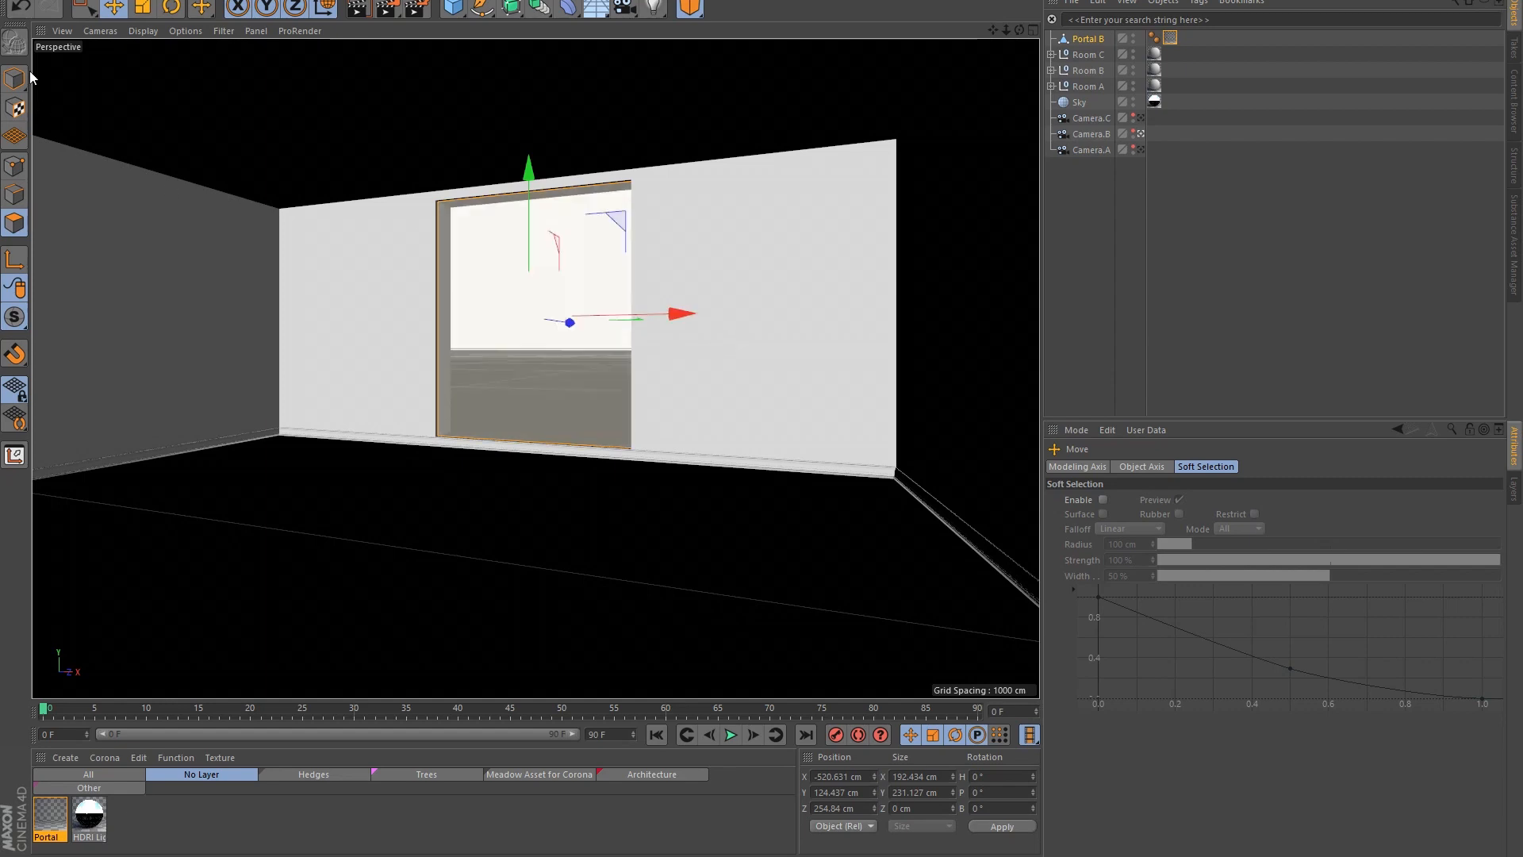
left_click(21, 11)
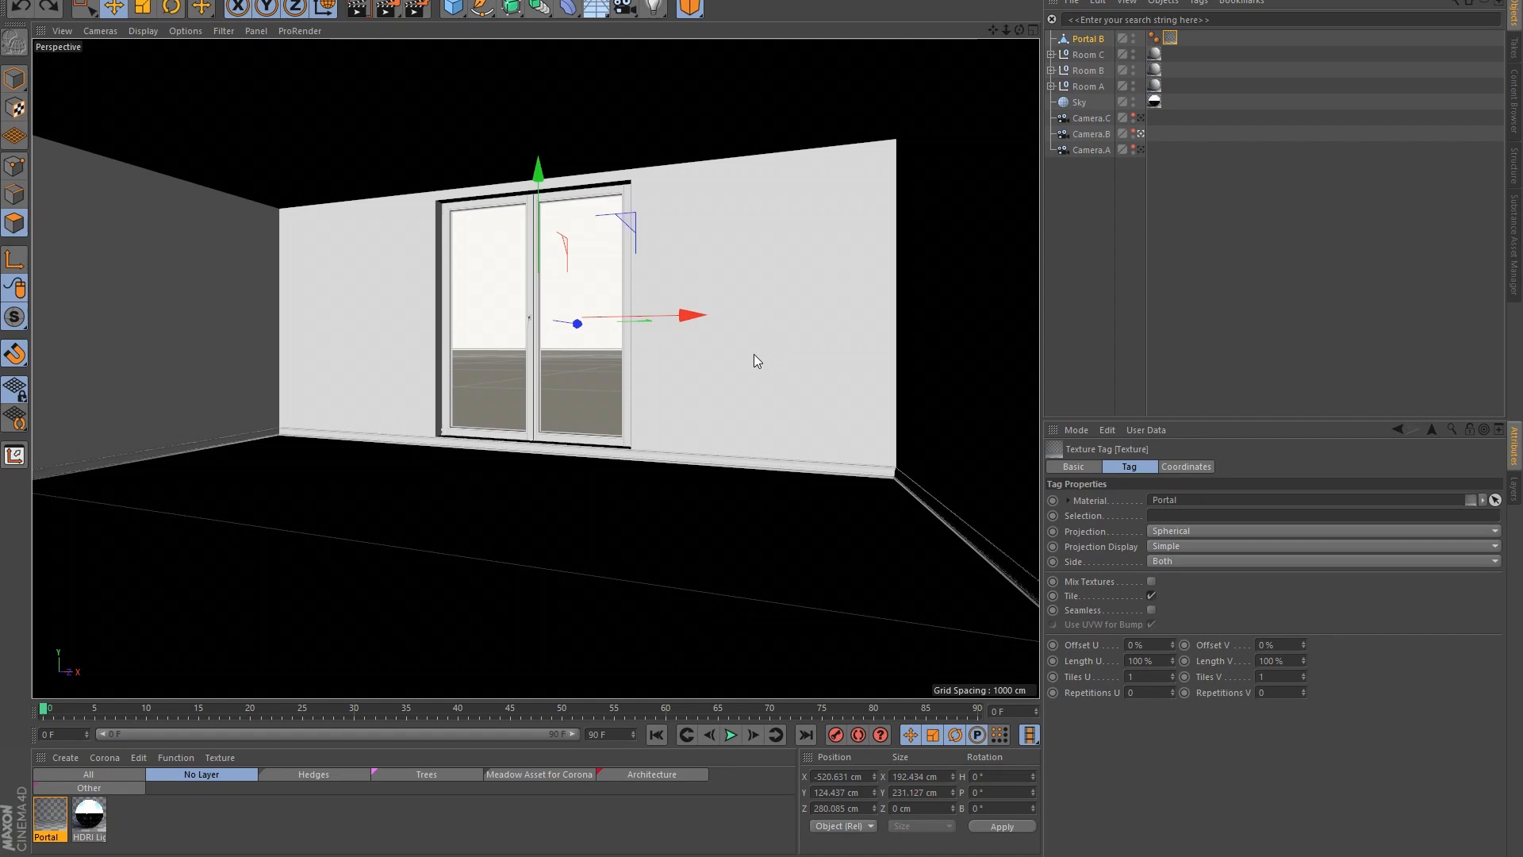
Step: Examine the roofless room beside Room B, including its partition wall and small window openings, from above and outside
middle_click(753, 354)
middle_click(760, 357)
mouse_move(661, 397)
left_mouse_down("alt")
mouse_move(600, 430)
mouse_move(655, 417)
left_mouse_up("alt")
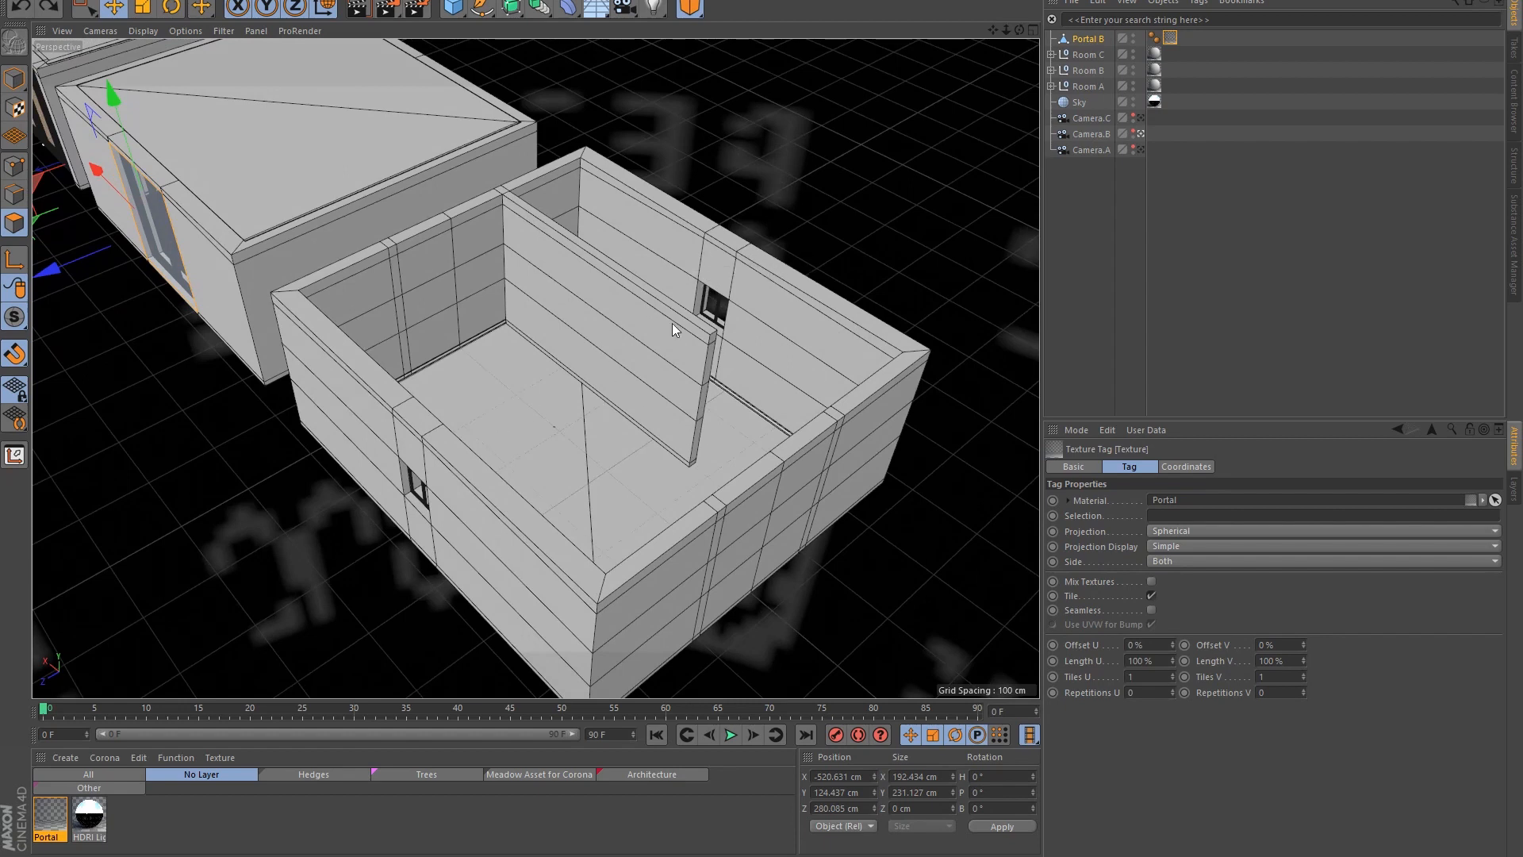
left_click_drag(664, 425, 641, 386, "alt")
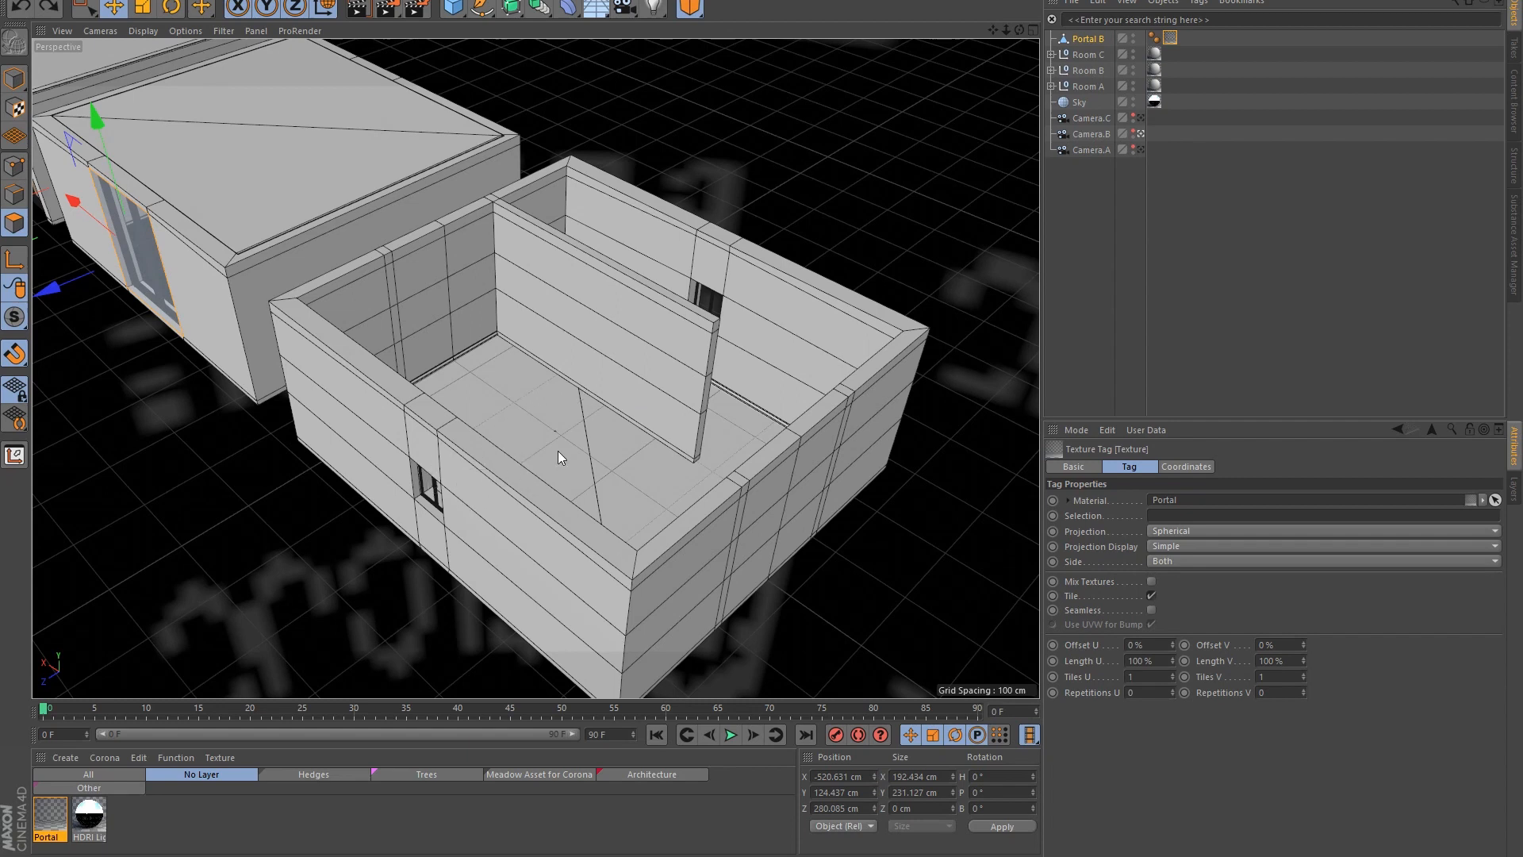
left_click_drag(558, 452, 516, 473, "alt")
middle_click_drag(515, 467, 631, 389, "alt")
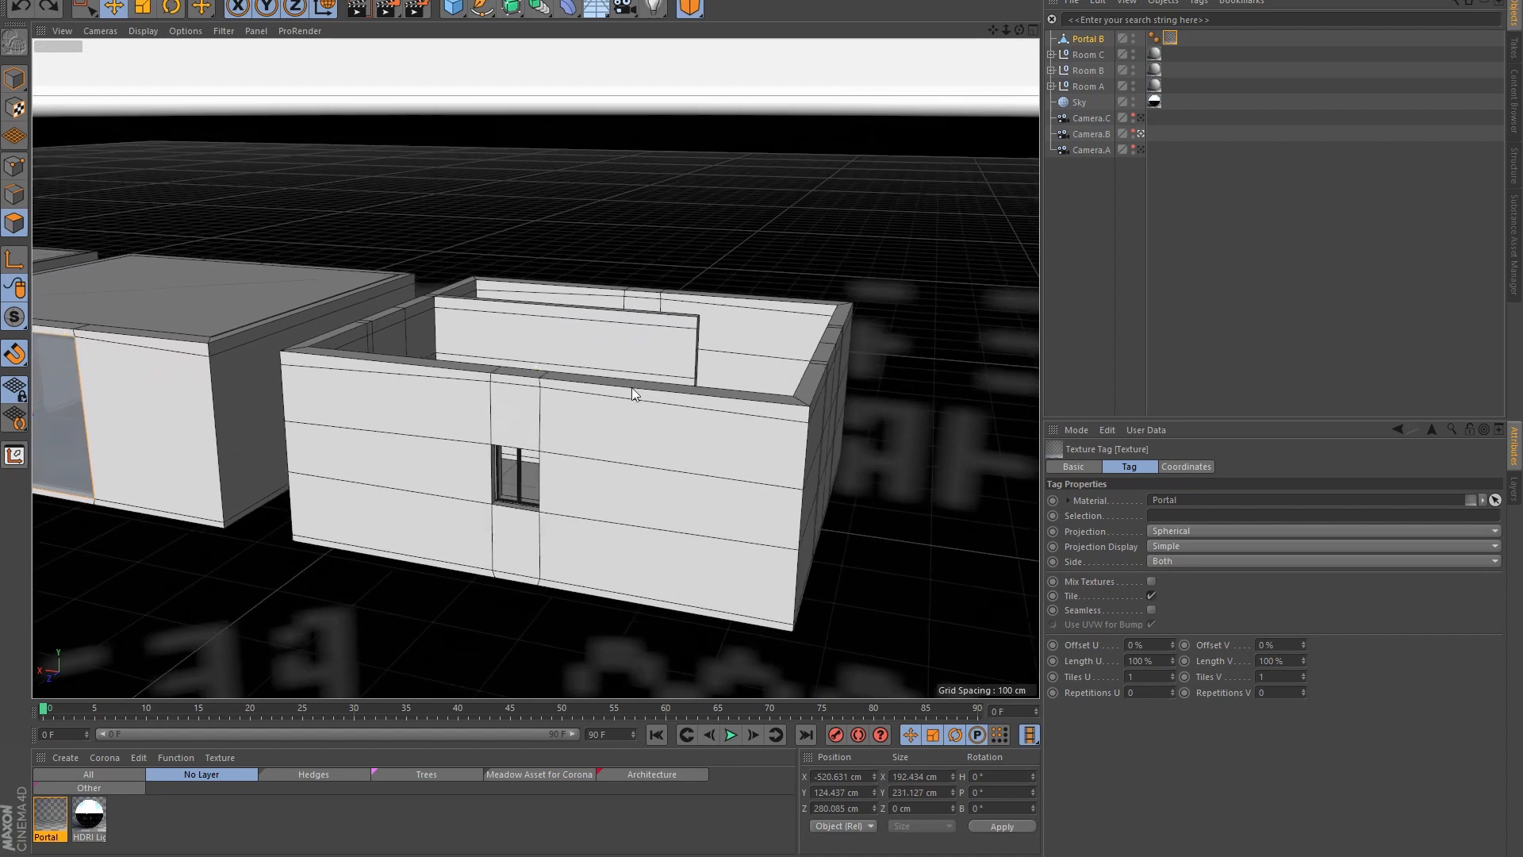
right_click_drag(561, 415, 612, 381, "alt")
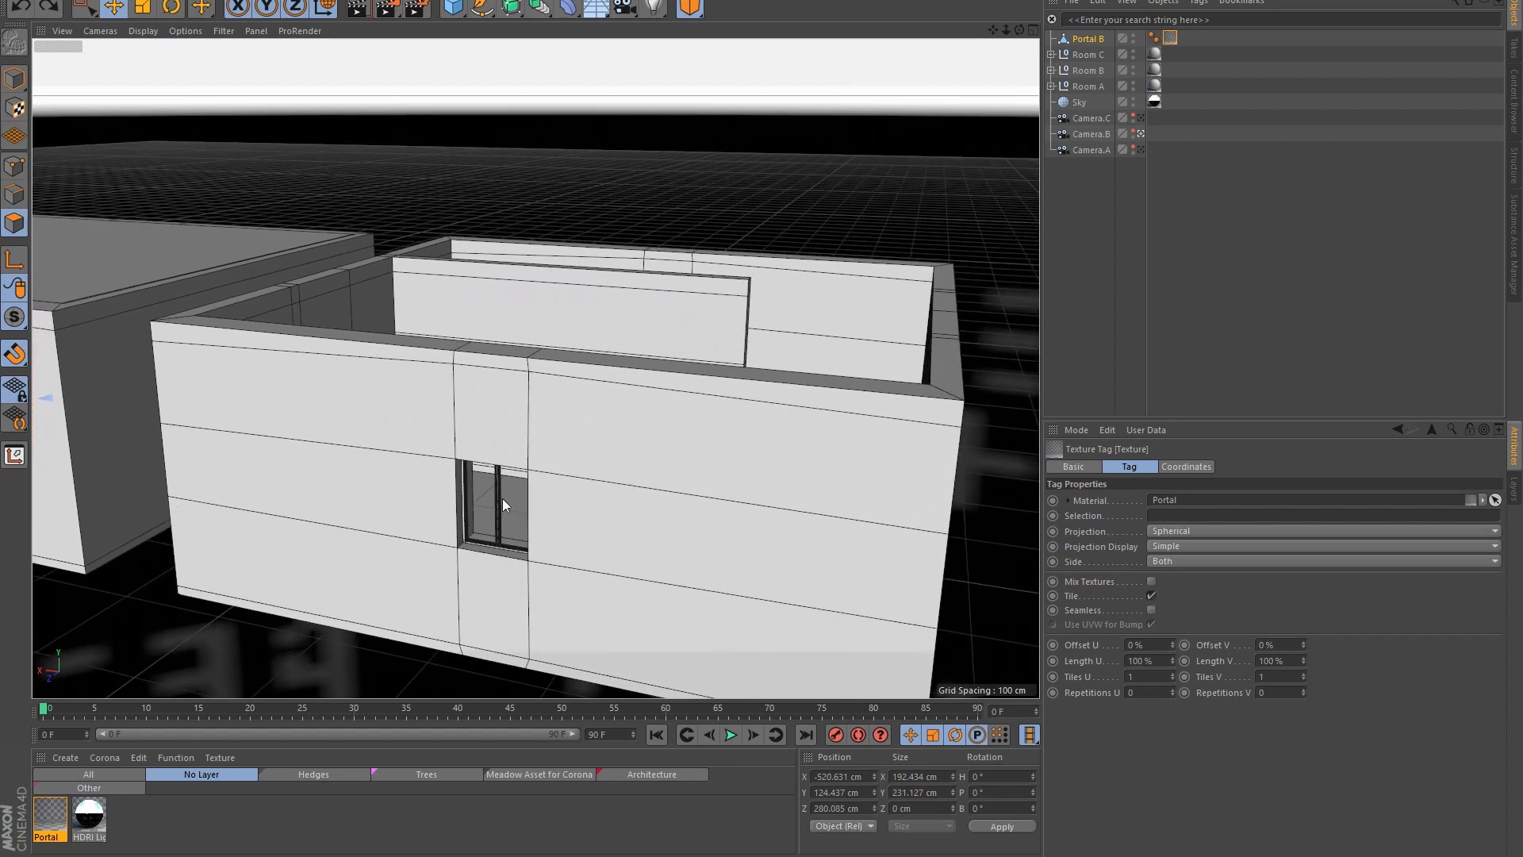
left_click_drag(502, 498, 703, 372, "alt")
scroll(714, 361, "down", 4)
middle_click_drag(720, 353, 647, 412, "alt")
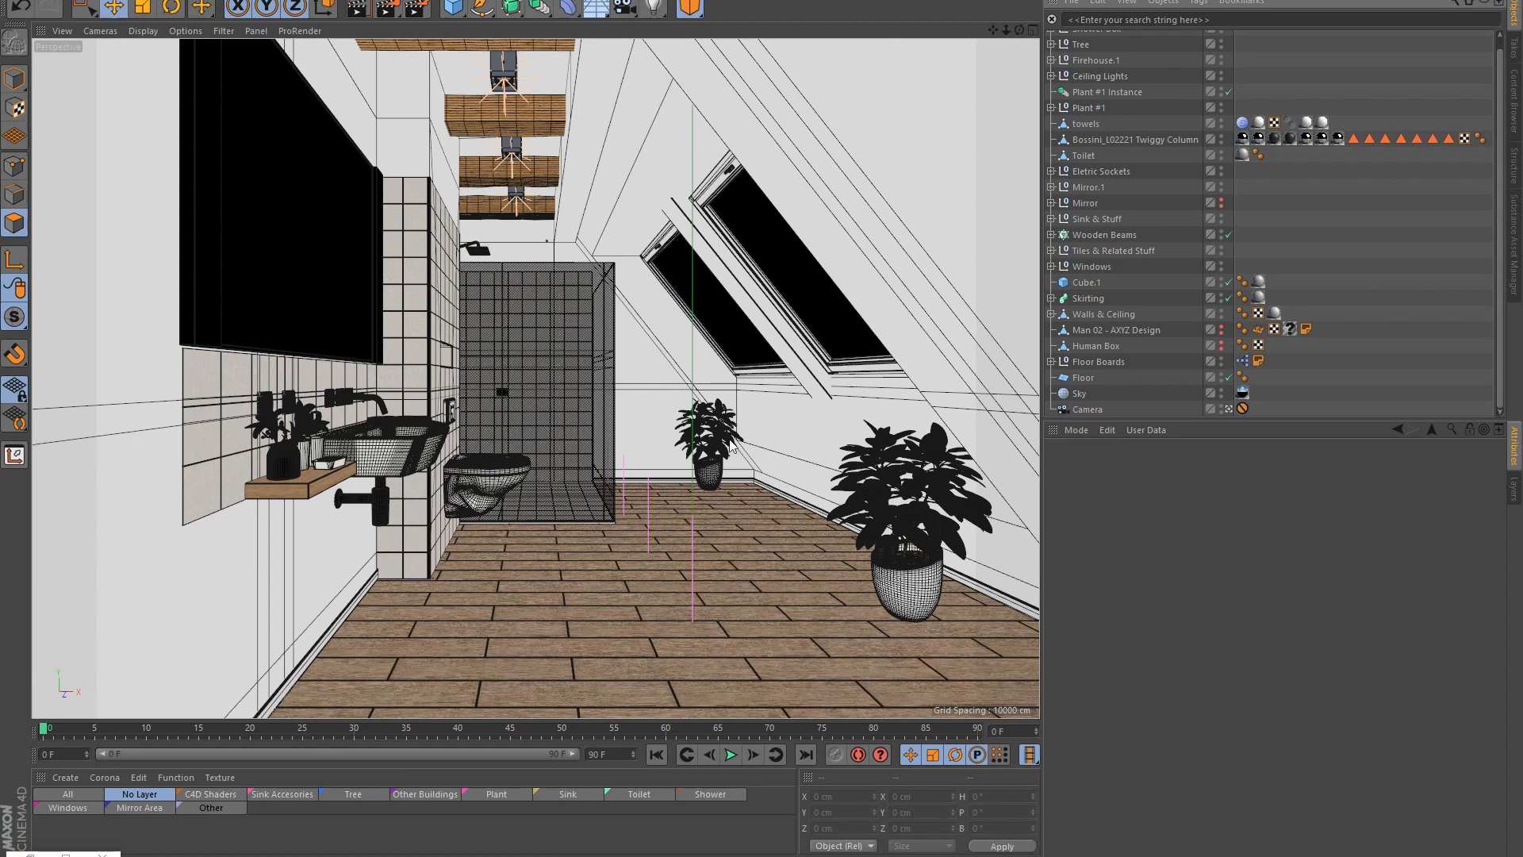
Step: Examine the bathroom scene from inside and outside, including the roof windows, the tree and the neighbouring firehouse
middle_click(669, 383)
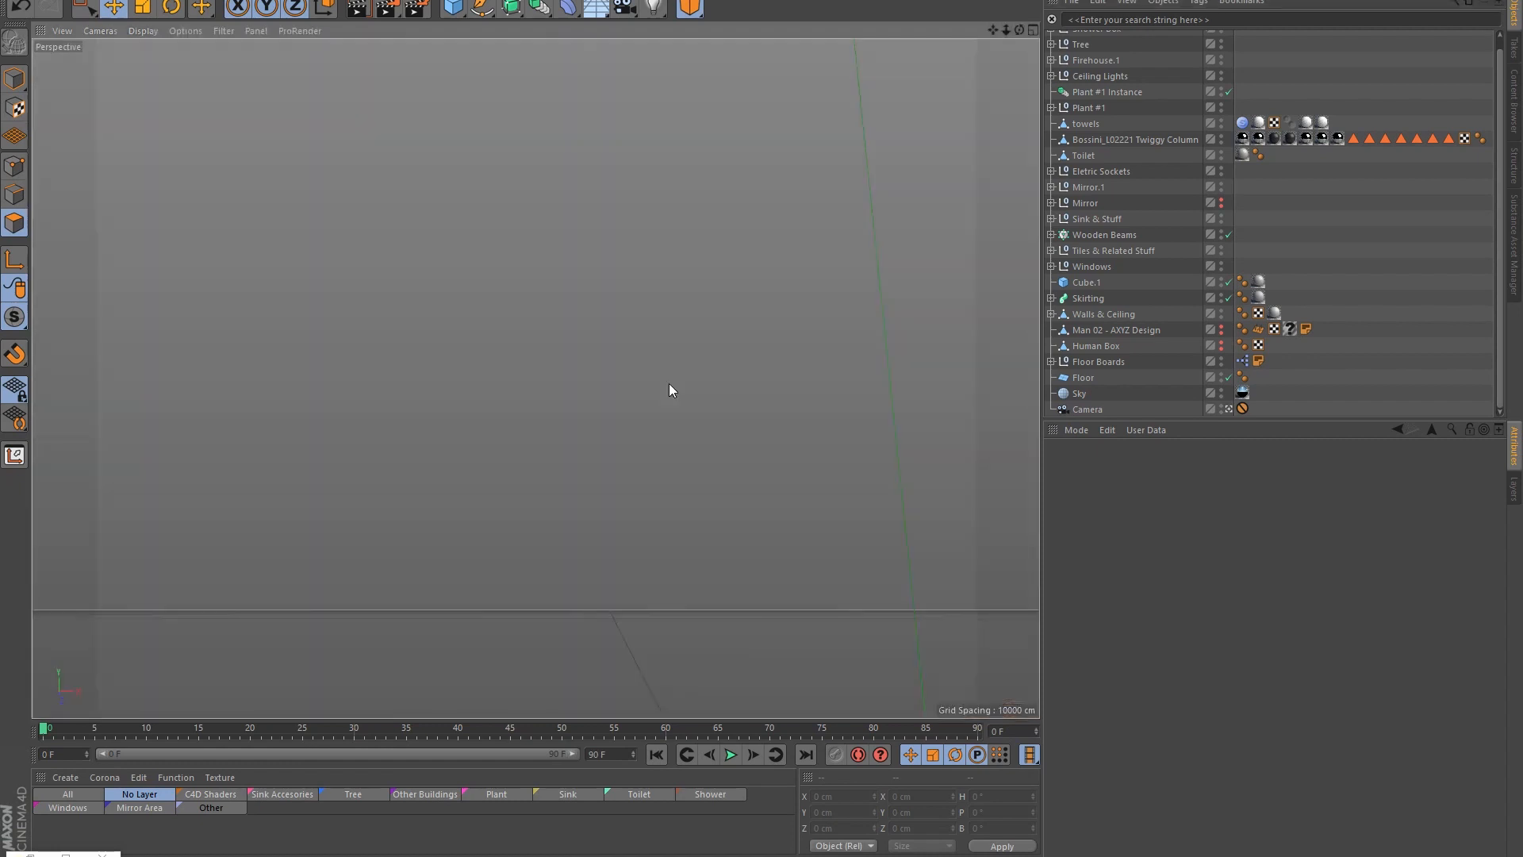
key("ctrl+shift+z")
mouse_move(548, 508)
left_mouse_down("alt")
mouse_move(601, 556)
mouse_move(571, 555)
mouse_move(581, 431)
mouse_move(585, 449)
left_mouse_up("alt")
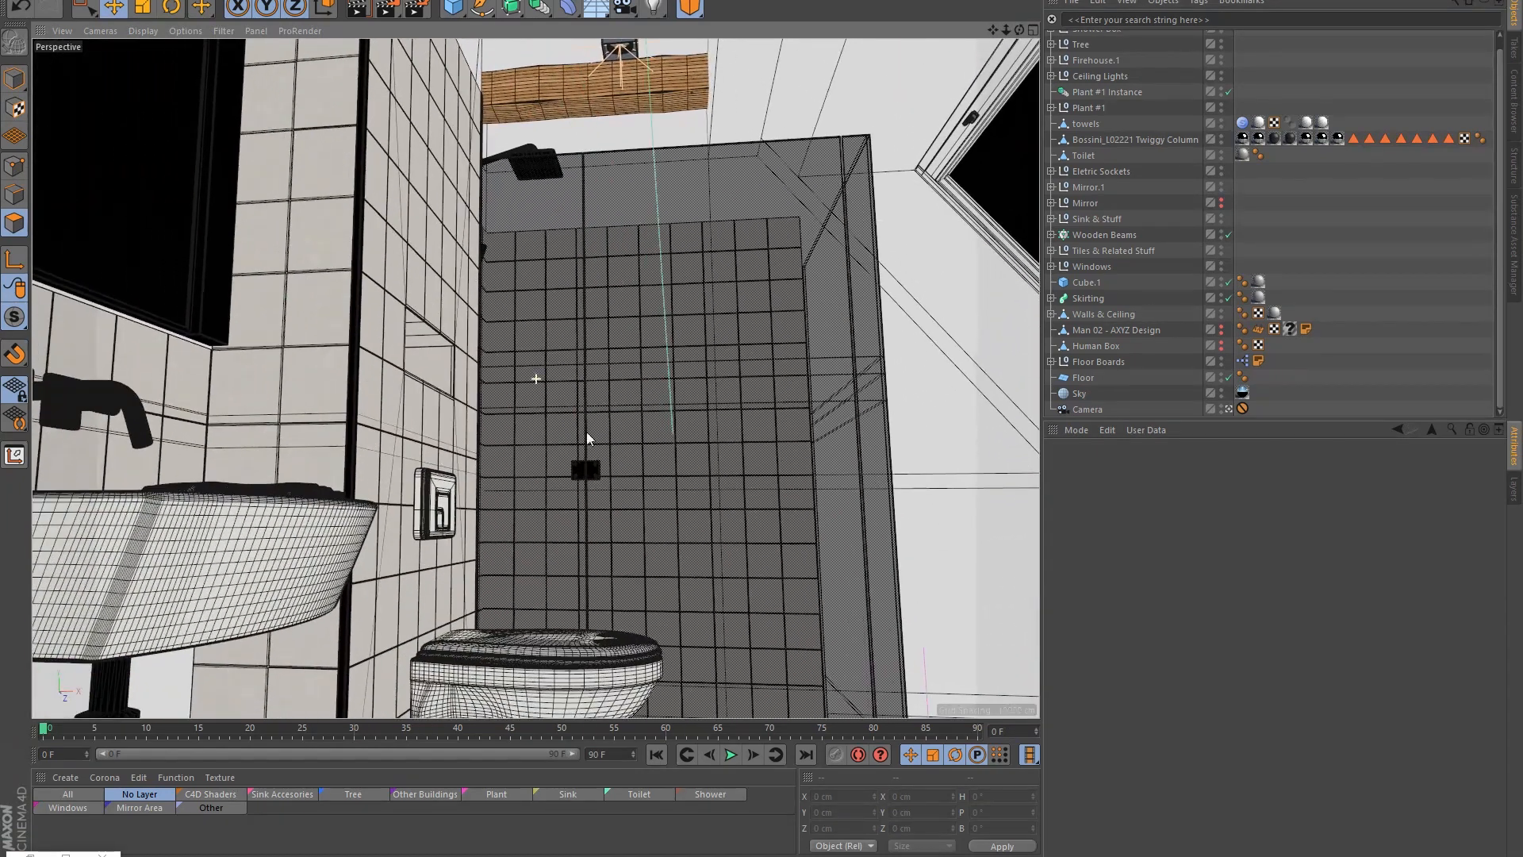
left_click_drag(354, 526, 465, 446, "alt")
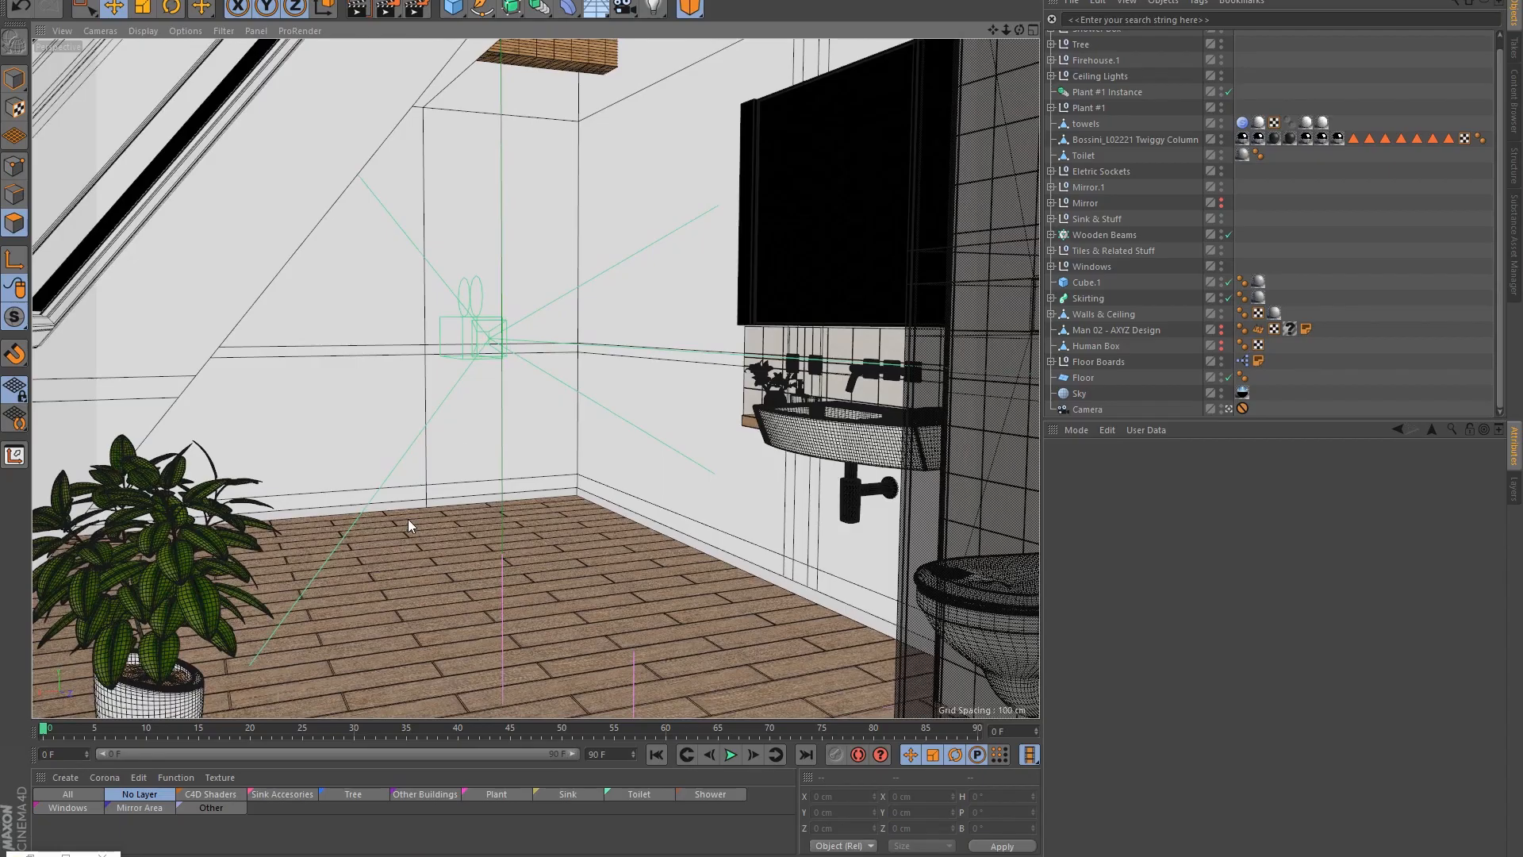
left_click_drag(245, 211, 565, 245, "alt")
right_click_drag(565, 246, 469, 298, "alt")
left_click_drag(469, 298, 482, 379, "alt")
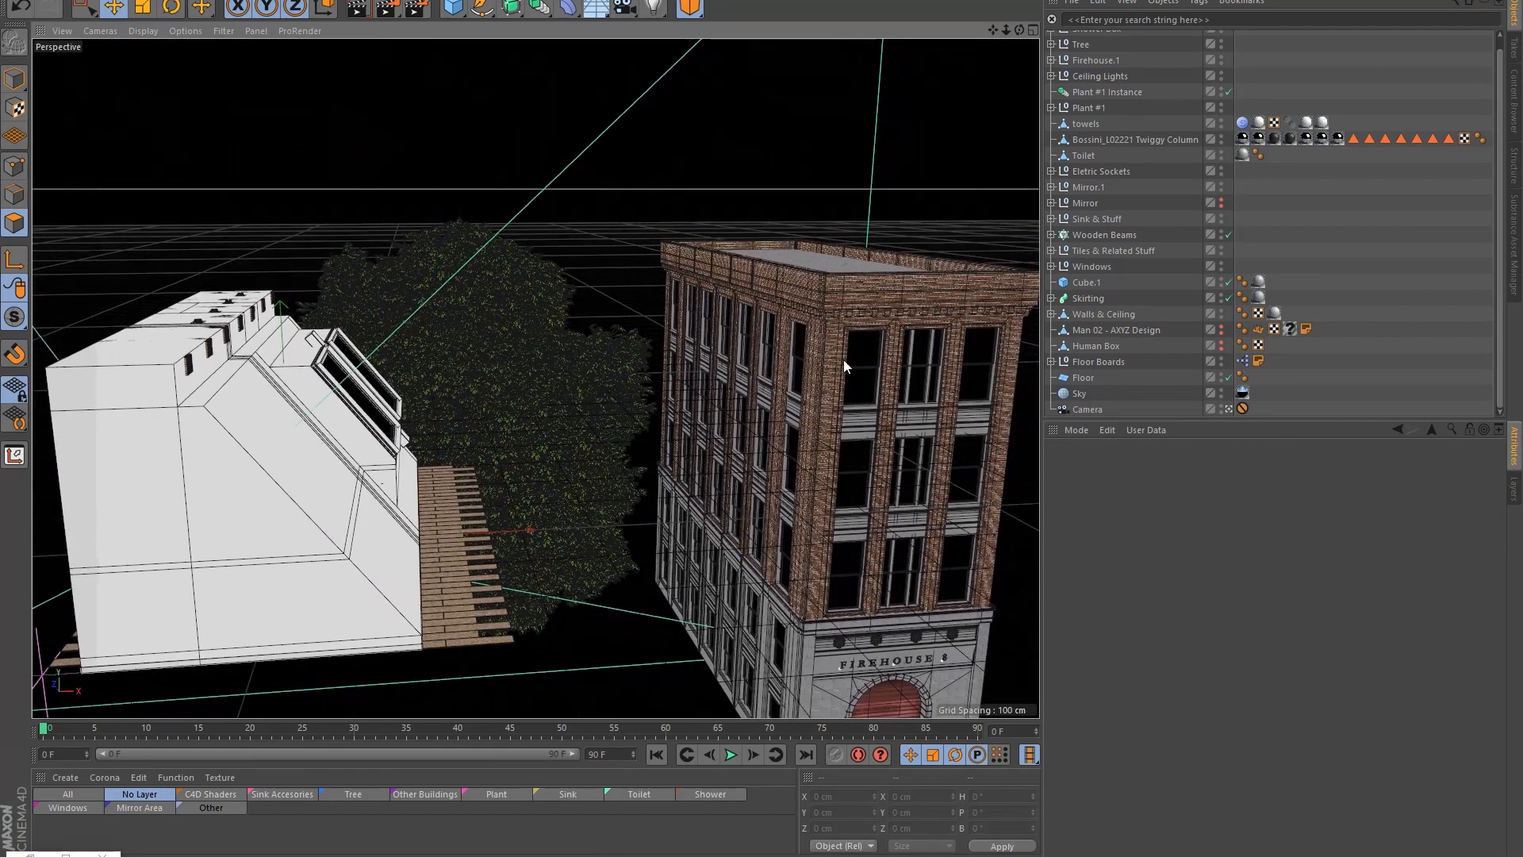
left_click_drag(432, 411, 455, 378, "alt")
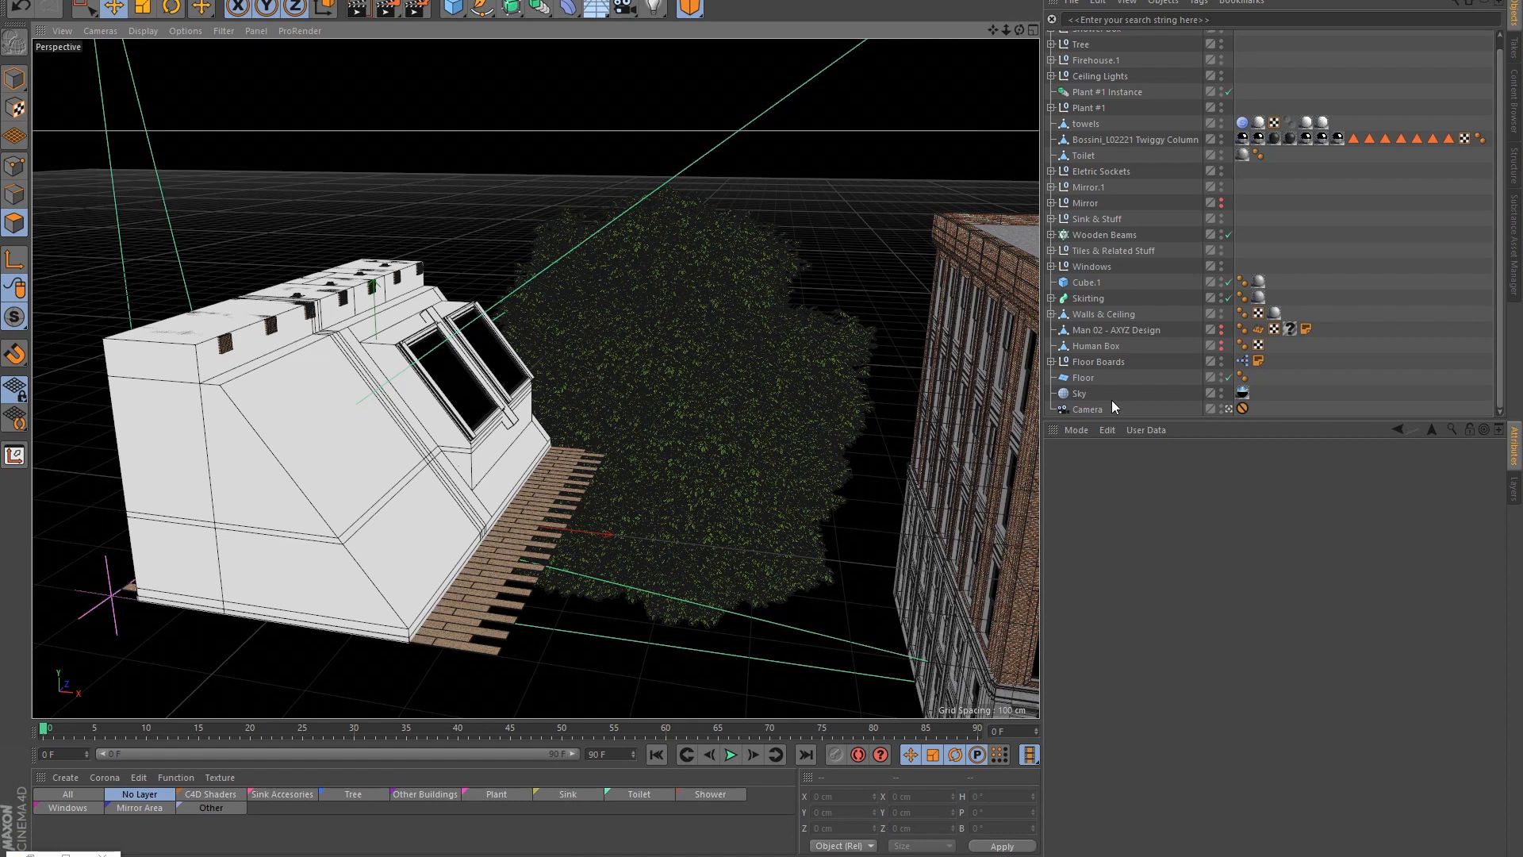
Step: Show the emission settings of the HDRI Light material assigned to the Sky and look over the bathroom's ceiling lights
left_click(1242, 395)
double_click(1242, 395)
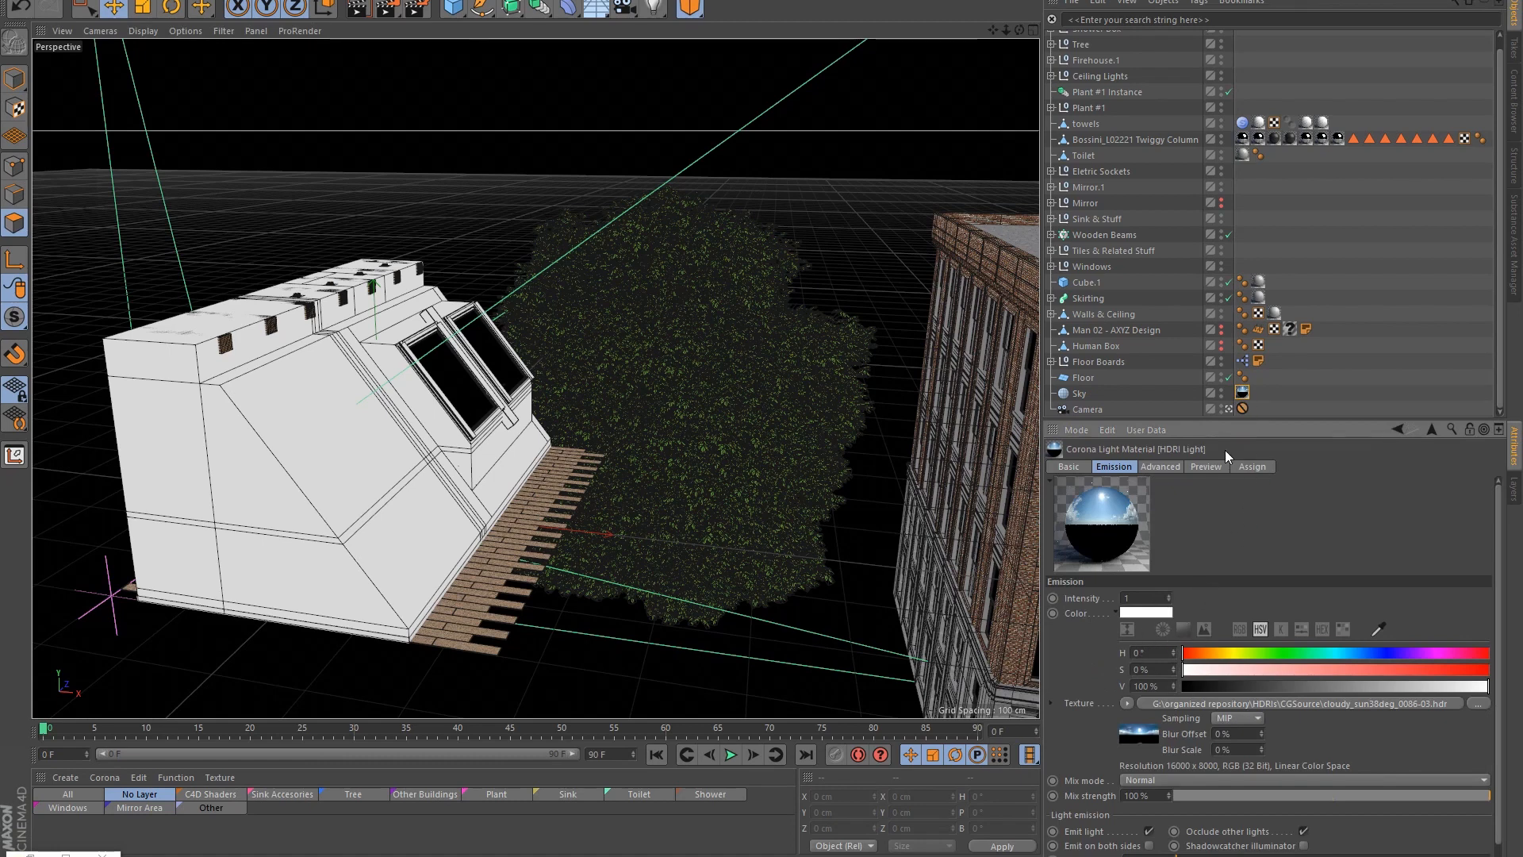
right_click_drag(258, 448, 698, 161, "alt")
left_click_drag(697, 161, 588, 202, "alt")
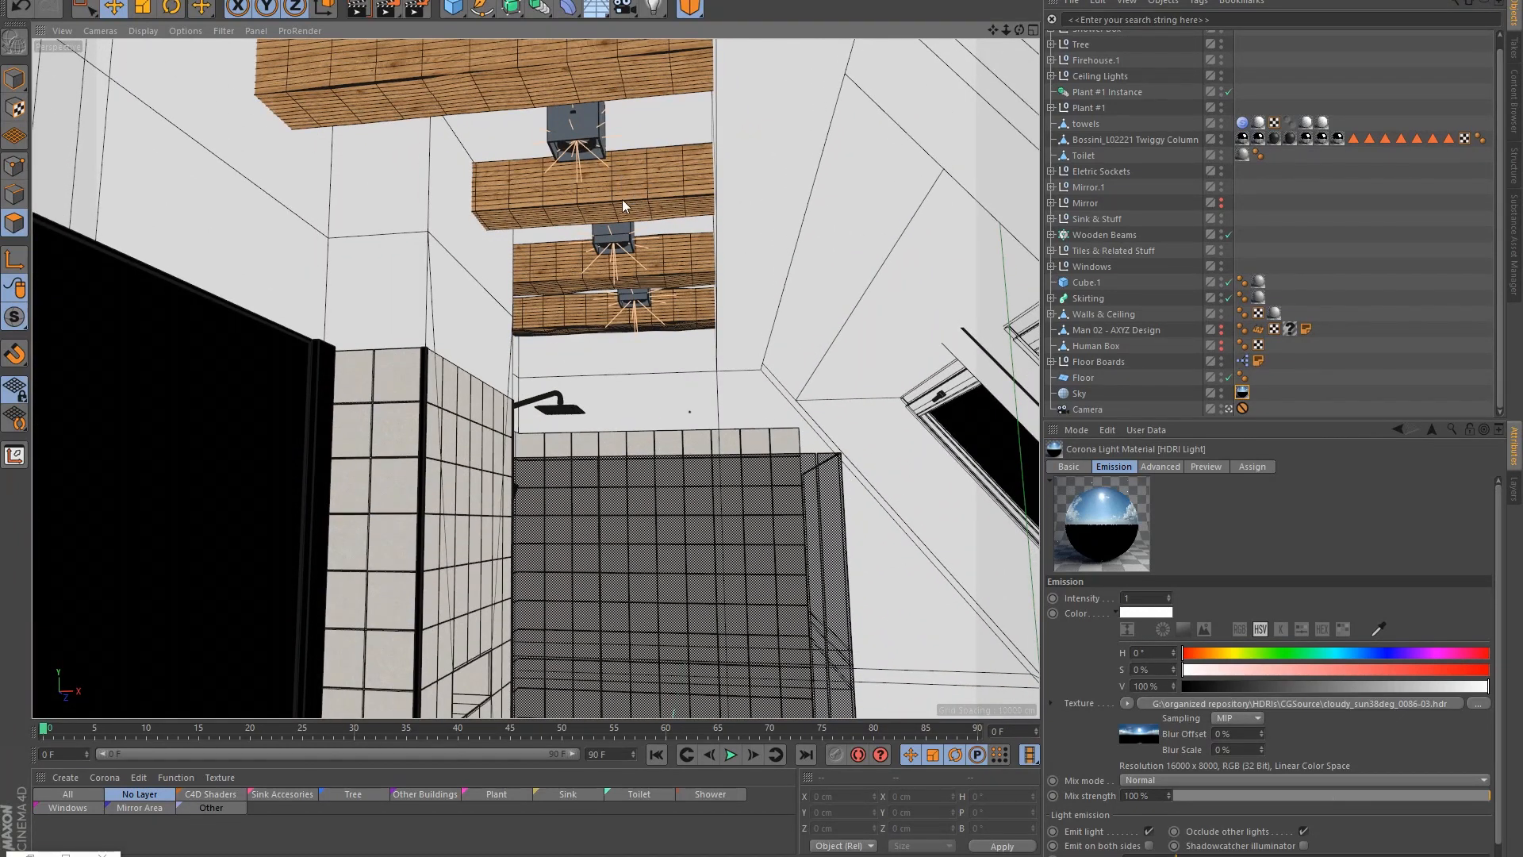
Step: Restore the bathroom camera framing and review the stored No Portals render in the Corona frame buffer, minimizing it when done
key("ctrl+shift+z")
key("ctrl+shift+z")
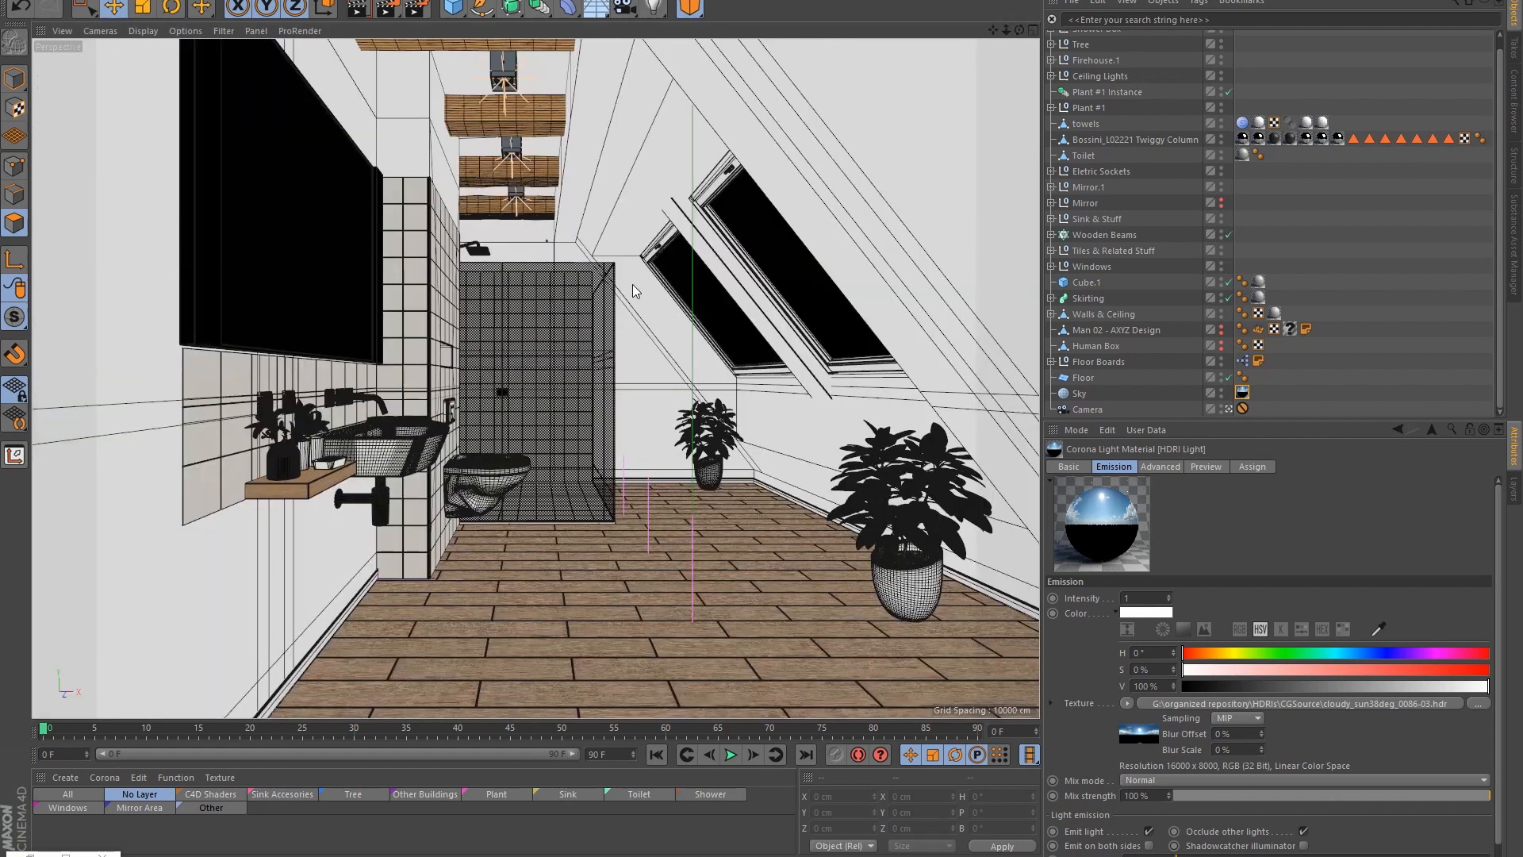
left_click(31, 854)
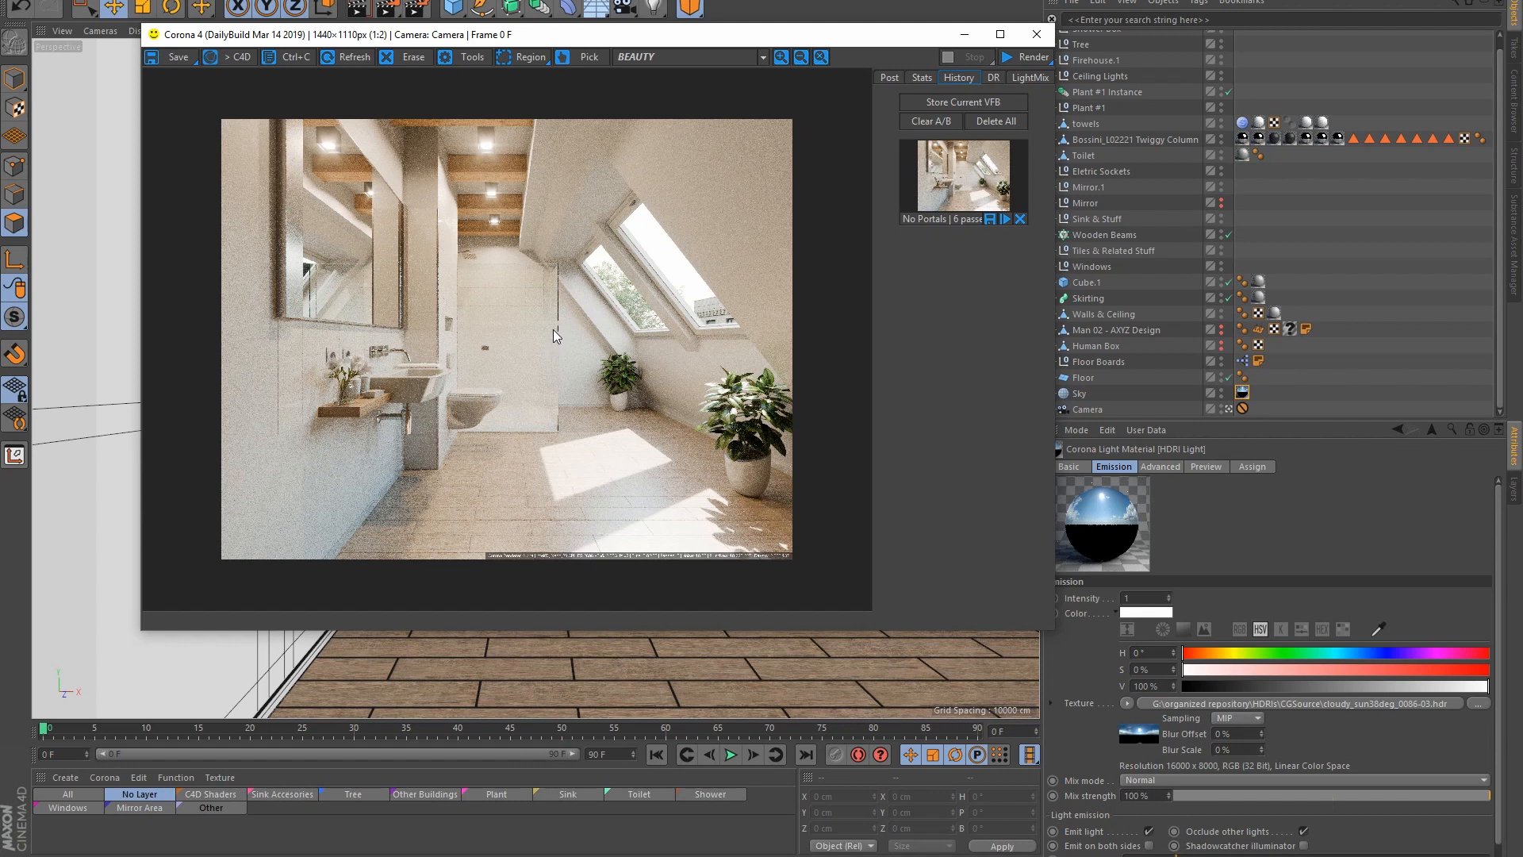
left_click(963, 36)
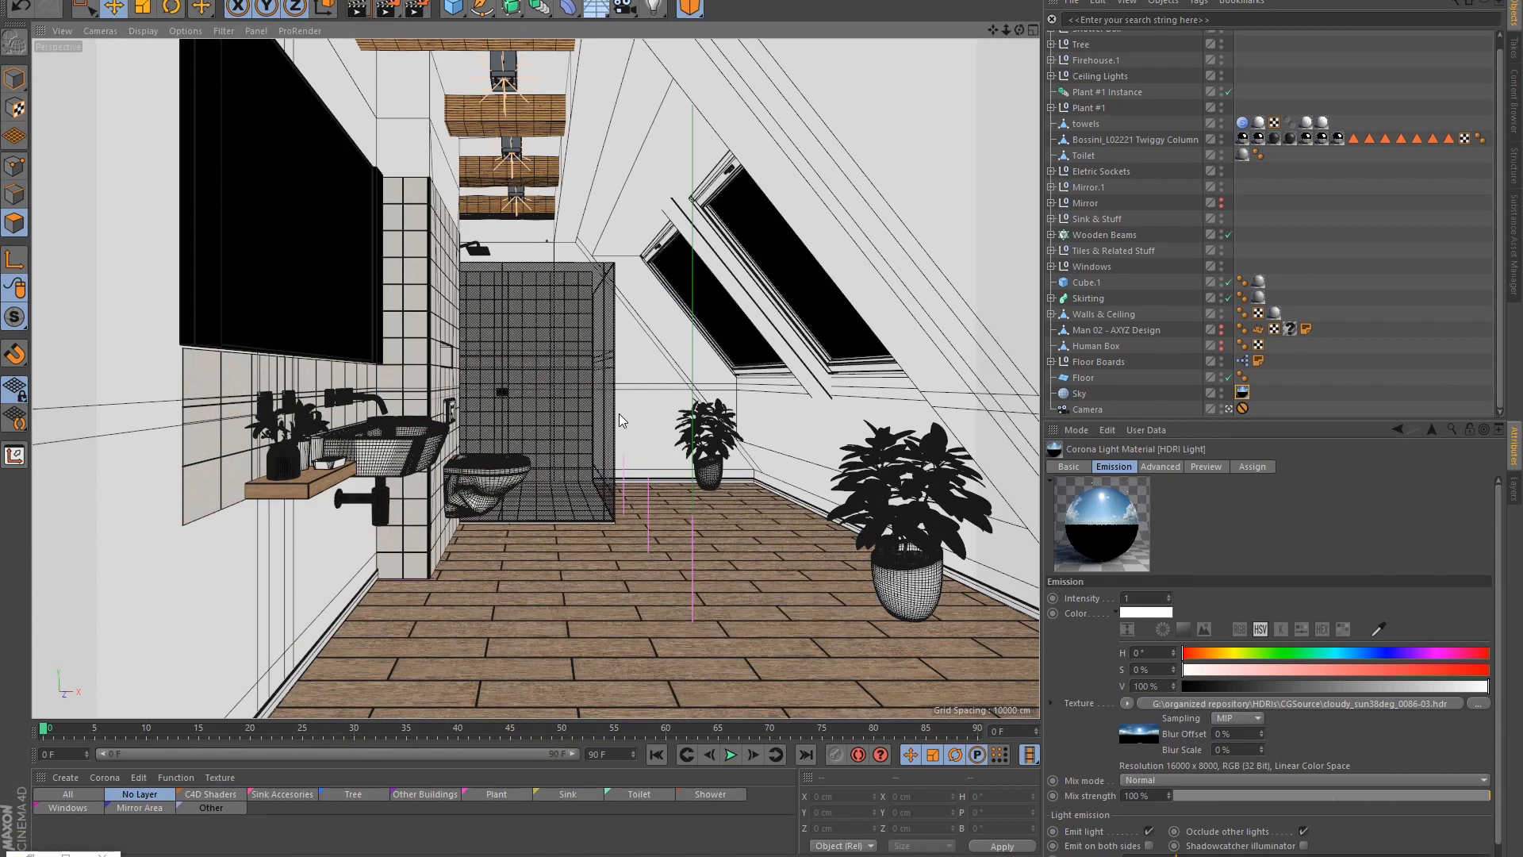
Step: Start a Polygon Pen outline outside the roof window farther from the tree, snapping points to its two upper frame corners
key("F1")
left_click_drag(823, 362, 688, 412, "alt")
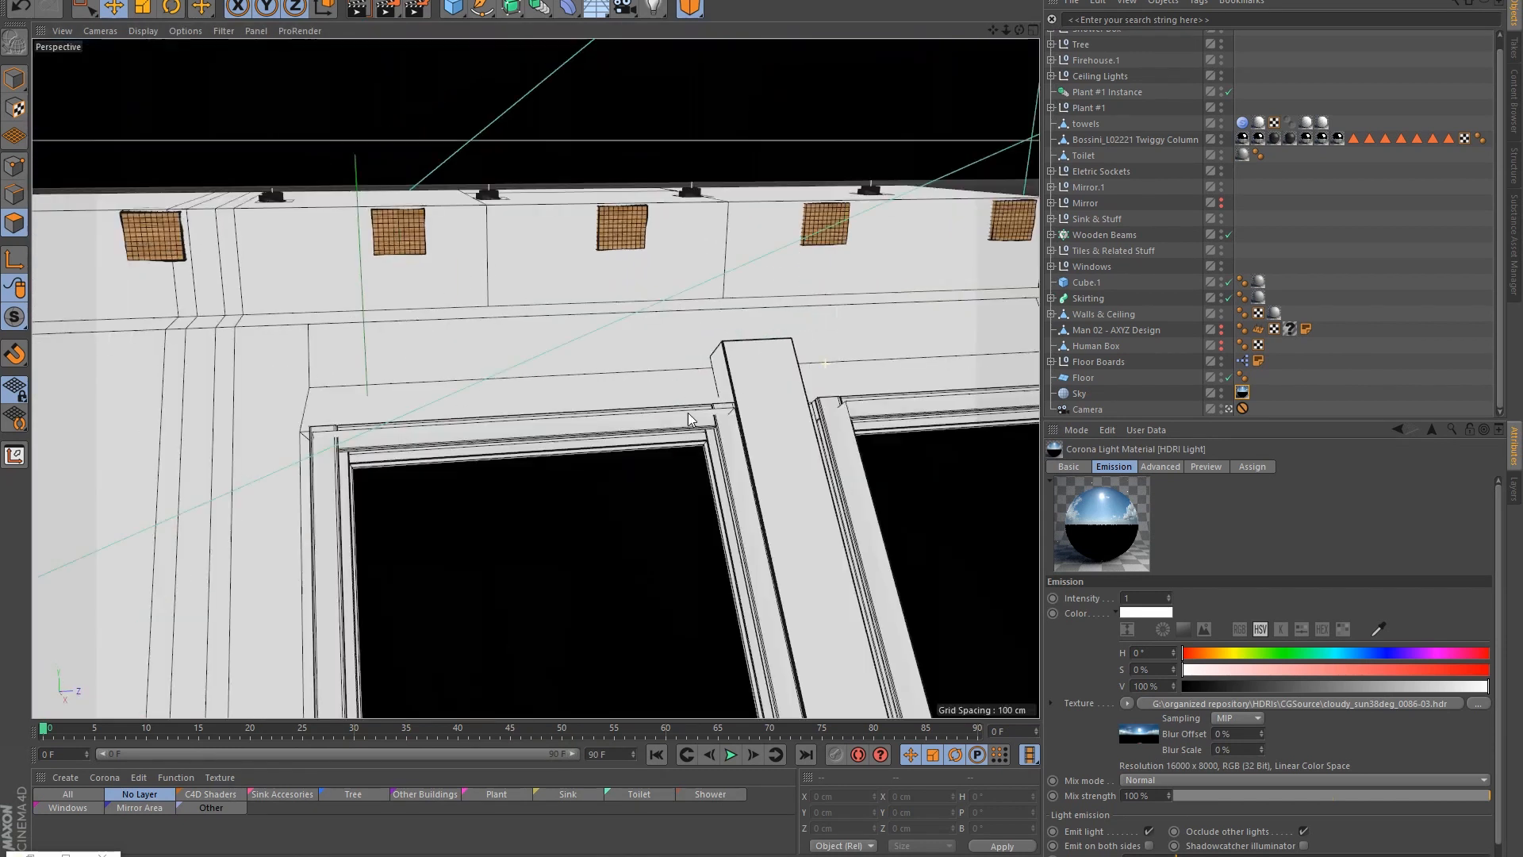
scroll(682, 432, "down", 7)
mouse_move(656, 482)
left_mouse_down("alt")
mouse_move(700, 474)
mouse_move(678, 473)
left_mouse_up("alt")
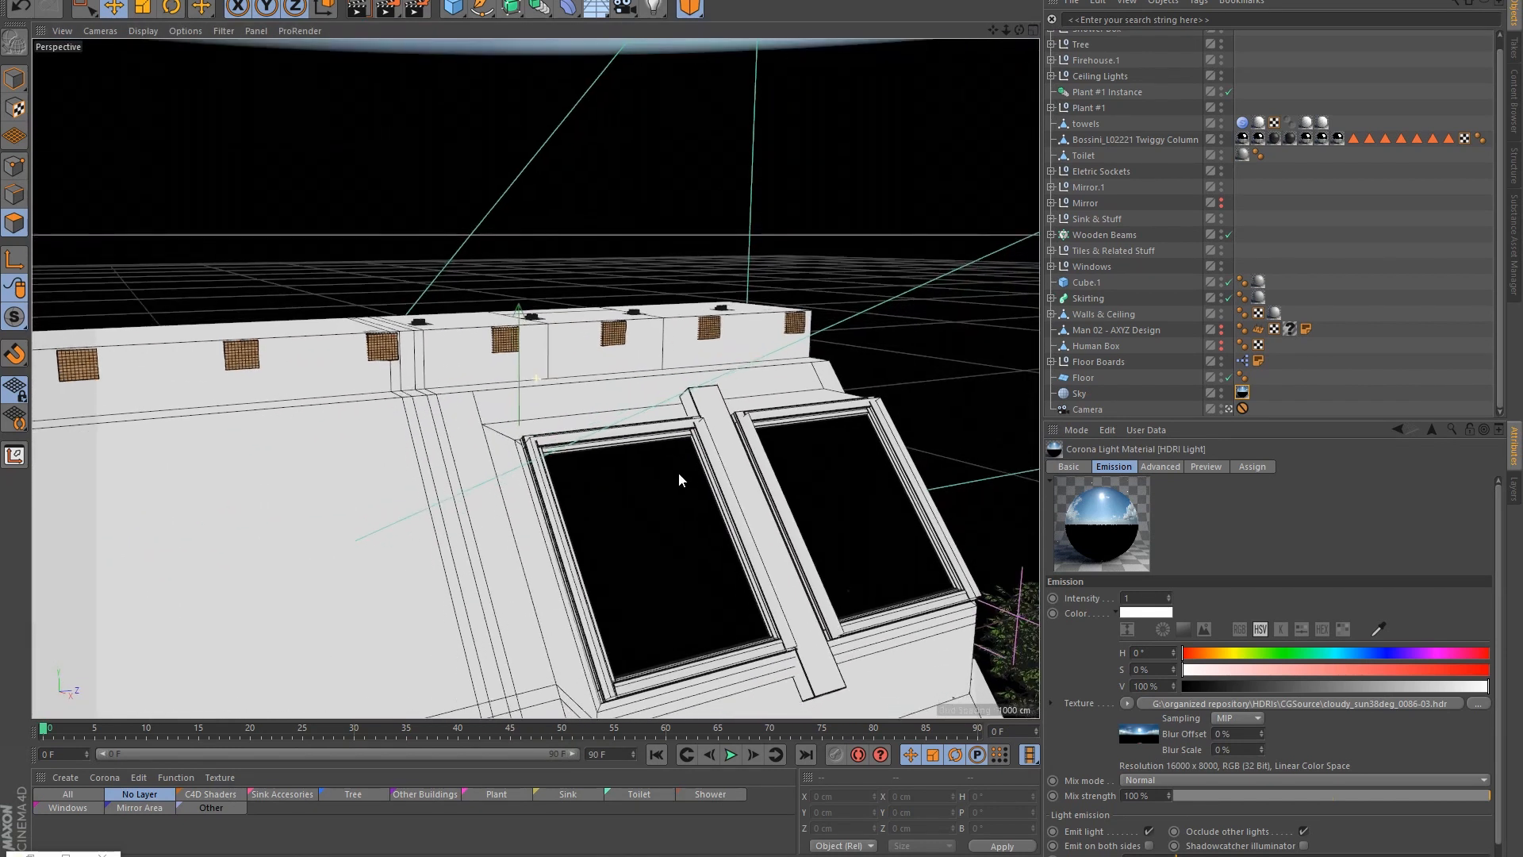
scroll(622, 366, "up", 6)
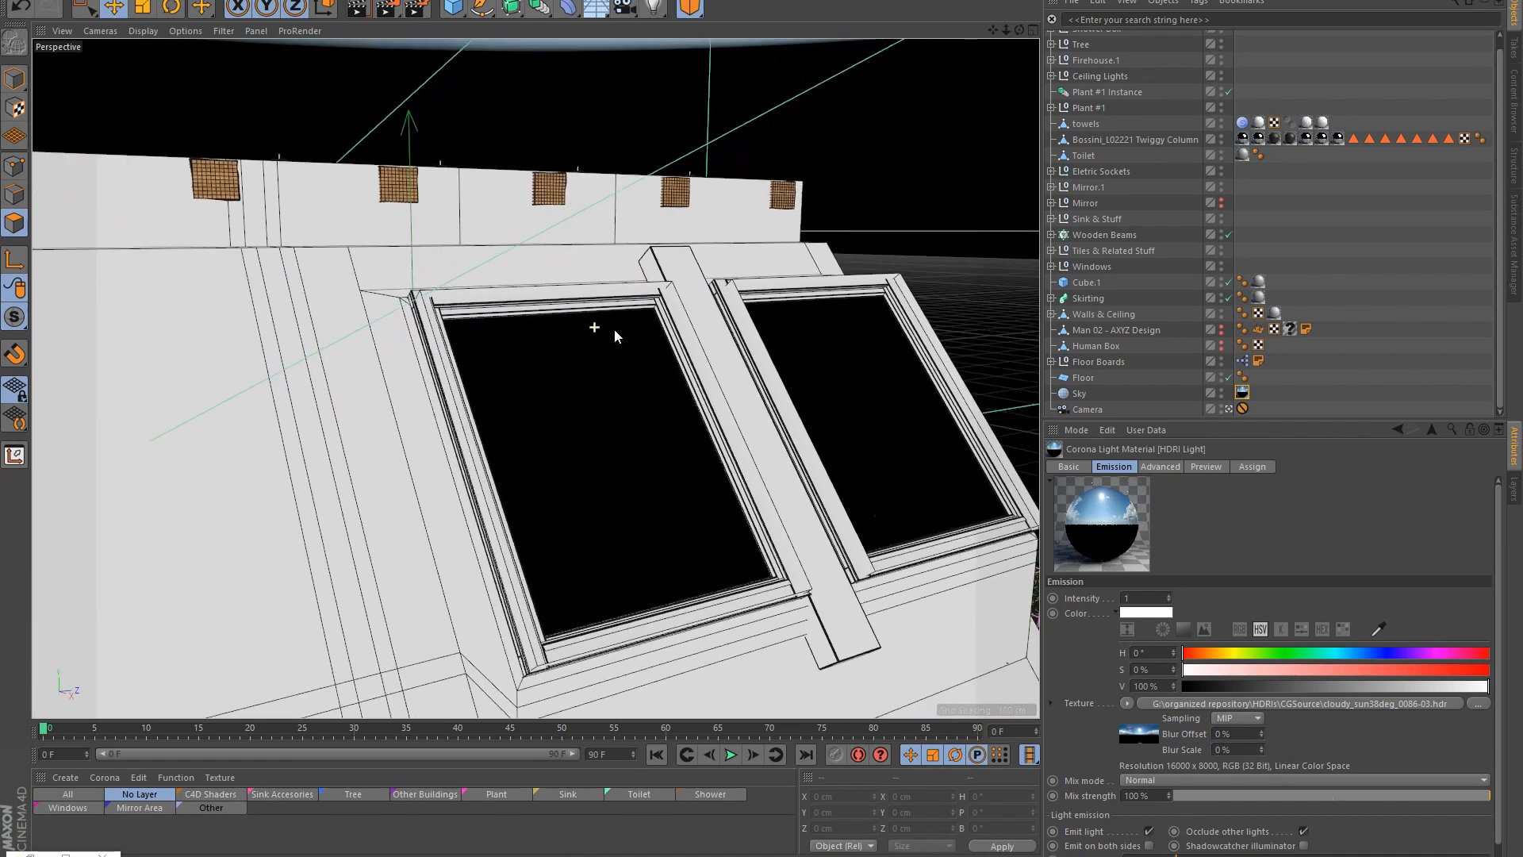
scroll(611, 301, "up", 5)
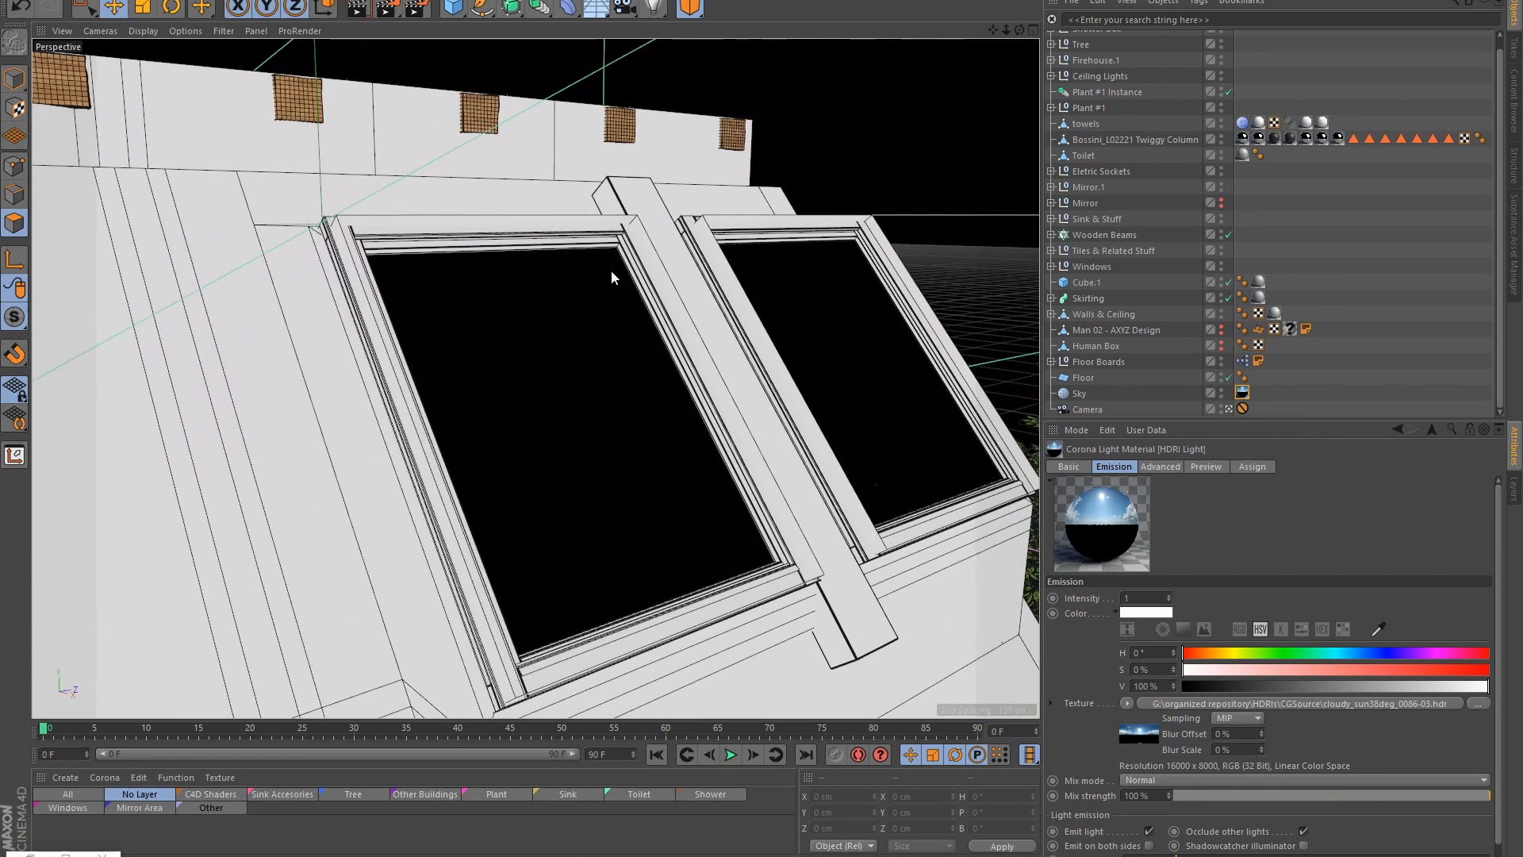
left_click(178, 3)
mouse_move(195, 39)
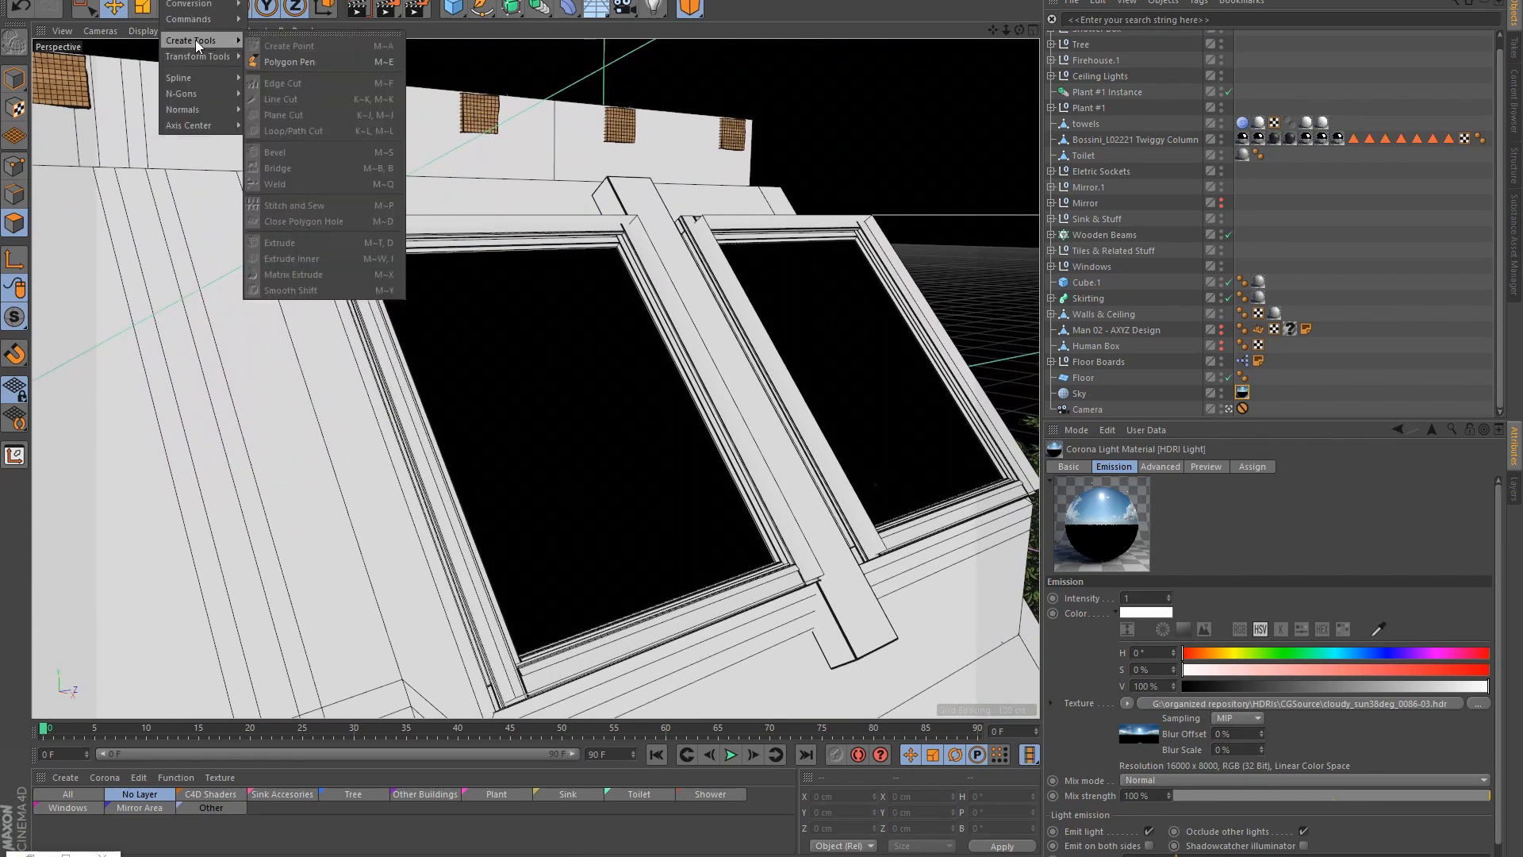
left_click(317, 55)
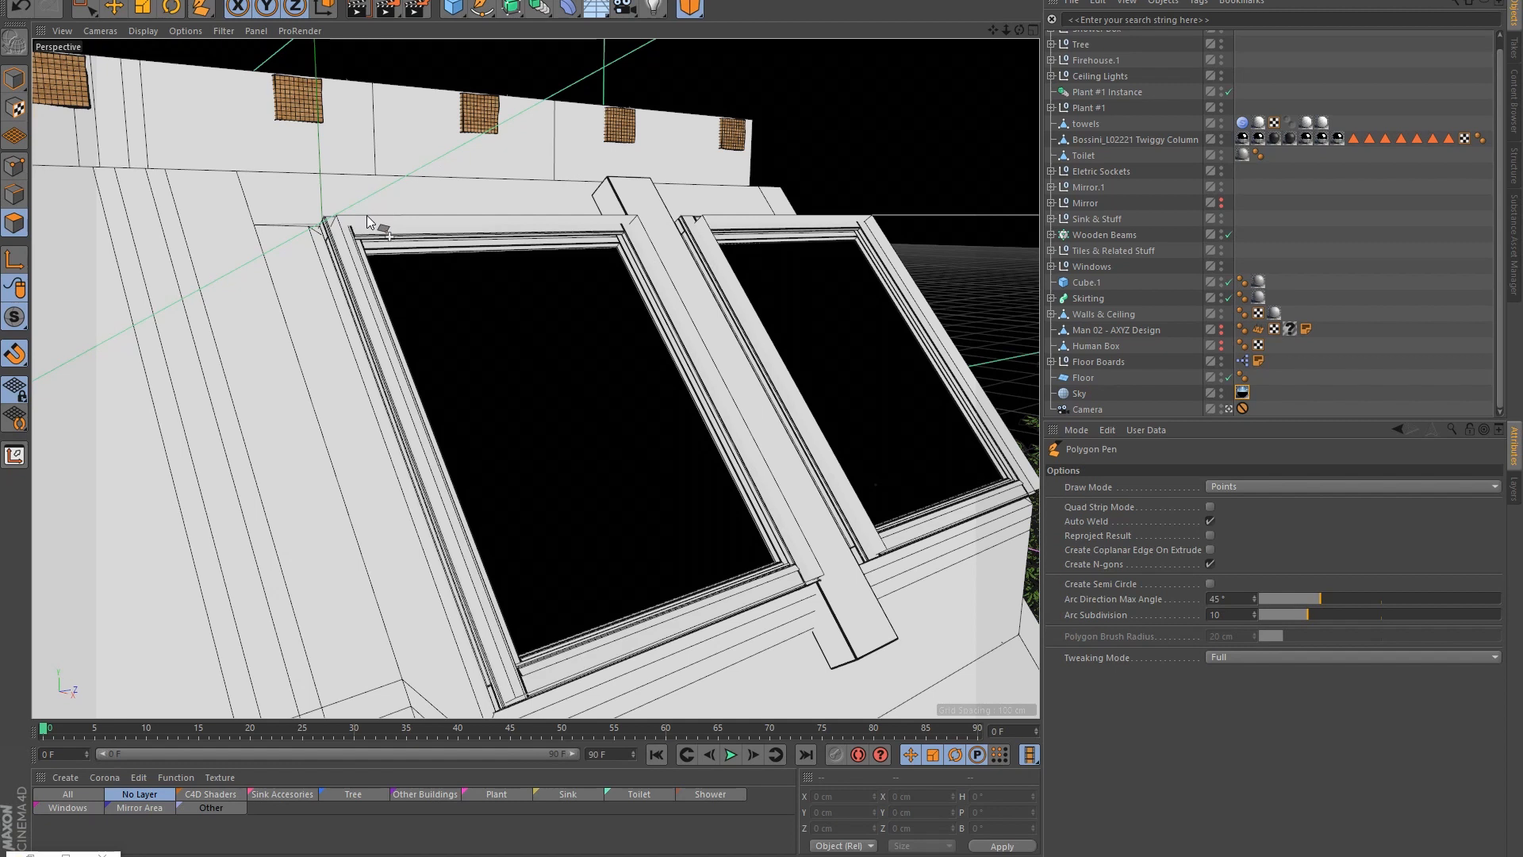
scroll(367, 222, "up", 3)
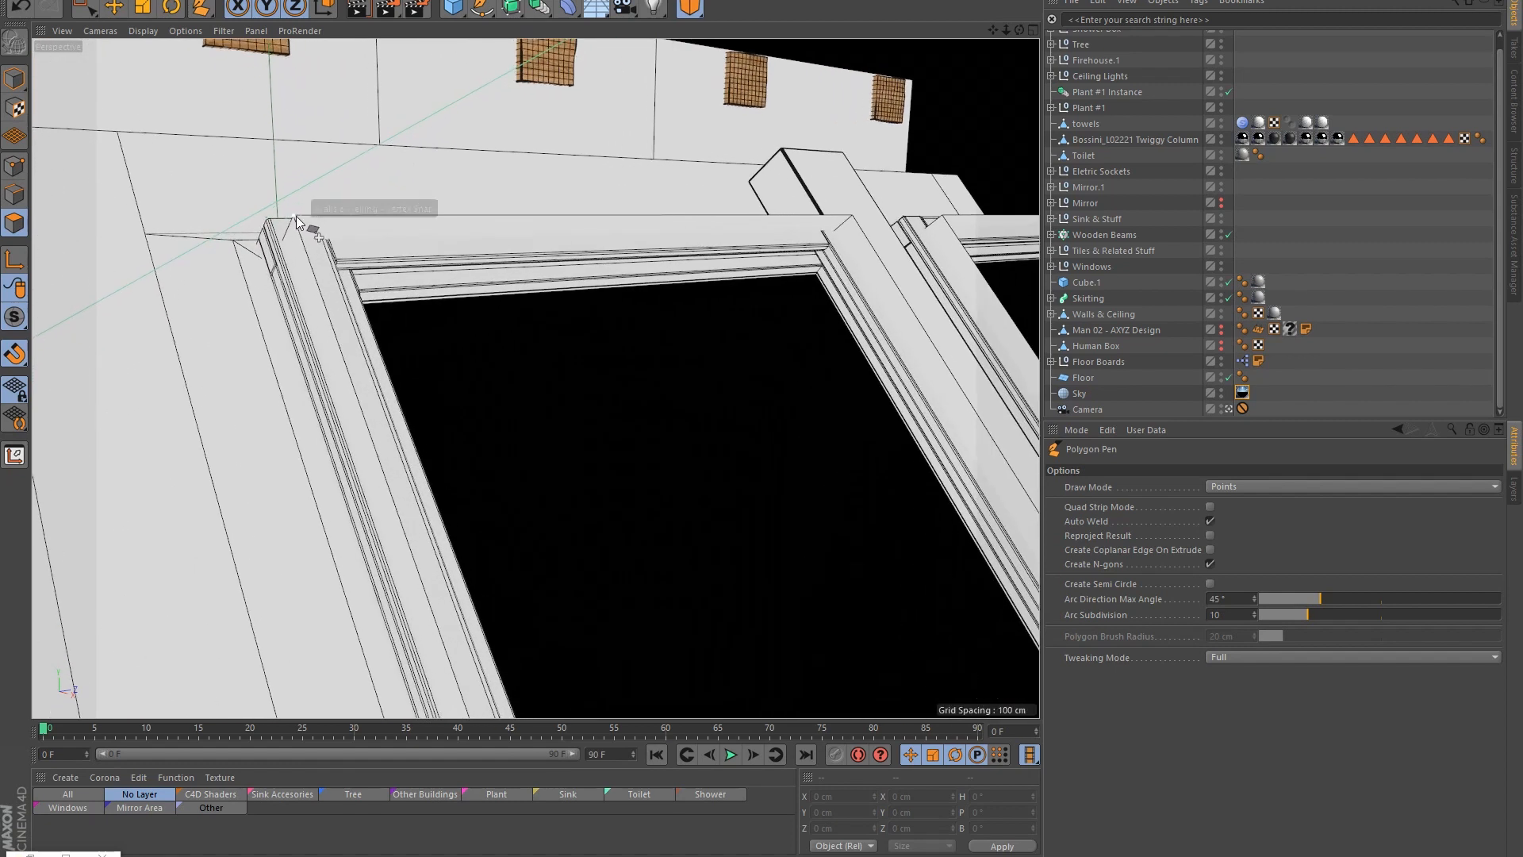
scroll(829, 231, "up", 3)
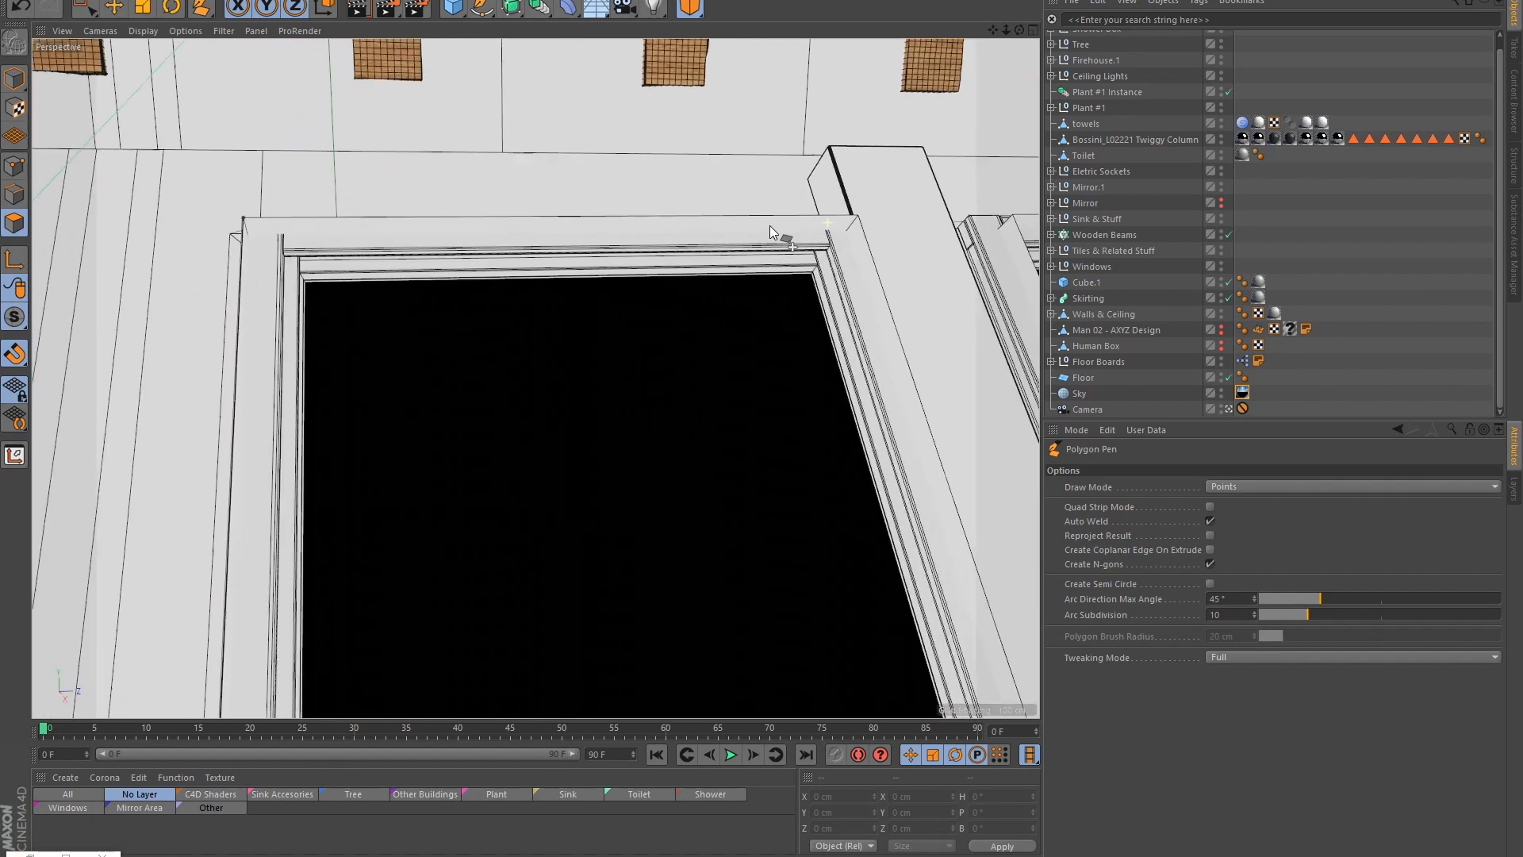
left_click_drag(769, 227, 675, 232, "alt")
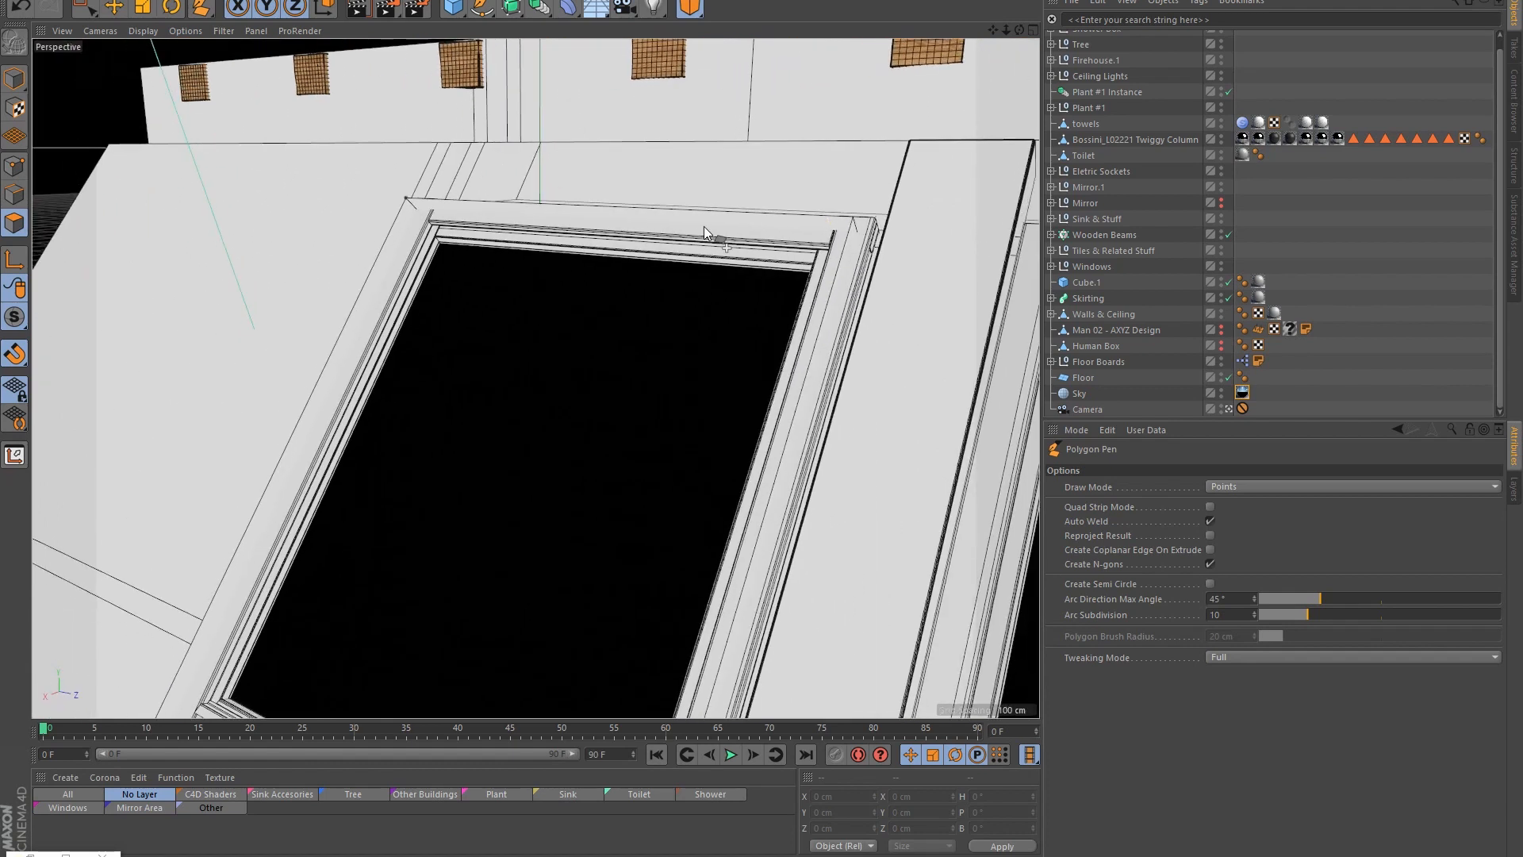
scroll(705, 232, "down", 3)
scroll(710, 234, "up", 4)
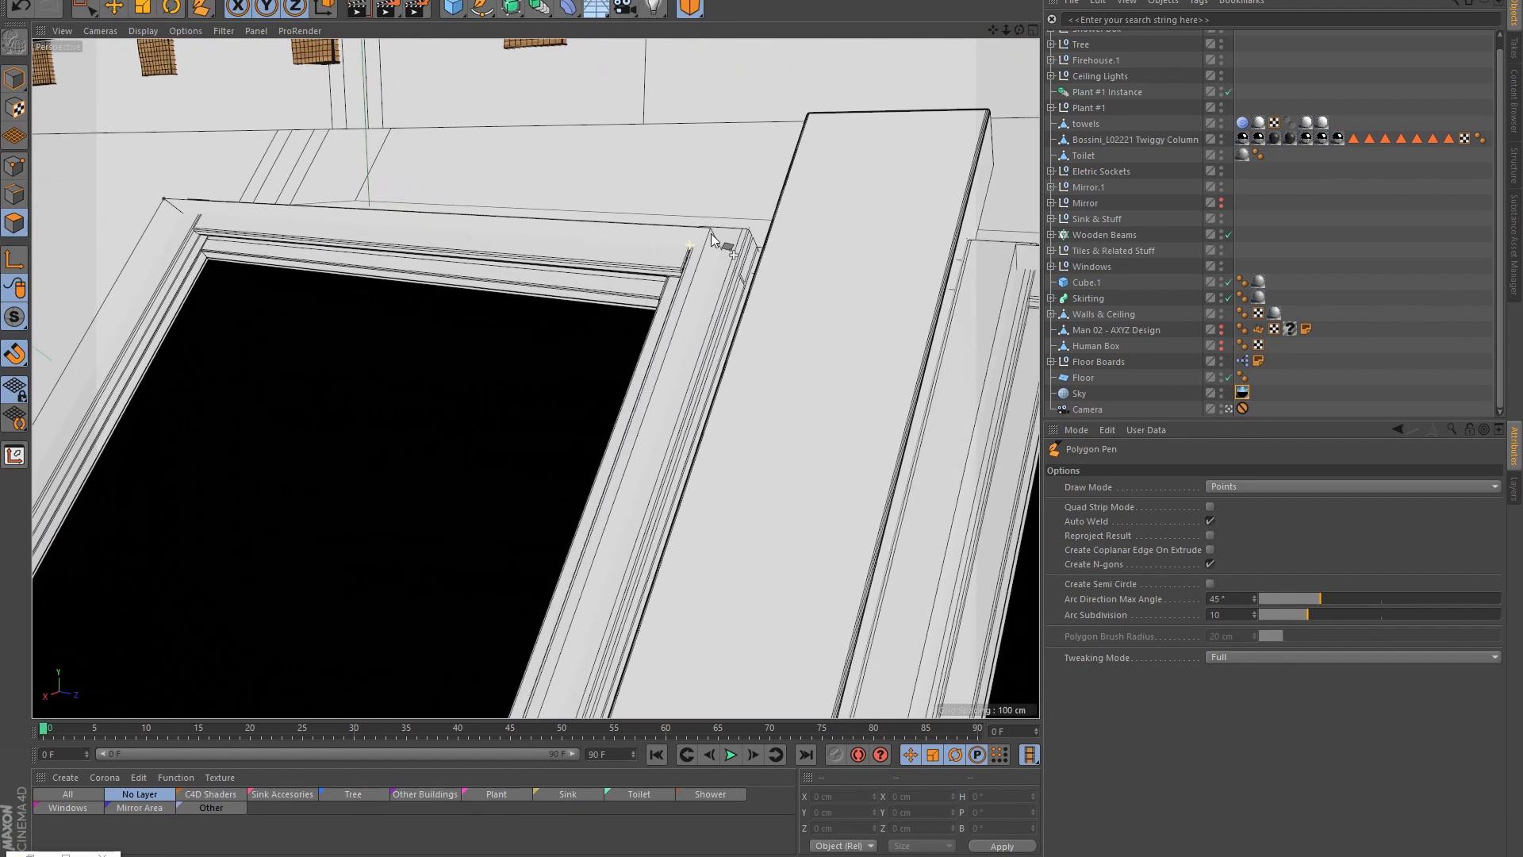
scroll(703, 265, "down", 4)
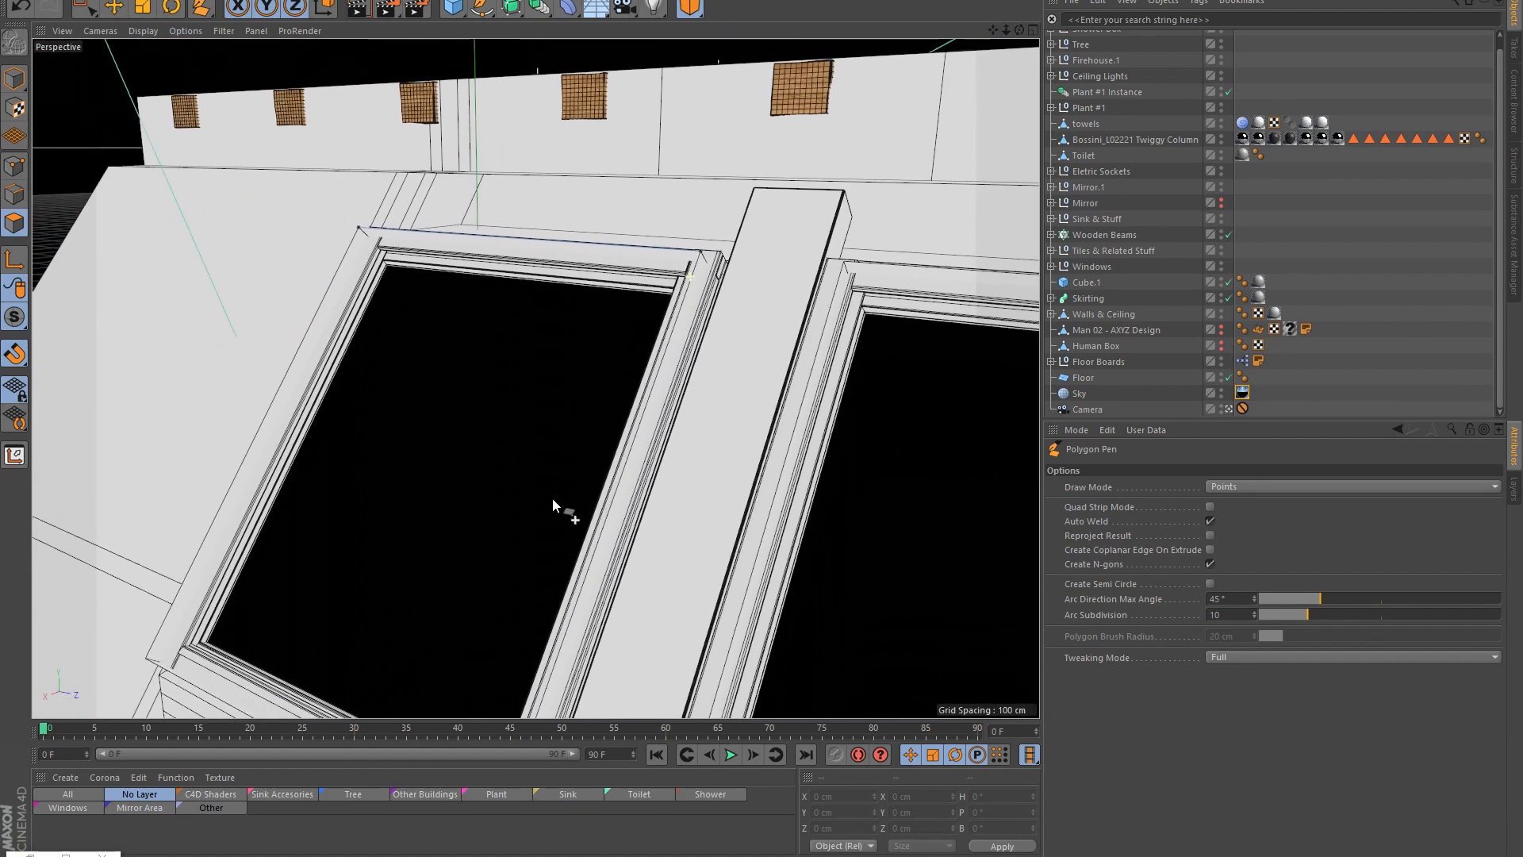
Step: Snap the outline to the same window's two lower frame corners and close it into a polygon covering the opening
left_click_drag(553, 505, 593, 305, "alt")
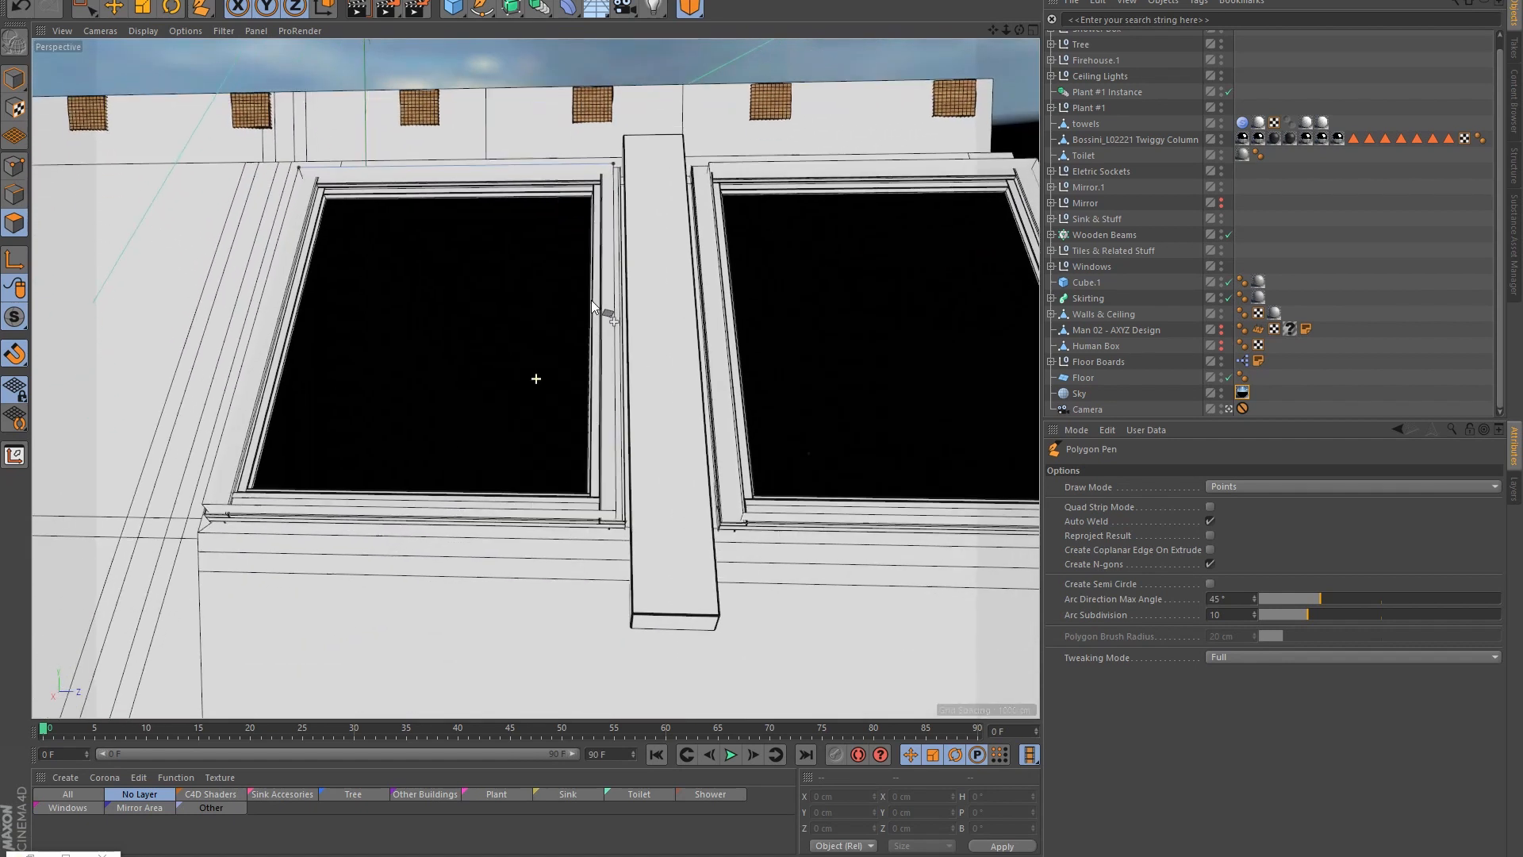
scroll(603, 512, "up", 6)
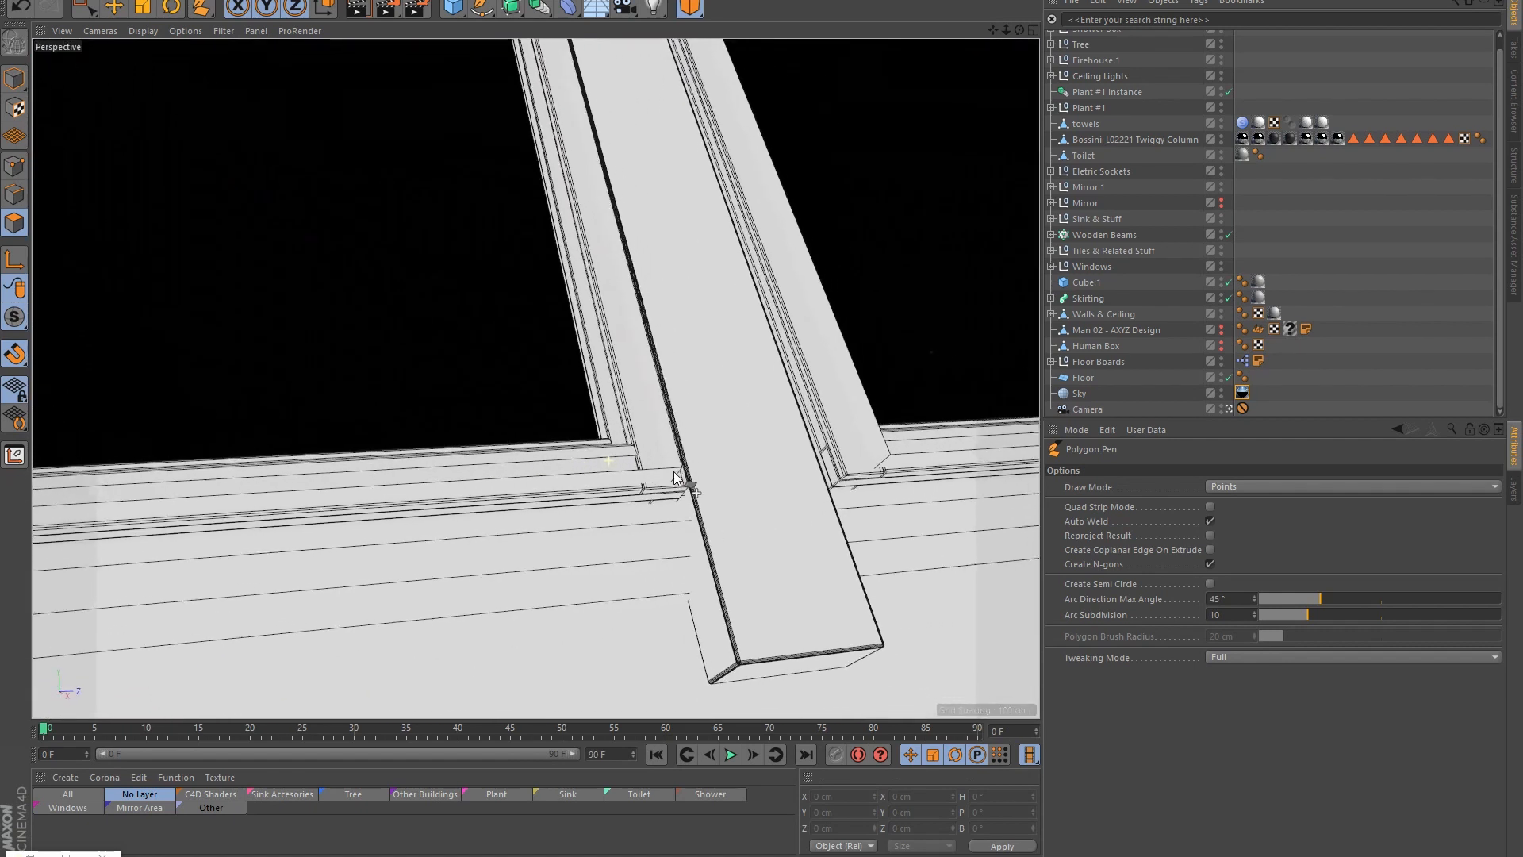
left_click_drag(673, 478, 676, 479, "alt")
scroll(678, 472, "up", 3)
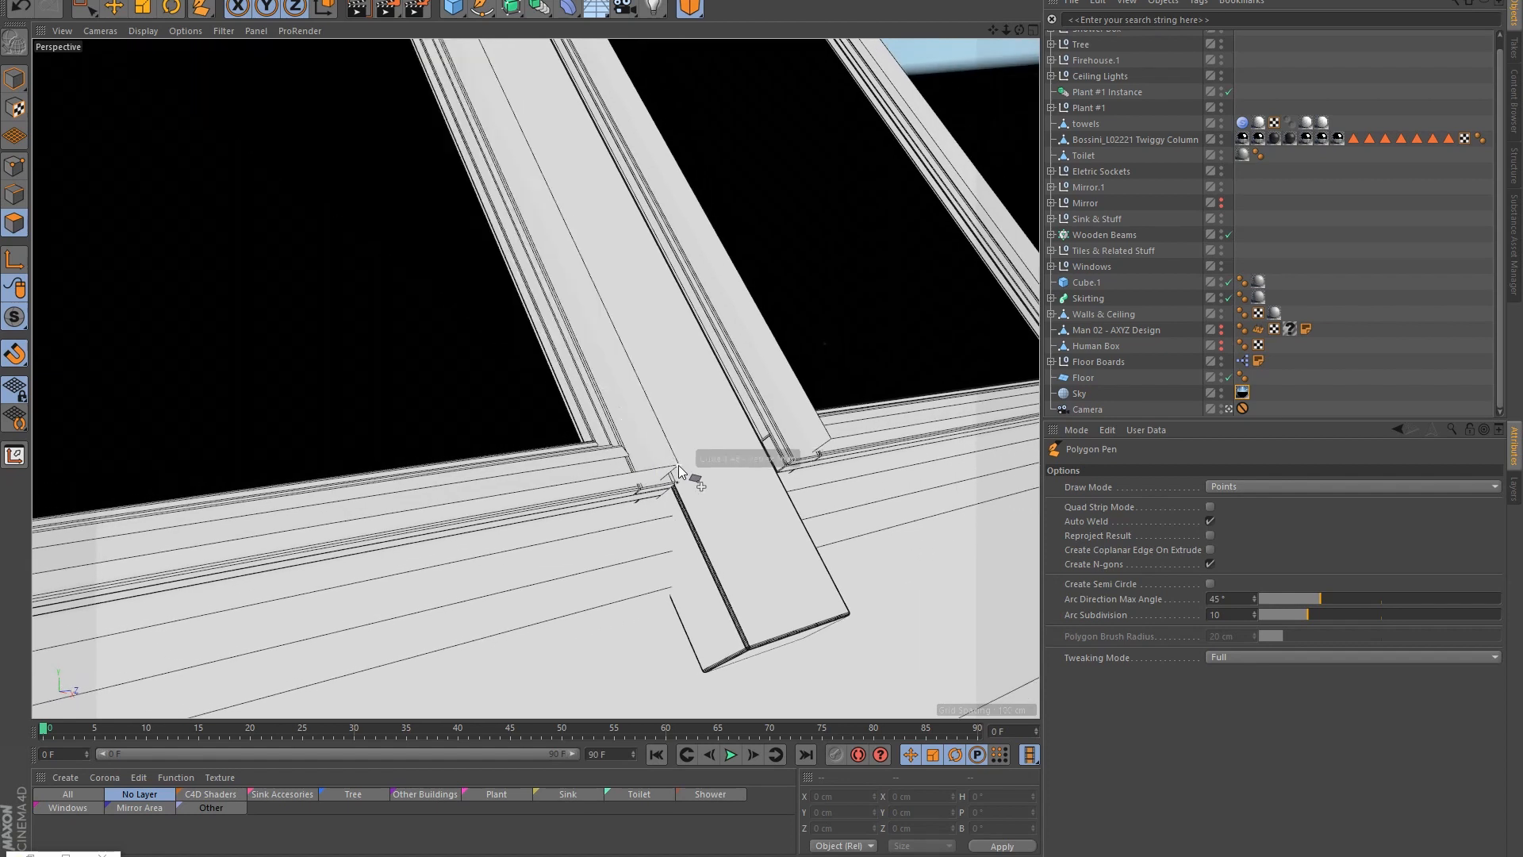
scroll(678, 470, "up", 6)
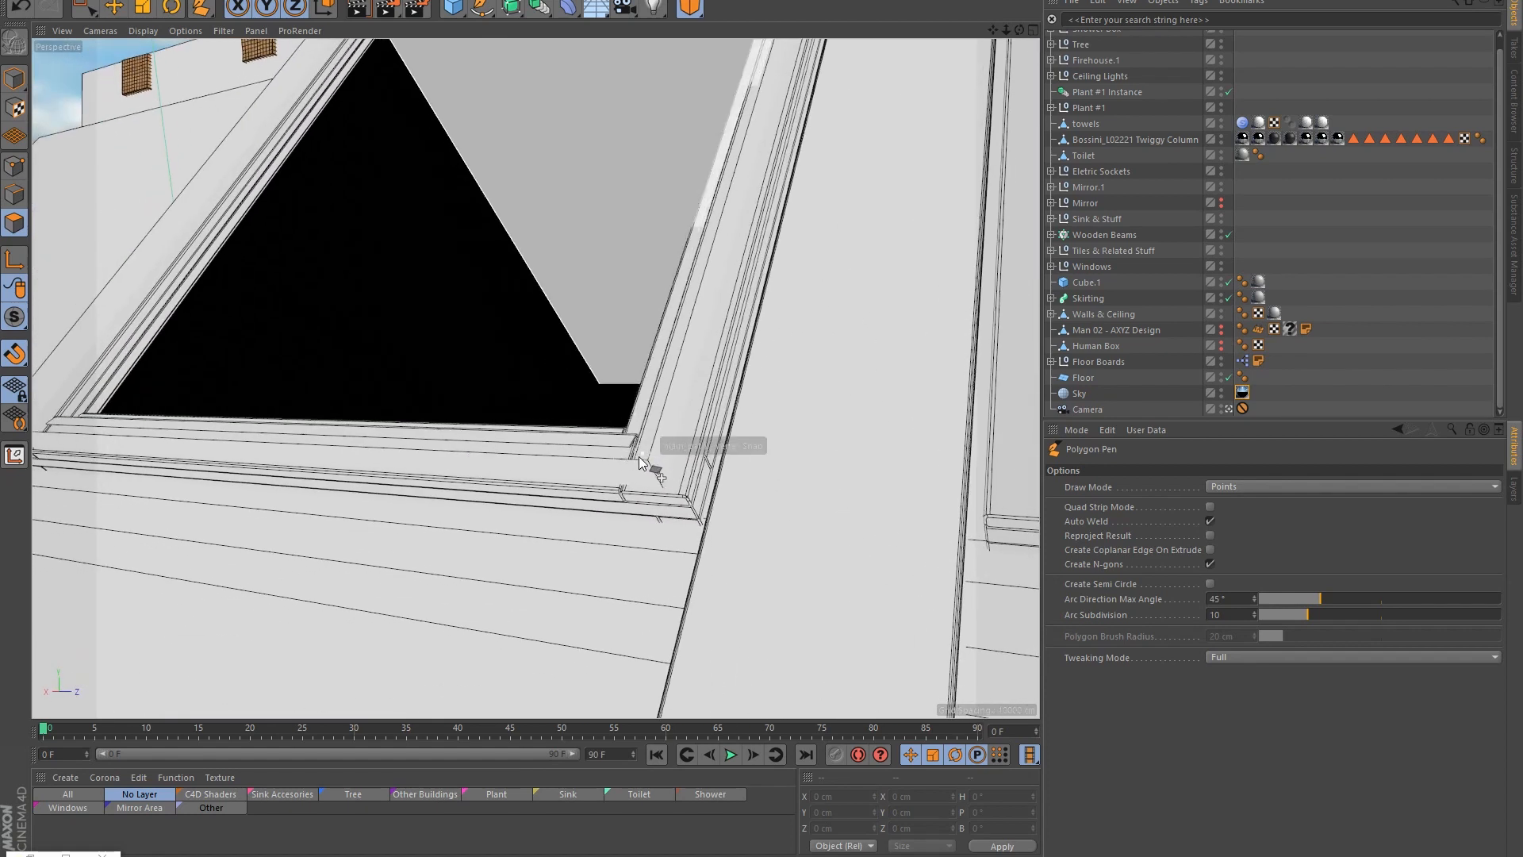
scroll(647, 466, "down", 2)
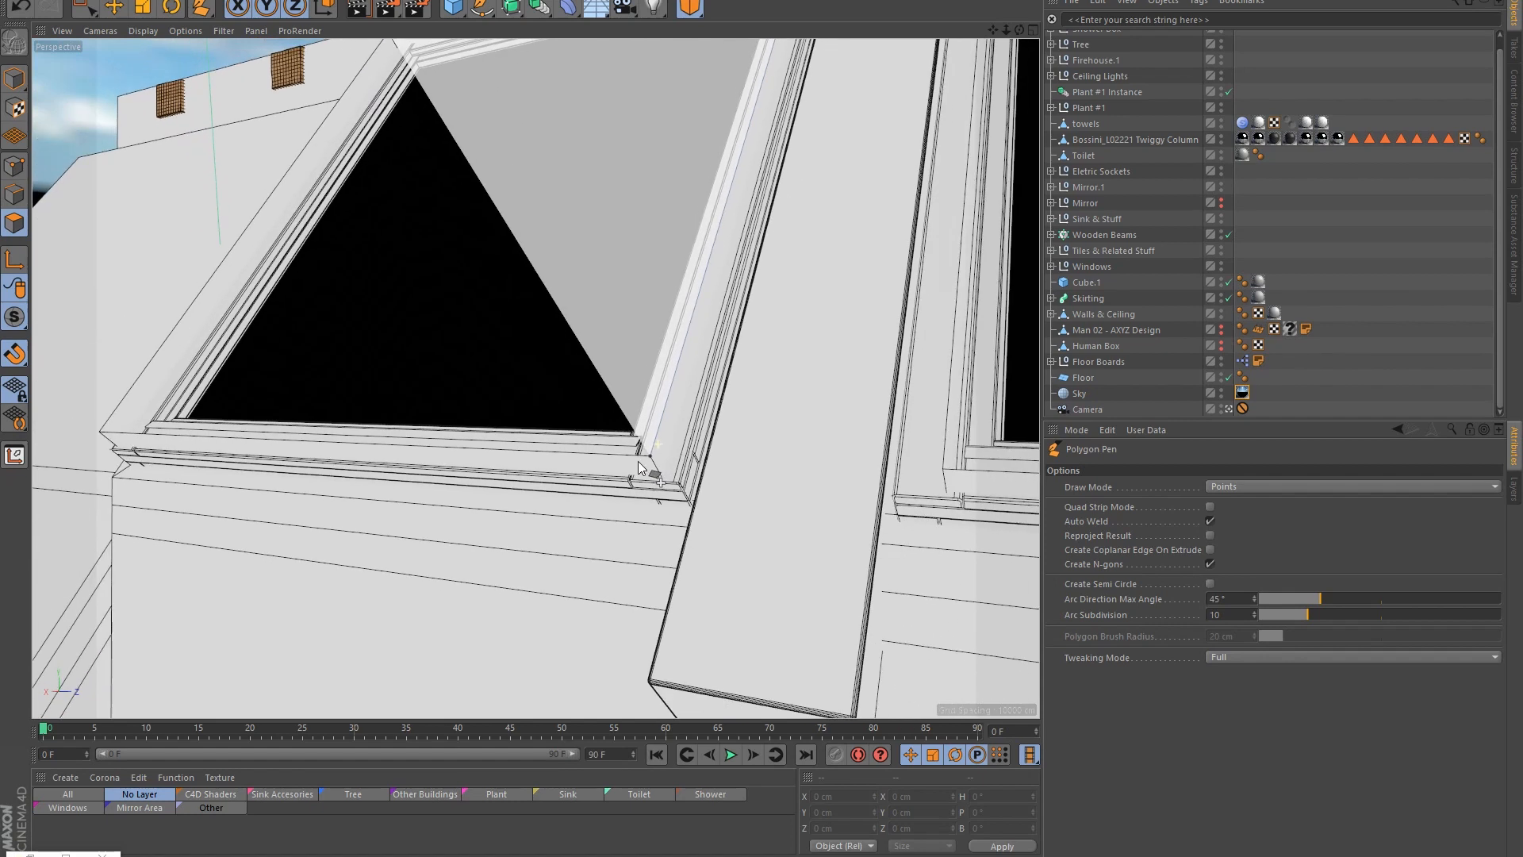
left_click_drag(639, 466, 484, 446, "alt")
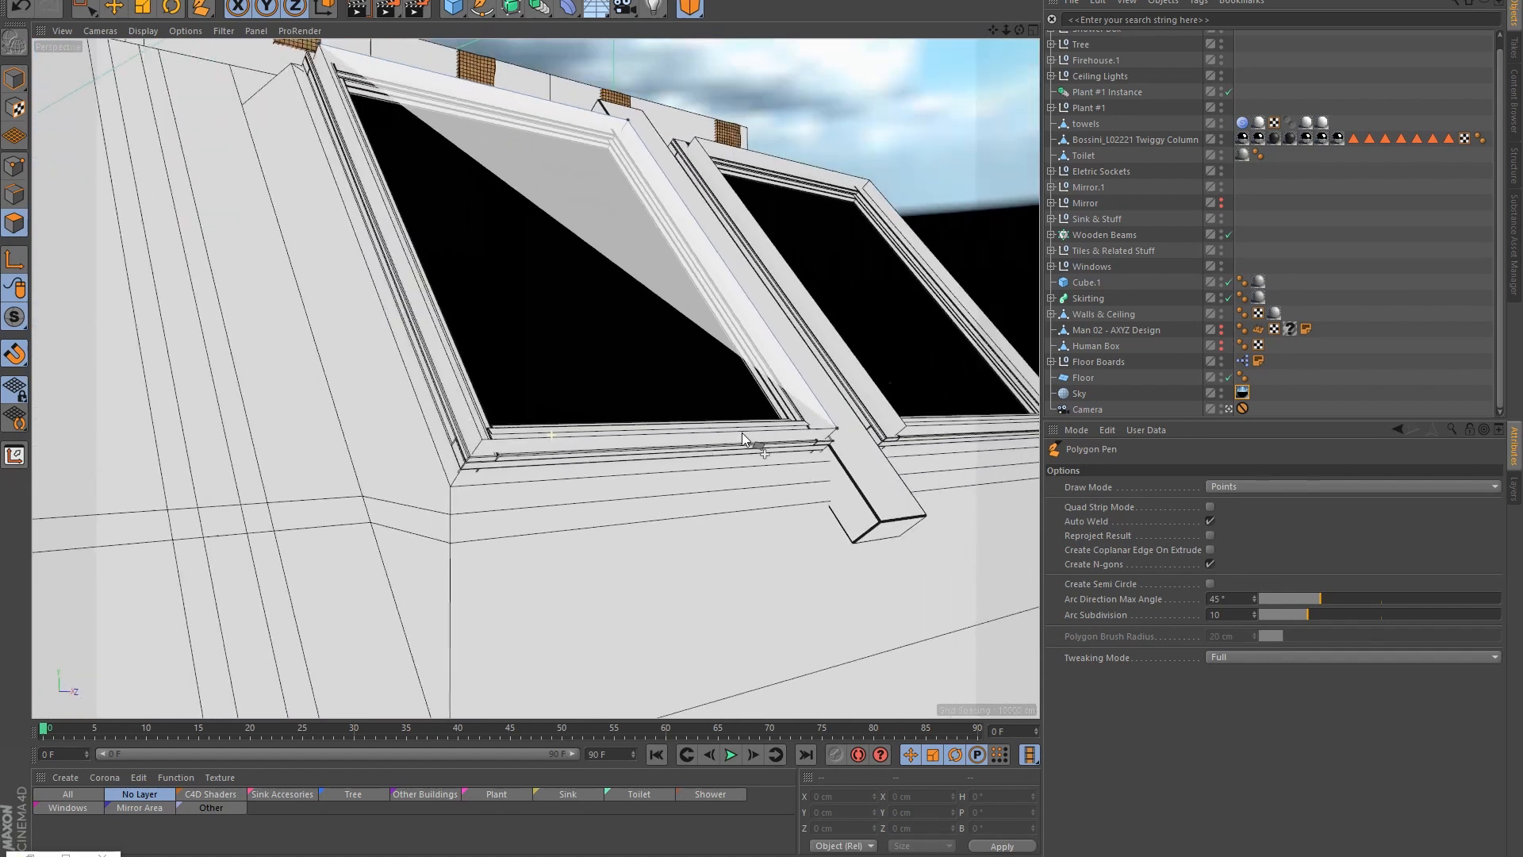
left_click(485, 446)
left_click_drag(630, 371, 449, 385, "alt")
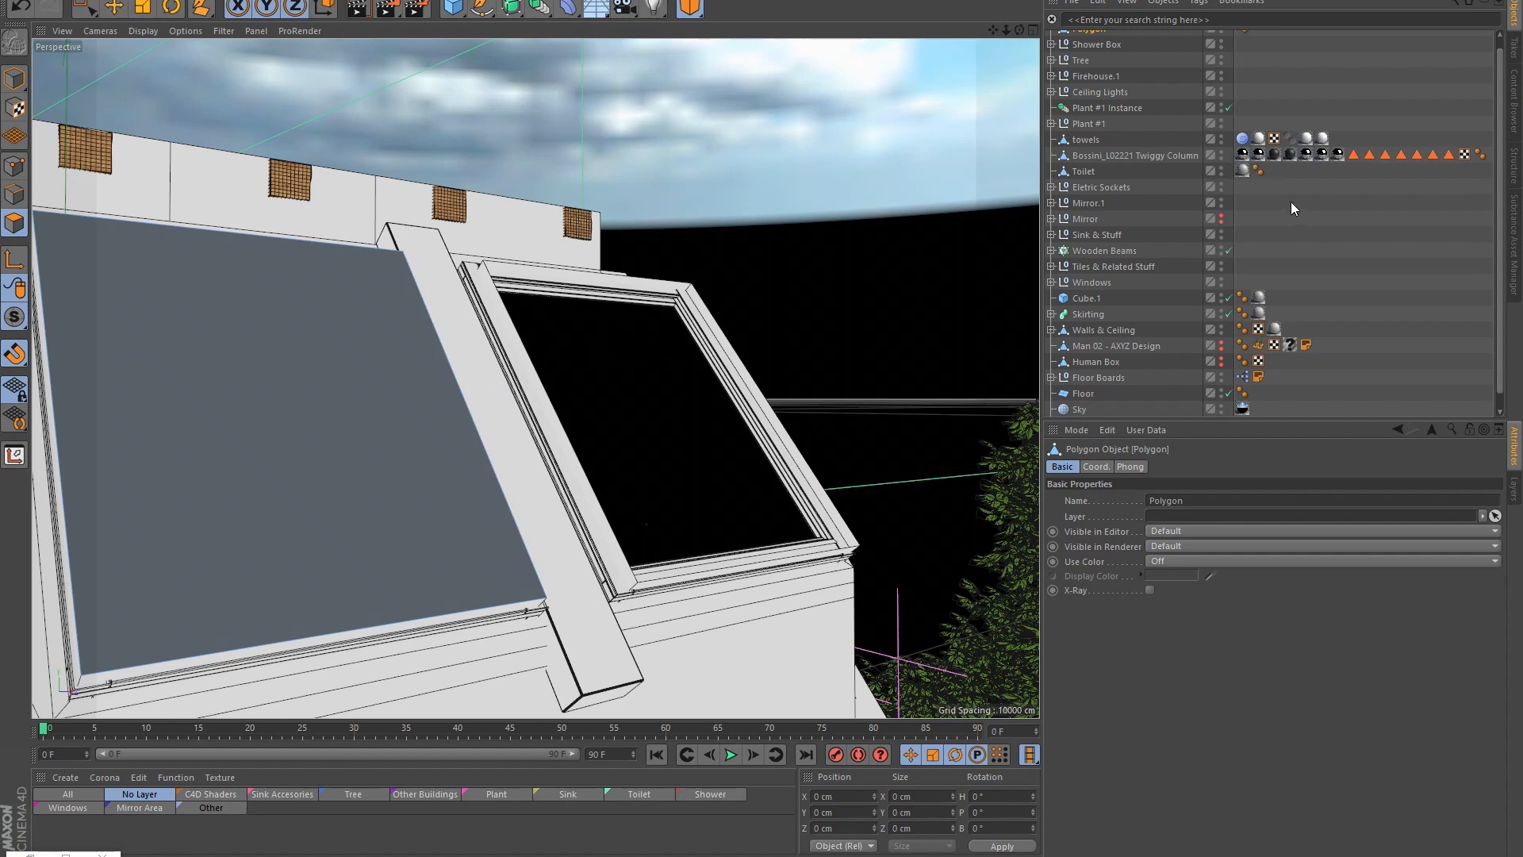
Step: Deselect the finished polygon and begin a separate outline at the two upper corners of the roof window nearer the tree
left_click(1269, 215)
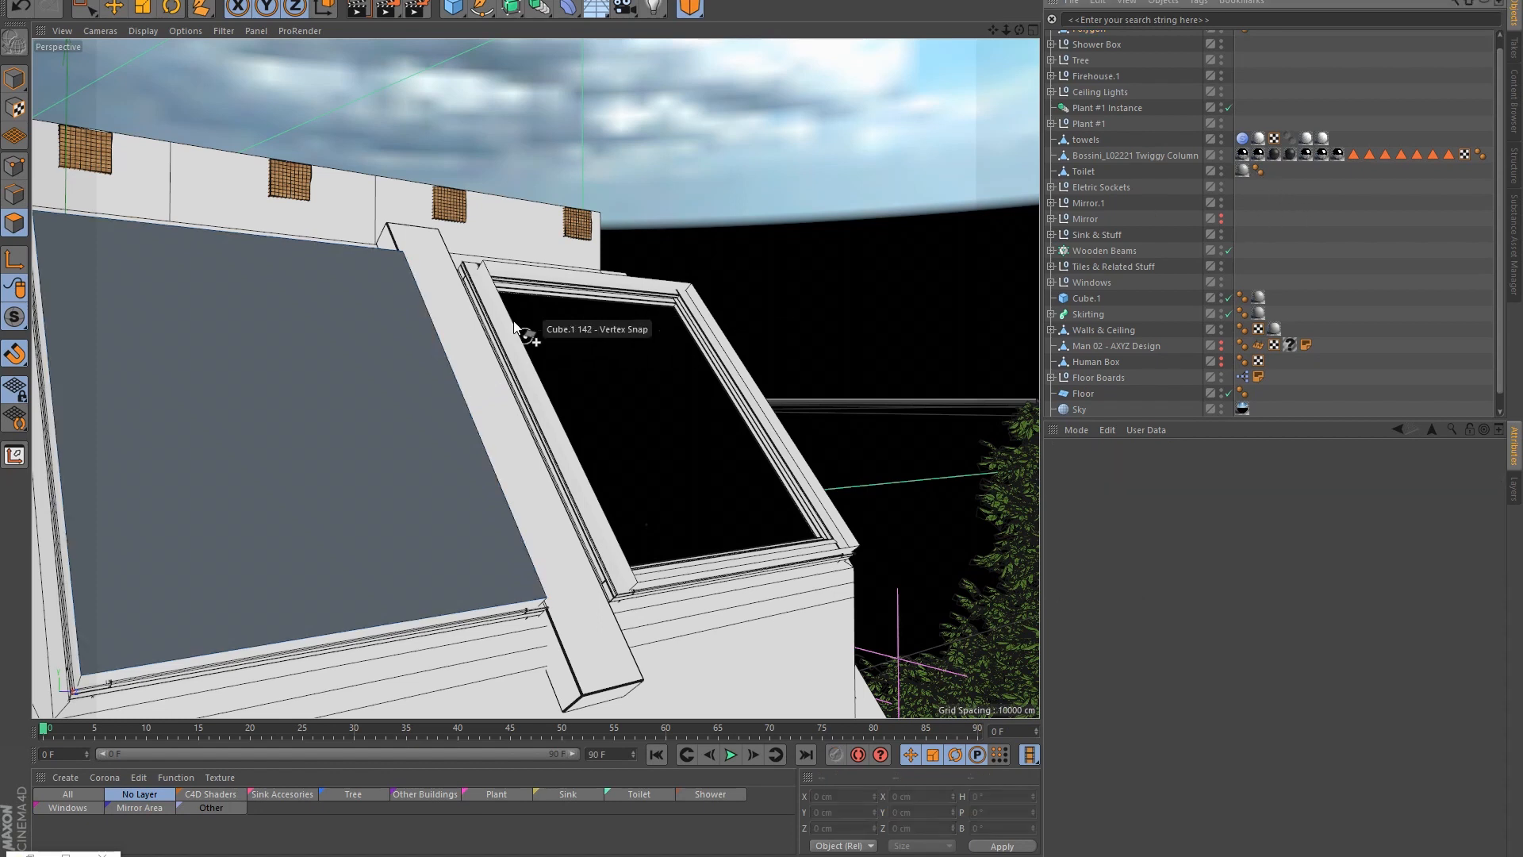
right_click_drag(583, 283, 631, 236, "alt")
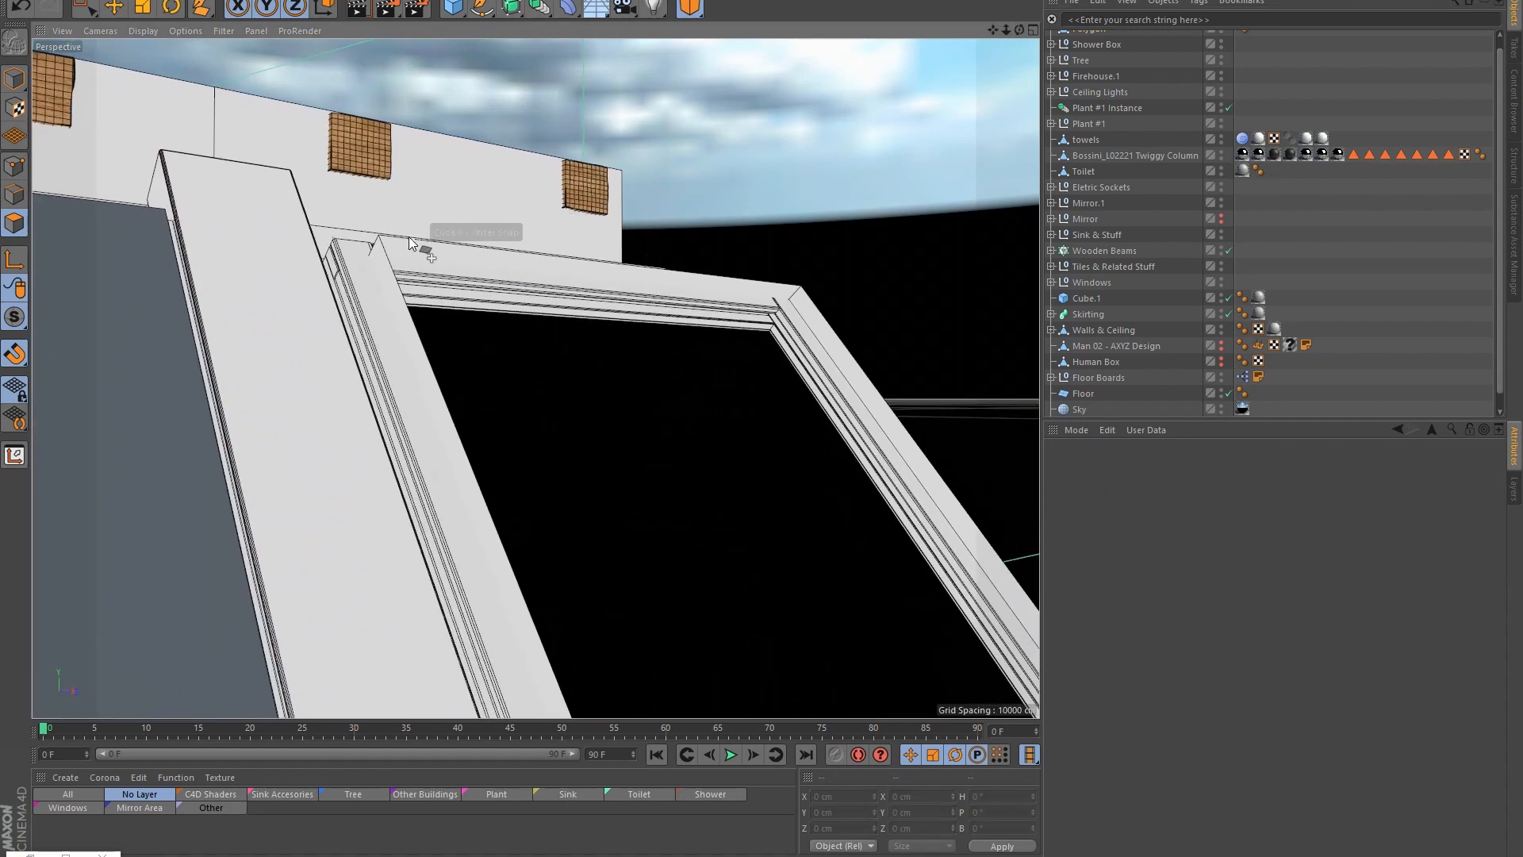
scroll(381, 235, "up", 2)
left_click(373, 234)
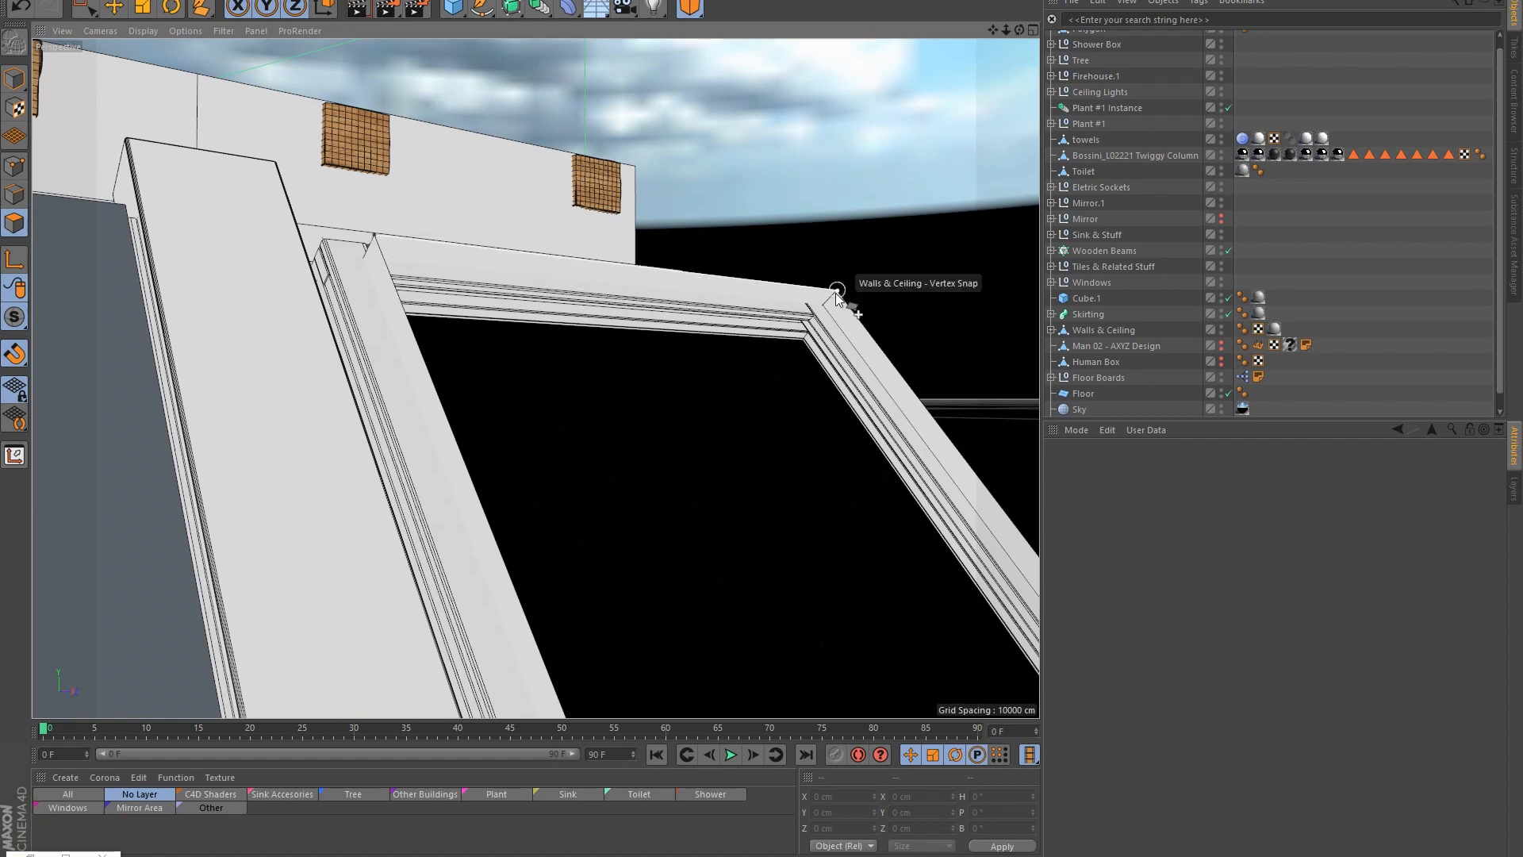
left_click(836, 292)
Step: Add the lower corner points of the tree-side window and close the outline into a second polygon covering the opening
left_click_drag(911, 464, 630, 240, "alt")
middle_click_drag(631, 240, 508, 151, "alt")
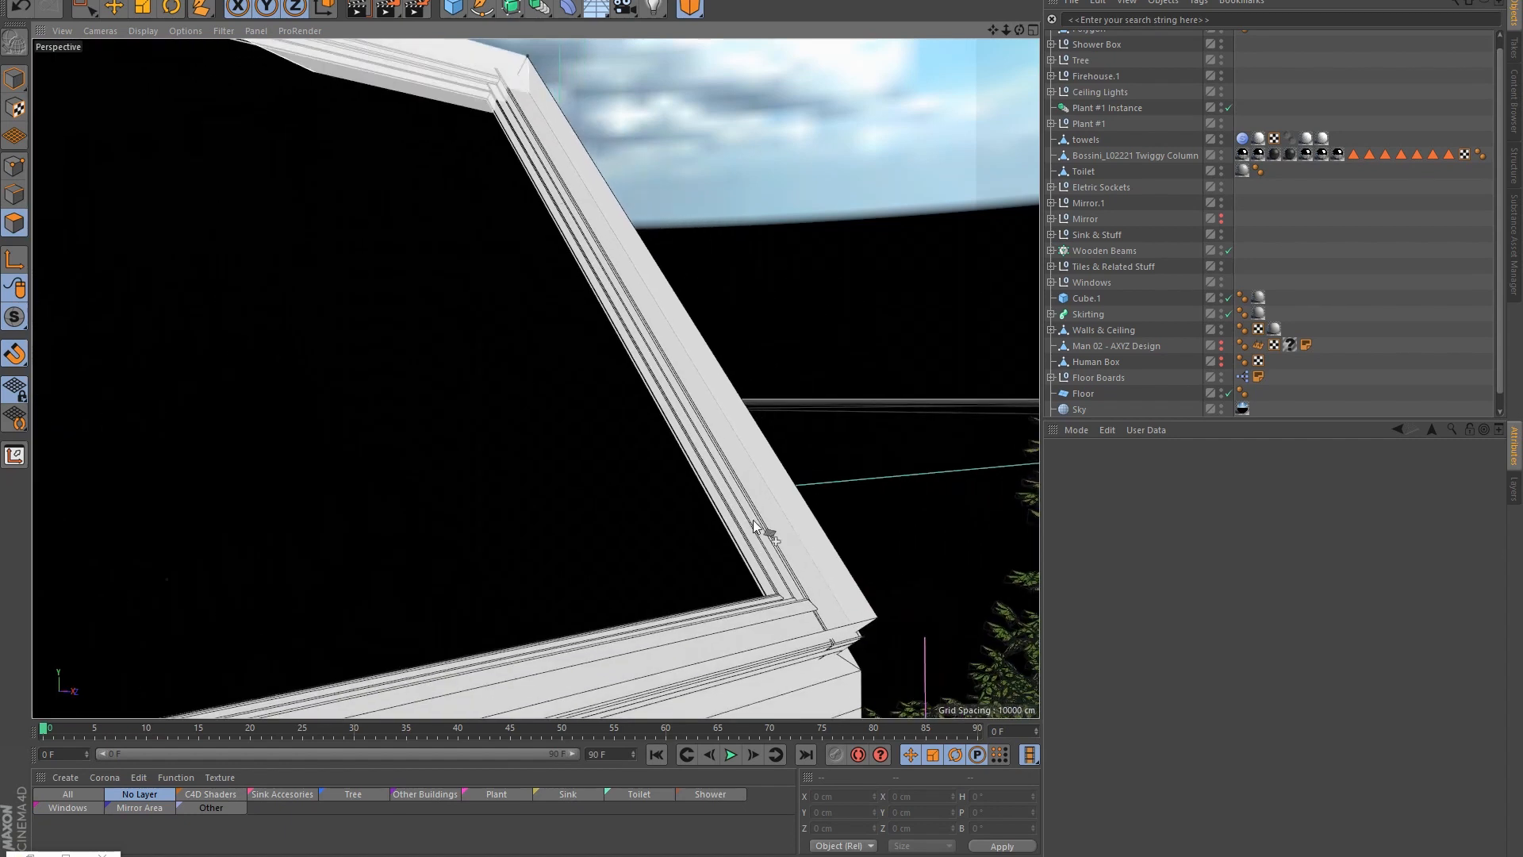
middle_click_drag(769, 541, 665, 441, "alt")
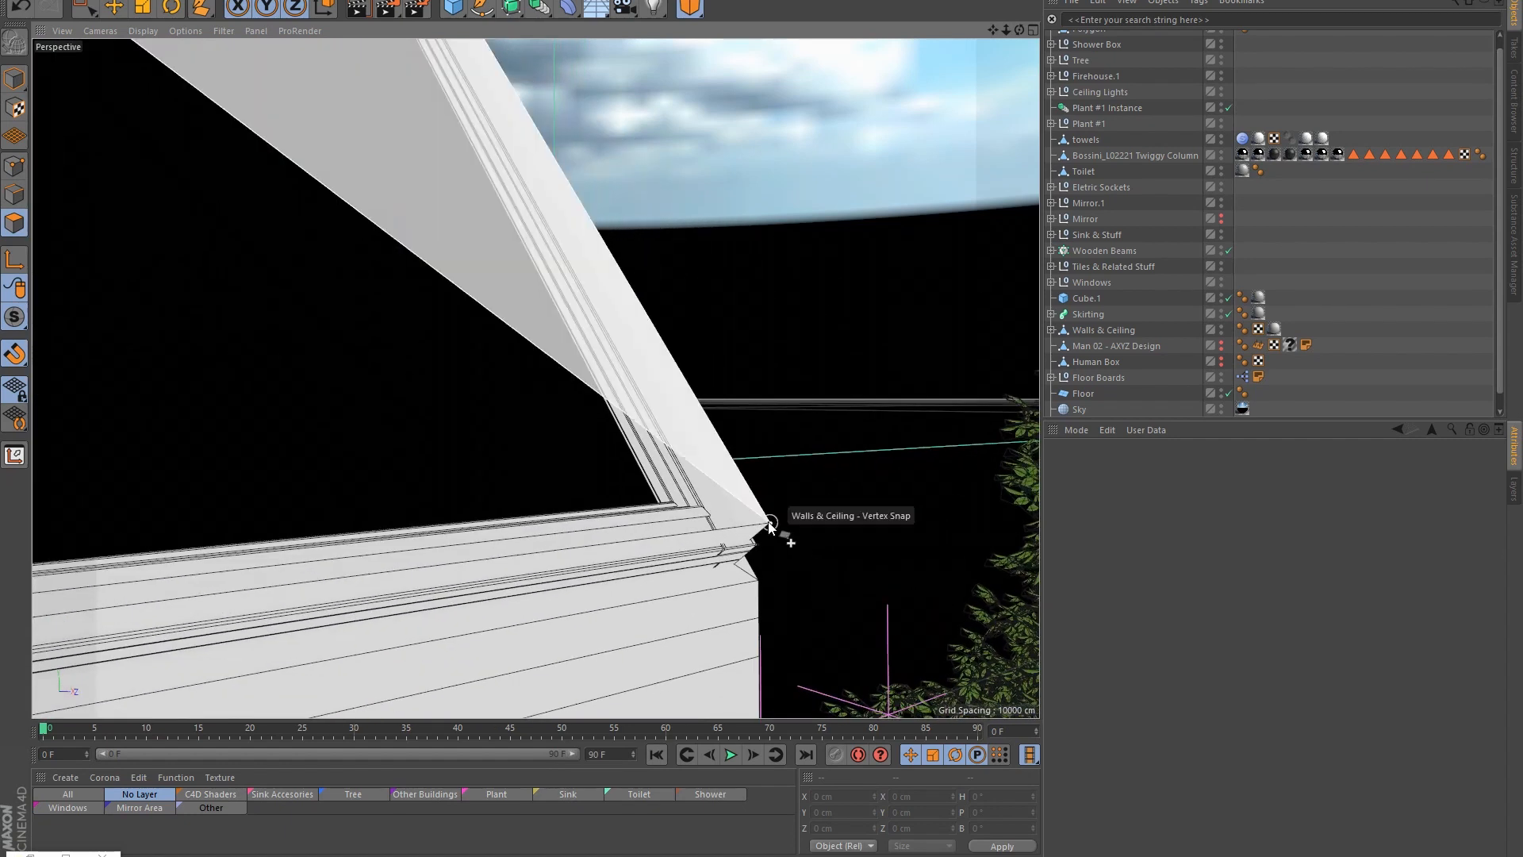
left_click(770, 527)
right_click_drag(770, 528, 795, 489, "alt")
left_click_drag(650, 529, 725, 481, "alt")
scroll(660, 498, "up", 5)
left_click(664, 498)
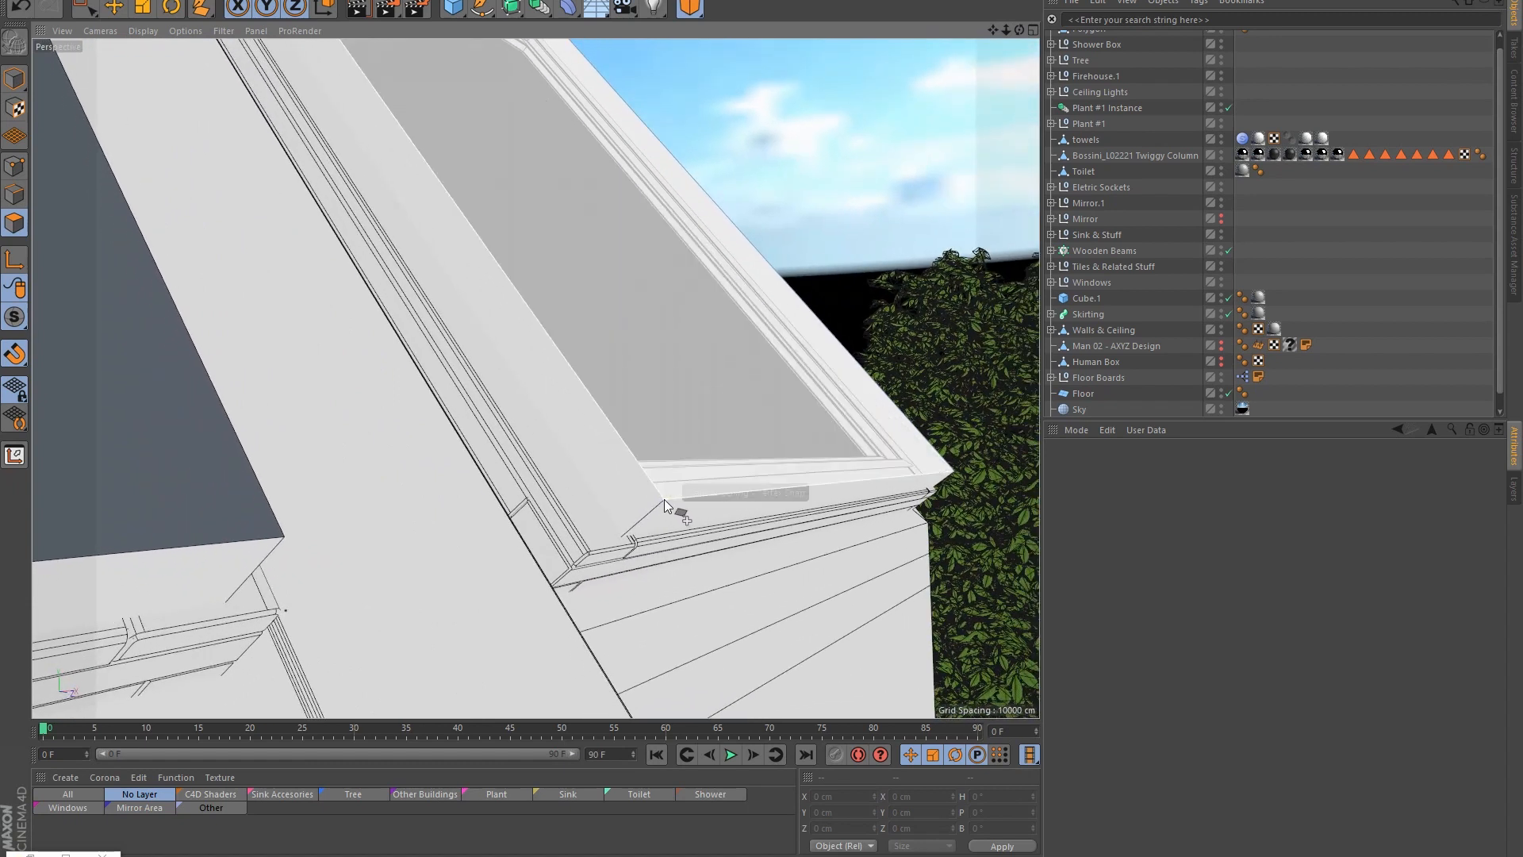
left_click(664, 498)
Step: Select the face of the polygon over the tree-side window and reverse its normals
scroll(738, 440, "up", 3)
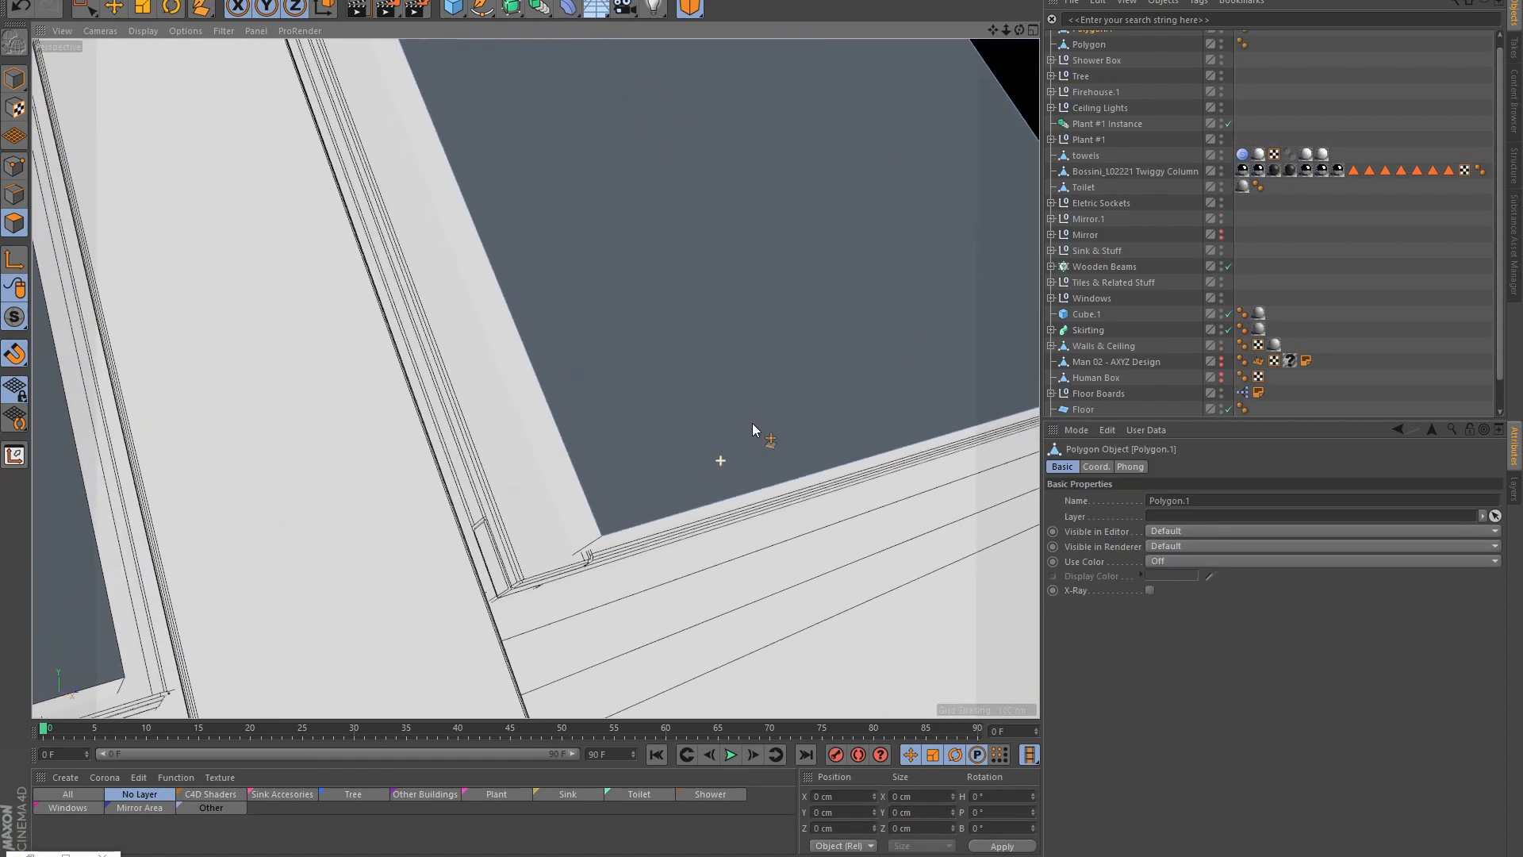
mouse_move(768, 408)
right_mouse_down("alt")
mouse_move(722, 438)
mouse_move(720, 402)
right_mouse_up("alt")
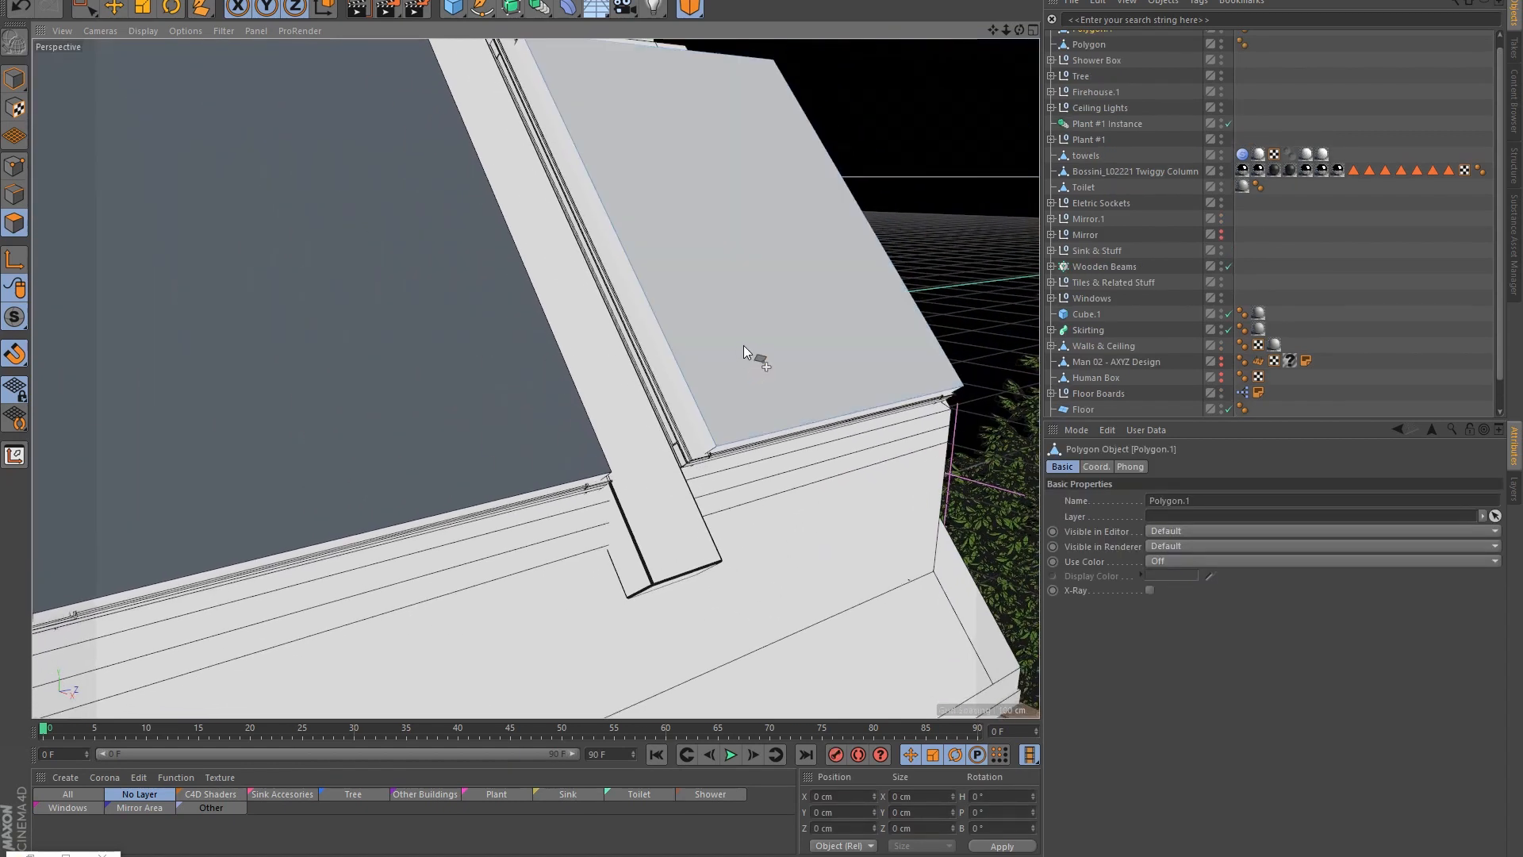
scroll(745, 345, "down", 6)
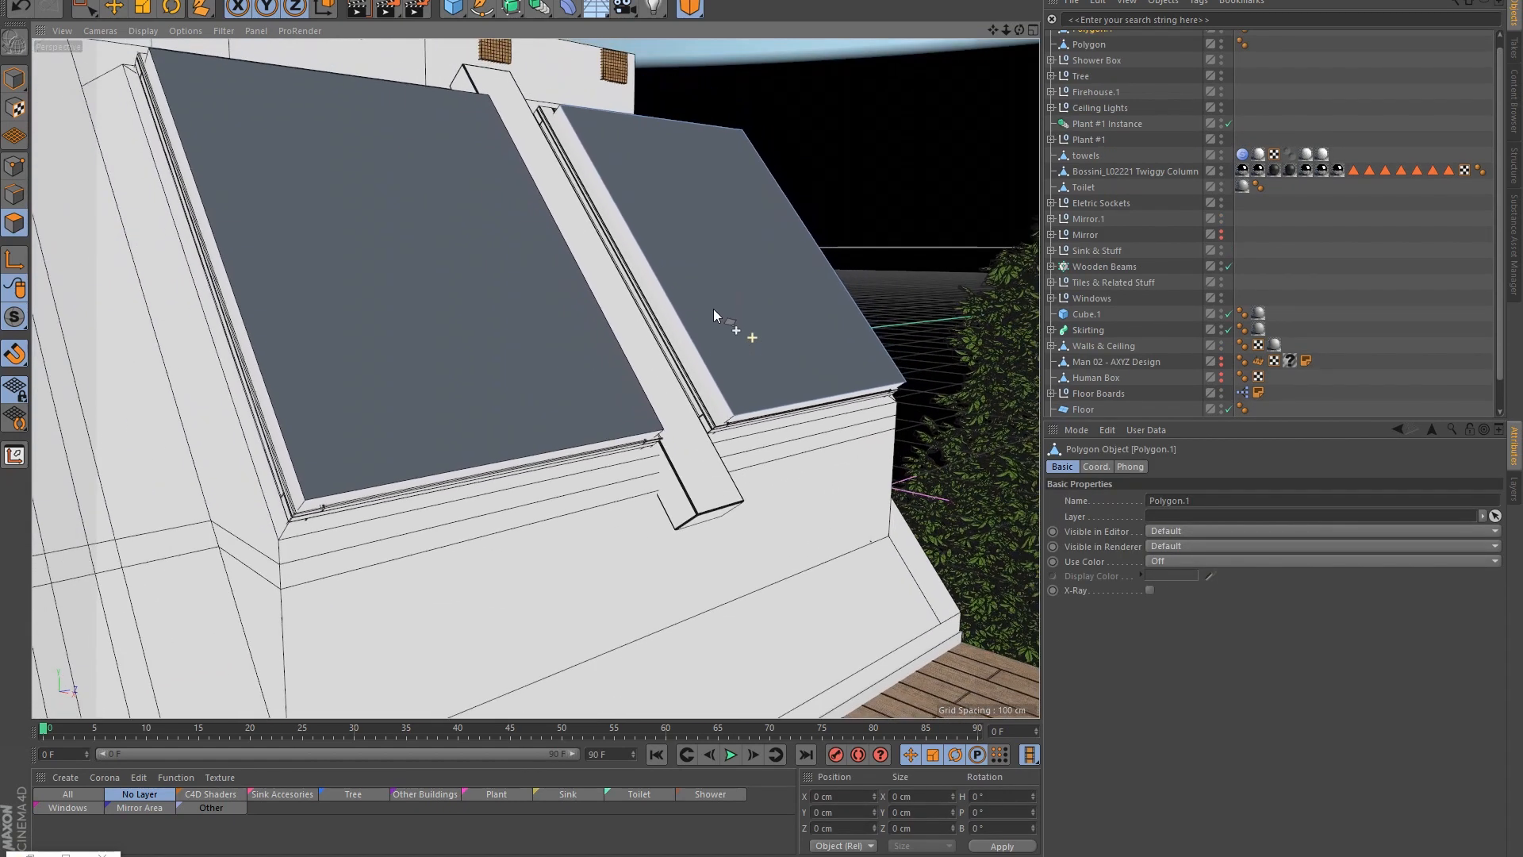
middle_click_drag(712, 308, 692, 379, "alt")
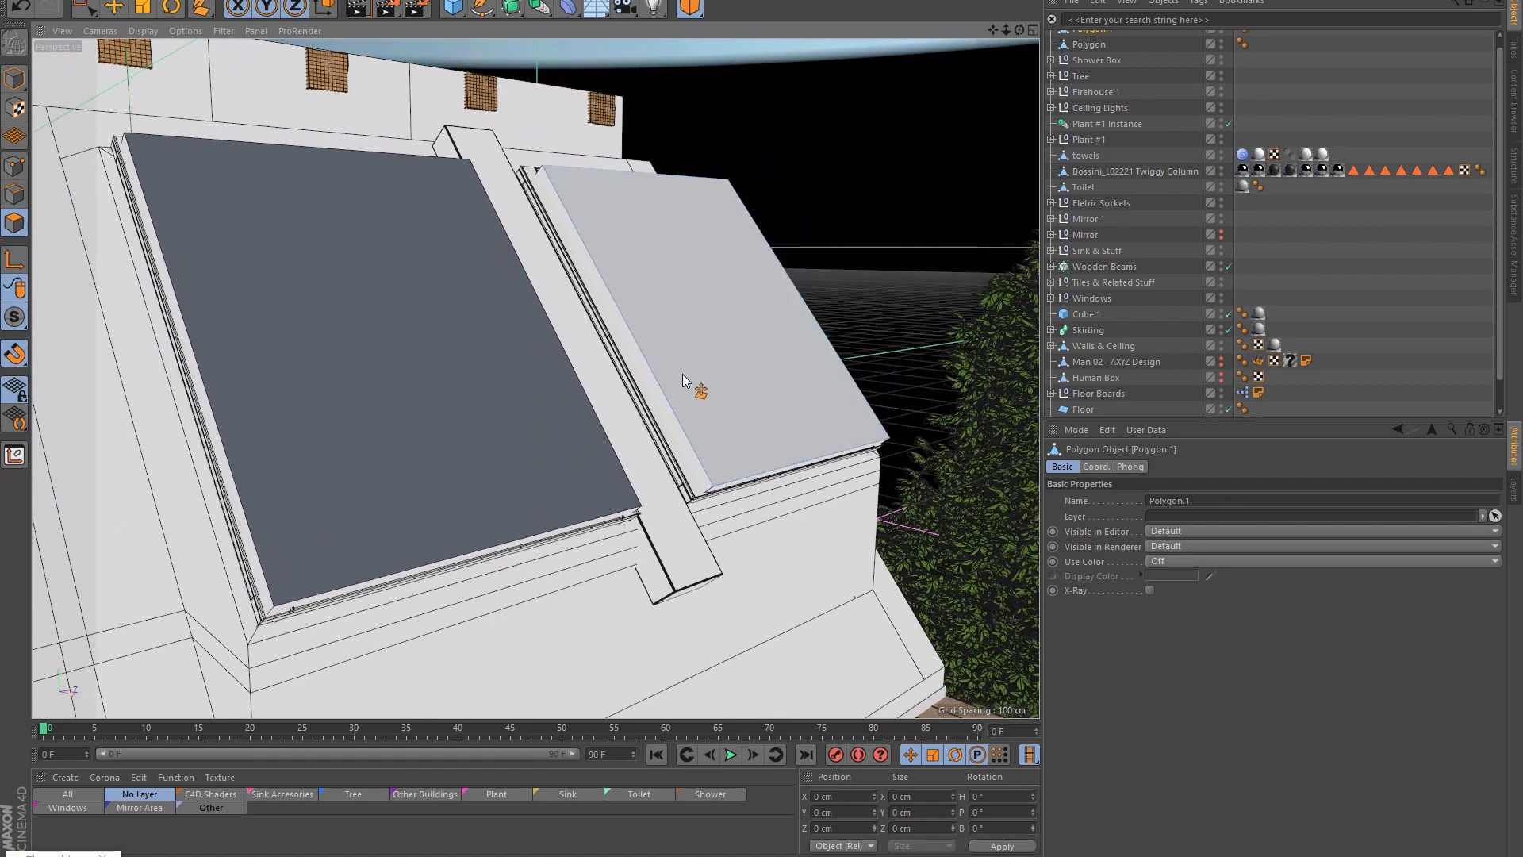
key("e")
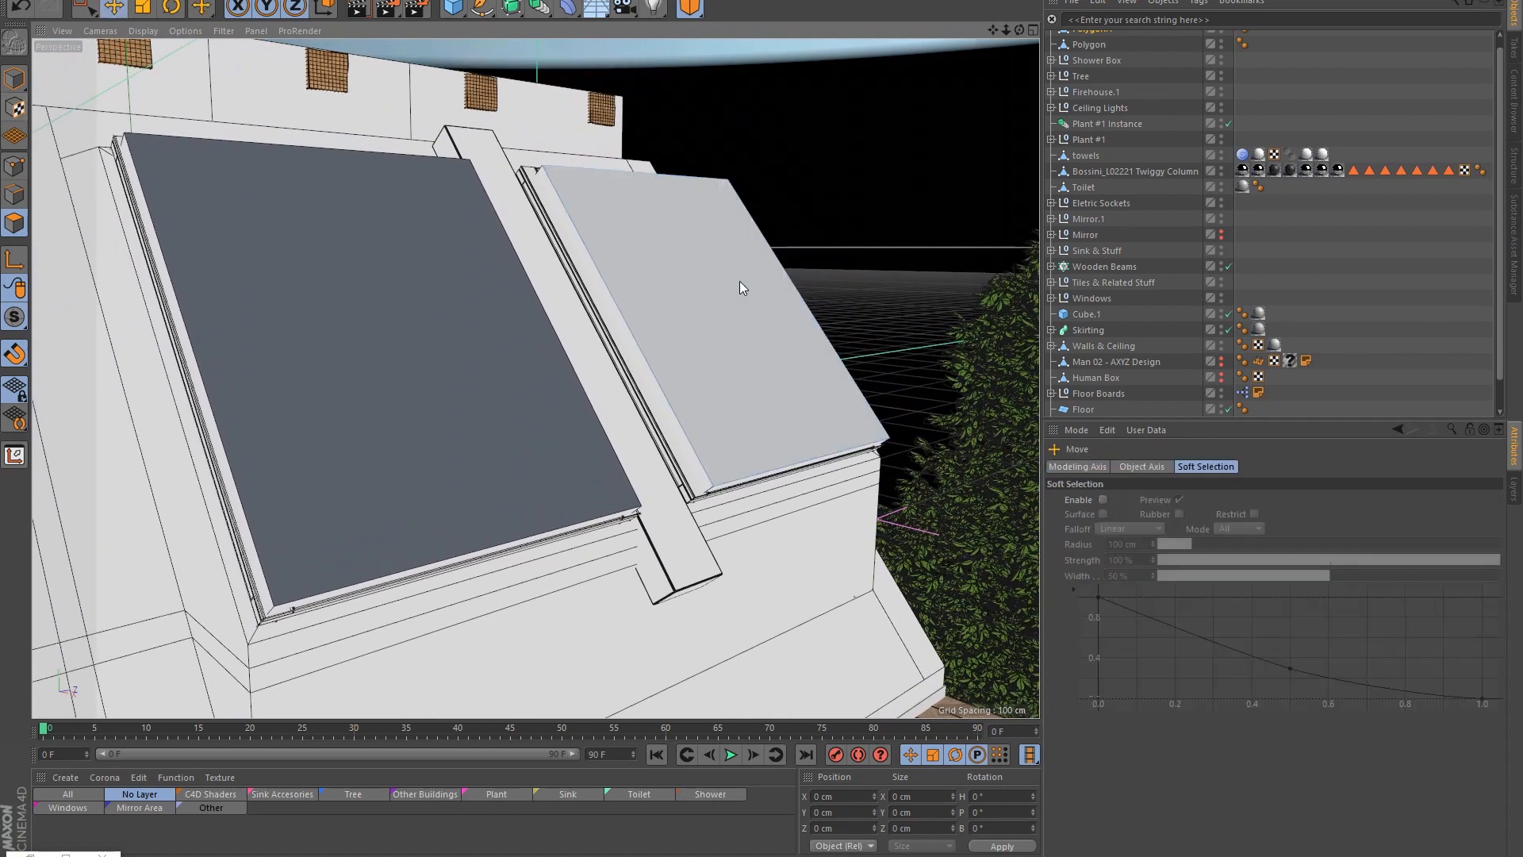
left_click(739, 281)
right_click(750, 341)
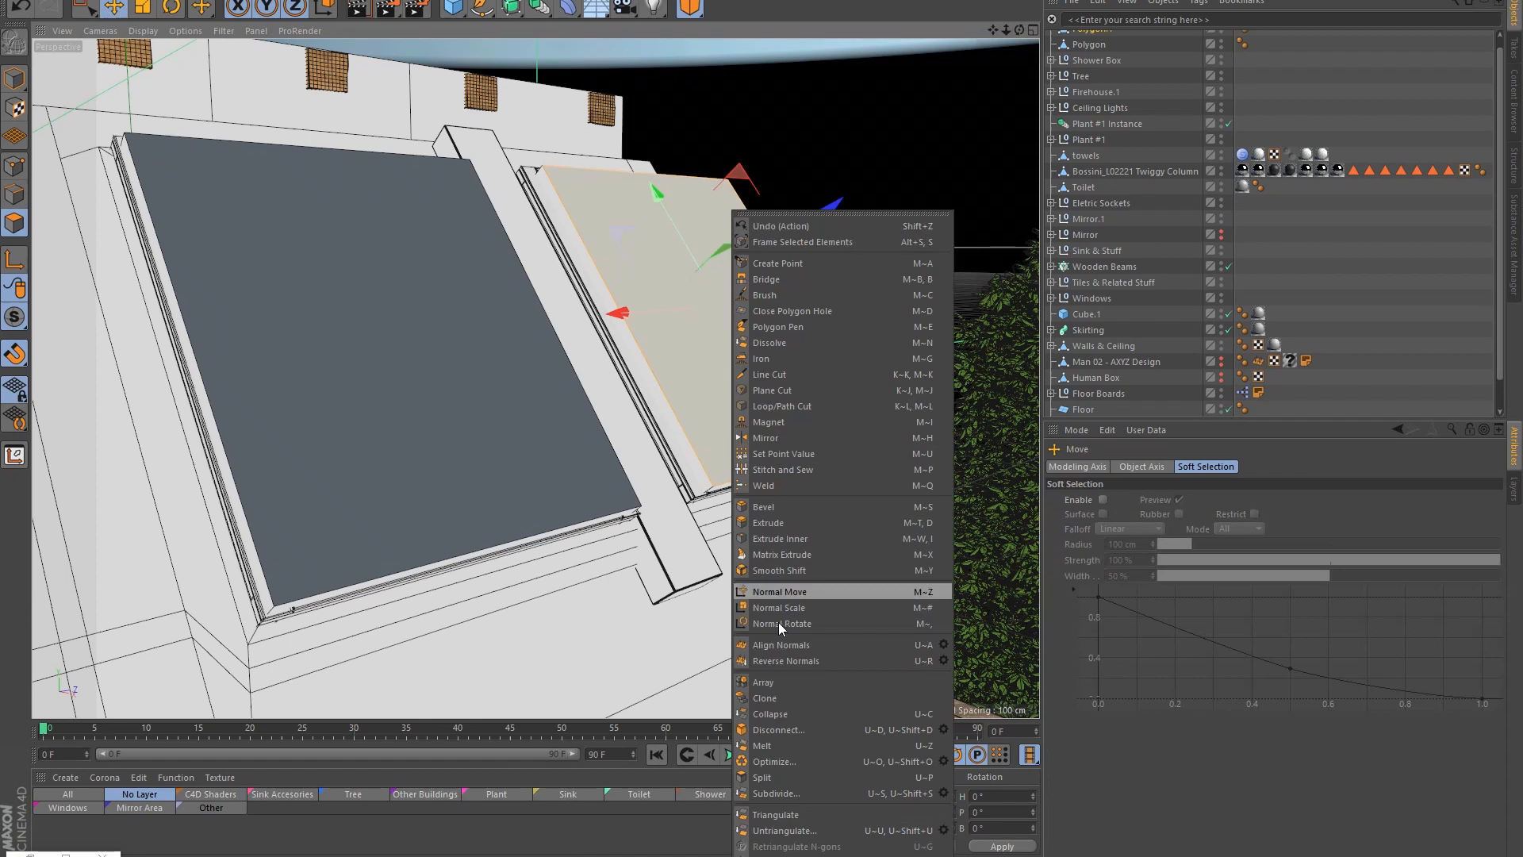
left_click(781, 663)
Step: Reverse the normals of the polygon covering the roof window farther from the tree
left_click(1088, 48)
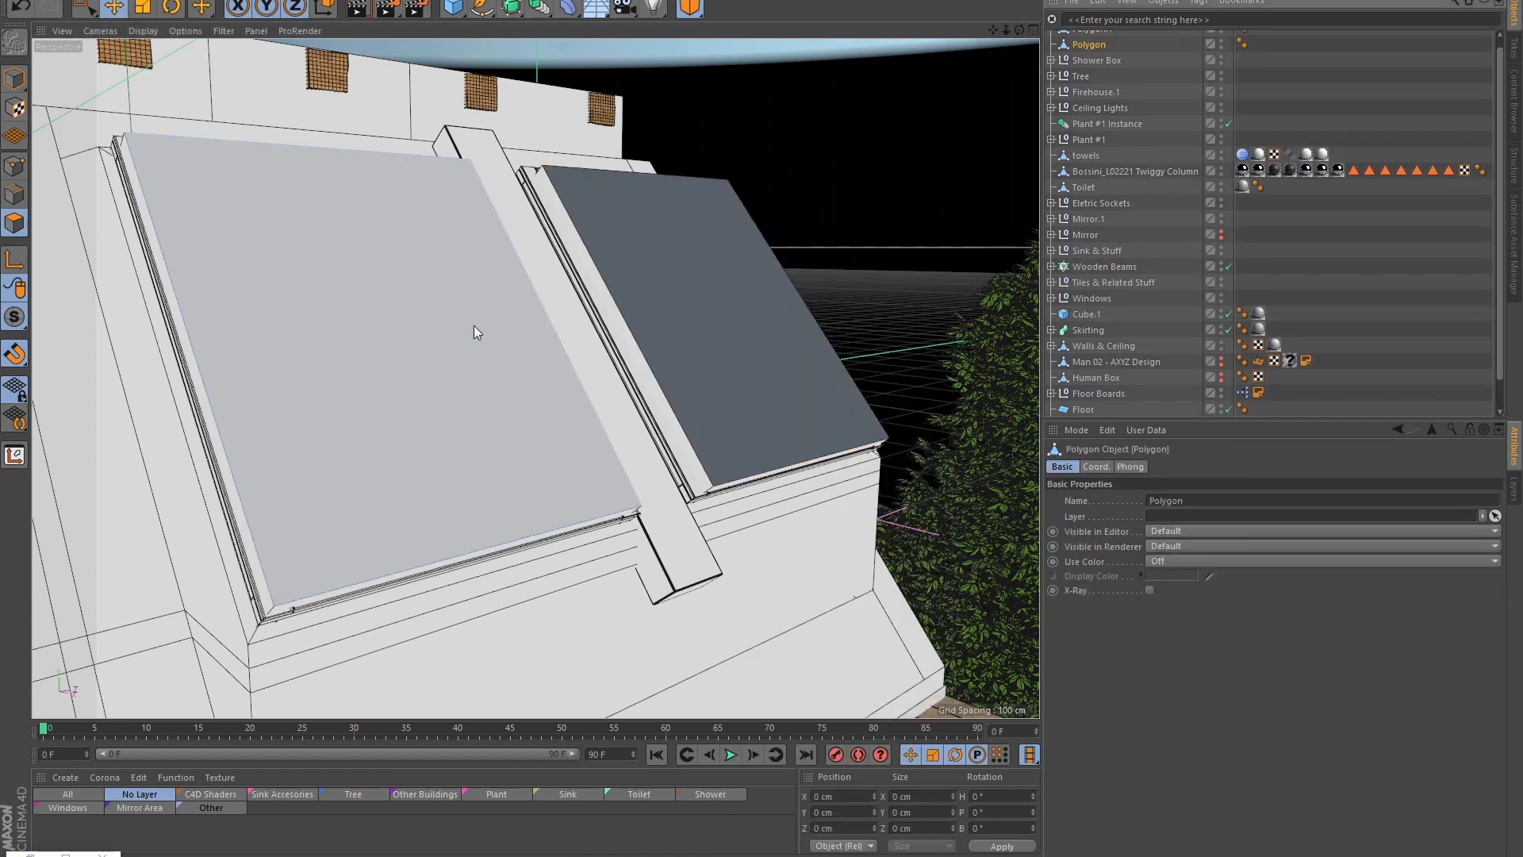
left_click(473, 330)
right_click(474, 331)
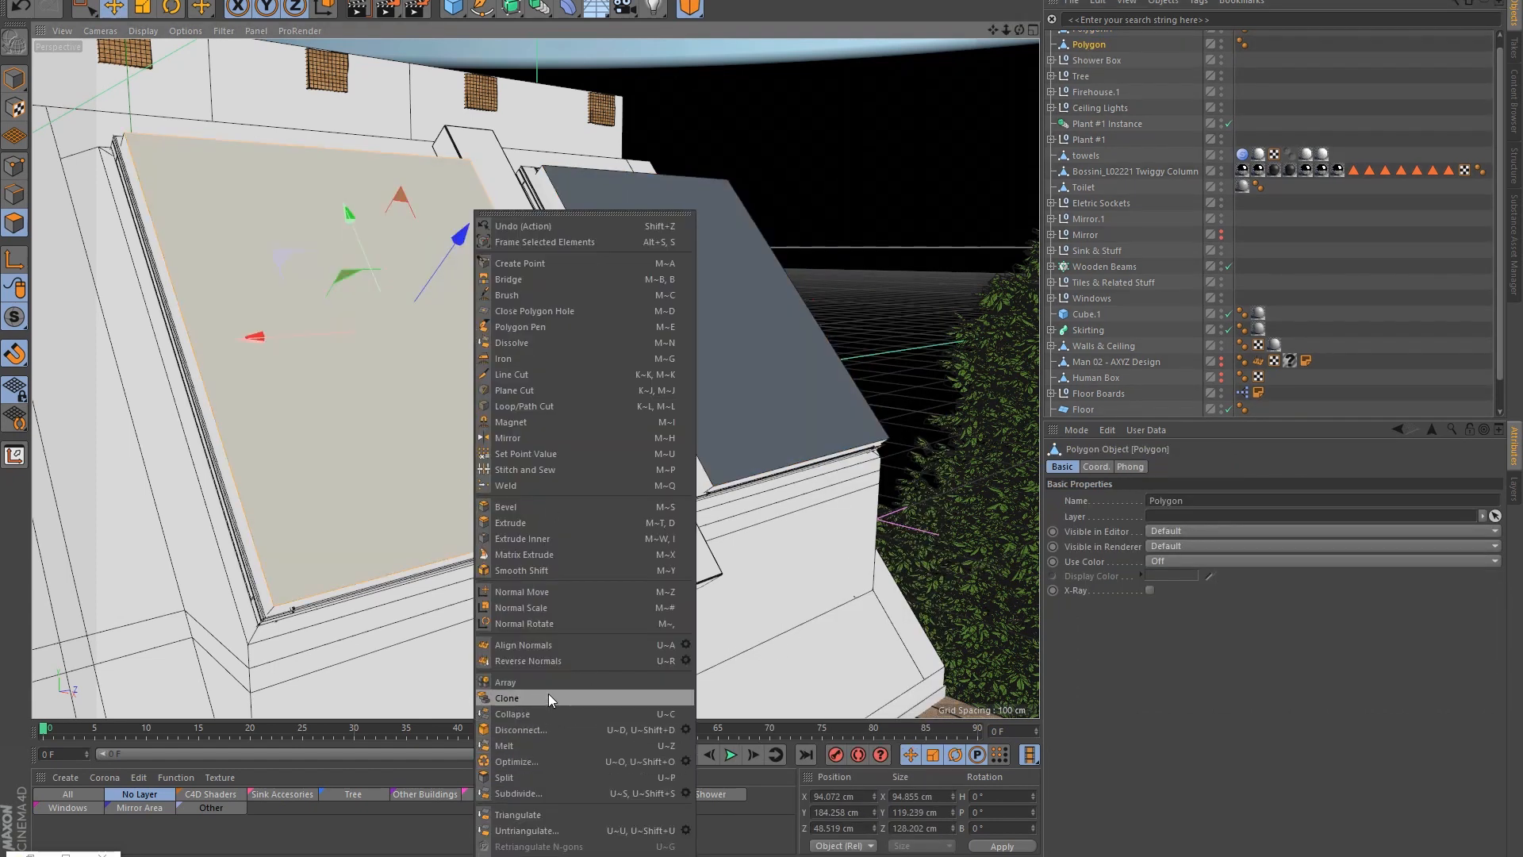
left_click(549, 660)
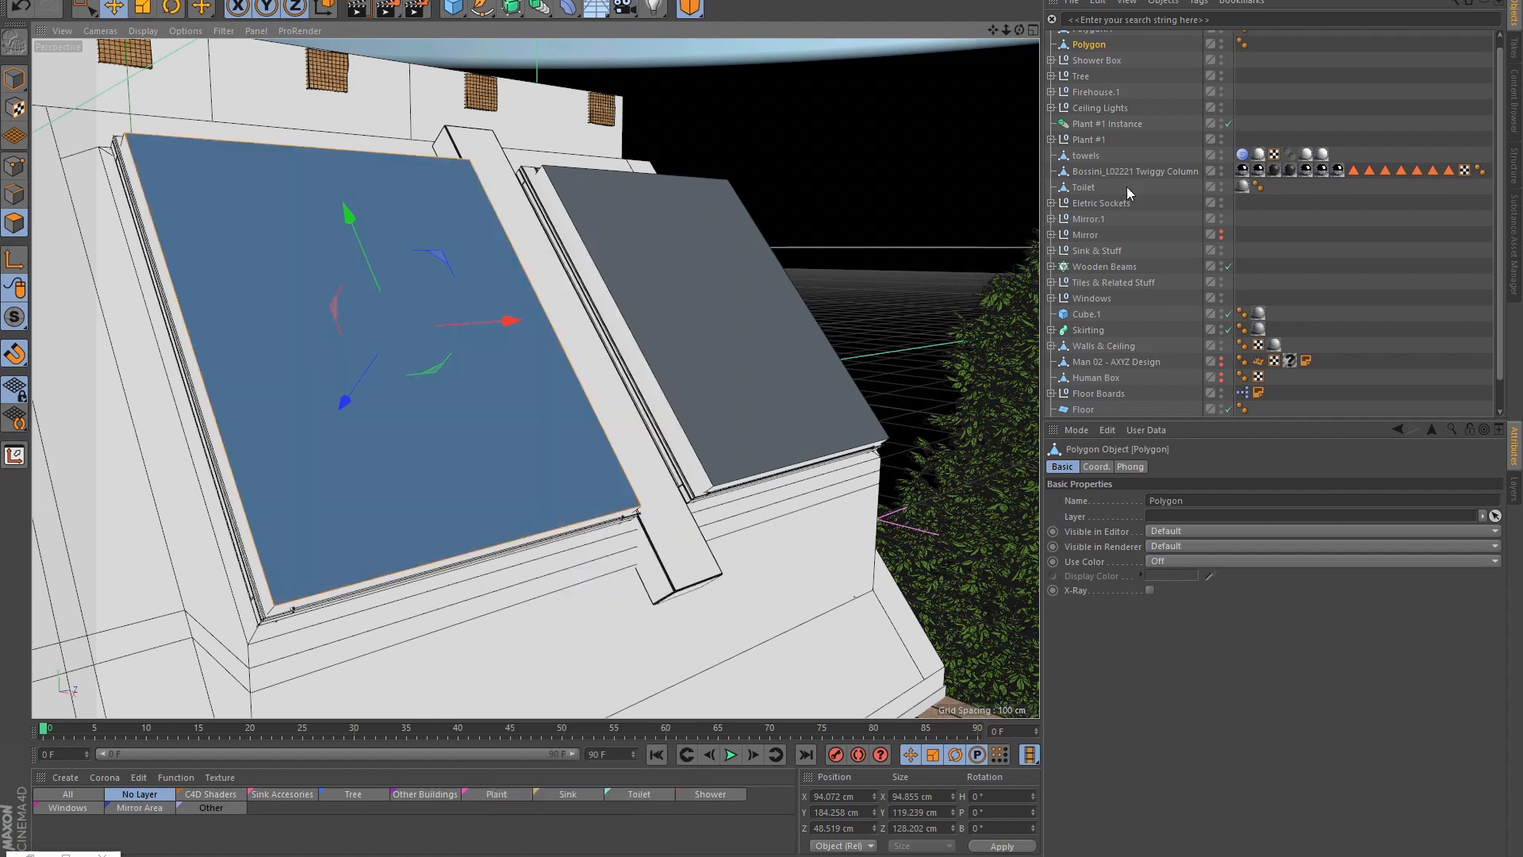
Step: Rename the polygon over the roof window farther from the tree Portal A and the tree-side polygon Portal B
scroll(1283, 246, "up", 1)
double_click(1102, 55)
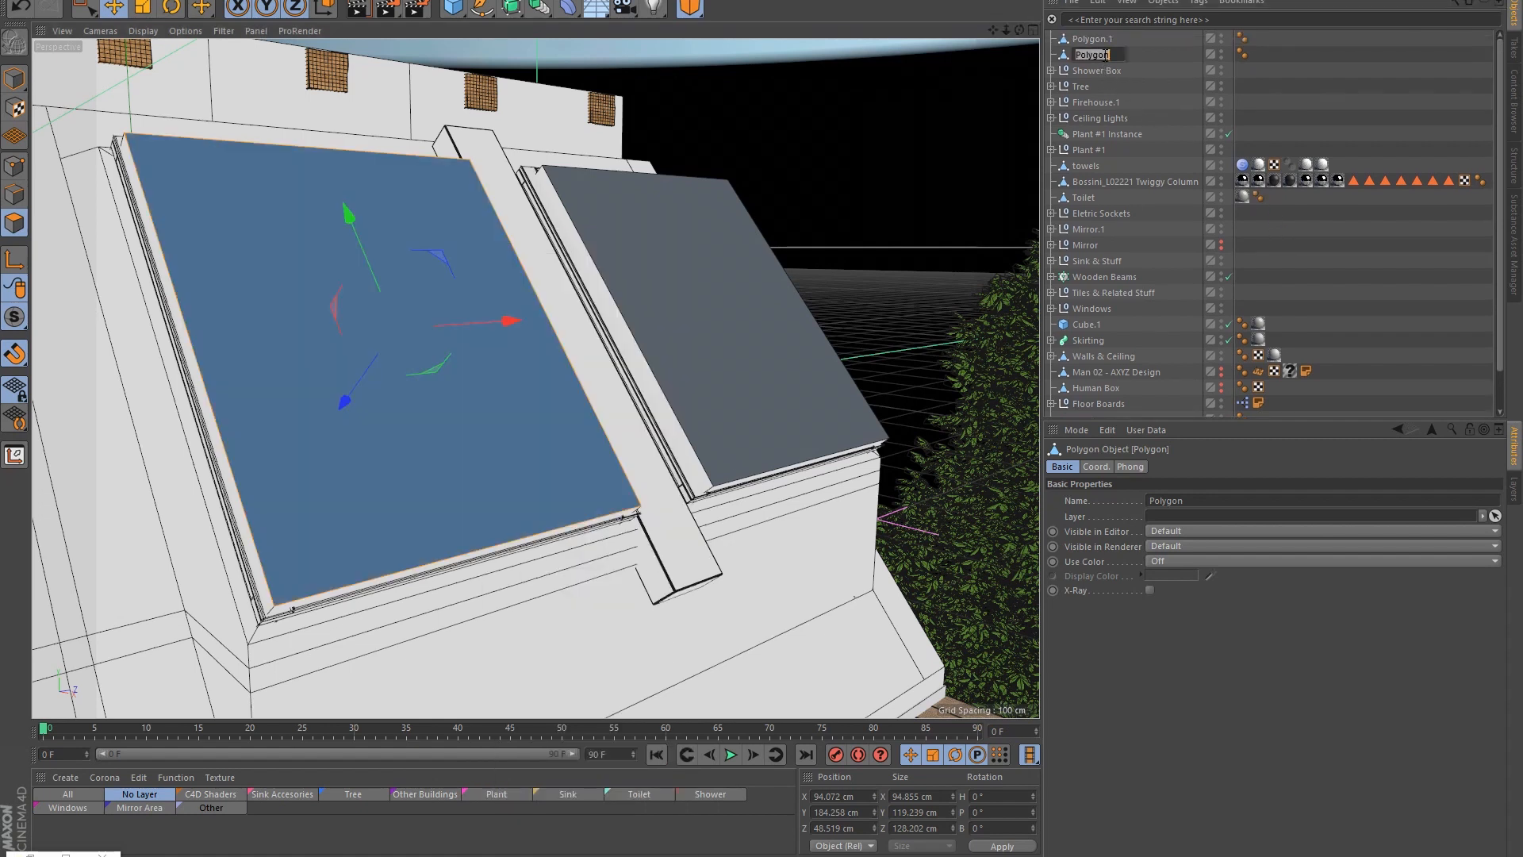
type("Portal A")
key("Return")
double_click(1101, 40)
type("P")
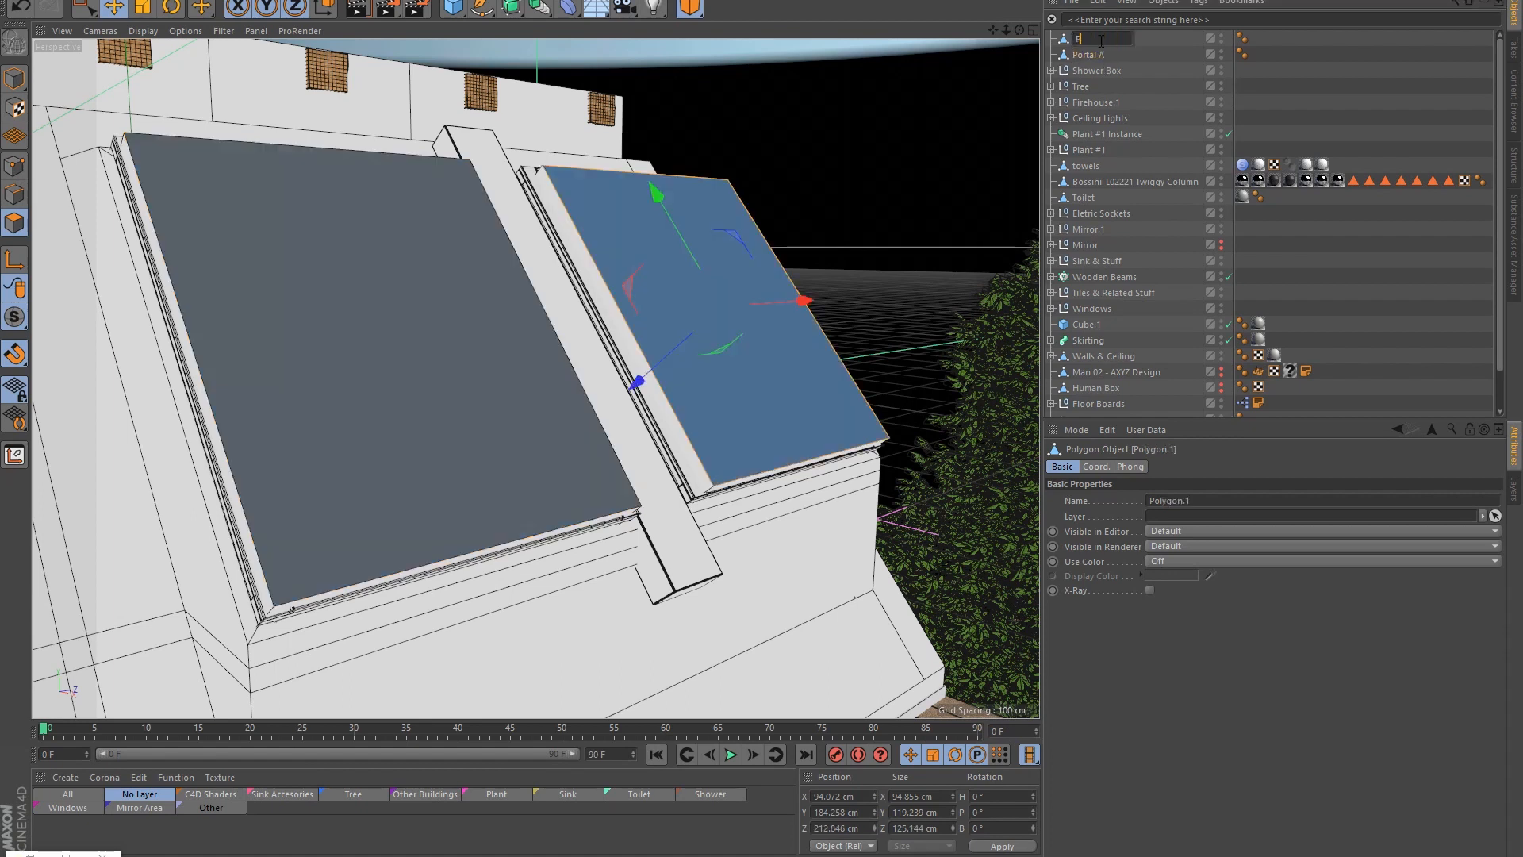
type("ortal B")
key("Return")
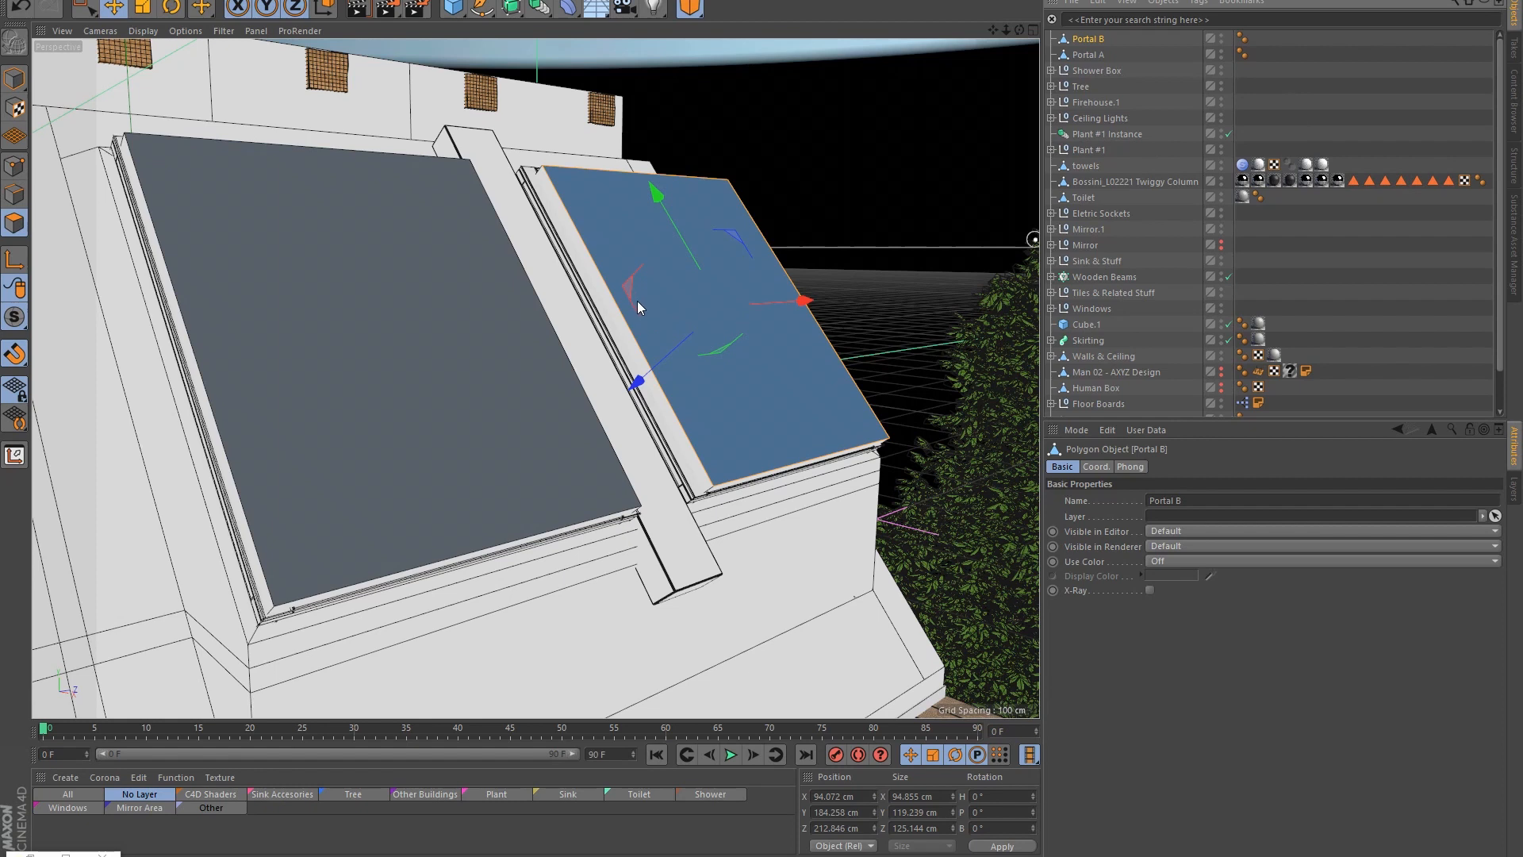
left_click_drag(637, 302, 646, 308, "alt")
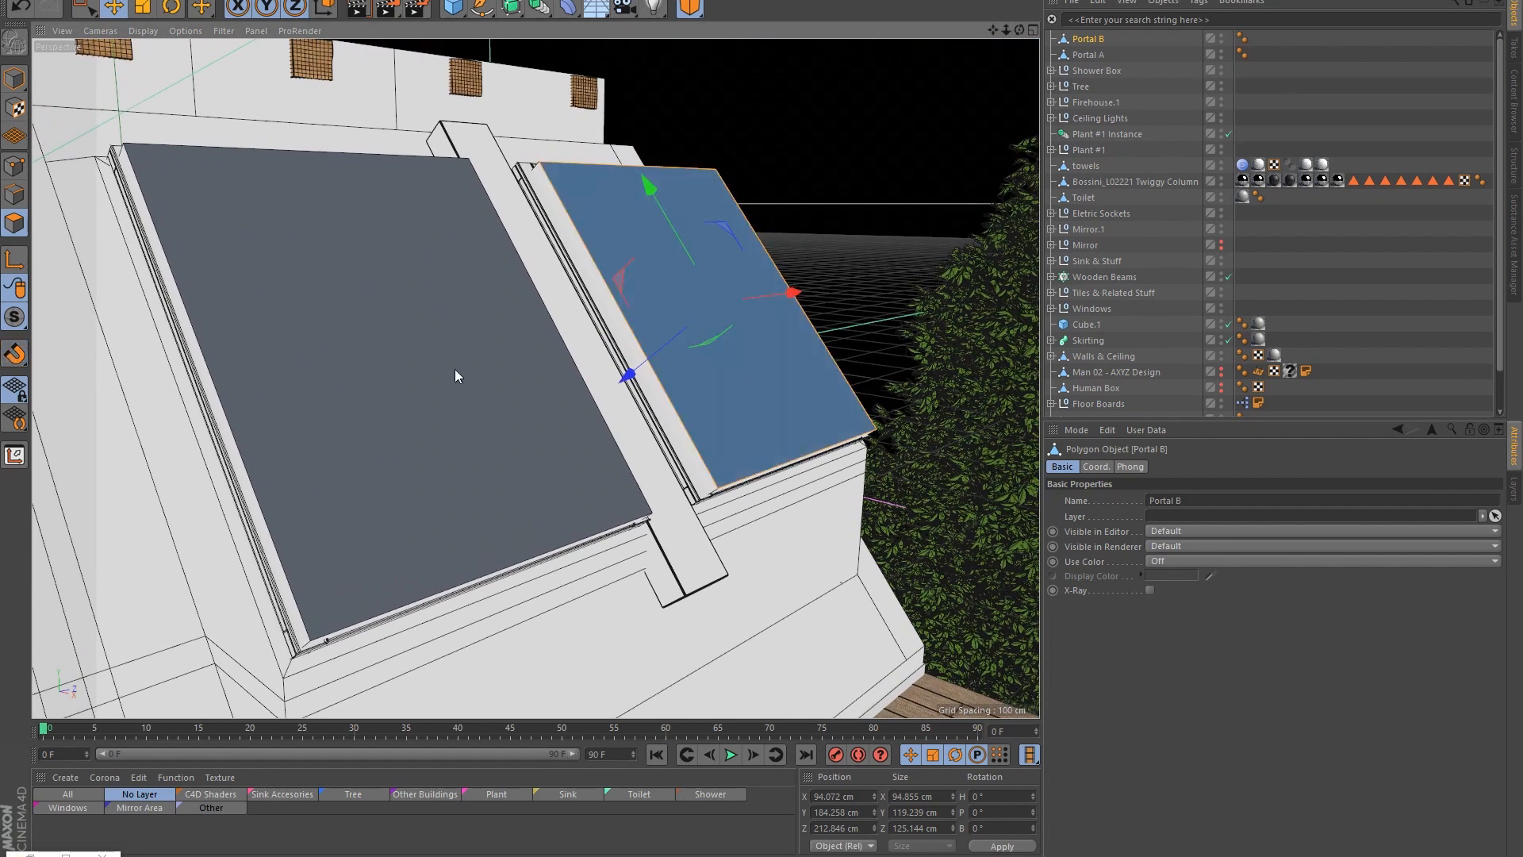
left_click_drag(455, 369, 504, 352, "alt")
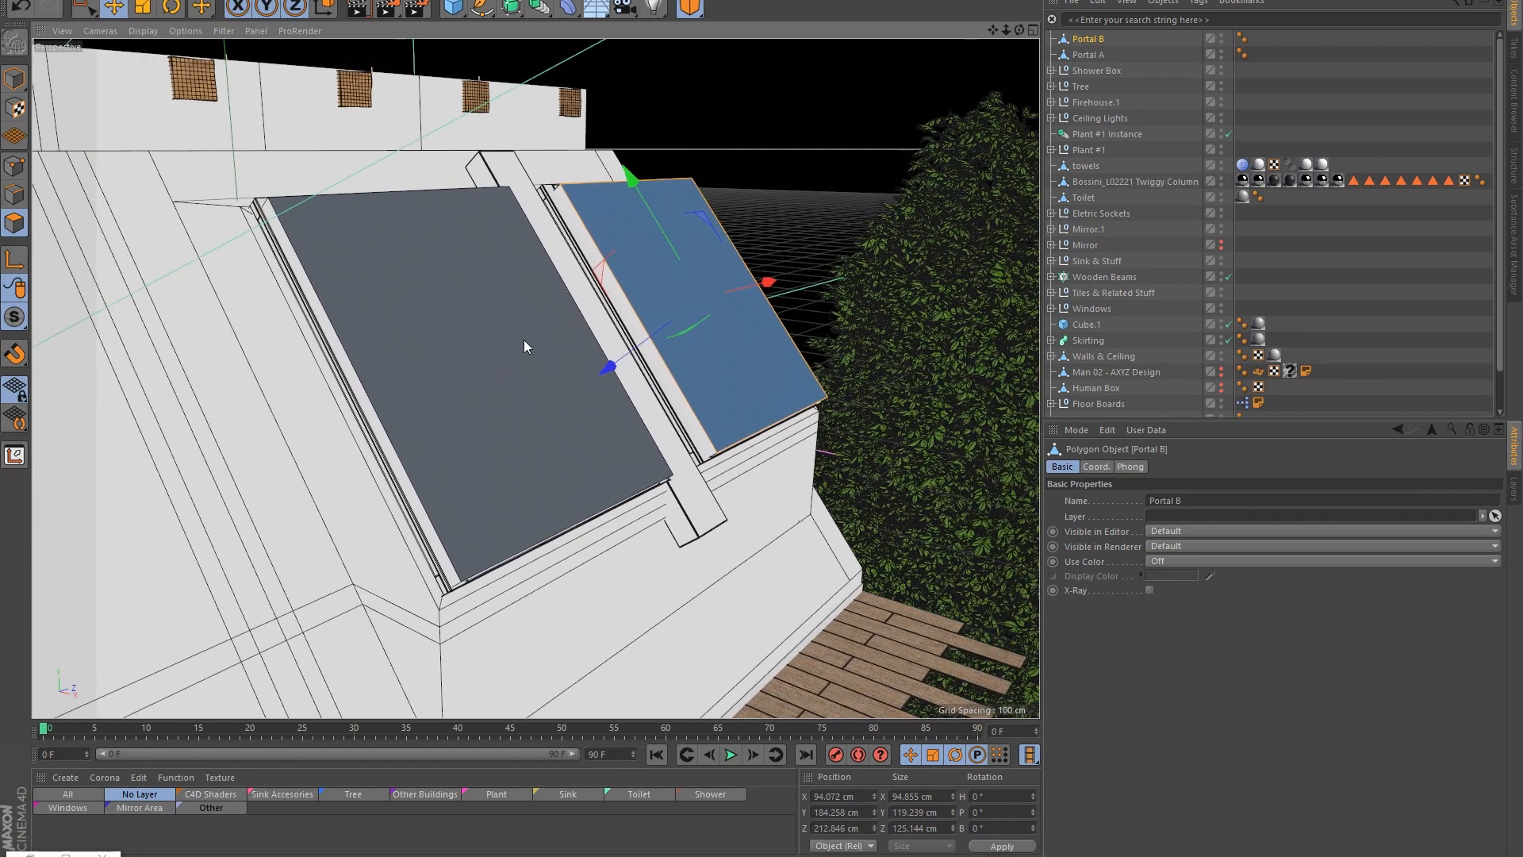
left_click_drag(538, 338, 426, 285, "alt")
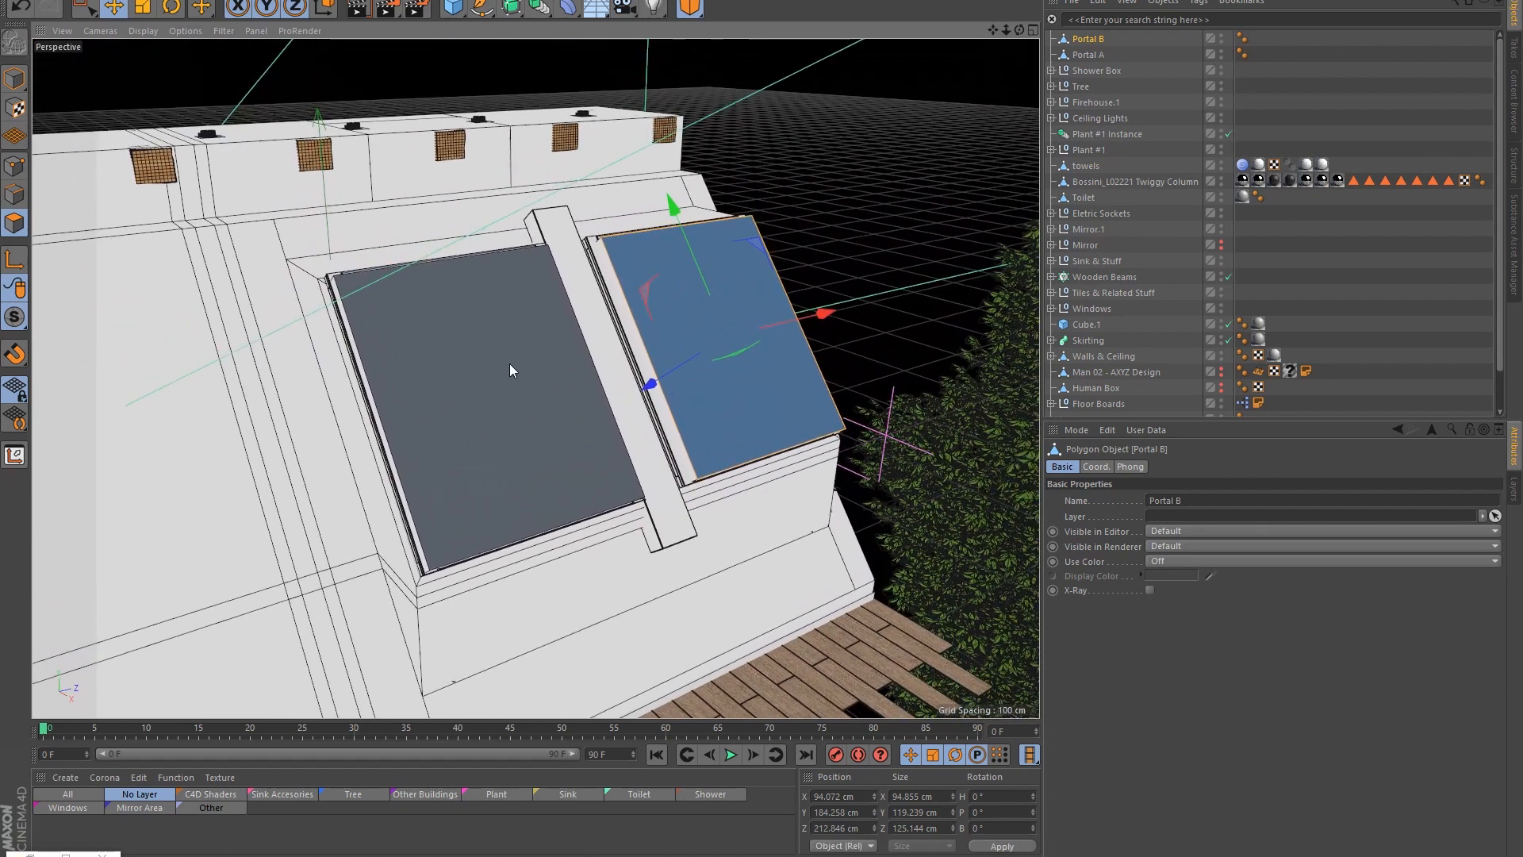
left_click_drag(515, 360, 535, 350, "alt")
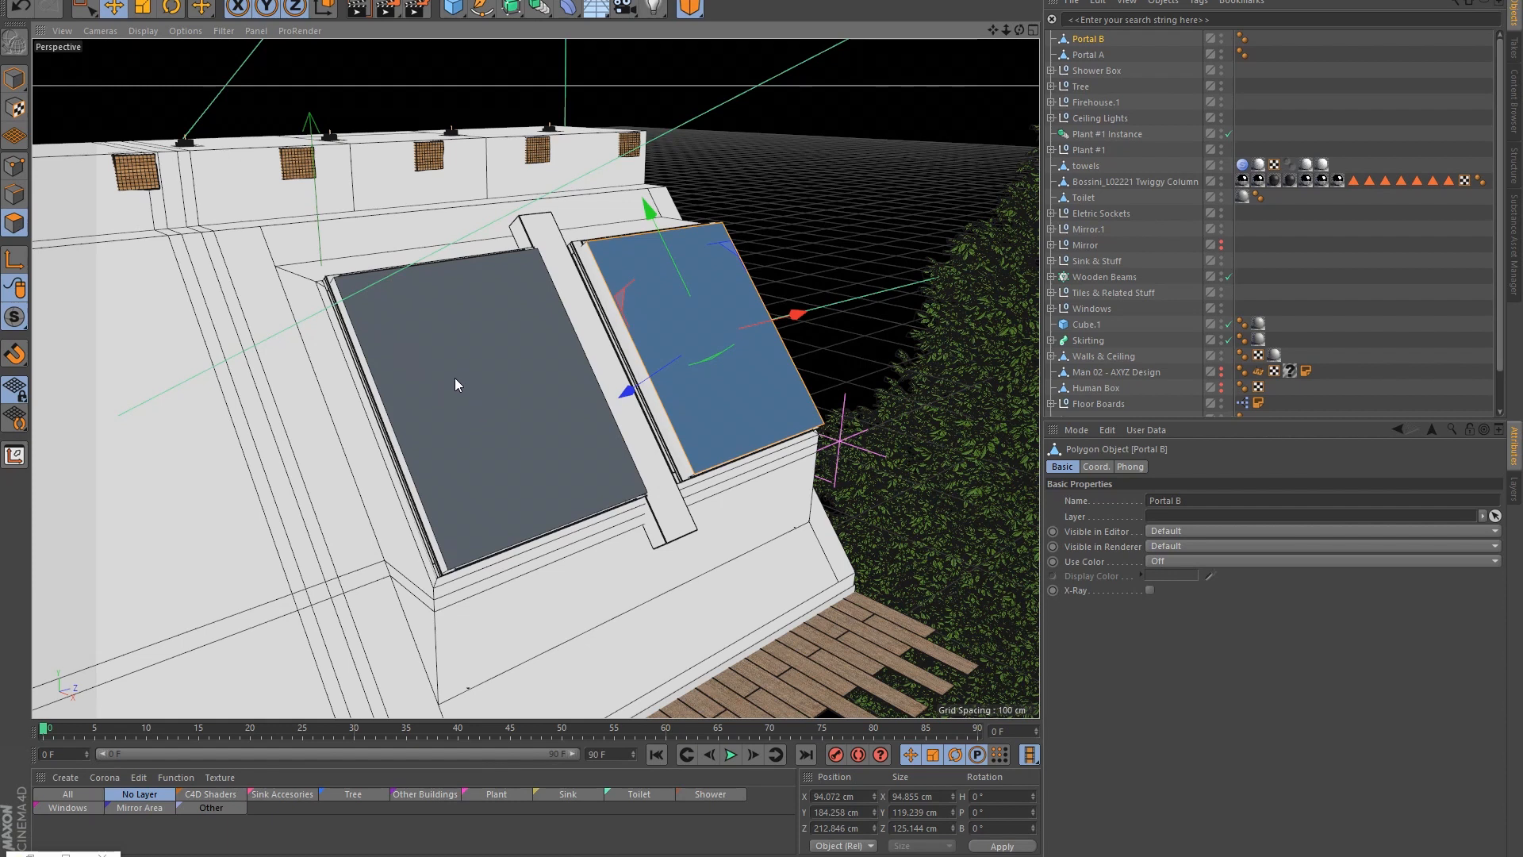
scroll(563, 390, "up", 5)
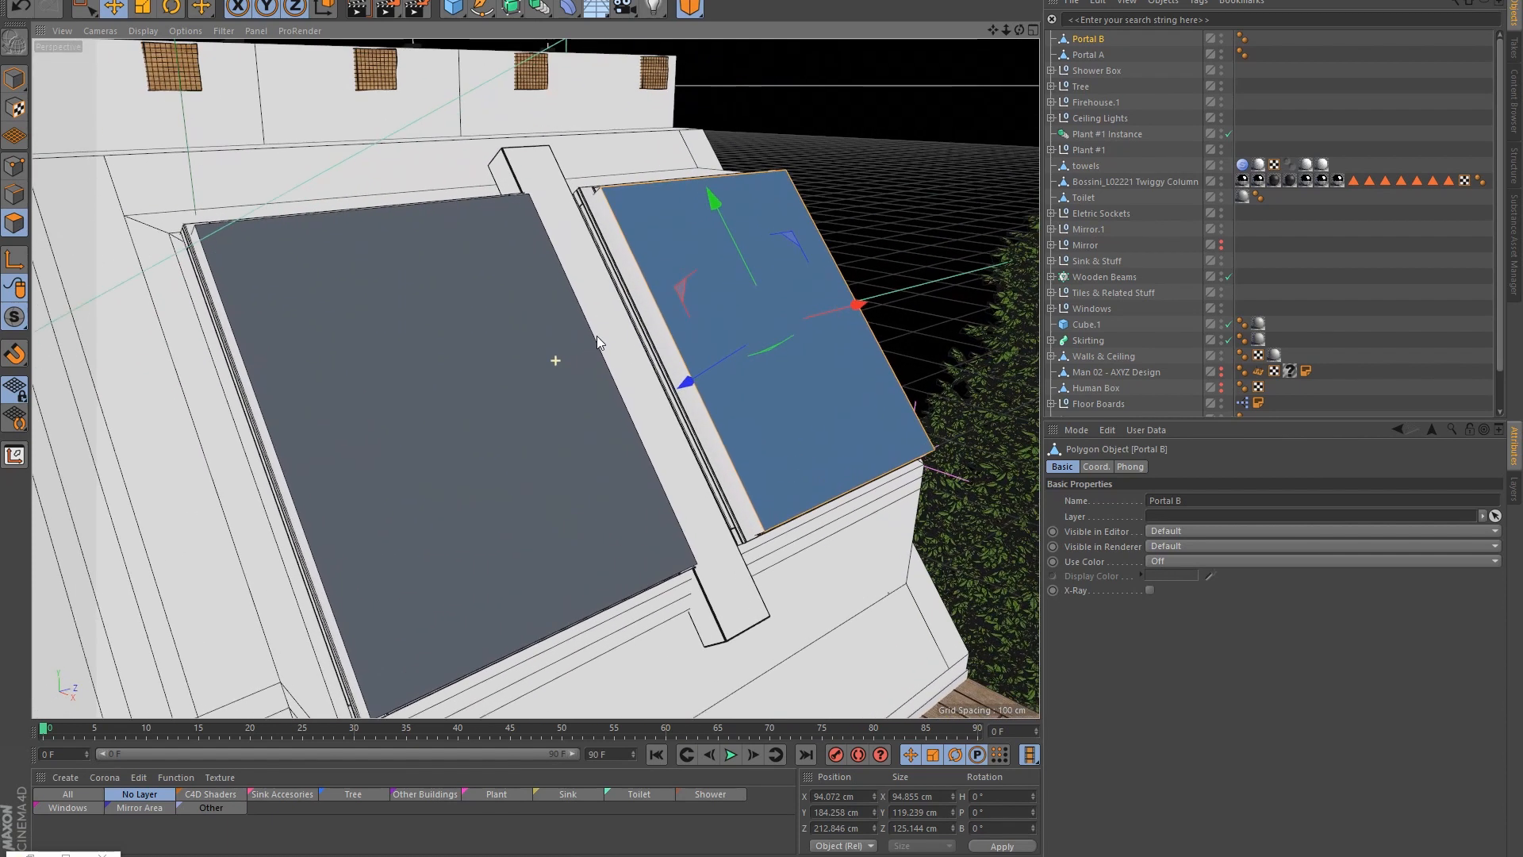
Step: Return to the interior view, create a Corona Portal material and apply it to both Portal A and Portal B
key("F1")
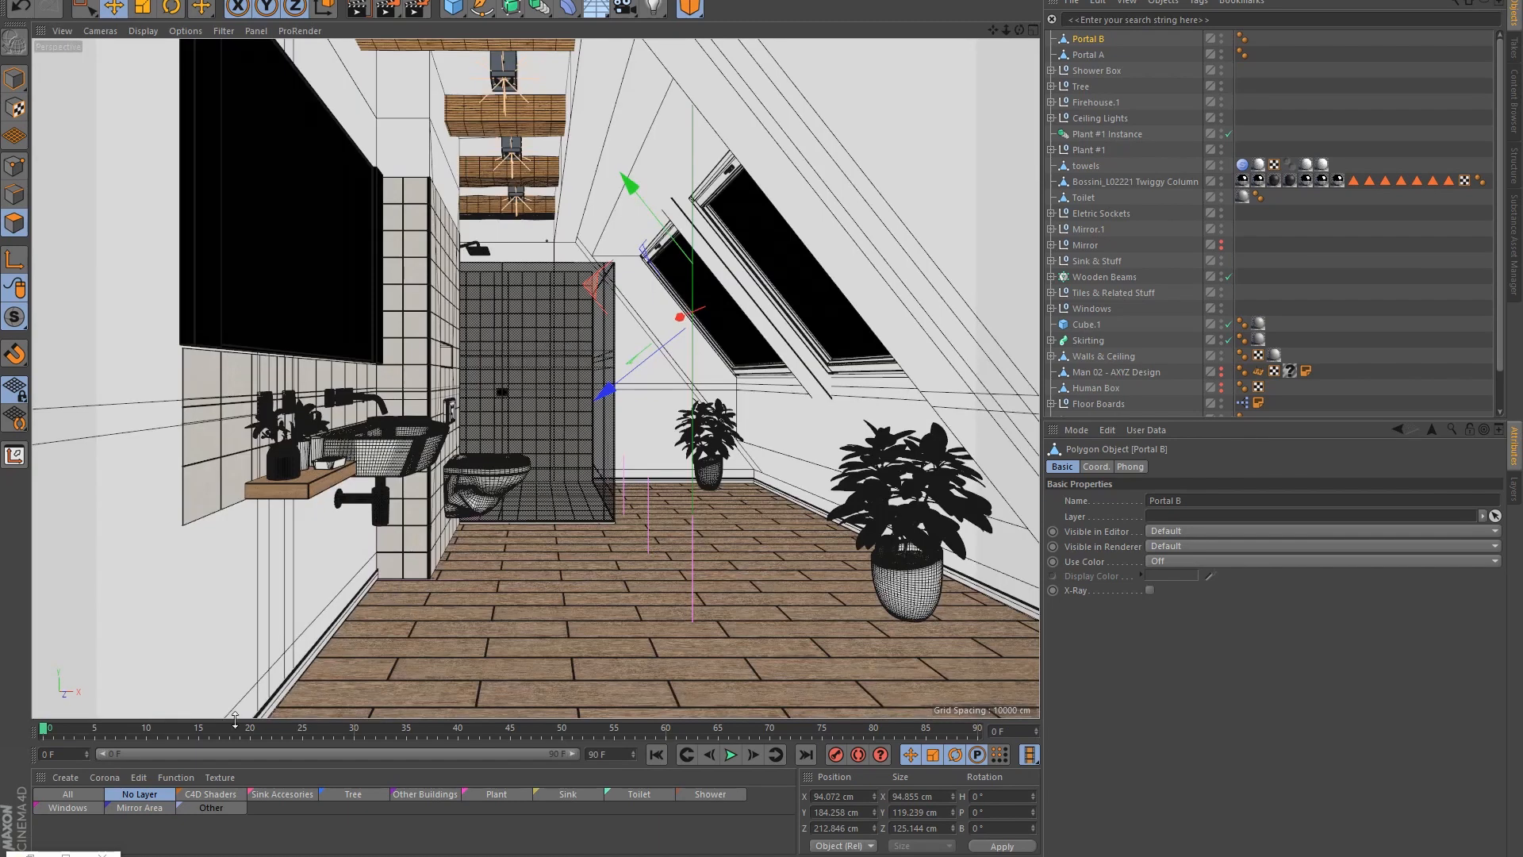
left_click(104, 778)
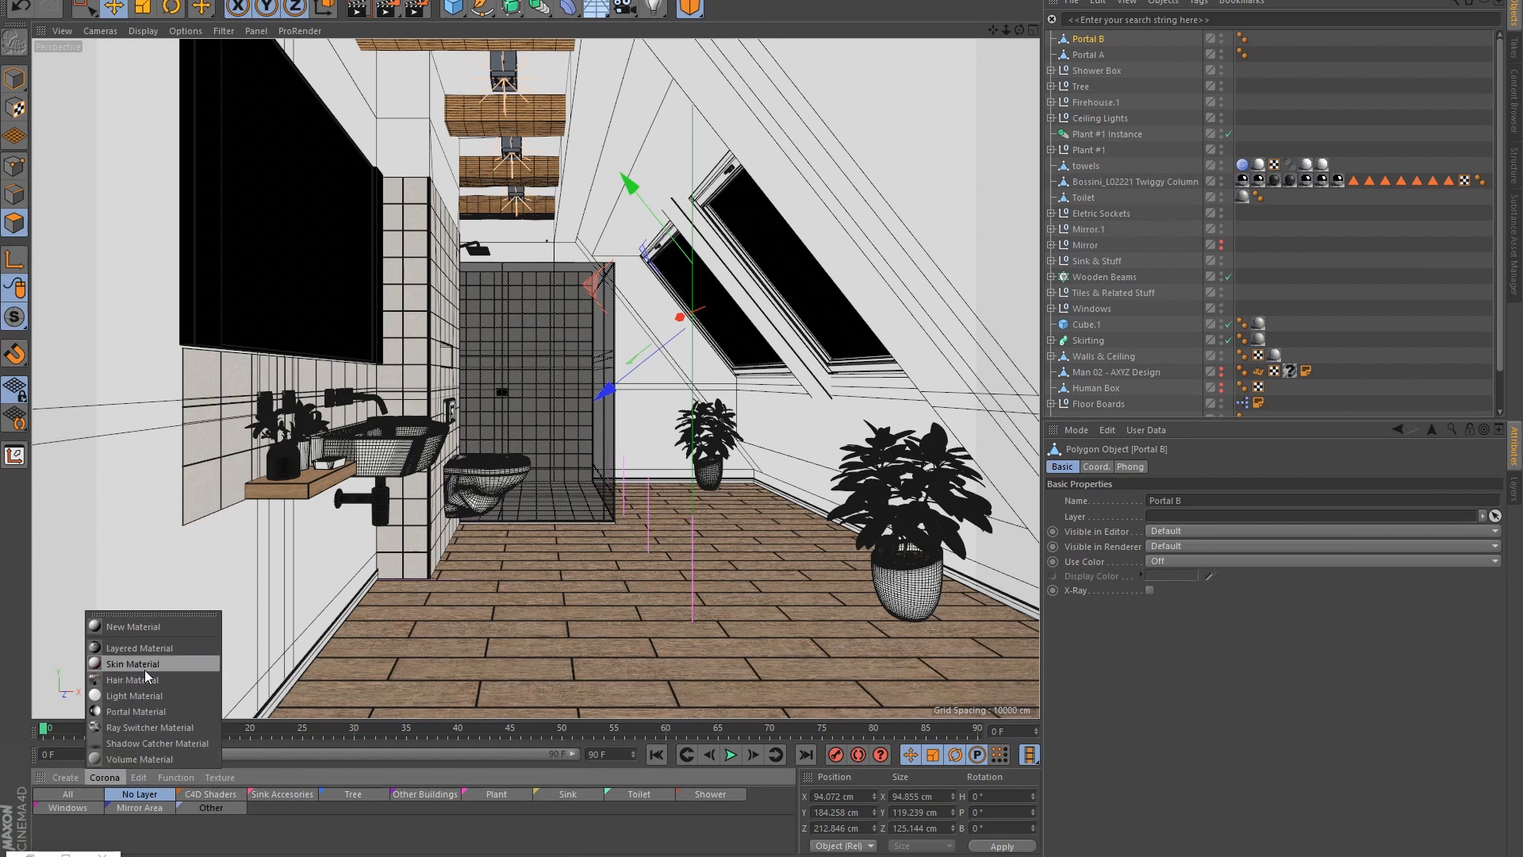
left_click(136, 711)
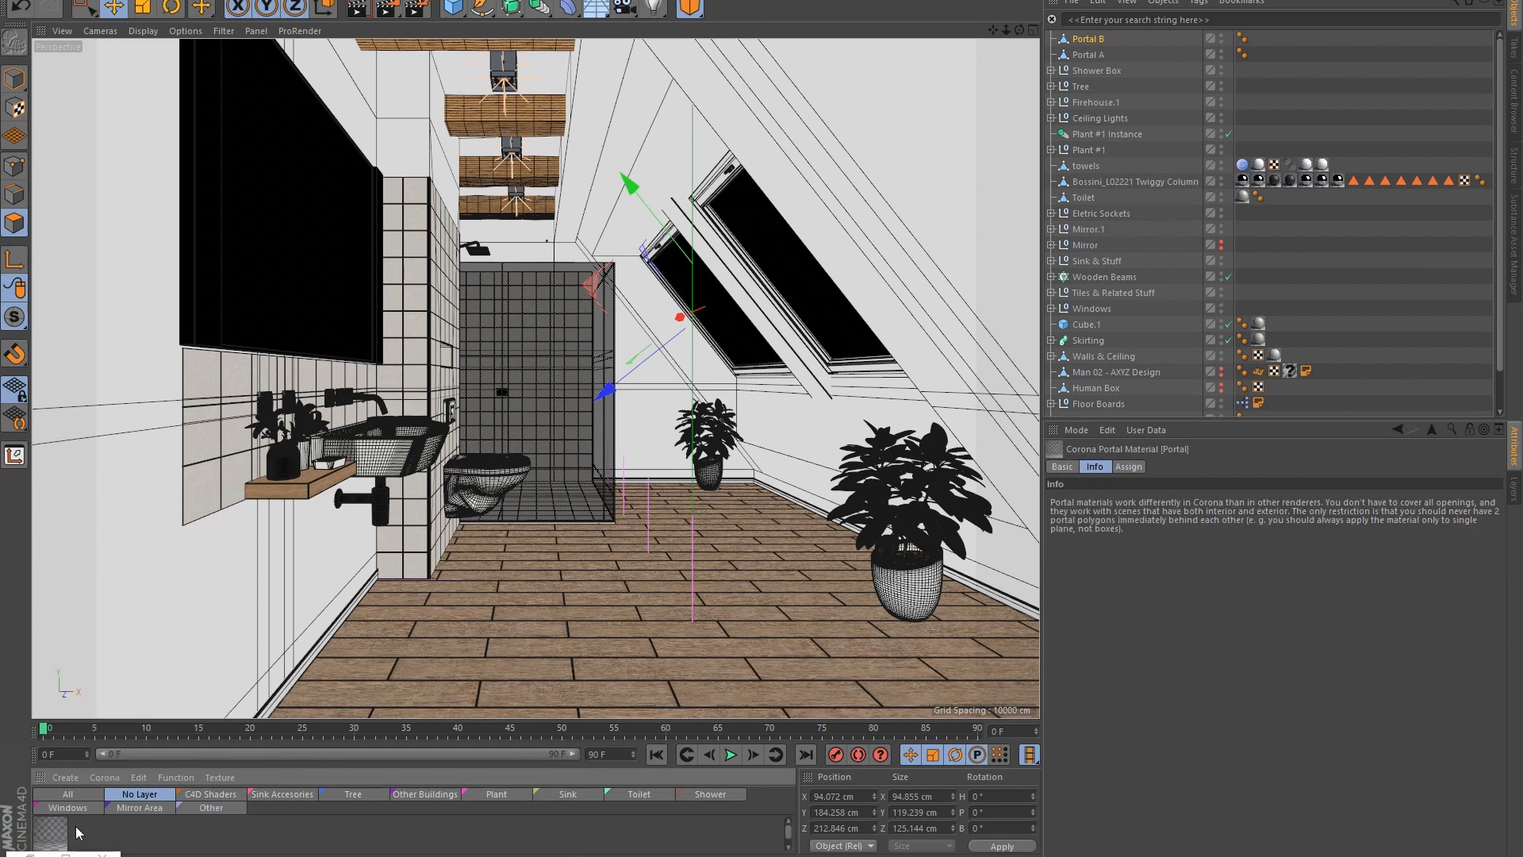
left_click_drag(1127, 79, 1098, 56)
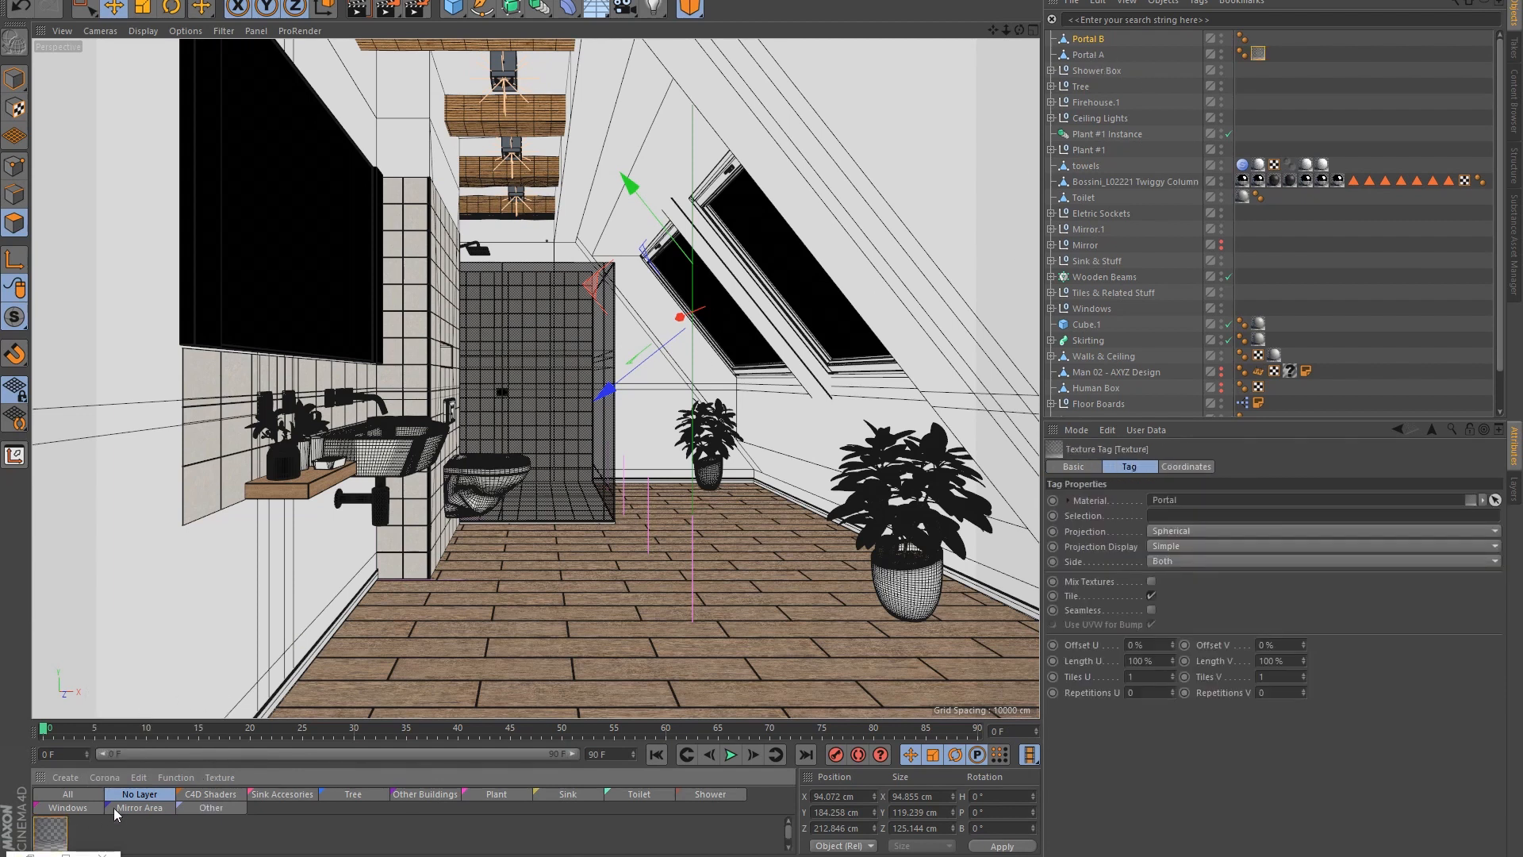
left_click_drag(240, 674, 1095, 42)
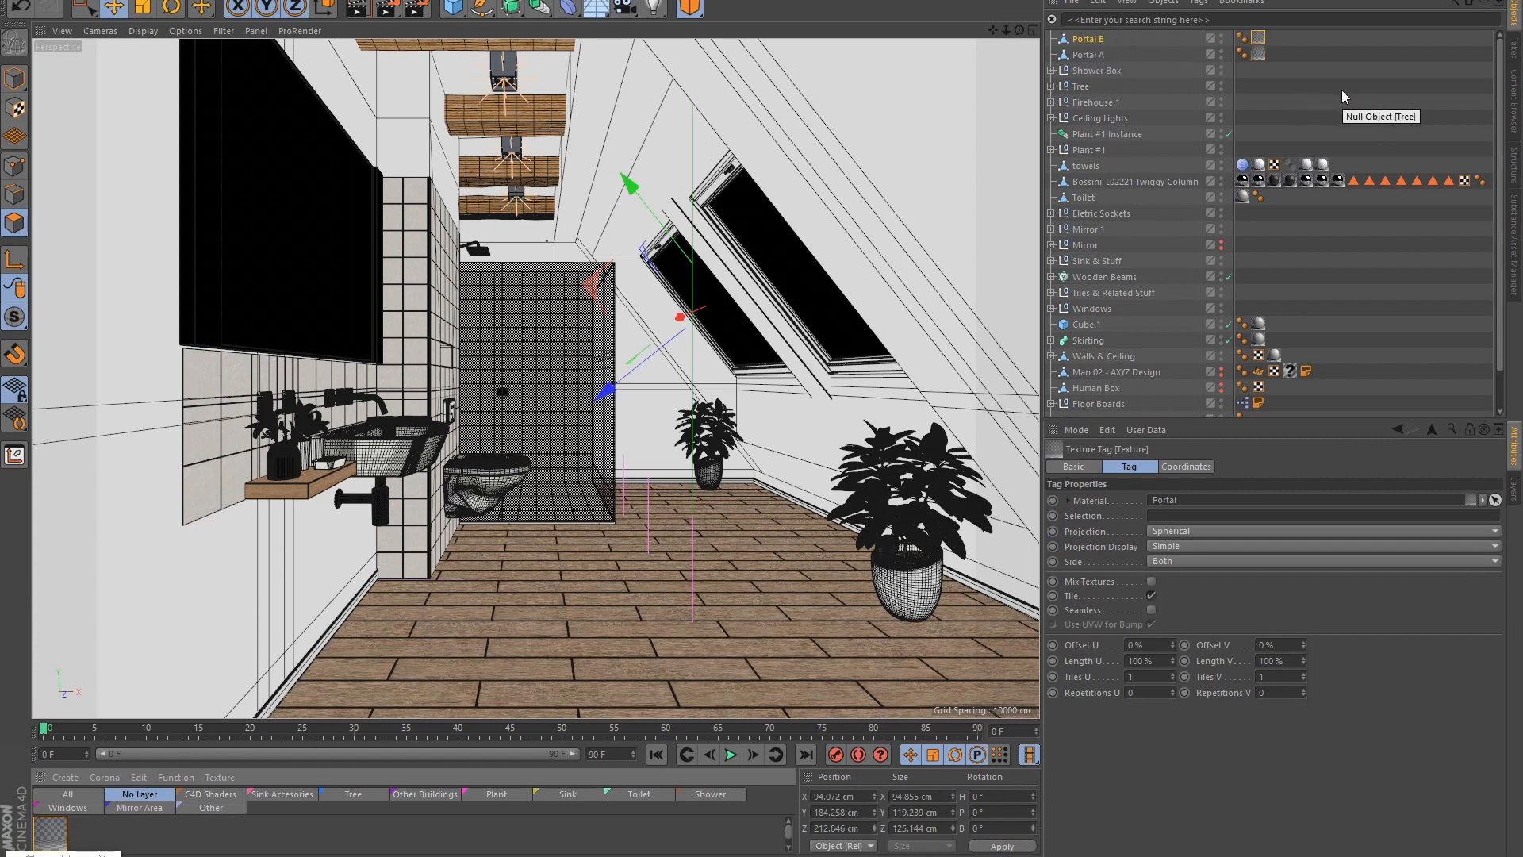
Step: Render the scene with the portals in an enlarged frame buffer and set the stored No Portals render for A/B comparison
left_click(388, 10)
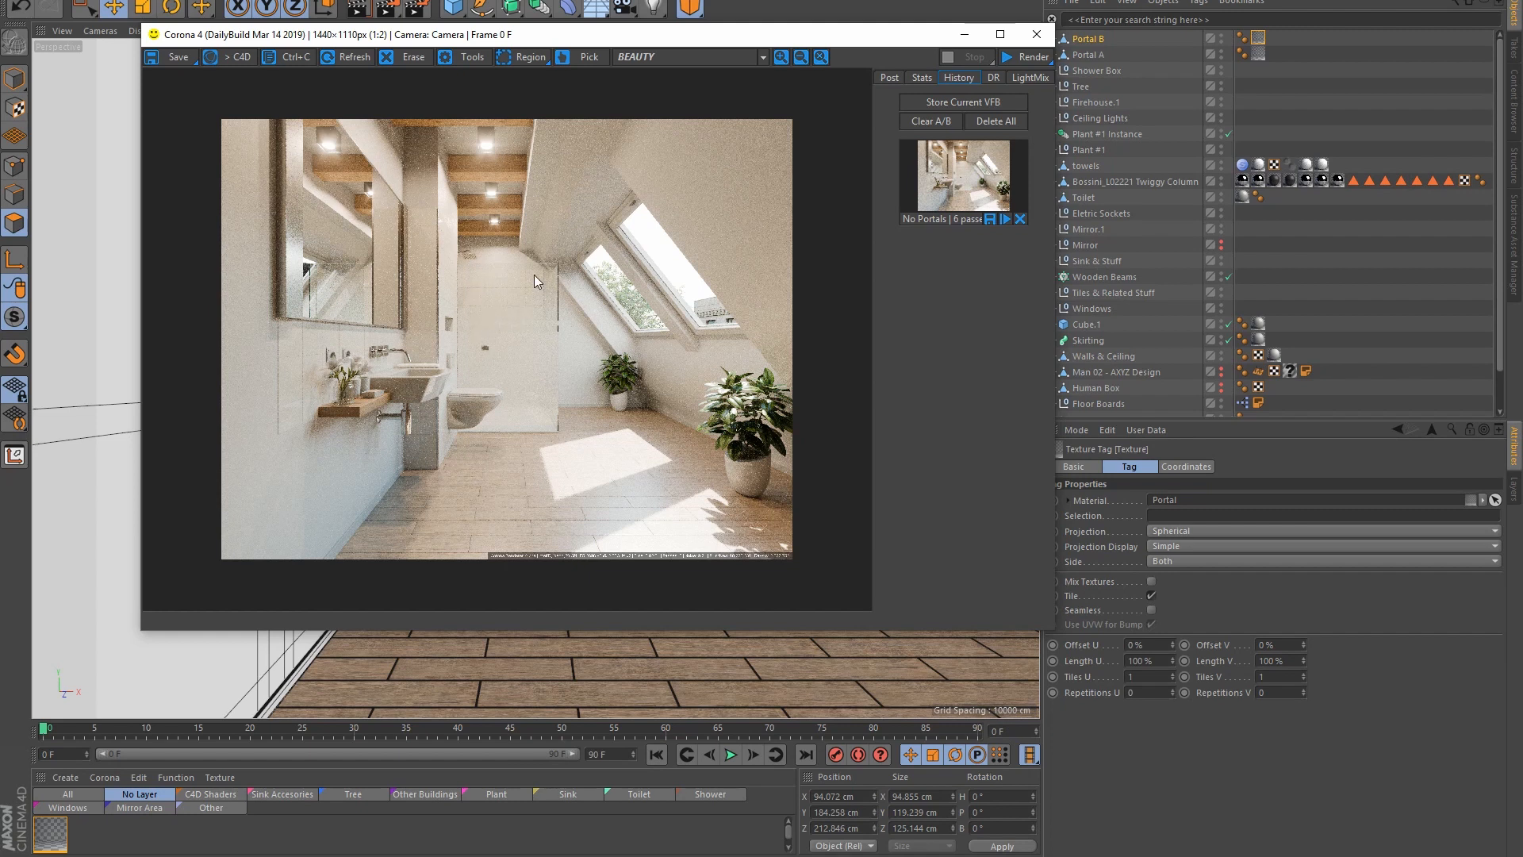
double_click(621, 37)
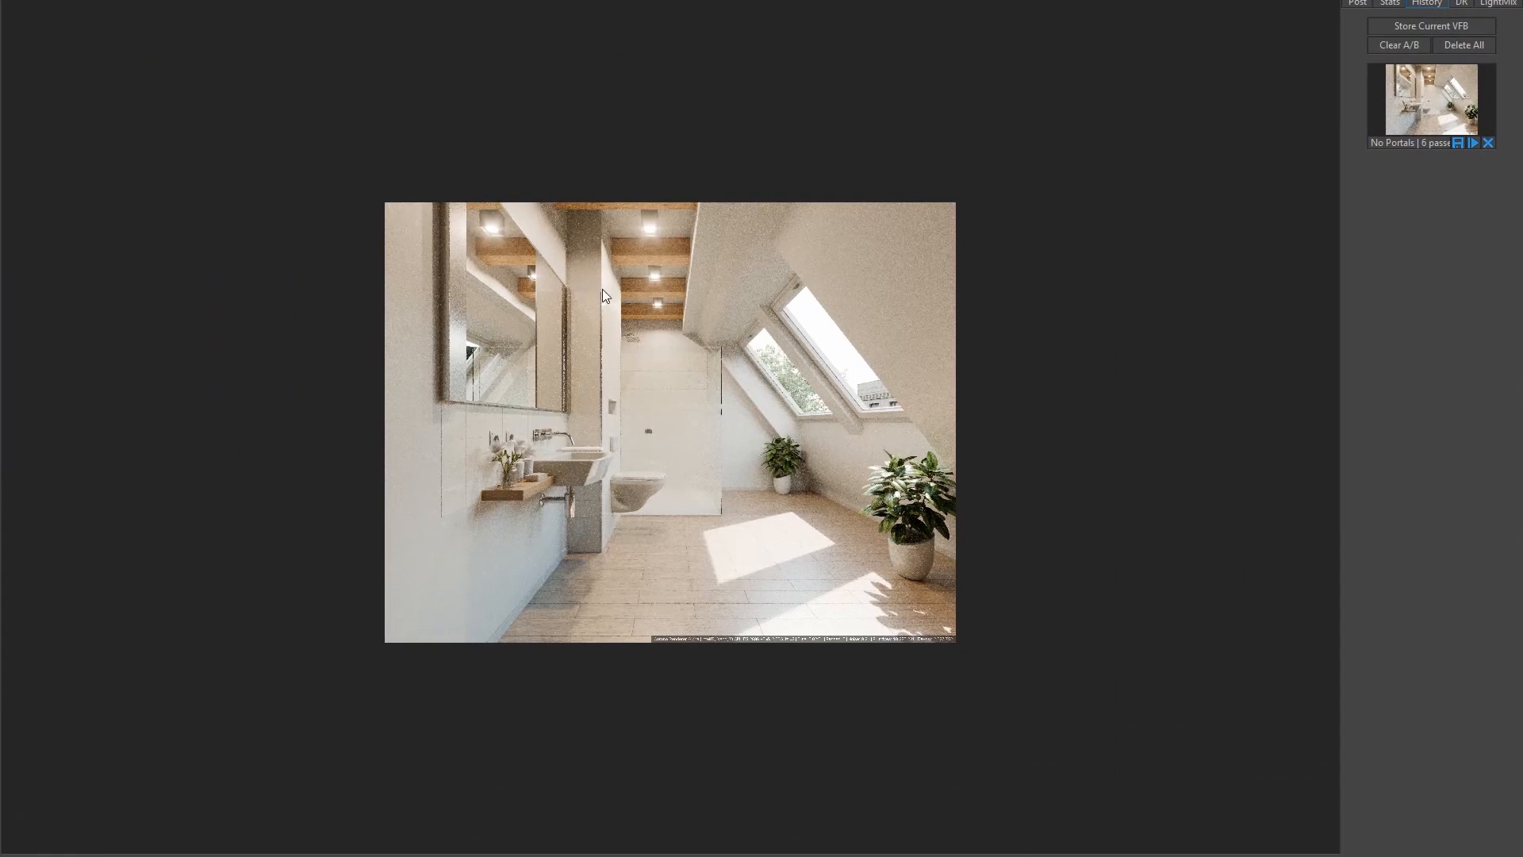
scroll(581, 379, "up", 1)
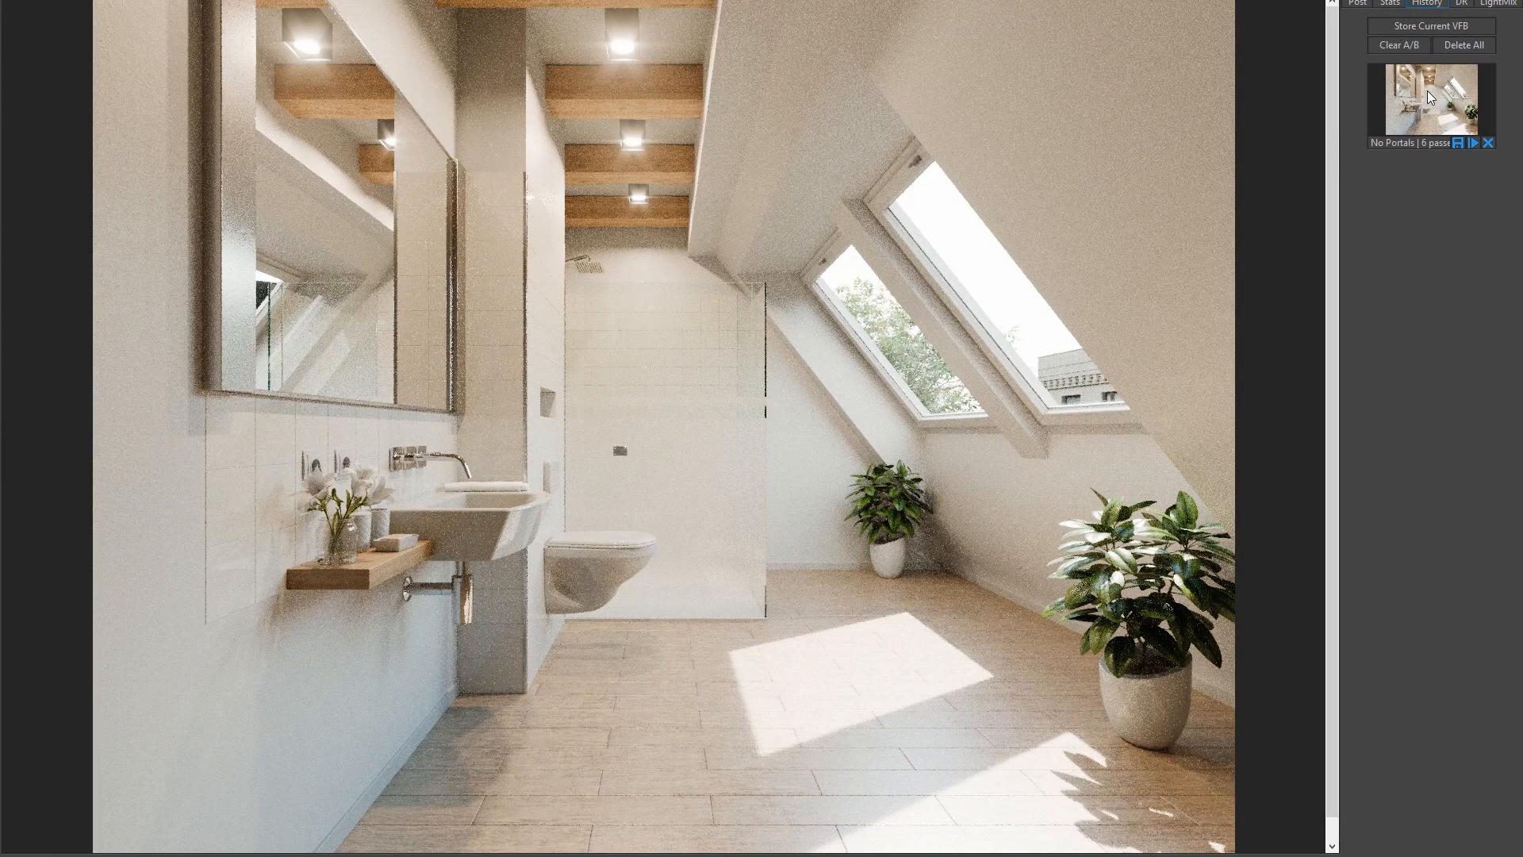
middle_click_drag(683, 511, 717, 390)
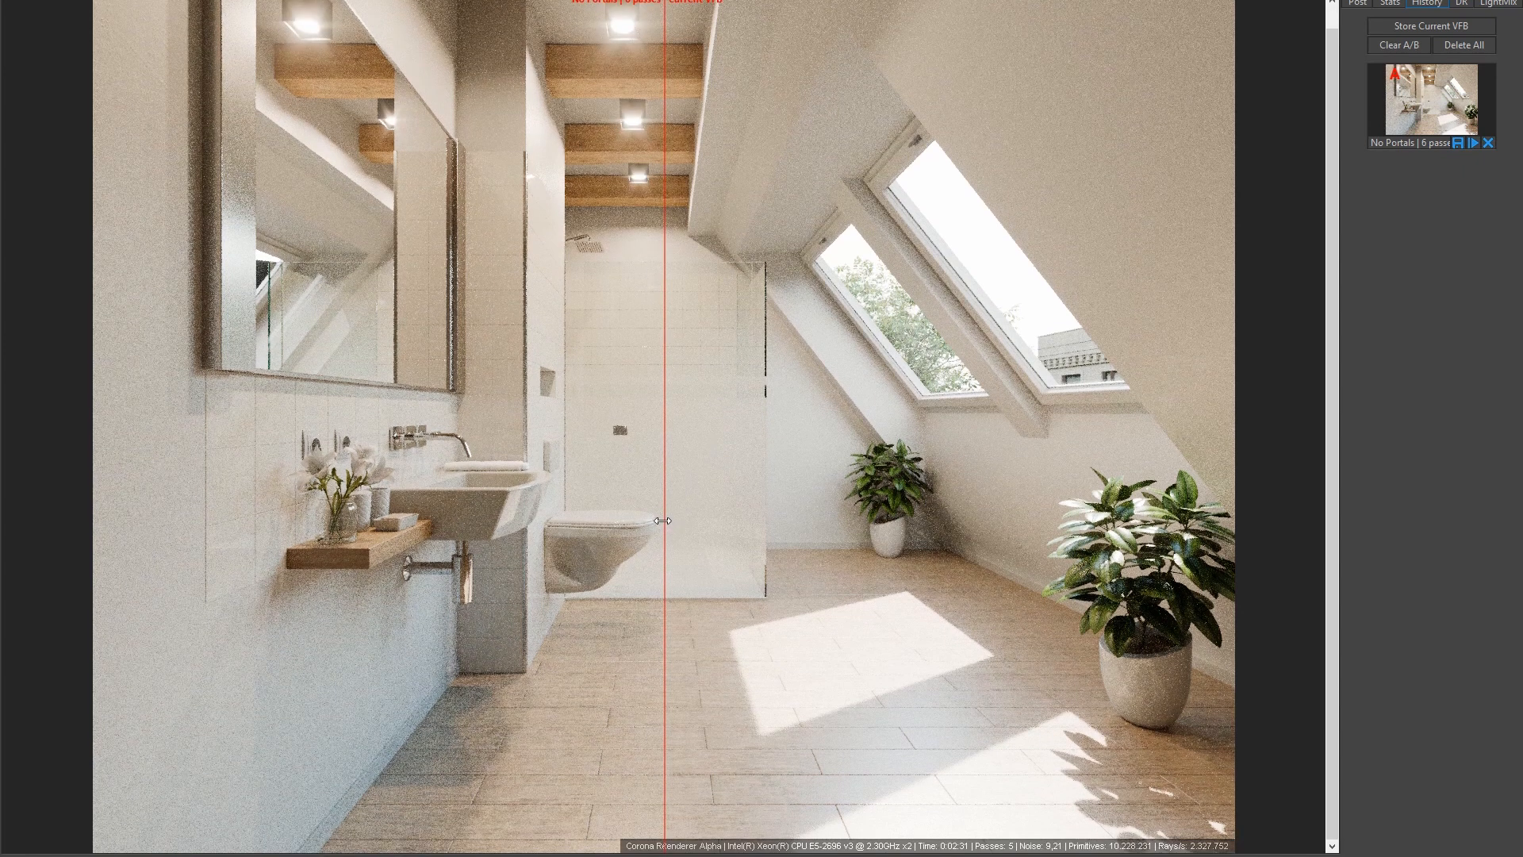
Step: Compare noise and lighting between the No Portals render and the current render by sweeping the comparison divider across the bathroom image
left_click_drag(662, 520, 68, 674)
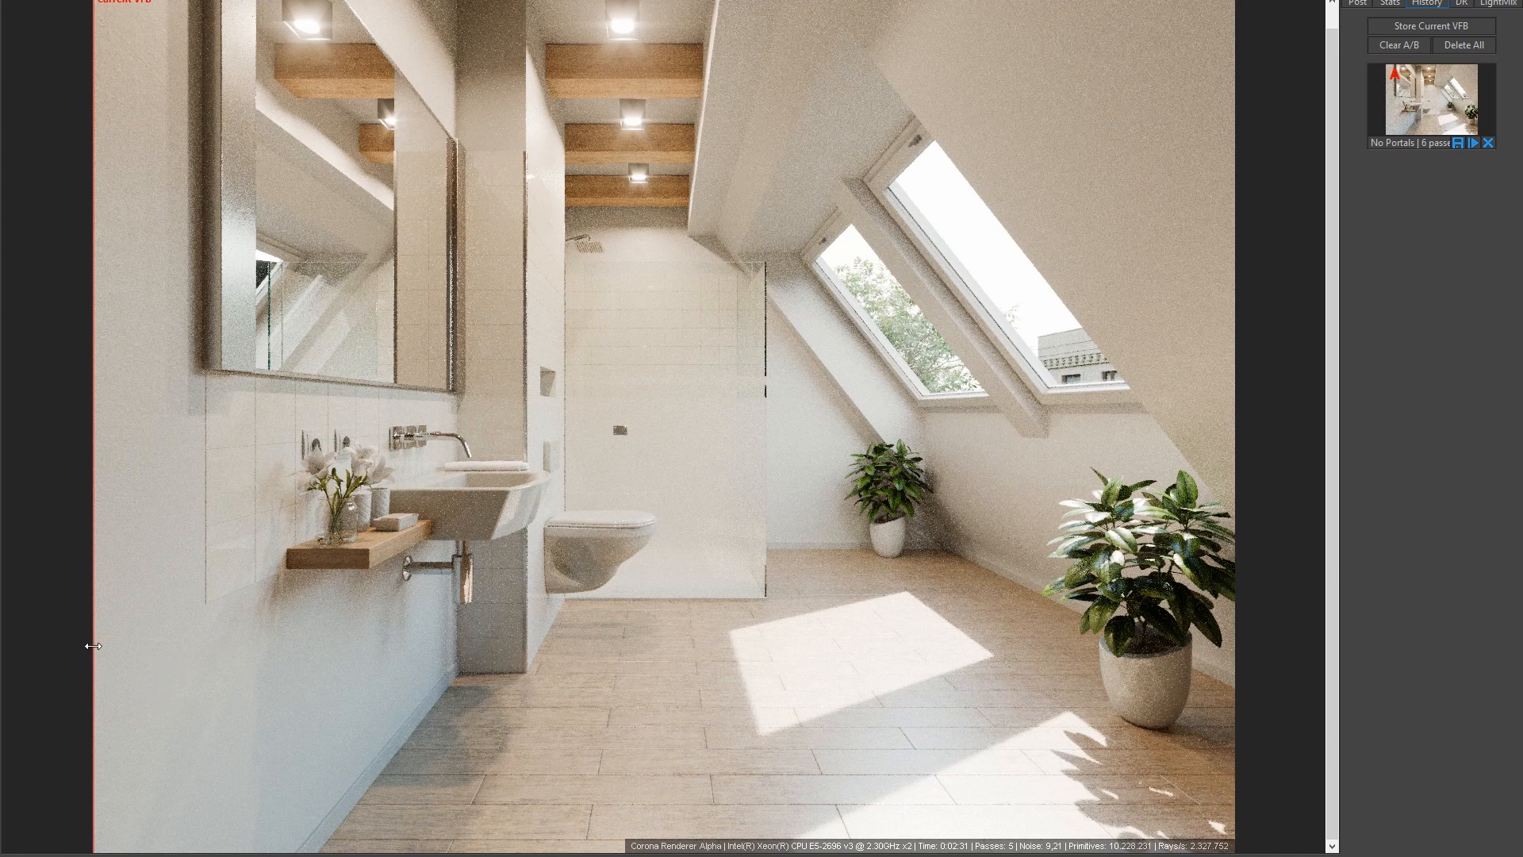
left_click_drag(91, 639, 727, 650)
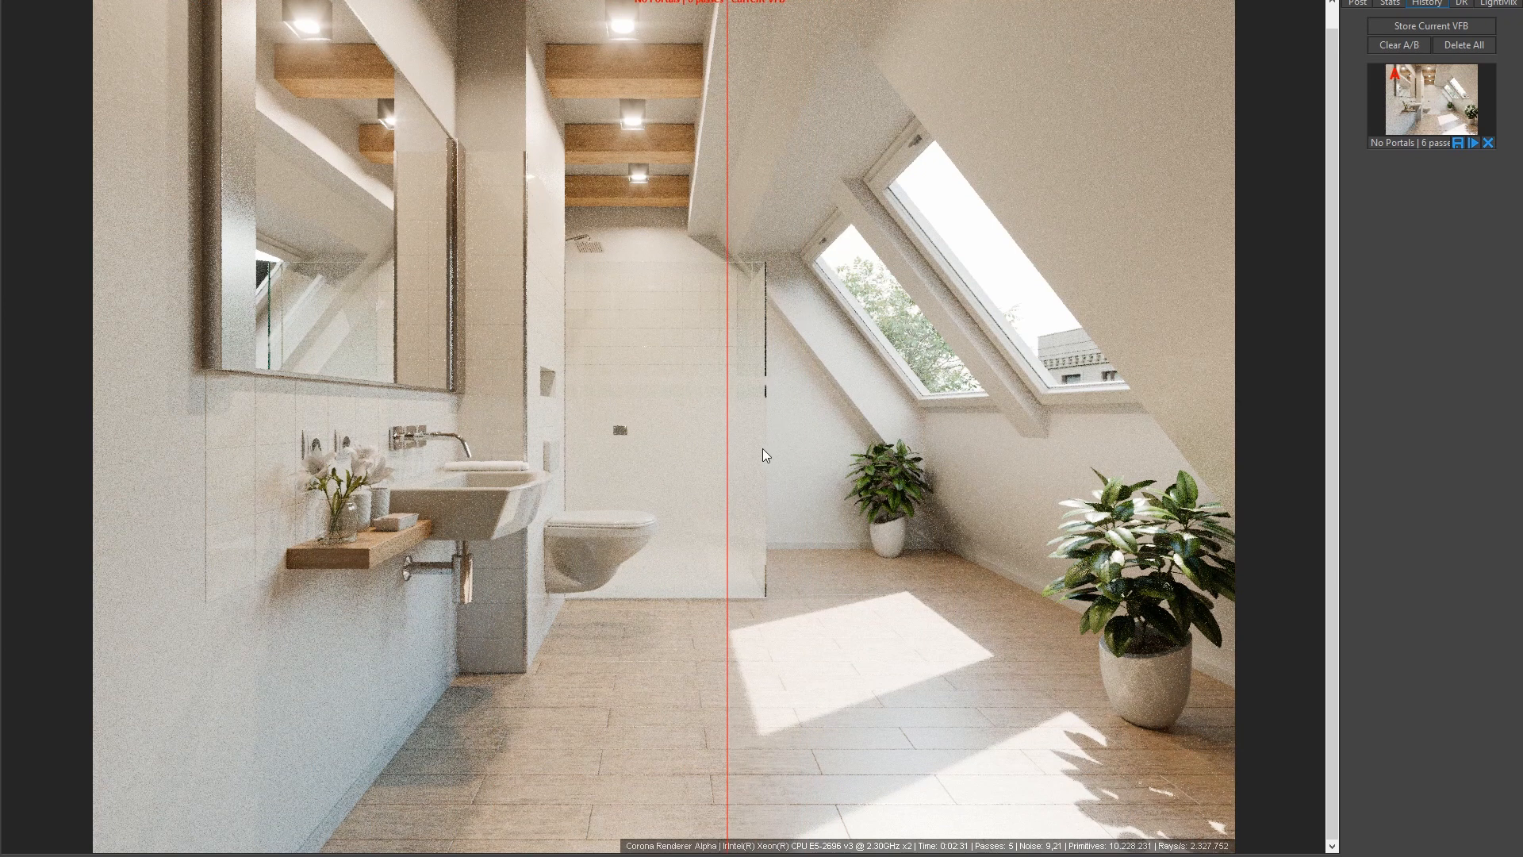
left_click_drag(726, 471, 724, 576)
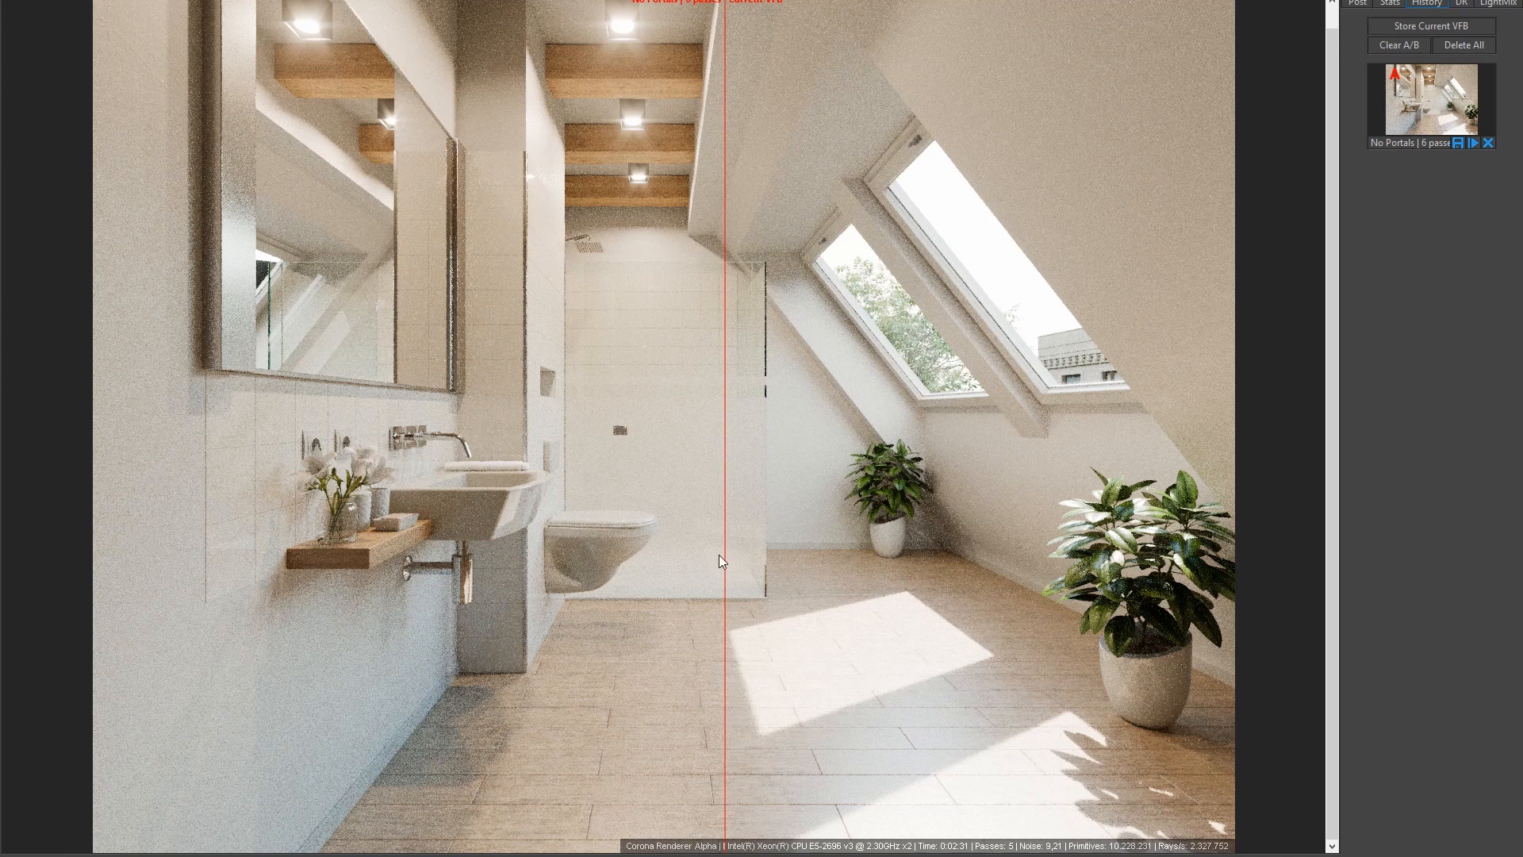
left_click_drag(719, 554, 816, 561)
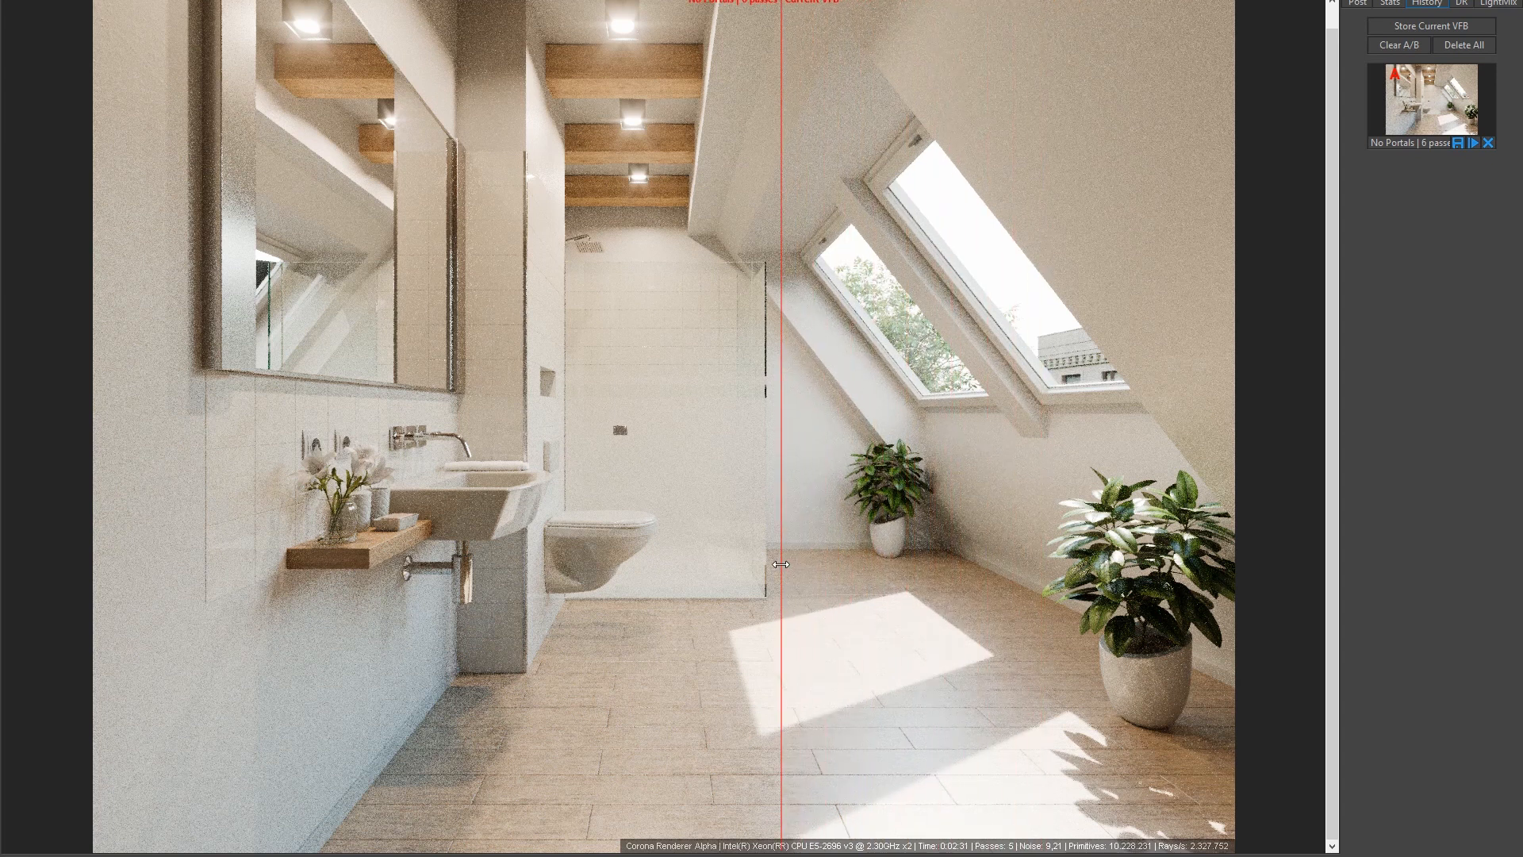
left_click_drag(782, 564, 1278, 559)
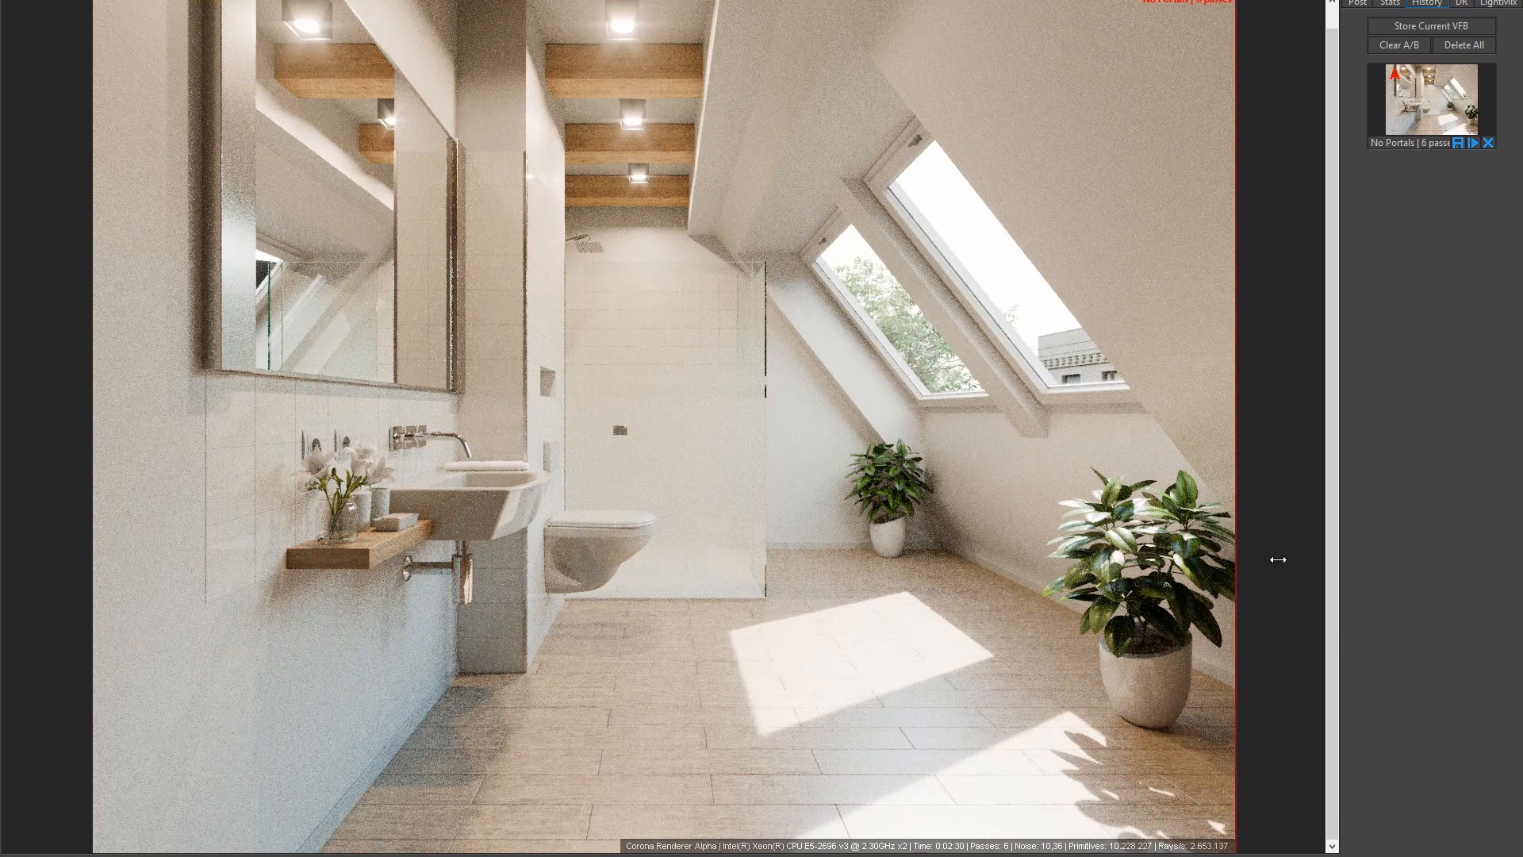
left_click_drag(1164, 560, 743, 564)
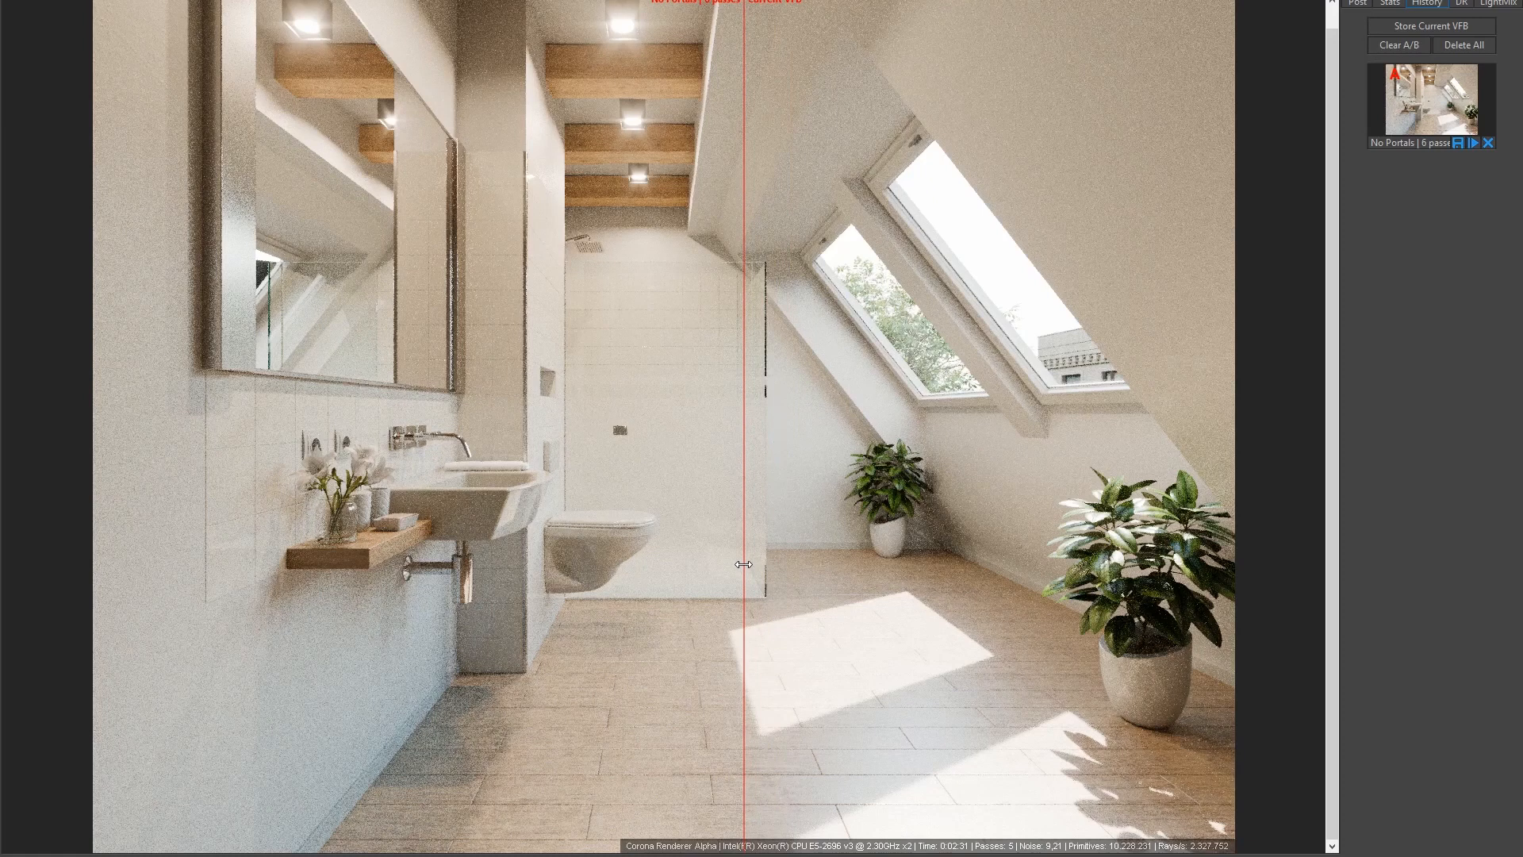
left_click_drag(743, 443, 1191, 514)
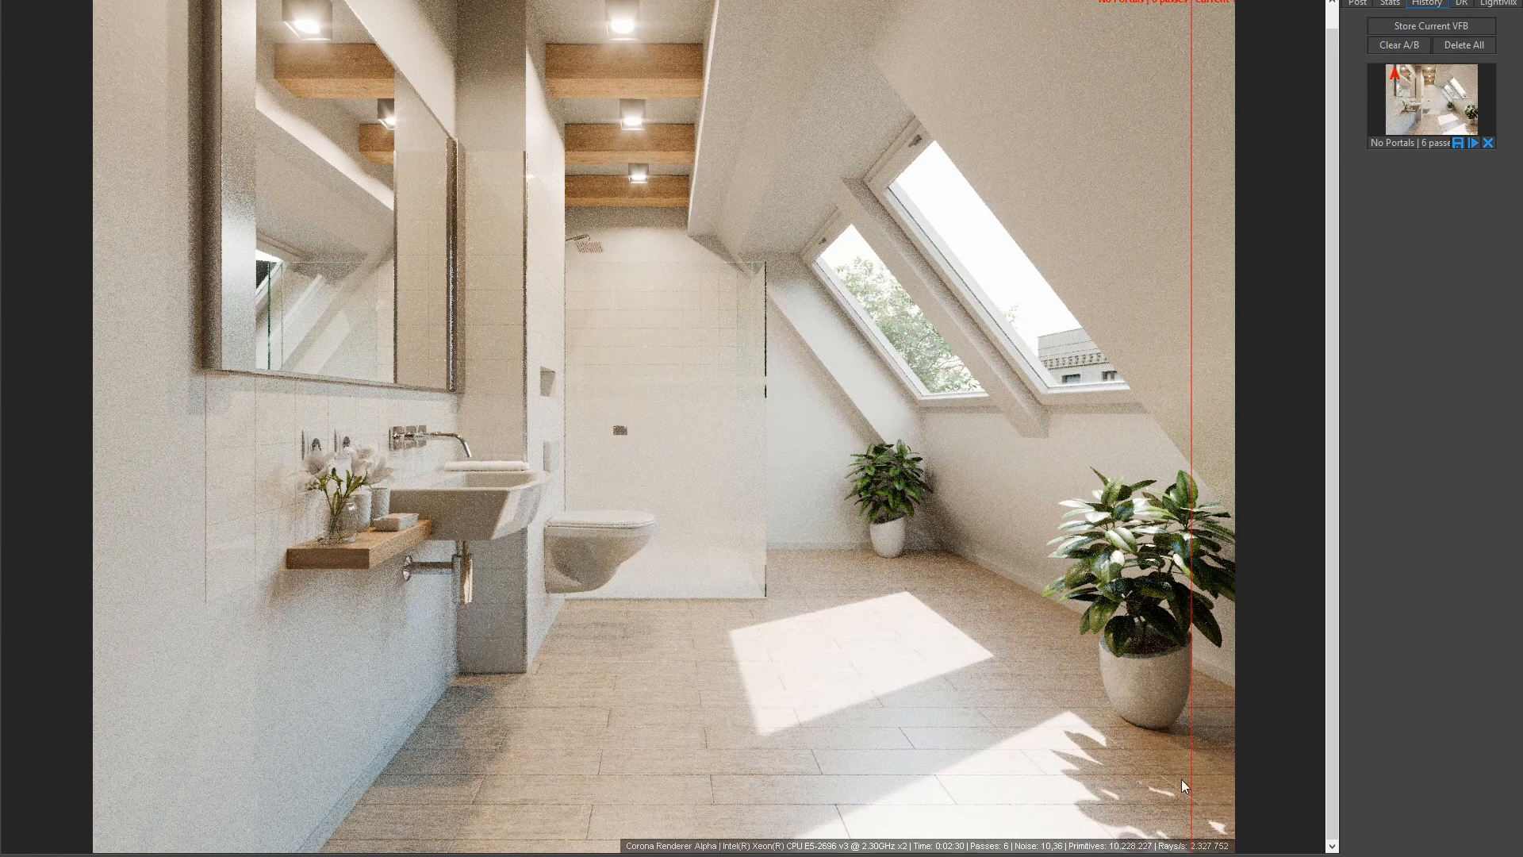
left_click_drag(1185, 760, 876, 796)
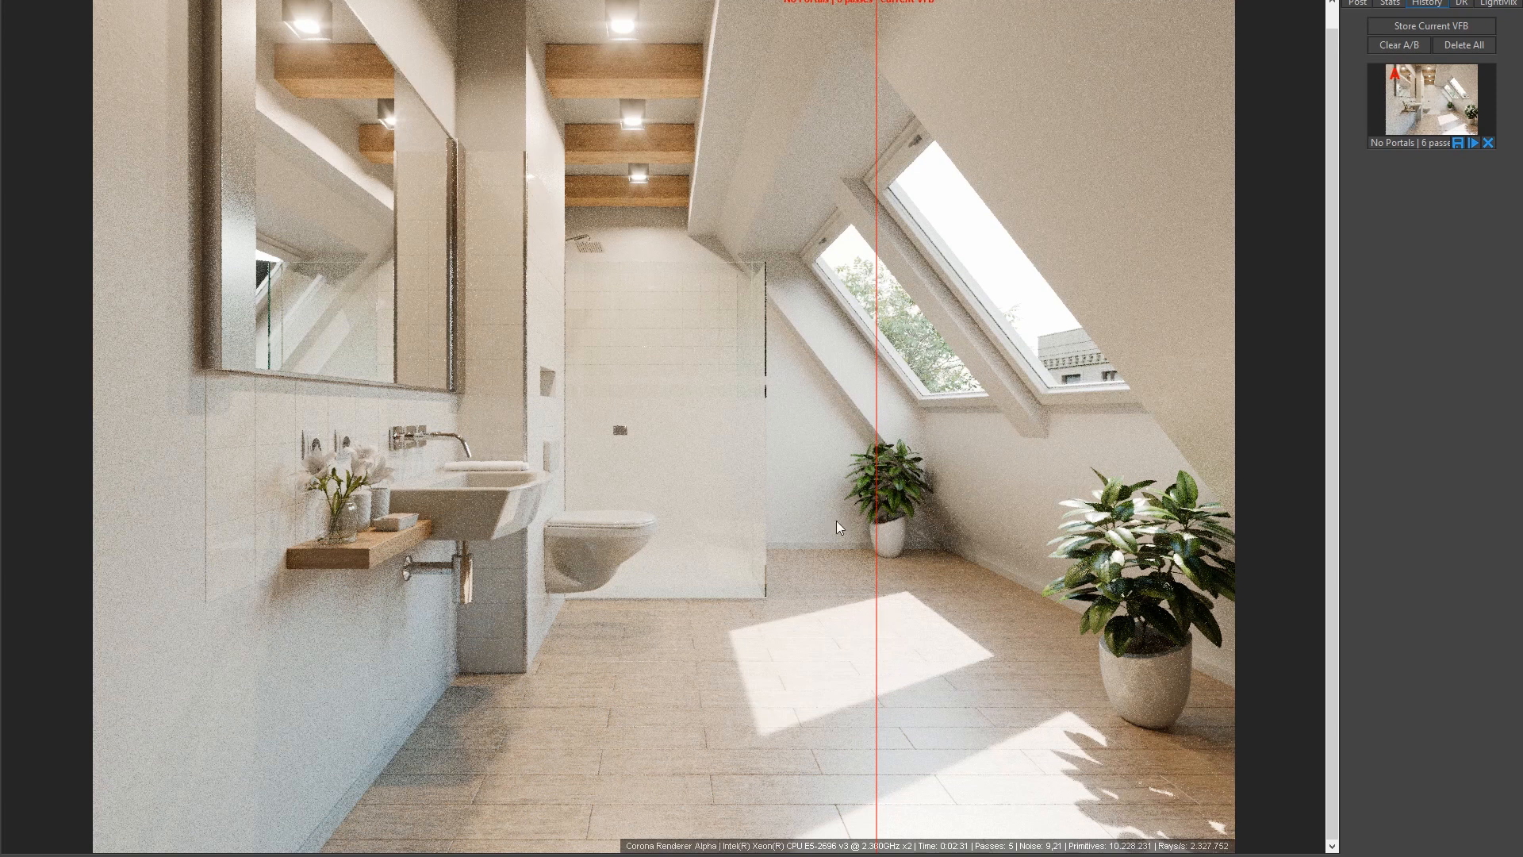
left_click_drag(877, 504, 702, 590)
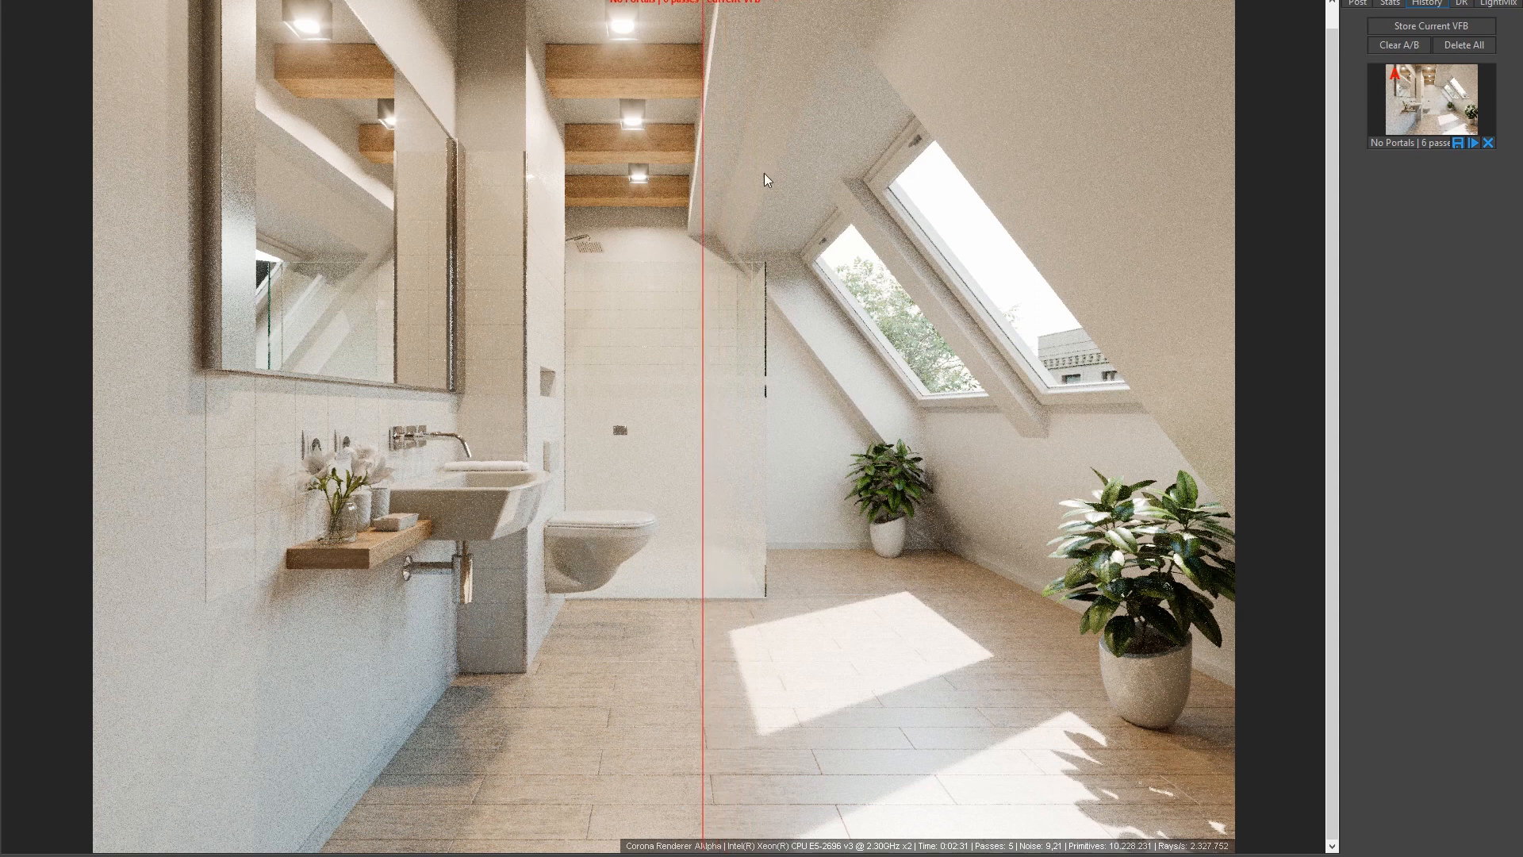
left_click_drag(704, 448, 736, 651)
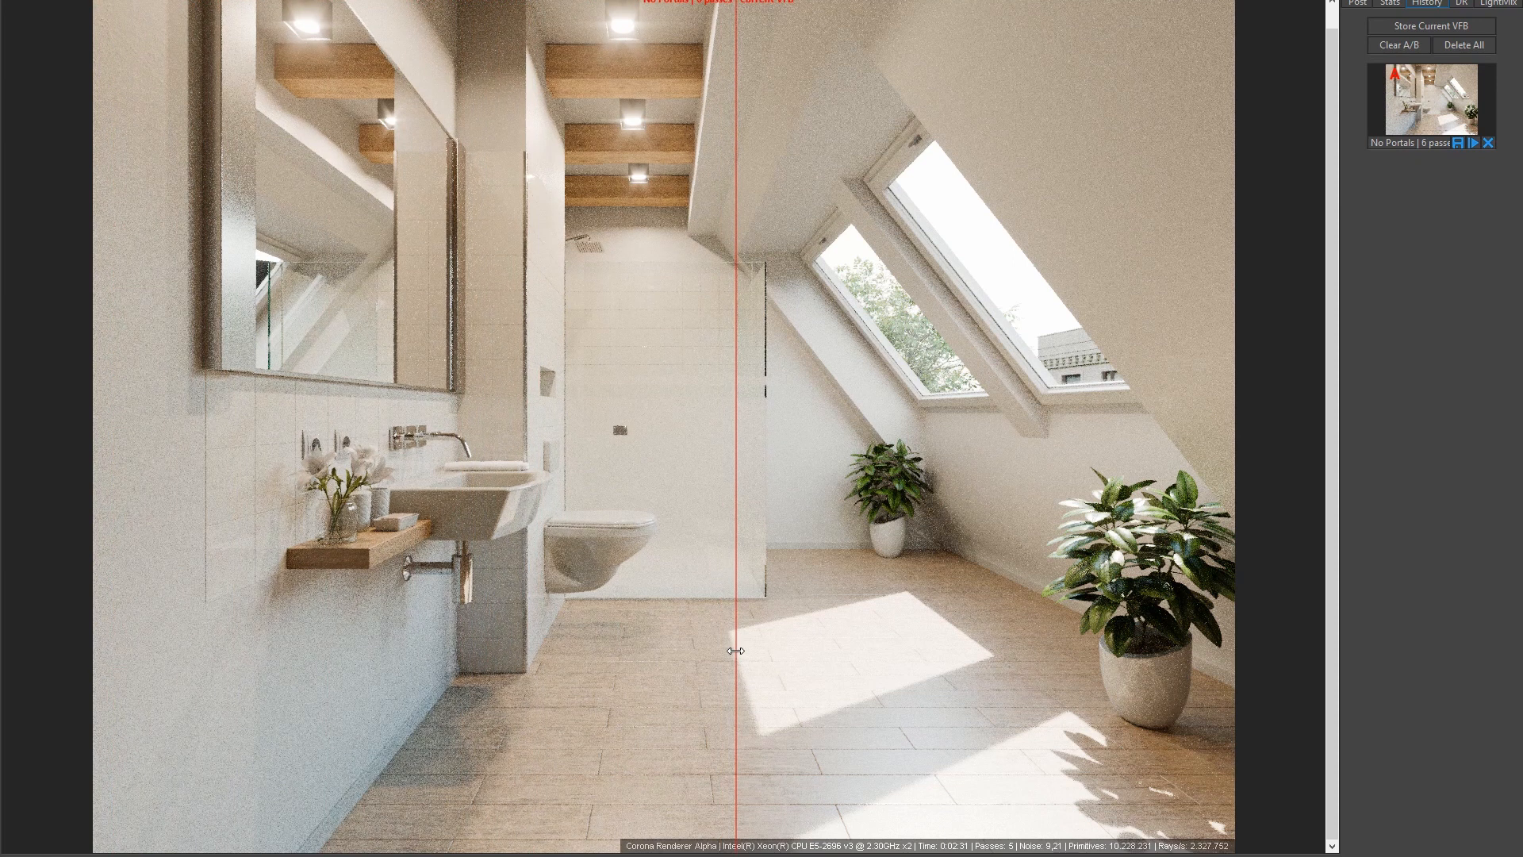